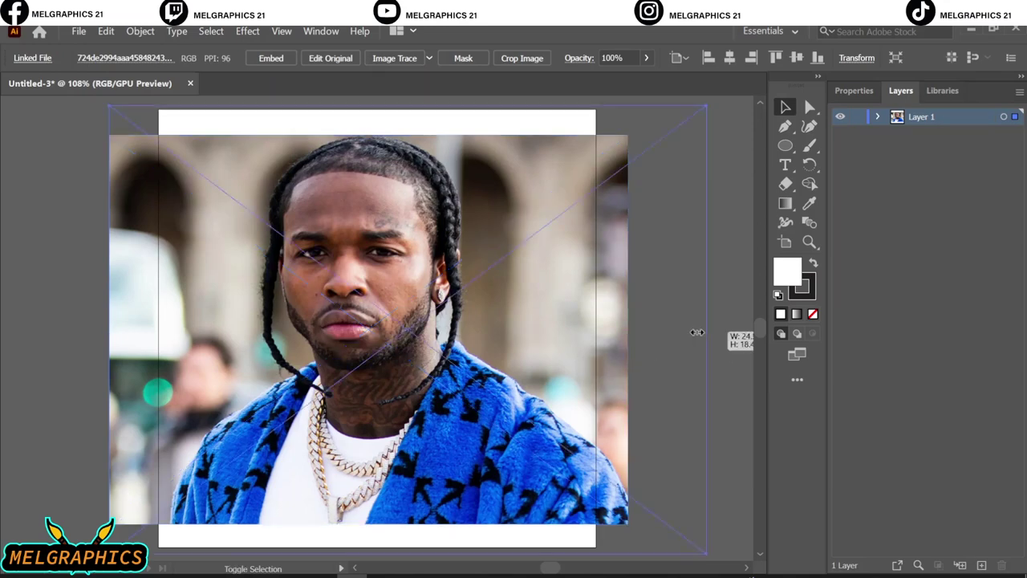
# Enlarge the reference photo, fade it to about 51% opacity, and lock Layer 1
pyautogui.moveTo(627, 328); pyautogui.dragTo(675, 364)
pyautogui.click(646, 58)
pyautogui.moveTo(645, 78); pyautogui.dragTo(603, 77)
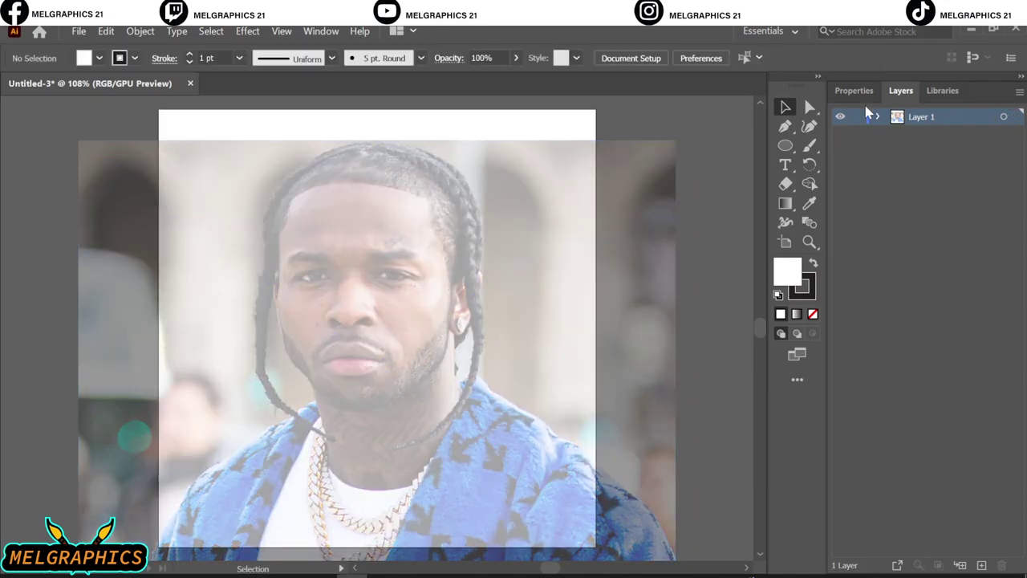
pyautogui.click(857, 117)
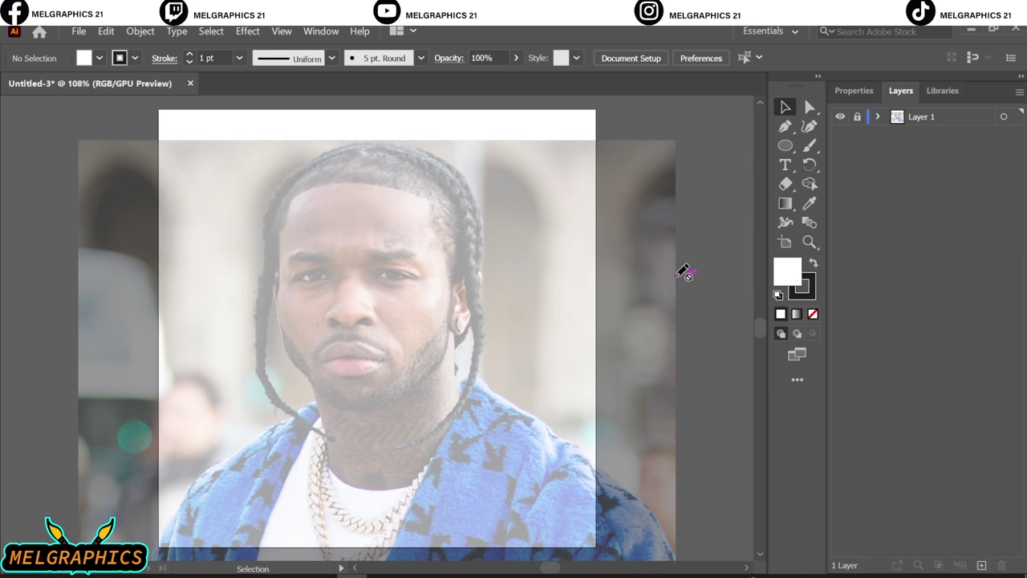
# Add Layer 2 and pick the thin tapered brush from the user brush library
pyautogui.press('b')
pyautogui.hotkey('ctrl', 'l')
pyautogui.click(385, 58)
pyautogui.click(271, 178)
pyautogui.click(456, 370)
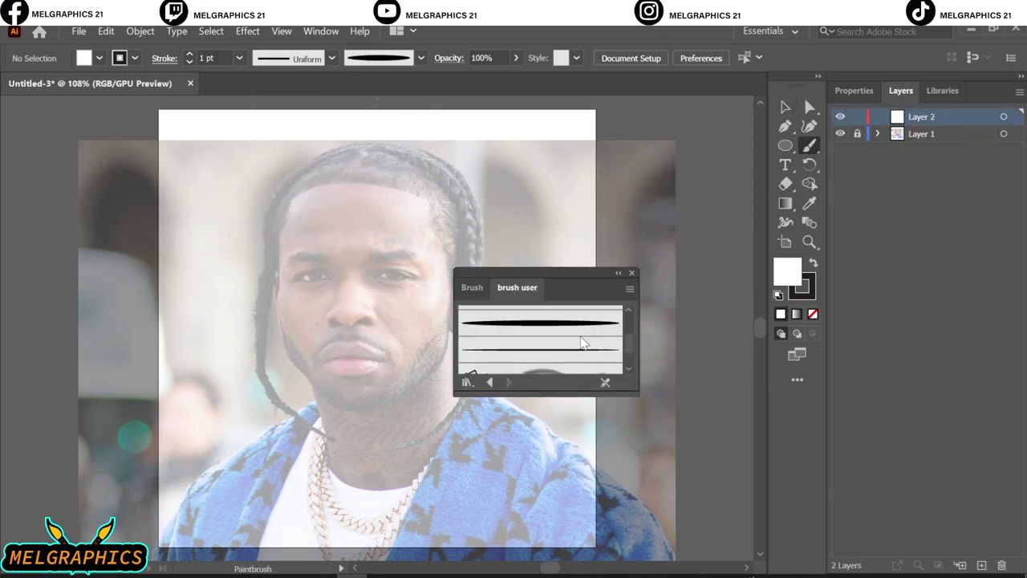
pyautogui.click(583, 344)
pyautogui.hotkey('ctrl', '+')
pyautogui.hotkey('ctrl', '+')
pyautogui.hotkey('ctrl', '+')
# Trace the nose sides, bridge line and nostril curves with thin brush strokes
pyautogui.moveTo(409, 428); pyautogui.dragTo(405, 340)
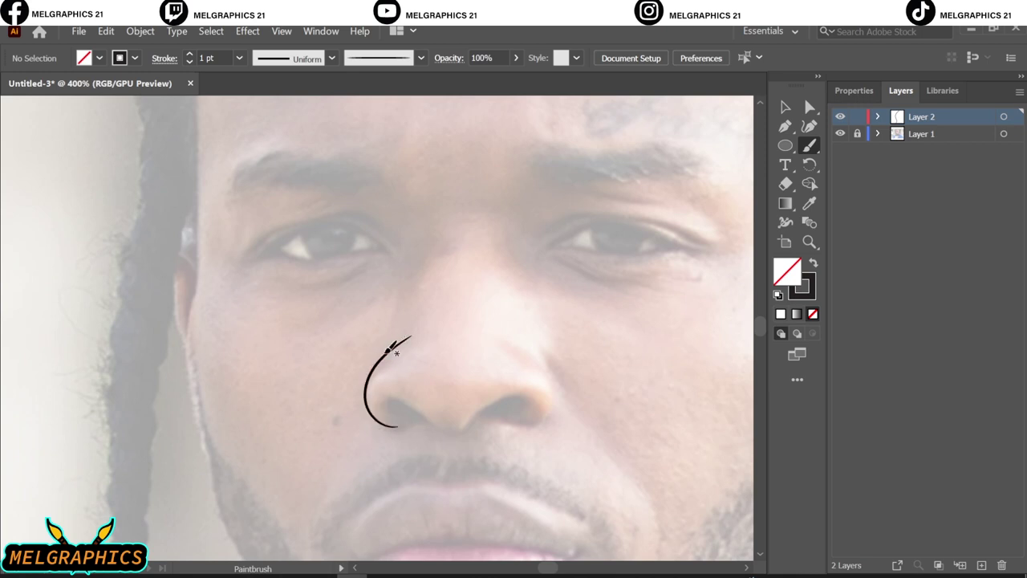
pyautogui.scroll(2, 505, 133)
pyautogui.moveTo(362, 406); pyautogui.dragTo(385, 293)
pyautogui.moveTo(487, 305); pyautogui.dragTo(496, 336)
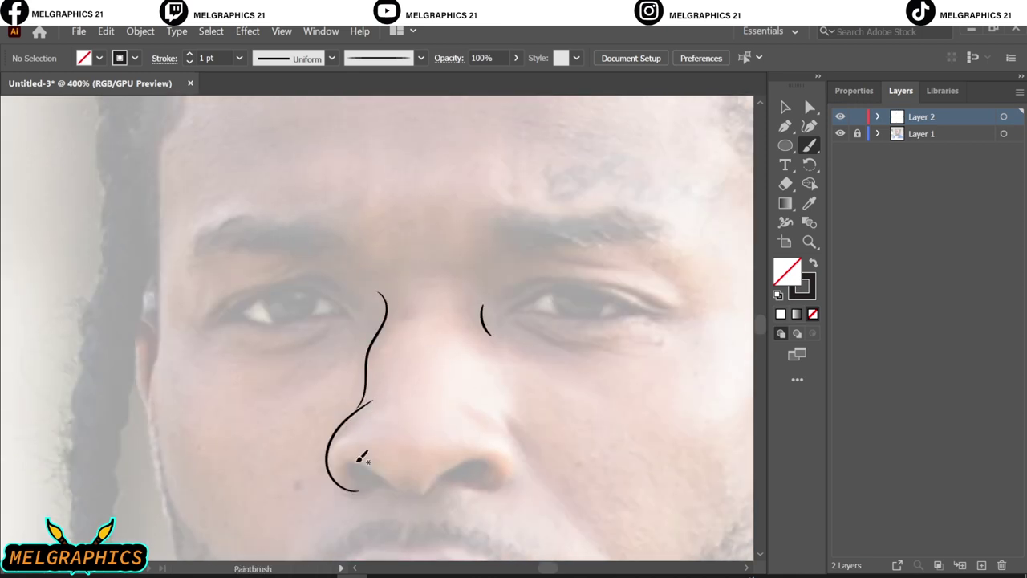
pyautogui.hotkey('ctrl', '+')
pyautogui.moveTo(277, 462); pyautogui.dragTo(358, 507)
pyautogui.moveTo(434, 467); pyautogui.dragTo(438, 464)
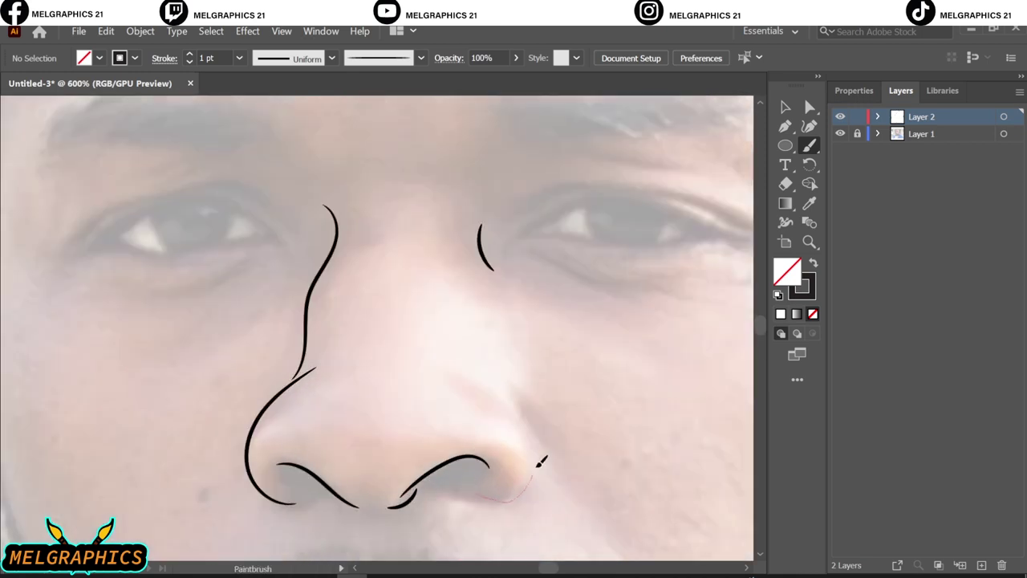
pyautogui.moveTo(543, 461); pyautogui.dragTo(478, 497)
pyautogui.hotkey('ctrl', '-')
# Outline the lower lip, upper lip and the line between the lips
pyautogui.scroll(-5, 377, 321)
pyautogui.hotkey('ctrl', '+')
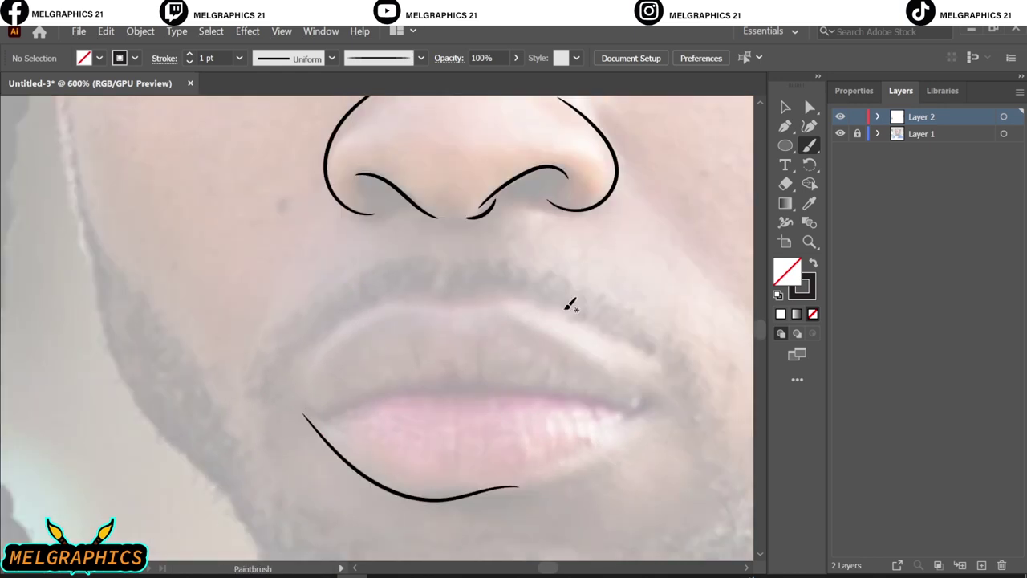
pyautogui.moveTo(516, 493); pyautogui.dragTo(642, 410)
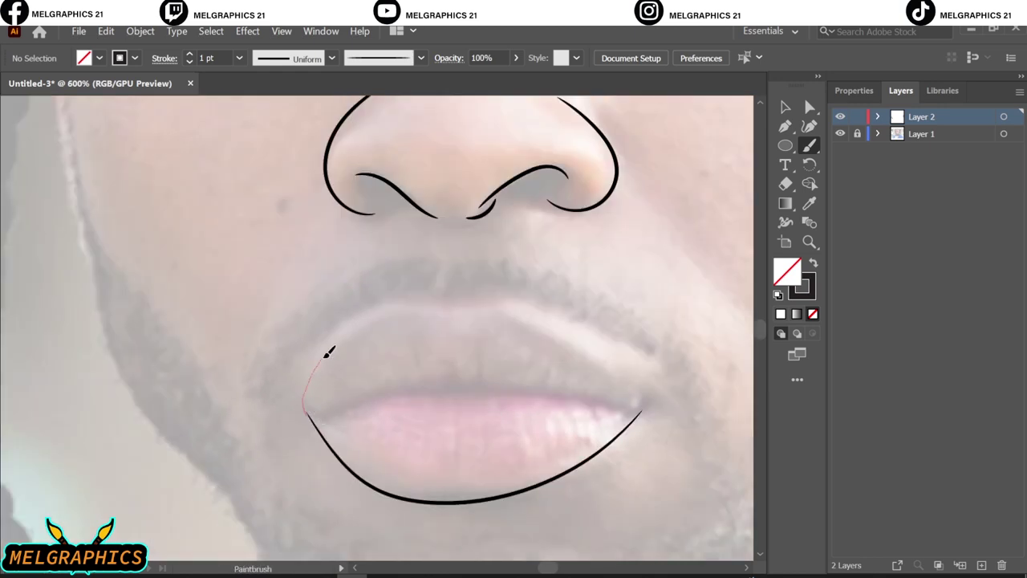
pyautogui.moveTo(634, 365); pyautogui.dragTo(618, 429)
pyautogui.hotkey('ctrl', 'z')
pyautogui.scroll(1, 619, 429)
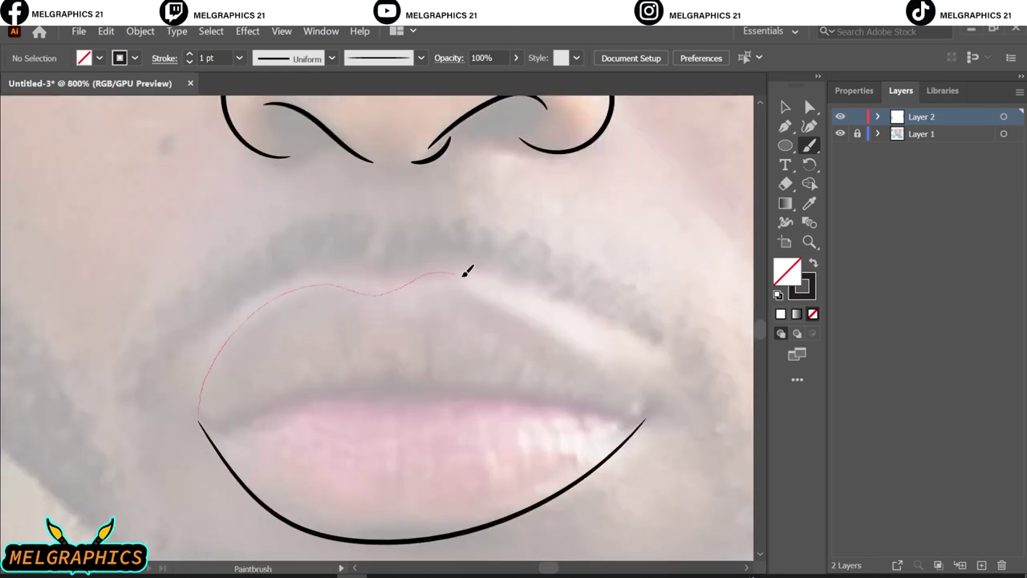
pyautogui.moveTo(466, 272); pyautogui.dragTo(583, 342)
pyautogui.moveTo(646, 398); pyautogui.dragTo(650, 413)
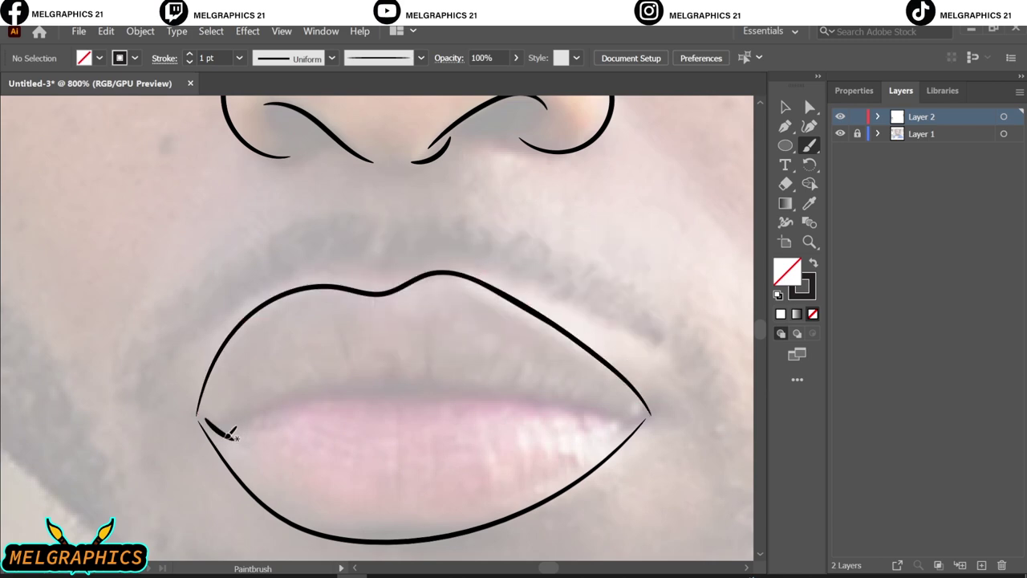
pyautogui.moveTo(512, 387); pyautogui.dragTo(642, 413)
pyautogui.hotkey('ctrl', 'z')
pyautogui.moveTo(569, 398); pyautogui.dragTo(638, 413)
# Trace the upper and lower eyelids of the left eye
pyautogui.scroll(-5, 462, 344)
pyautogui.scroll(5, 321, 308)
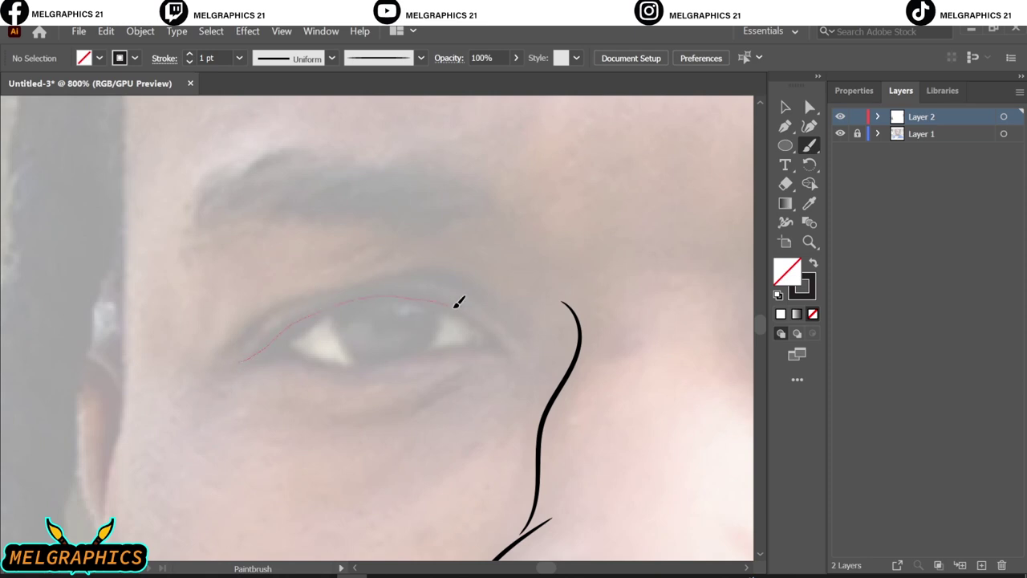
pyautogui.moveTo(458, 302); pyautogui.dragTo(514, 360)
pyautogui.scroll(1, 500, 351)
pyautogui.moveTo(120, 367); pyautogui.dragTo(163, 361)
pyautogui.moveTo(507, 356); pyautogui.dragTo(509, 357)
pyautogui.scroll(-5, 498, 351)
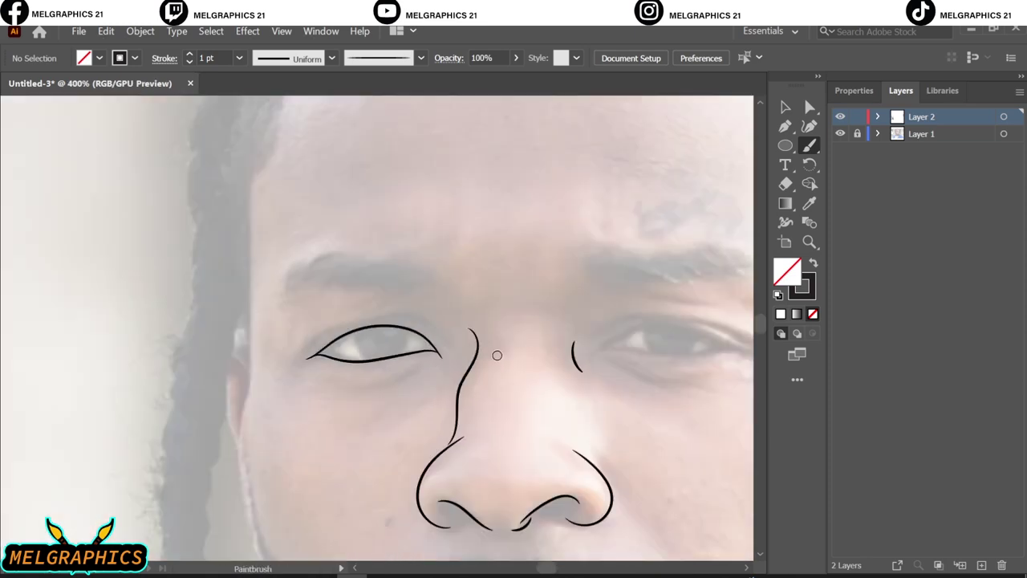
pyautogui.scroll(4, 495, 338)
pyautogui.moveTo(485, 303)
pyautogui.mouseDown()
pyautogui.moveTo(603, 357)
pyautogui.moveTo(572, 354)
pyautogui.mouseUp()
# Trace the other eye's lower lid and draw the iris arcs in both eyes
pyautogui.moveTo(337, 351); pyautogui.dragTo(345, 322)
pyautogui.moveTo(407, 306); pyautogui.dragTo(405, 371)
pyautogui.moveTo(495, 301); pyautogui.dragTo(491, 370)
pyautogui.scroll(-3, 491, 370)
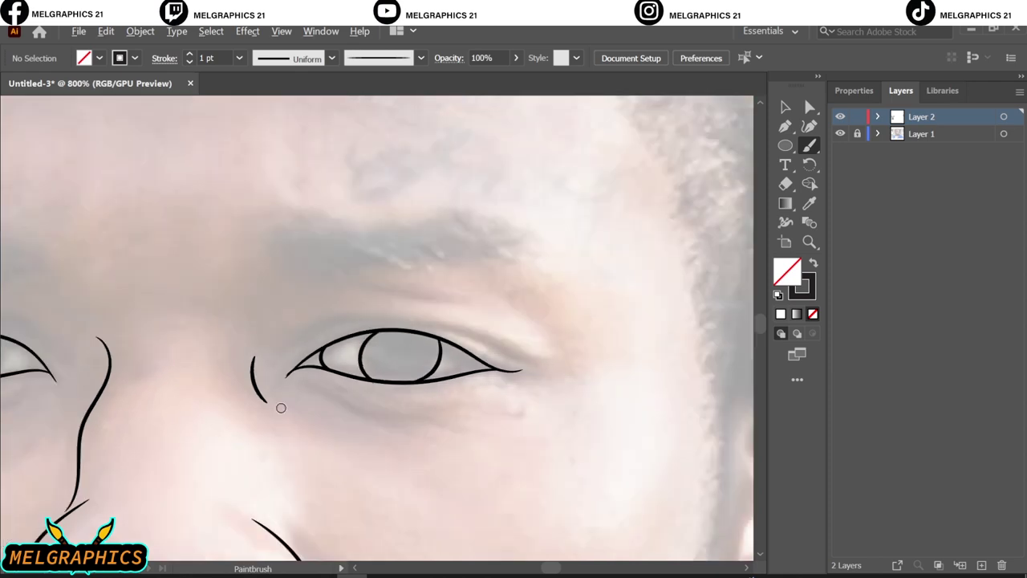
pyautogui.scroll(4, 280, 408)
pyautogui.moveTo(201, 319); pyautogui.dragTo(193, 408)
pyautogui.hotkey('ctrl', 'z')
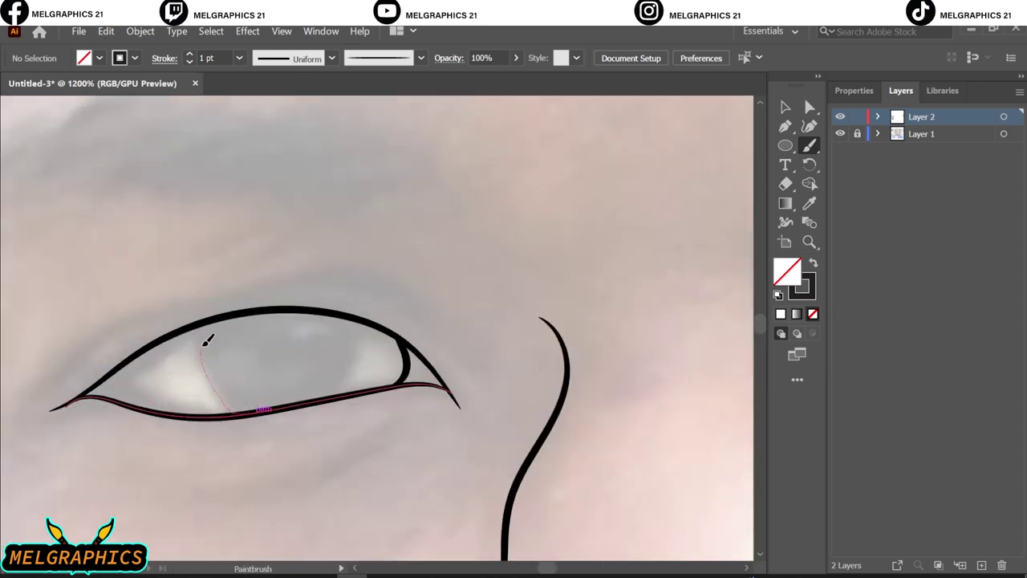
pyautogui.moveTo(202, 320); pyautogui.dragTo(192, 407)
pyautogui.scroll(-5, 345, 325)
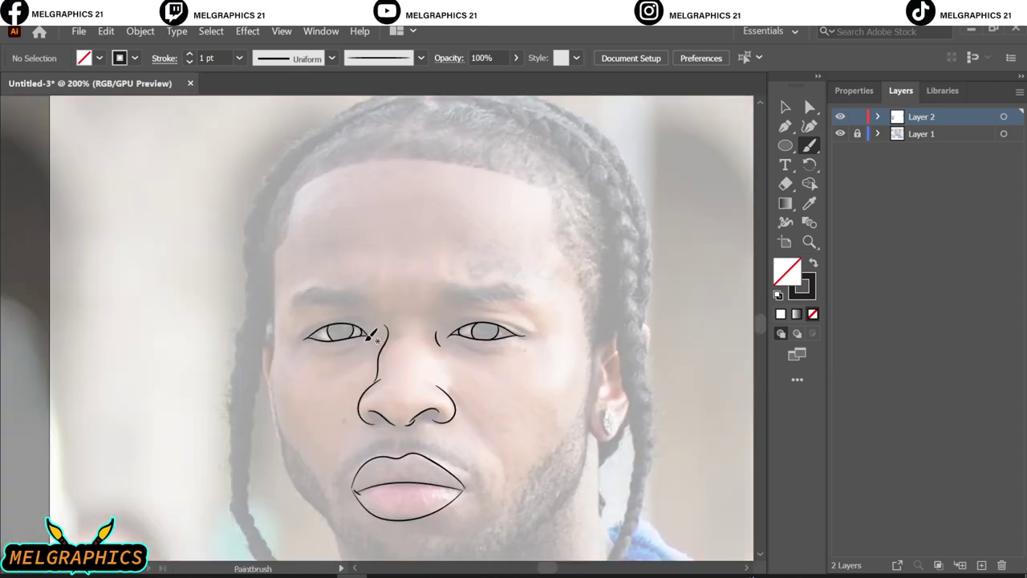
pyautogui.scroll(-3, 372, 335)
# Paint the 'Faith' script tattoo above the eyebrow with a 2 pt stroke
pyautogui.scroll(2, 492, 314)
pyautogui.click(189, 54)
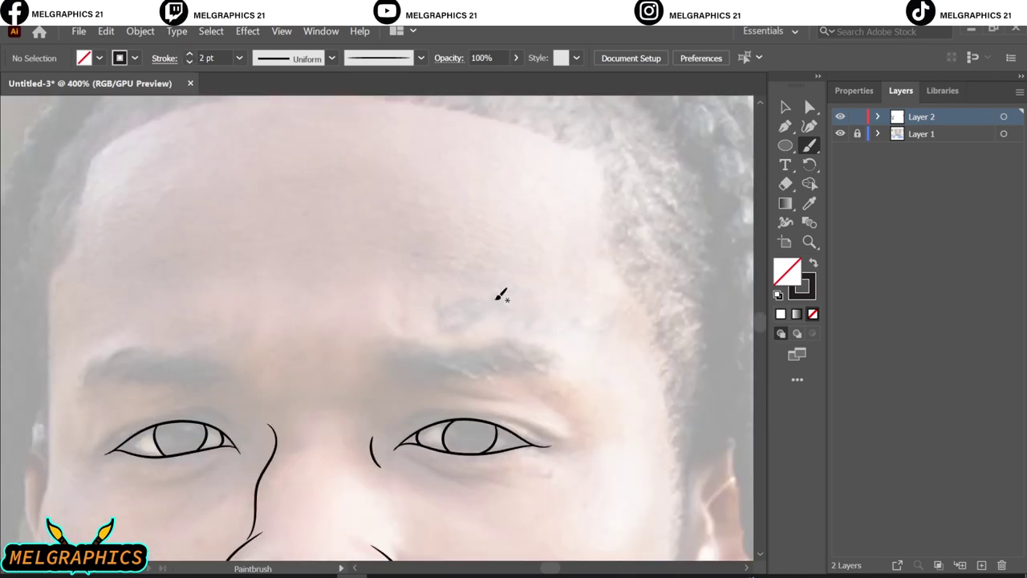
pyautogui.moveTo(486, 295)
pyautogui.mouseDown()
pyautogui.moveTo(546, 333)
pyautogui.moveTo(503, 367)
pyautogui.moveTo(517, 336)
pyautogui.mouseUp()
pyautogui.hotkey('ctrl', 'z')
pyautogui.scroll(2, 545, 313)
pyautogui.moveTo(524, 308); pyautogui.dragTo(610, 429)
# Raise the brush stroke weight to 3 pt with the tattoo deselected
pyautogui.hotkey('ctrl', '-')
pyautogui.press('v')
pyautogui.hotkey('ctrl', 'a')
pyautogui.click(189, 55)
pyautogui.click(535, 240)
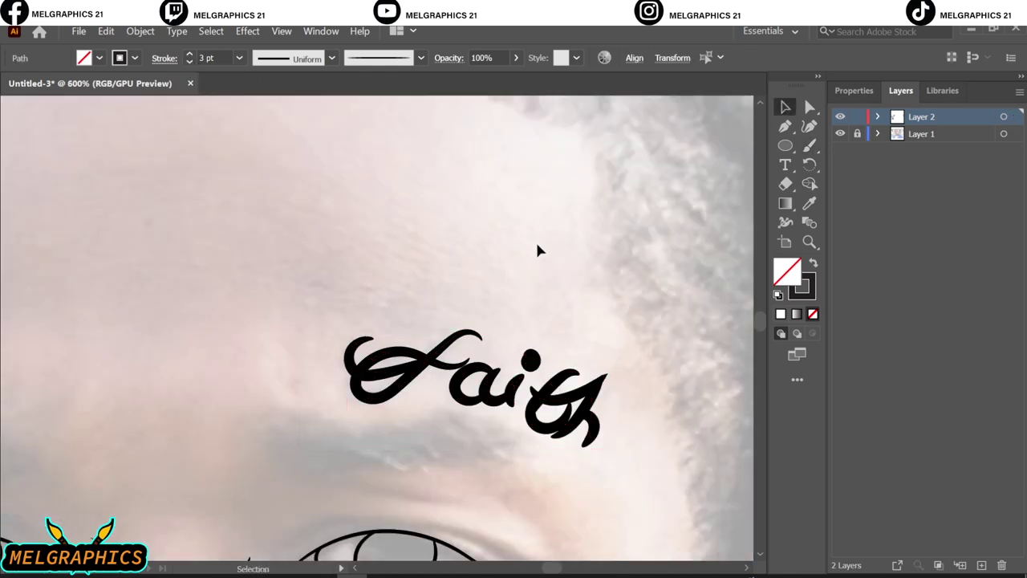
pyautogui.hotkey('ctrl', '0')
pyautogui.scroll(2, 372, 292)
pyautogui.scroll(2, 371, 292)
pyautogui.press('b')
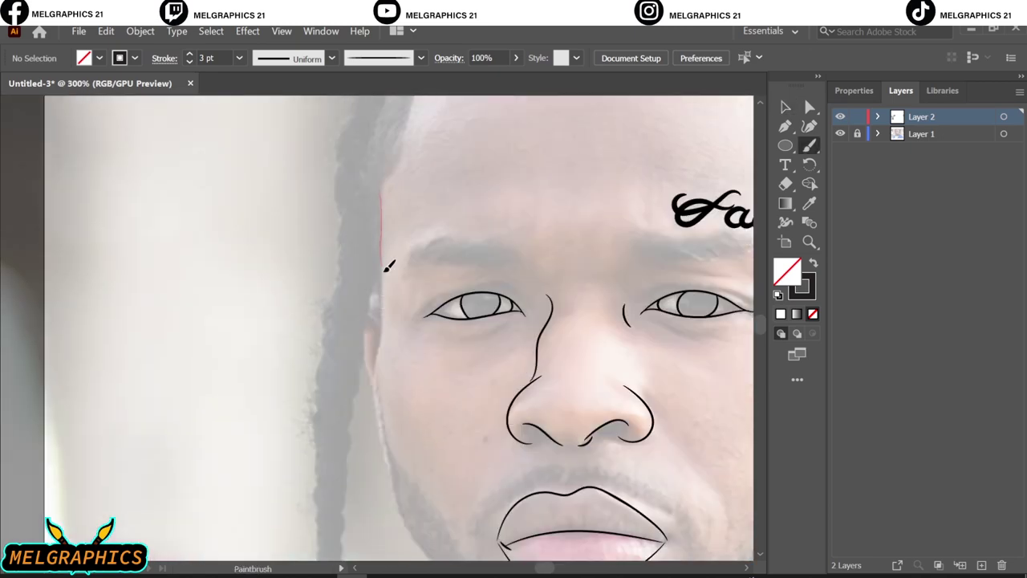
# Paint the face edge down the left cheek and along the jawline
pyautogui.moveTo(380, 372); pyautogui.dragTo(394, 514)
pyautogui.hscroll(5, 385, 449)
pyautogui.scroll(-4, 385, 449)
pyautogui.moveTo(178, 435); pyautogui.dragTo(227, 487)
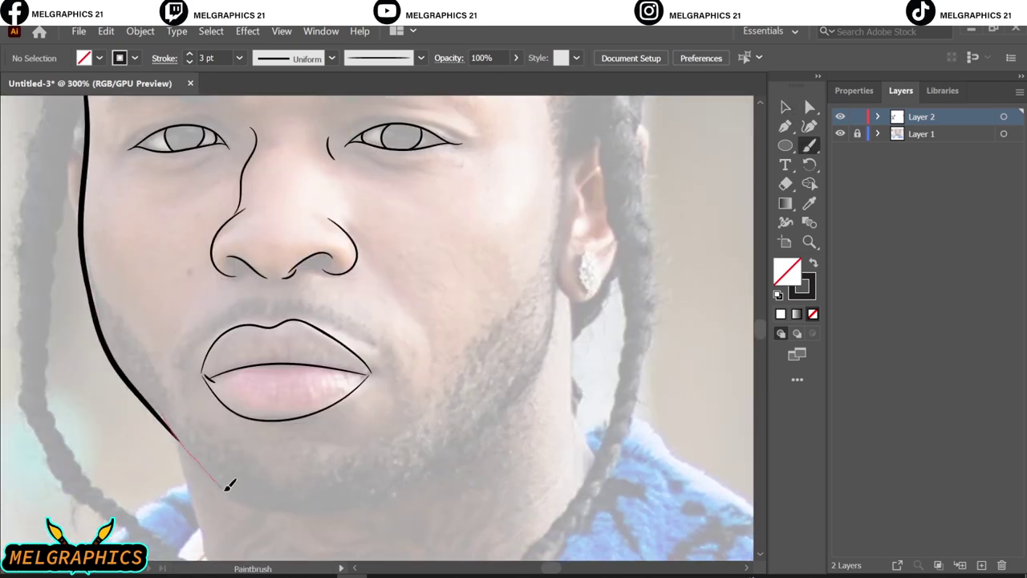
pyautogui.moveTo(562, 263); pyautogui.dragTo(561, 258)
# Outline the back of the ear and the earring loop at the earlobe
pyautogui.scroll(1, 444, 371)
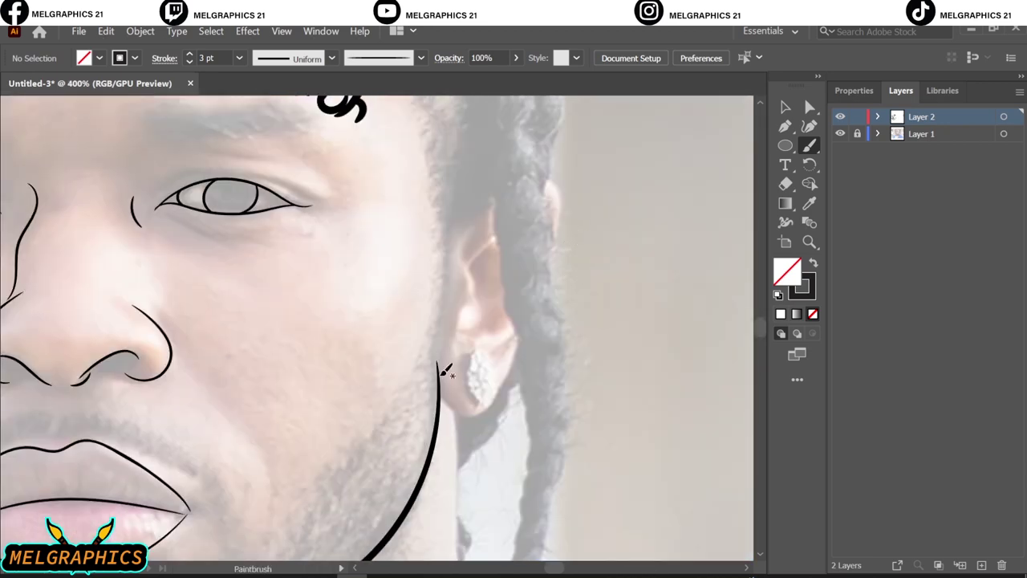
pyautogui.moveTo(507, 374)
pyautogui.mouseDown()
pyautogui.moveTo(564, 222)
pyautogui.moveTo(528, 190)
pyautogui.mouseUp()
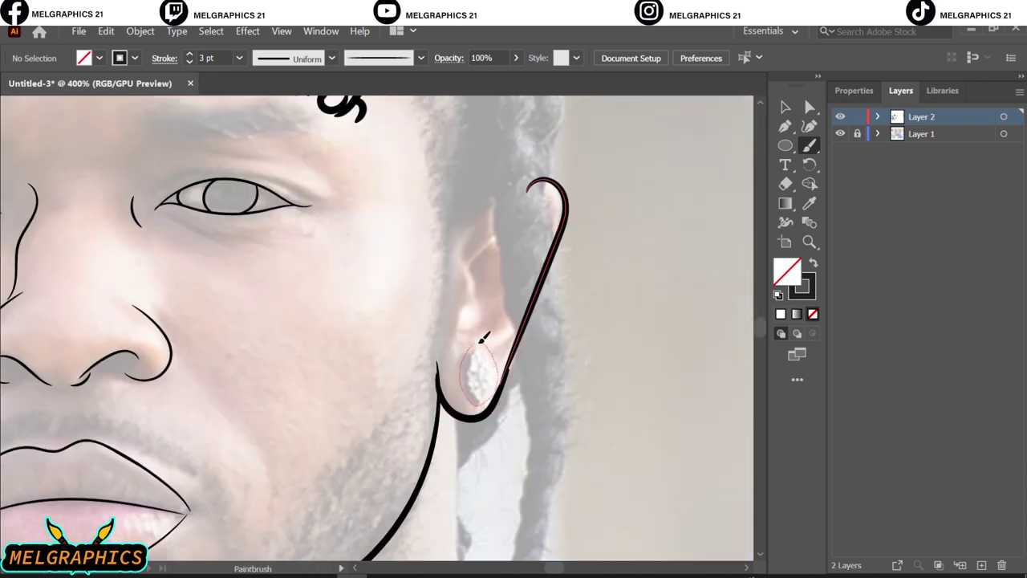
pyautogui.moveTo(481, 338); pyautogui.dragTo(484, 340)
pyautogui.scroll(-3, 481, 337)
pyautogui.scroll(2, 642, 361)
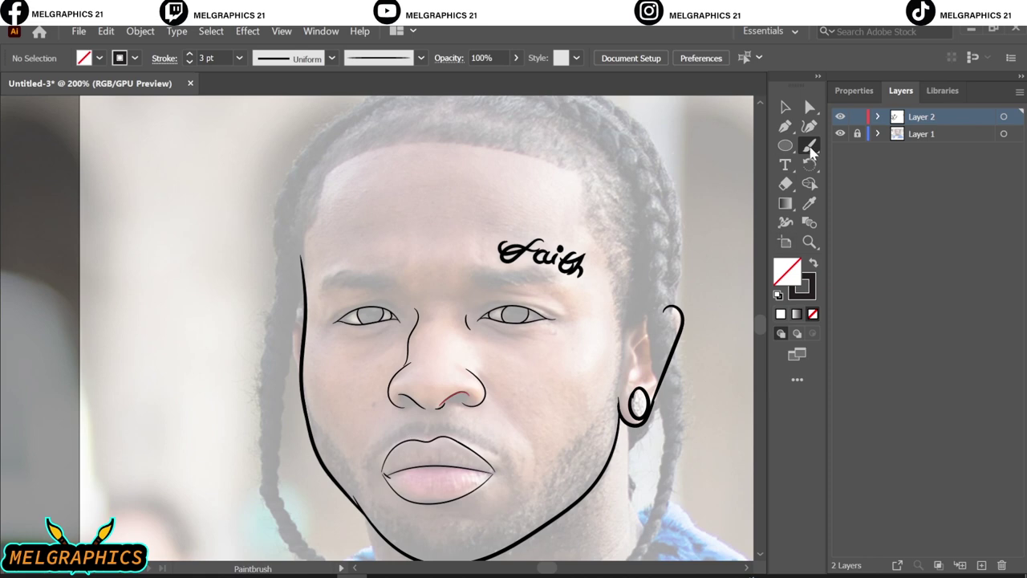
pyautogui.press('n')
pyautogui.hotkey('shift', 'x')
# Fill the first iris and inner eye corner with solid black pencil shapes
pyautogui.doubleClick(786, 272)
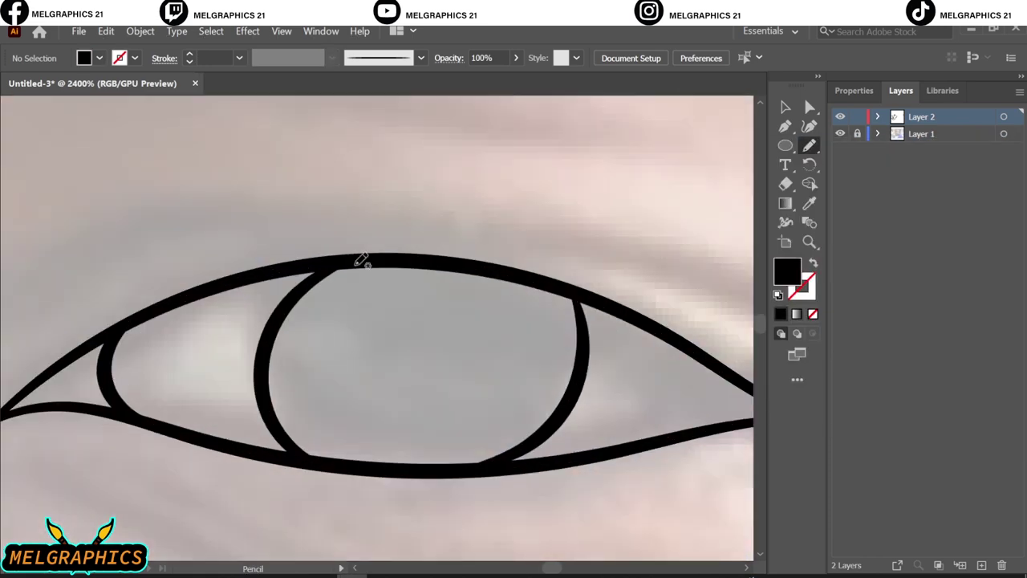
pyautogui.moveTo(361, 261)
pyautogui.mouseDown()
pyautogui.moveTo(417, 461)
pyautogui.moveTo(418, 257)
pyautogui.mouseUp()
pyautogui.moveTo(458, 458)
pyautogui.mouseDown()
pyautogui.moveTo(573, 409)
pyautogui.moveTo(578, 320)
pyautogui.mouseUp()
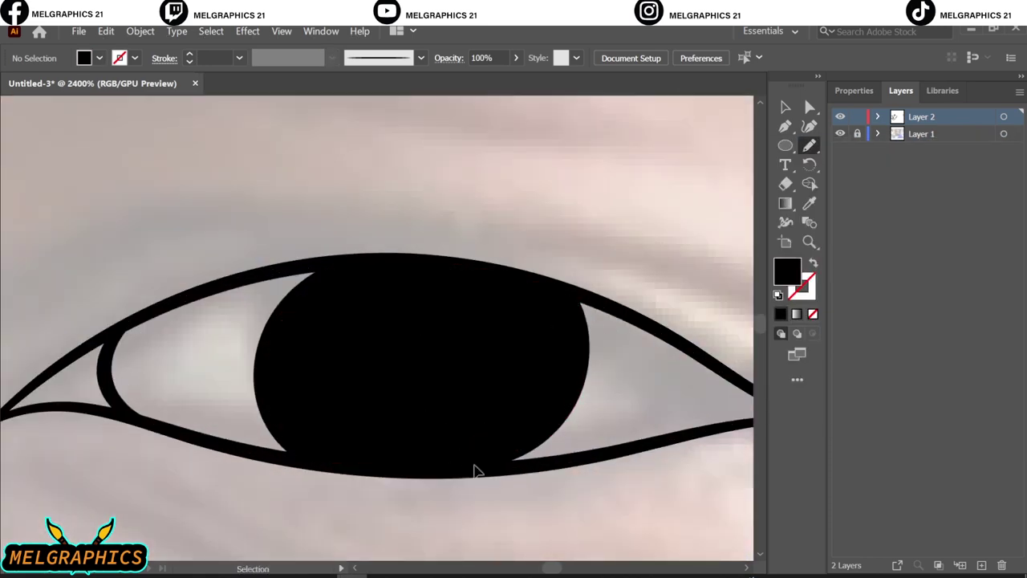
pyautogui.hscroll(3, 473, 470)
pyautogui.moveTo(436, 298); pyautogui.dragTo(500, 298)
pyautogui.moveTo(580, 378); pyautogui.dragTo(514, 437)
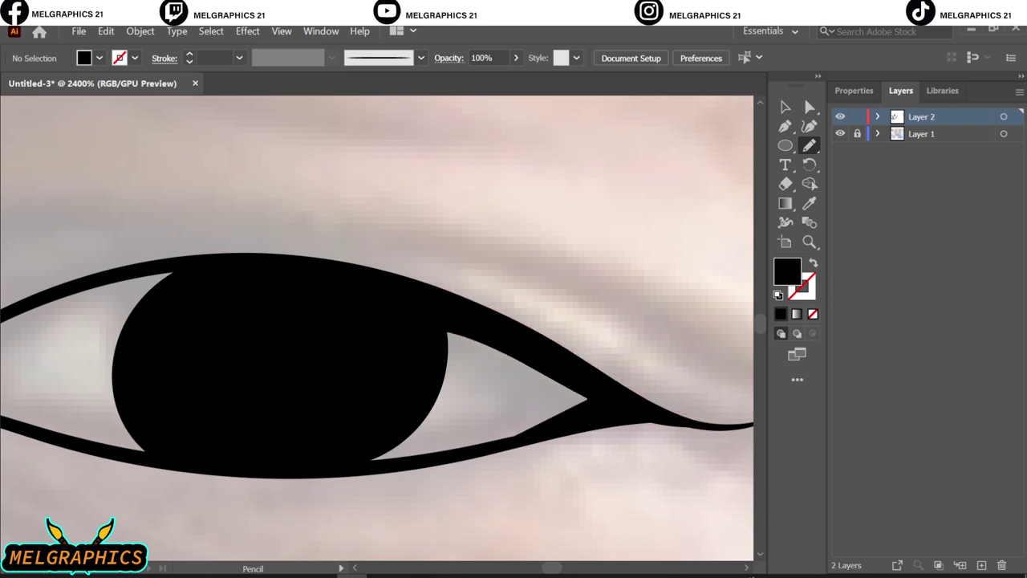
pyautogui.scroll(-4, 282, 399)
pyautogui.scroll(3, 282, 399)
# Fill the other iris black and thicken its lower and upper eyelid lines
pyautogui.moveTo(360, 479)
pyautogui.mouseDown()
pyautogui.moveTo(385, 482)
pyautogui.moveTo(361, 480)
pyautogui.mouseUp()
pyautogui.moveTo(163, 485); pyautogui.dragTo(360, 401)
pyautogui.moveTo(366, 477); pyautogui.dragTo(217, 471)
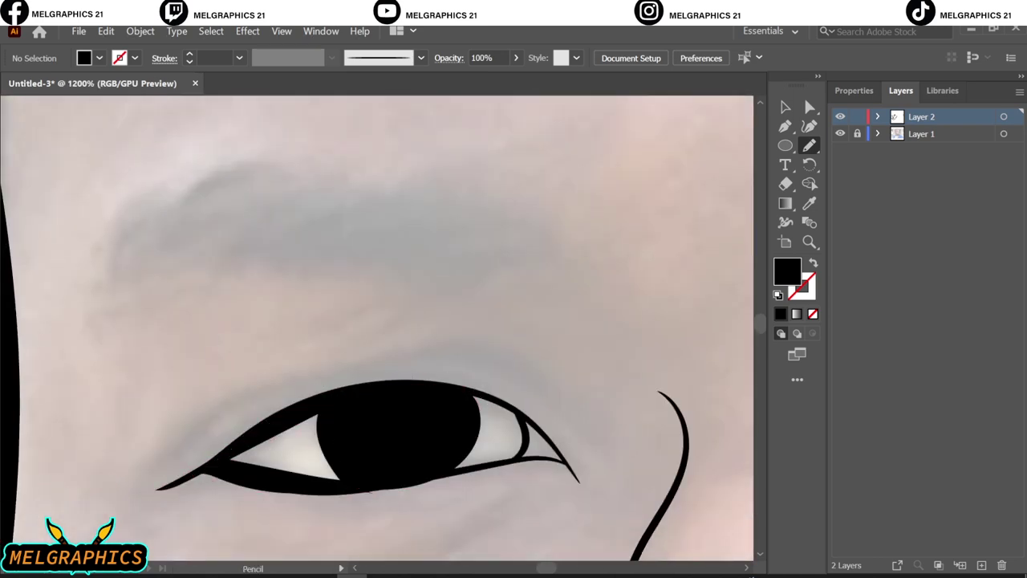
pyautogui.scroll(2, 201, 390)
pyautogui.moveTo(201, 390); pyautogui.dragTo(104, 447)
pyautogui.scroll(-4, 104, 447)
pyautogui.scroll(3, 285, 393)
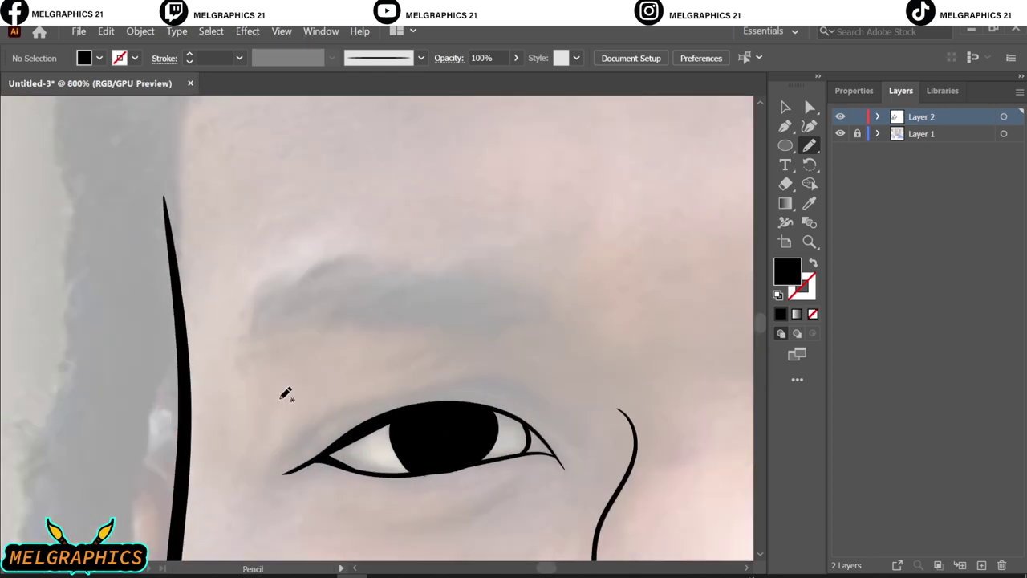
# Draw solid black eyebrows over the left and right eyes
pyautogui.moveTo(445, 333)
pyautogui.mouseDown()
pyautogui.moveTo(537, 280)
pyautogui.moveTo(263, 302)
pyautogui.moveTo(445, 331)
pyautogui.mouseUp()
pyautogui.hotkey('ctrl', '1')
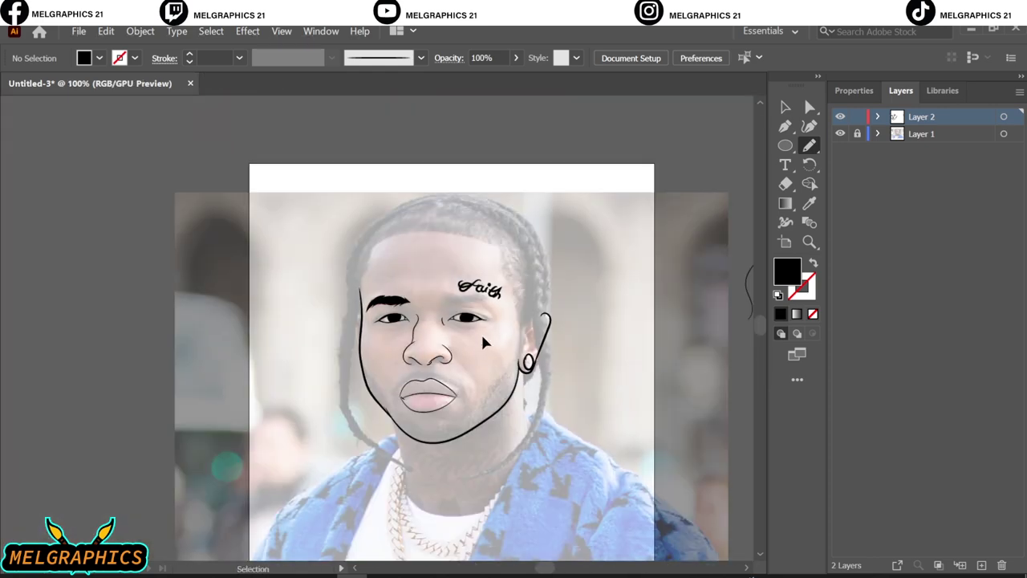
pyautogui.scroll(5, 483, 343)
pyautogui.moveTo(363, 361)
pyautogui.mouseDown()
pyautogui.moveTo(353, 309)
pyautogui.moveTo(578, 348)
pyautogui.moveTo(367, 360)
pyautogui.mouseUp()
# Close the eyebrow fill and trace a black beard shape along the right jaw
pyautogui.hotkey('ctrl', '1')
pyautogui.scroll(2, 542, 441)
pyautogui.scroll(2, 543, 443)
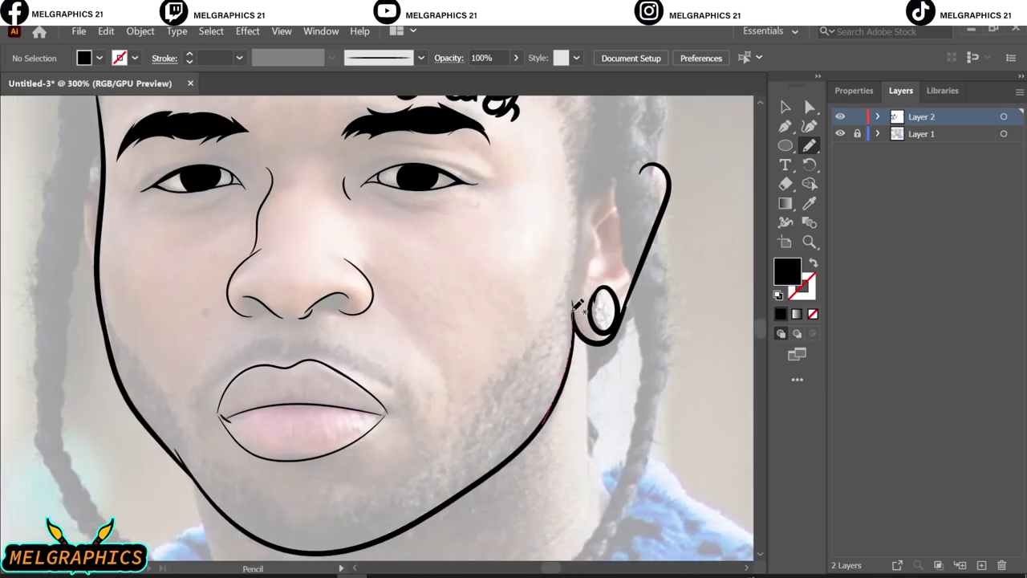
pyautogui.moveTo(394, 531); pyautogui.dragTo(567, 279)
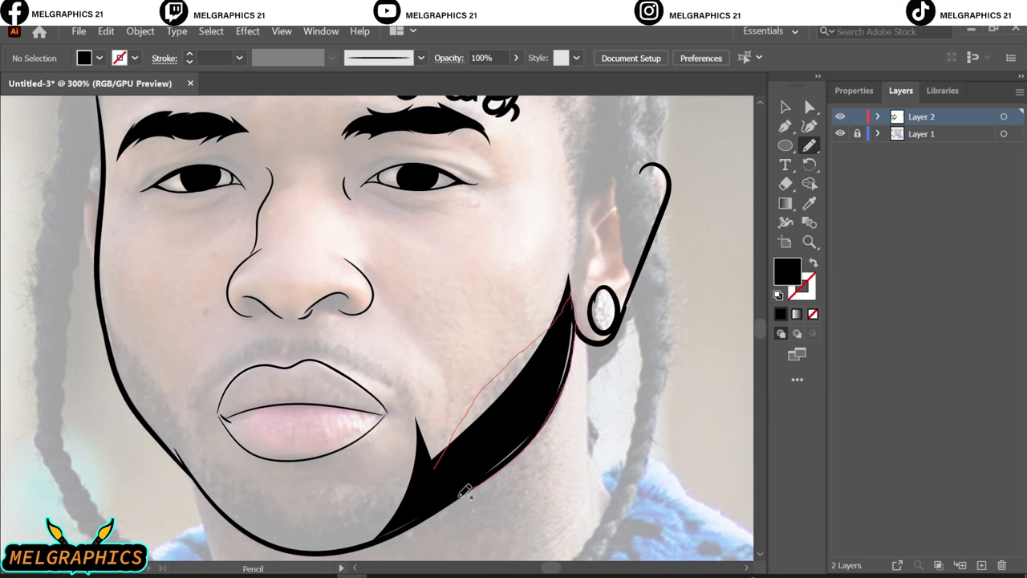
pyautogui.moveTo(463, 491); pyautogui.dragTo(462, 494)
pyautogui.hscroll(-3, 461, 497)
# Fill the chin beard outline black and trace the beard along the left jaw
pyautogui.moveTo(557, 450); pyautogui.dragTo(449, 509)
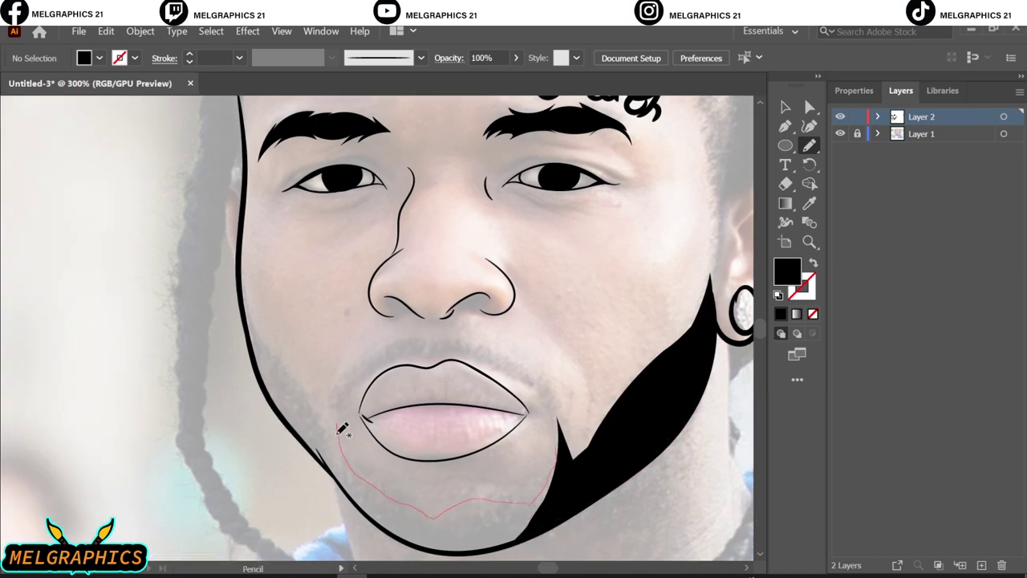
pyautogui.moveTo(342, 428); pyautogui.dragTo(520, 538)
pyautogui.hscroll(-2, 445, 454)
pyautogui.scroll(1, 446, 454)
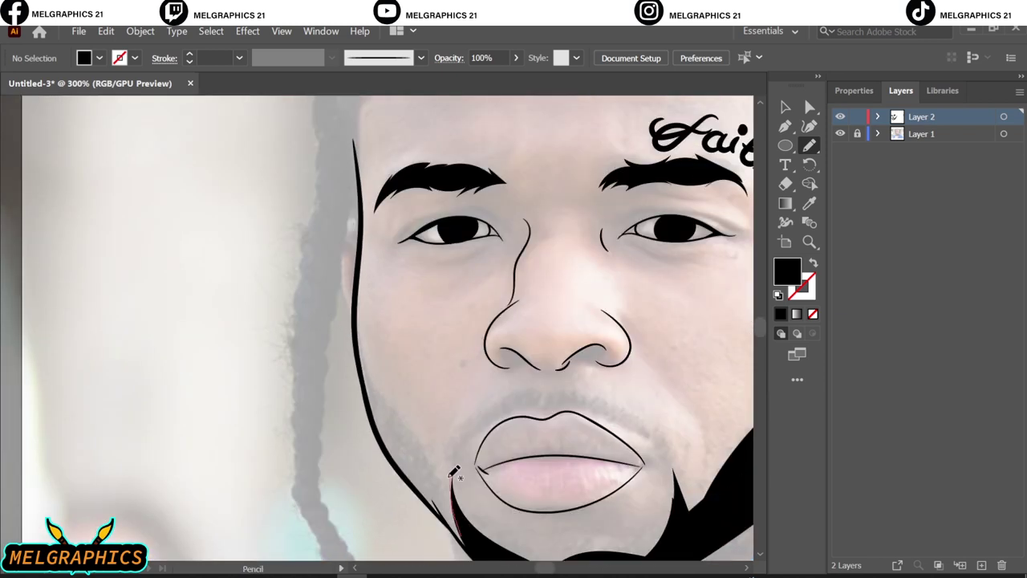
pyautogui.moveTo(375, 411); pyautogui.dragTo(426, 482)
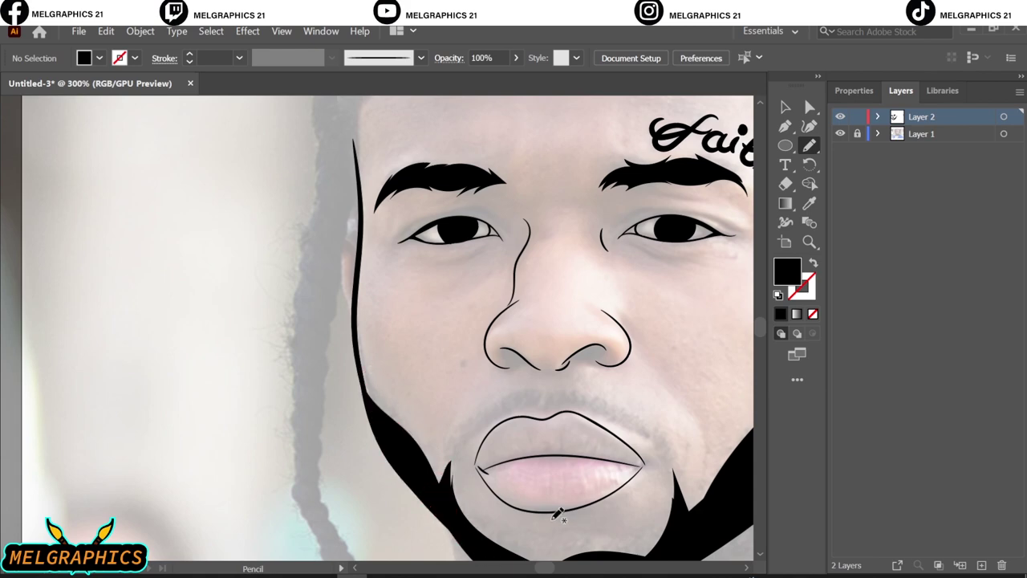
# Fill a beard loop around the lower chin and up the right jaw
pyautogui.hotkey('ctrl', '1')
pyautogui.scroll(4, 498, 522)
pyautogui.scroll(1, 463, 425)
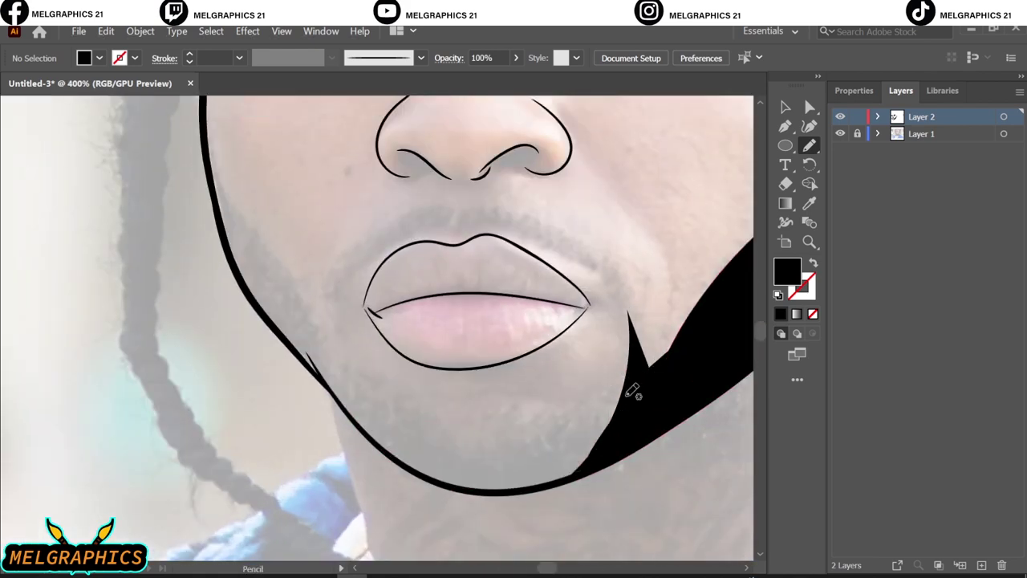
pyautogui.moveTo(632, 391); pyautogui.dragTo(562, 490)
pyautogui.scroll(2, 537, 465)
pyautogui.hscroll(-2, 538, 466)
pyautogui.moveTo(621, 504)
pyautogui.mouseDown()
pyautogui.moveTo(562, 502)
pyautogui.moveTo(613, 514)
pyautogui.mouseUp()
pyautogui.moveTo(617, 513)
pyautogui.mouseDown()
pyautogui.moveTo(481, 501)
pyautogui.moveTo(401, 458)
pyautogui.moveTo(410, 425)
pyautogui.moveTo(375, 309)
pyautogui.mouseUp()
pyautogui.scroll(2, 402, 458)
pyautogui.hscroll(-2, 402, 459)
# Hide the reference photo and thicken the black beard along the jaws
pyautogui.hotkey('ctrl', '0')
pyautogui.click(840, 134)
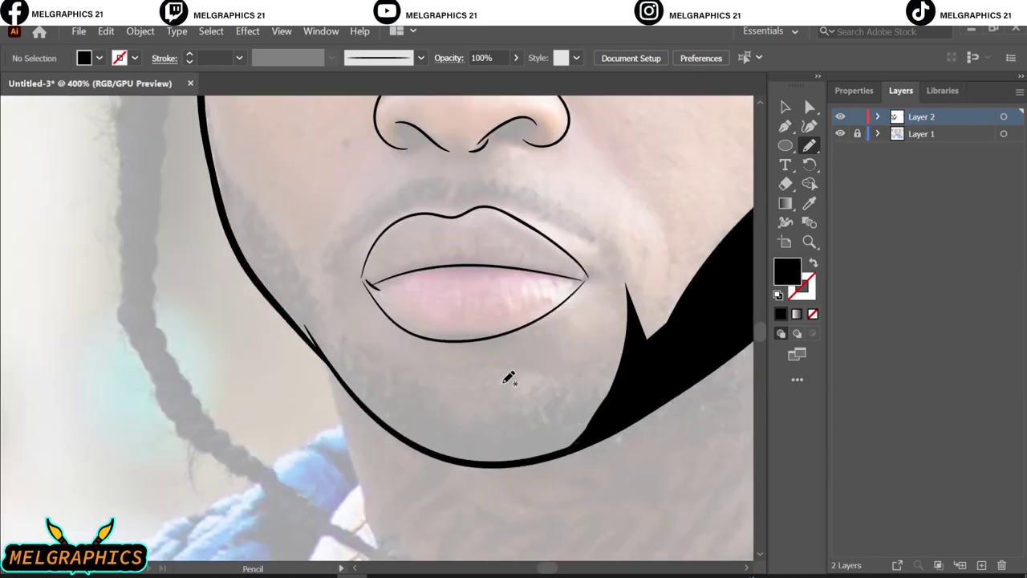
pyautogui.moveTo(628, 337)
pyautogui.mouseDown()
pyautogui.moveTo(347, 380)
pyautogui.moveTo(647, 328)
pyautogui.mouseUp()
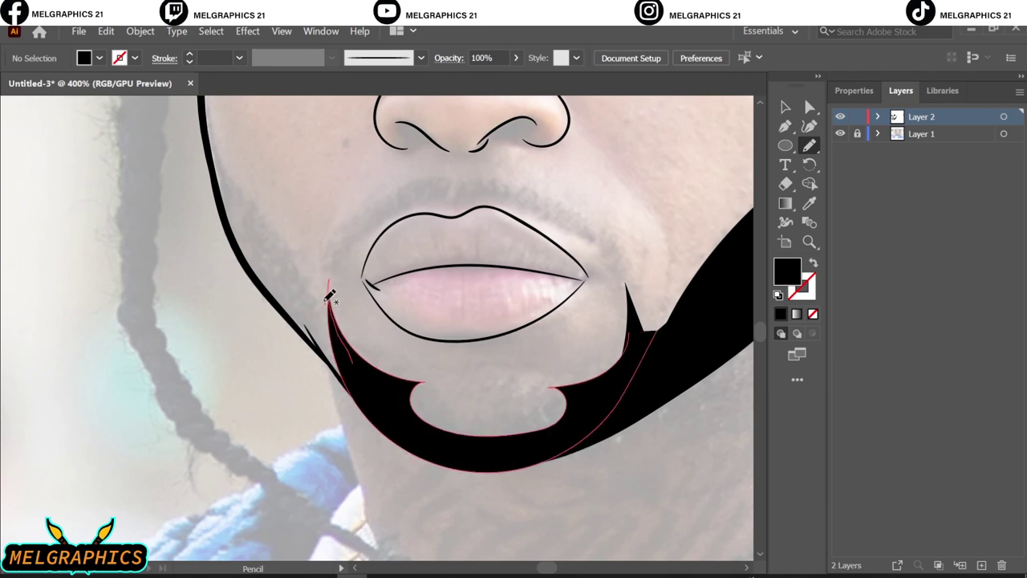
pyautogui.moveTo(329, 297); pyautogui.dragTo(355, 374)
pyautogui.scroll(3, 250, 314)
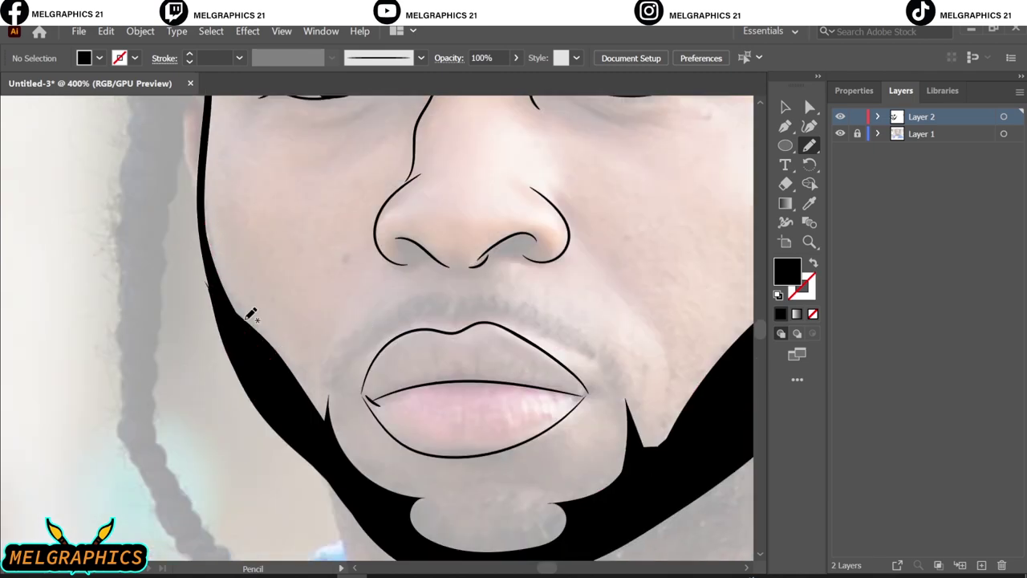
pyautogui.scroll(2, 509, 426)
# Add a black tuft under the lower lip and start the left moustache half
pyautogui.moveTo(377, 425); pyautogui.dragTo(486, 450)
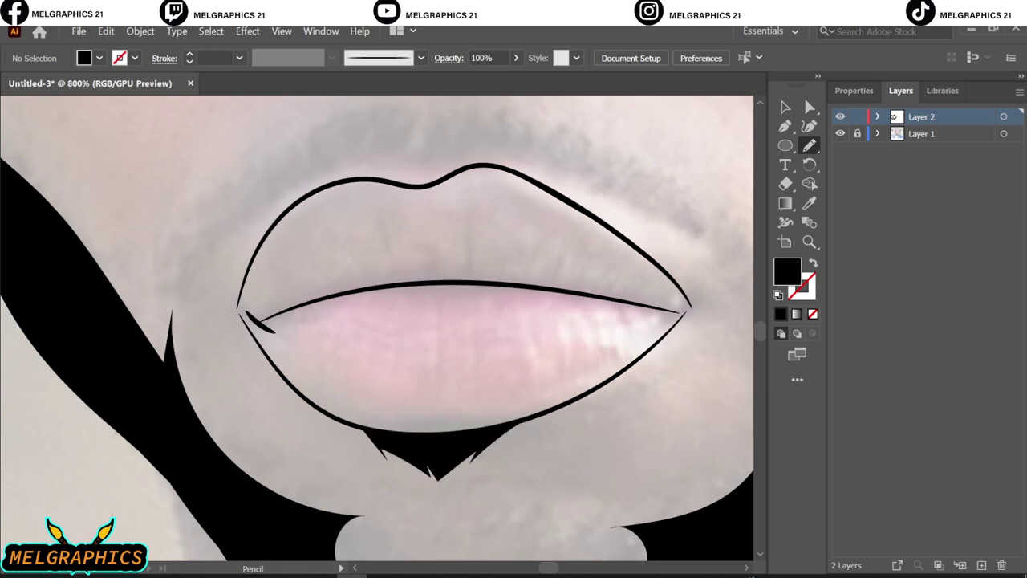
pyautogui.scroll(-4, 509, 479)
pyautogui.scroll(3, 441, 381)
pyautogui.moveTo(379, 463); pyautogui.dragTo(474, 389)
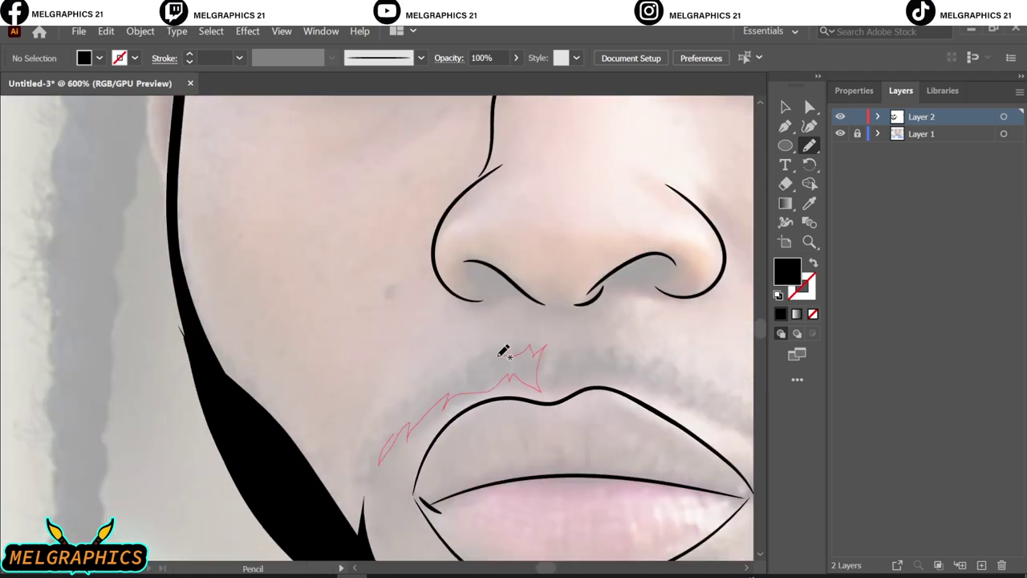
# Finish the left moustache and place a vertically reflected copy over the right upper lip
pyautogui.moveTo(503, 351); pyautogui.dragTo(482, 365)
pyautogui.hscroll(5, 481, 365)
pyautogui.click(241, 377)
pyautogui.rightClick(225, 377)
pyautogui.click(272, 320)
pyautogui.click(417, 369)
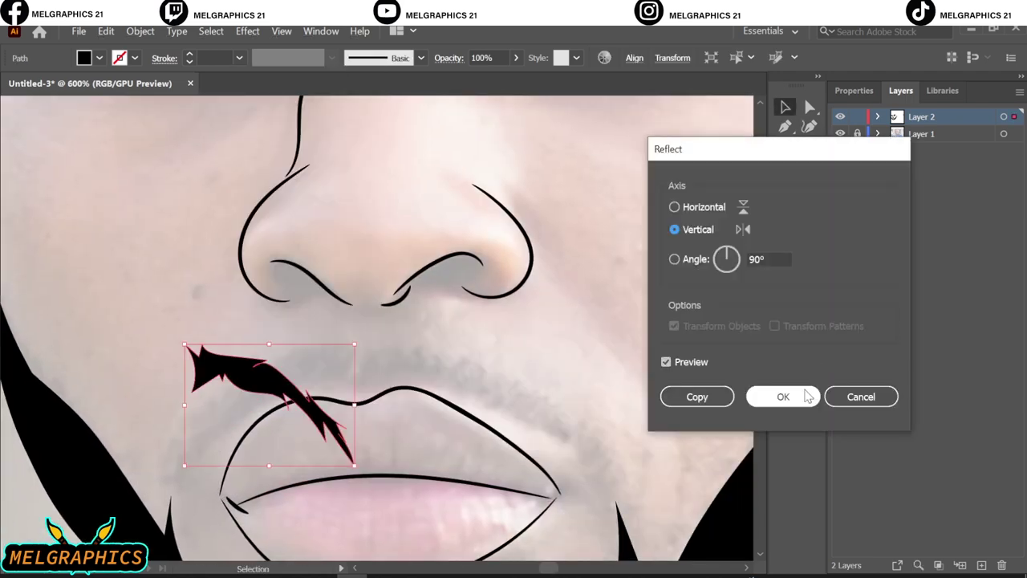
pyautogui.click(783, 397)
pyautogui.moveTo(273, 378)
pyautogui.mouseDown()
pyautogui.moveTo(480, 369)
pyautogui.moveTo(562, 321)
pyautogui.mouseUp()
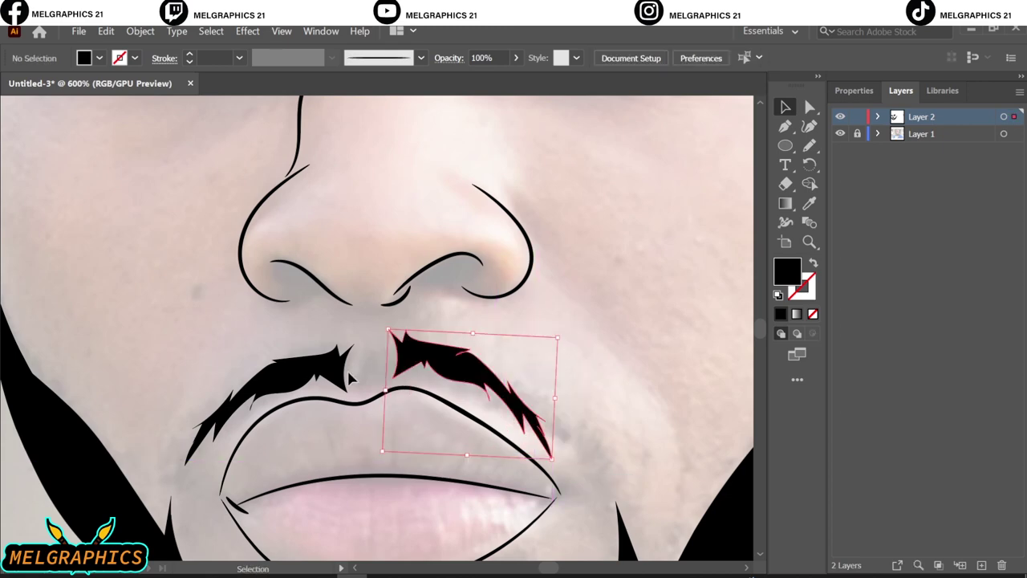
# Adjust a point on the right moustache and review the whole portrait
pyautogui.hotkey('ctrl', '0')
pyautogui.scroll(2, 378, 353)
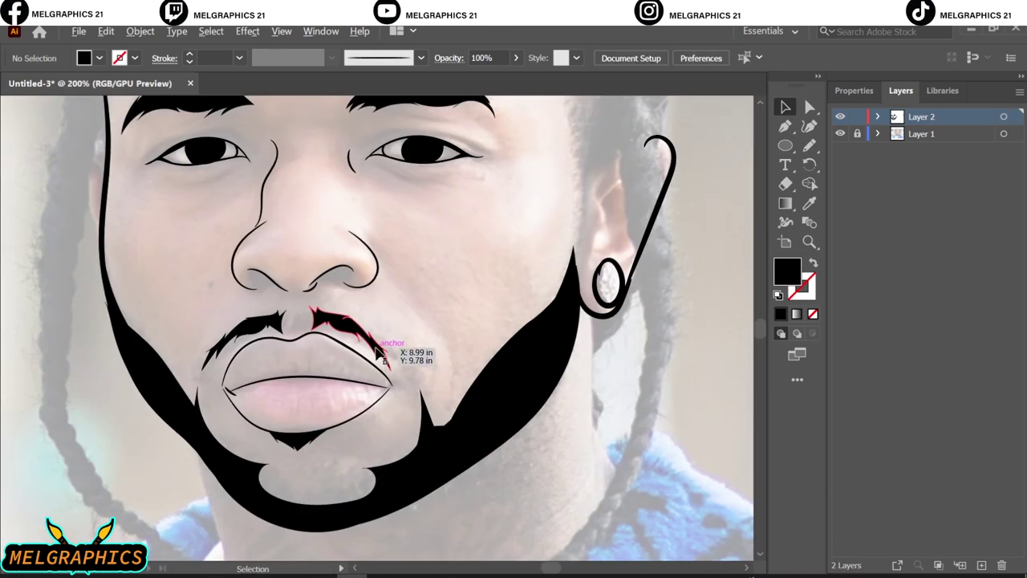
pyautogui.moveTo(377, 353); pyautogui.dragTo(406, 344)
pyautogui.hotkey('ctrl', '-')
# Toggle the reference photo, then paint a first Paintbrush stroke under the lower lip
pyautogui.click(840, 134)
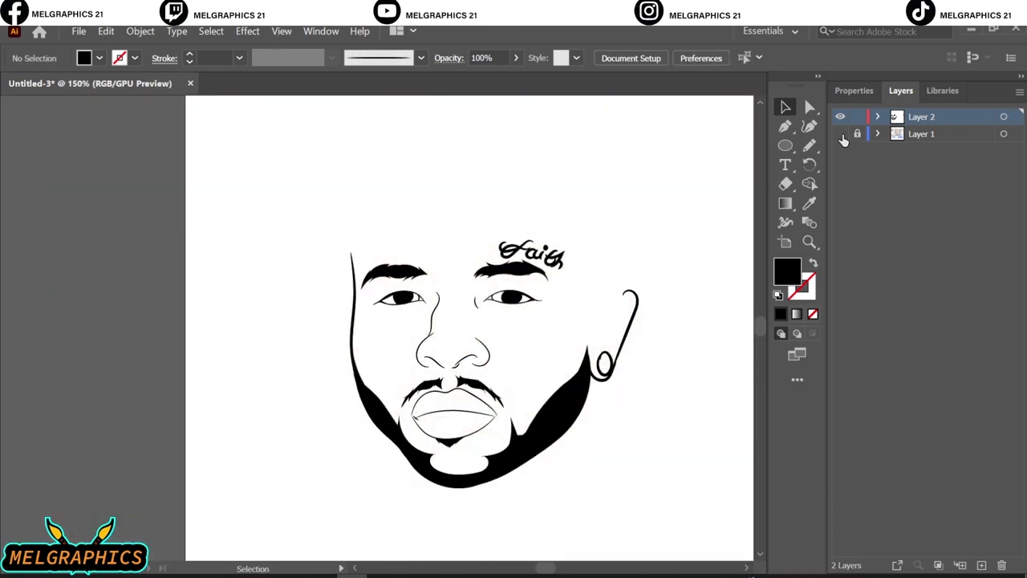
pyautogui.click(840, 134)
pyautogui.scroll(3, 465, 477)
pyautogui.press('b')
pyautogui.moveTo(388, 411); pyautogui.dragTo(493, 415)
# Paint short curly black hair strokes scattered across the chin patch
pyautogui.scroll(2, 450, 477)
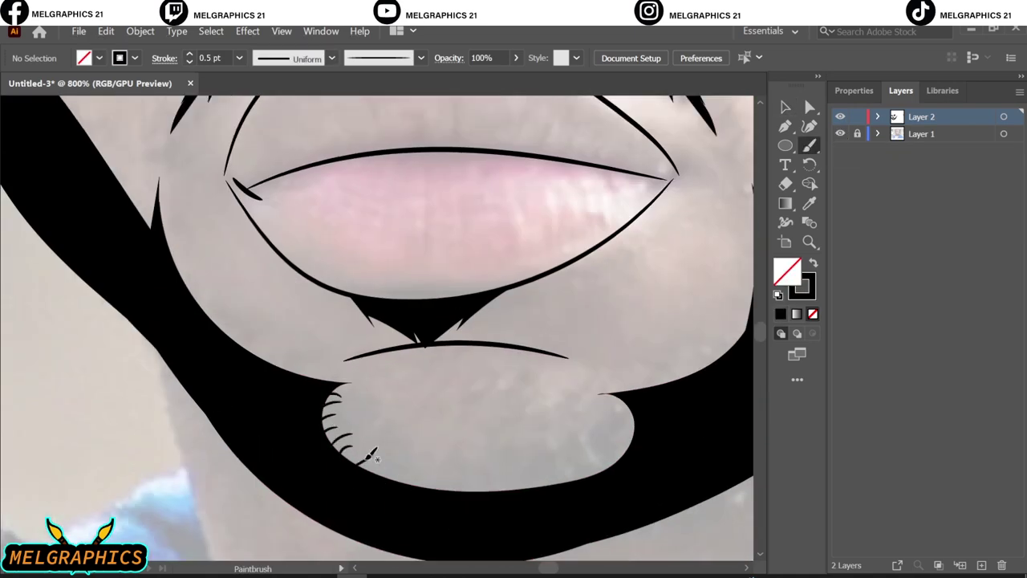
pyautogui.moveTo(433, 439); pyautogui.dragTo(439, 462)
pyautogui.moveTo(463, 394)
pyautogui.mouseDown()
pyautogui.moveTo(457, 417)
pyautogui.moveTo(433, 414)
pyautogui.mouseUp()
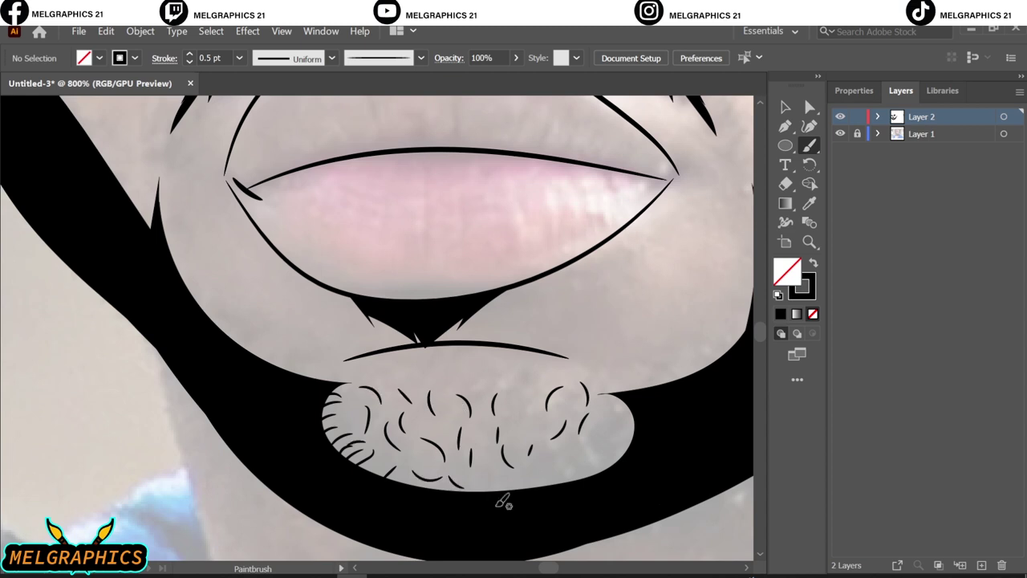
pyautogui.moveTo(610, 431); pyautogui.dragTo(600, 462)
pyautogui.moveTo(596, 376); pyautogui.dragTo(611, 391)
pyautogui.moveTo(561, 419); pyautogui.dragTo(567, 435)
pyautogui.moveTo(455, 460); pyautogui.dragTo(472, 472)
pyautogui.moveTo(358, 374); pyautogui.dragTo(352, 383)
pyautogui.moveTo(371, 400); pyautogui.dragTo(379, 414)
pyautogui.moveTo(511, 439); pyautogui.dragTo(520, 446)
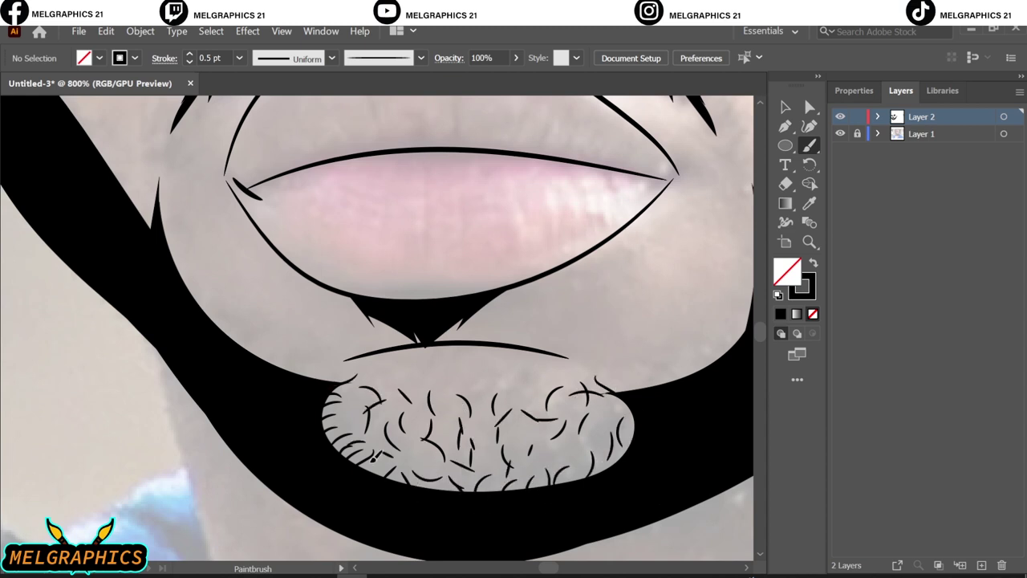
# Add more short strokes over the lower-left chin and across toward the right
pyautogui.moveTo(368, 451); pyautogui.dragTo(382, 470)
pyautogui.moveTo(408, 451); pyautogui.dragTo(434, 475)
pyautogui.moveTo(393, 435); pyautogui.dragTo(406, 459)
pyautogui.moveTo(351, 411); pyautogui.dragTo(355, 432)
pyautogui.moveTo(393, 380); pyautogui.dragTo(406, 398)
pyautogui.moveTo(517, 380); pyautogui.dragTo(523, 412)
pyautogui.moveTo(564, 437); pyautogui.dragTo(576, 457)
pyautogui.moveTo(588, 435); pyautogui.dragTo(595, 463)
pyautogui.moveTo(618, 393); pyautogui.dragTo(629, 433)
pyautogui.moveTo(581, 456); pyautogui.dragTo(584, 477)
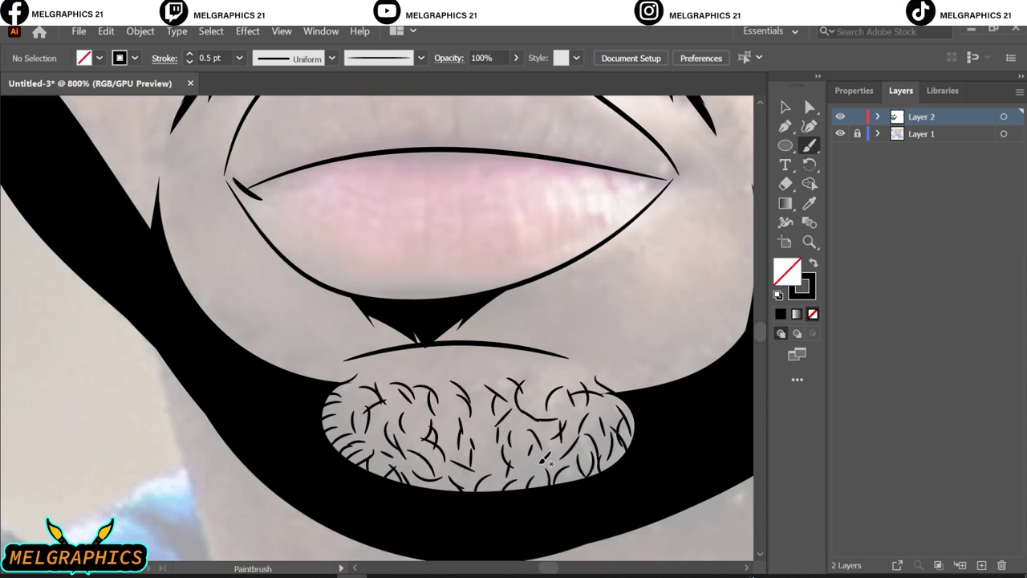
# Add hair strokes along the chin's right side and bottom edge
pyautogui.moveTo(629, 401); pyautogui.dragTo(596, 491)
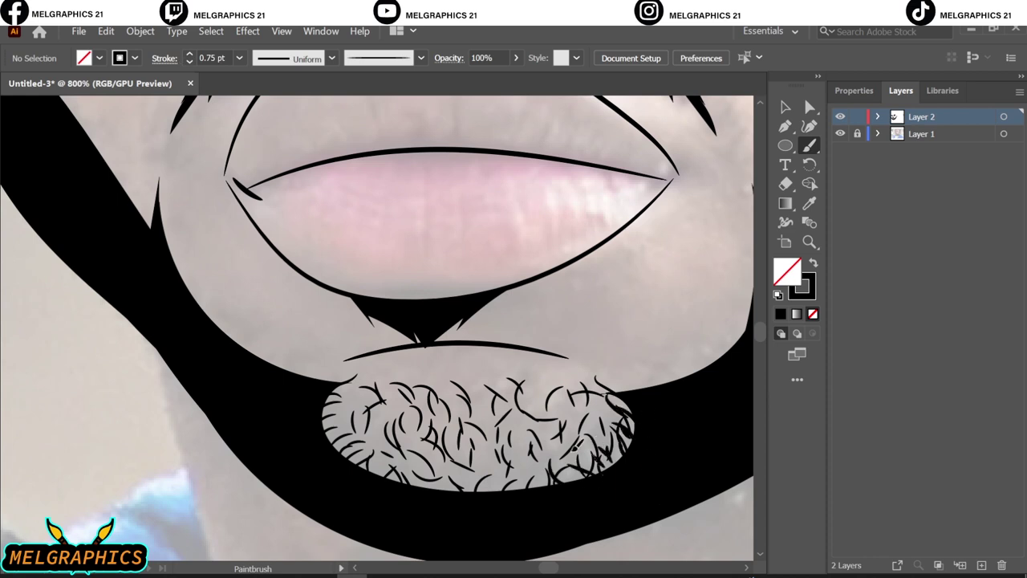
pyautogui.moveTo(571, 441); pyautogui.dragTo(610, 466)
pyautogui.moveTo(449, 466)
pyautogui.mouseDown()
pyautogui.moveTo(521, 487)
pyautogui.moveTo(401, 481)
pyautogui.mouseUp()
pyautogui.moveTo(406, 465)
pyautogui.mouseDown()
pyautogui.moveTo(383, 477)
pyautogui.moveTo(391, 486)
pyautogui.mouseUp()
pyautogui.moveTo(342, 404); pyautogui.dragTo(366, 427)
pyautogui.moveTo(504, 404)
pyautogui.mouseDown()
pyautogui.moveTo(517, 436)
pyautogui.moveTo(582, 459)
pyautogui.moveTo(541, 406)
pyautogui.mouseUp()
# Thicken the brush and paint heavier strokes along the chin edge, middle and bottom
pyautogui.click(189, 55)
pyautogui.moveTo(353, 413); pyautogui.dragTo(329, 449)
pyautogui.moveTo(401, 461); pyautogui.dragTo(362, 478)
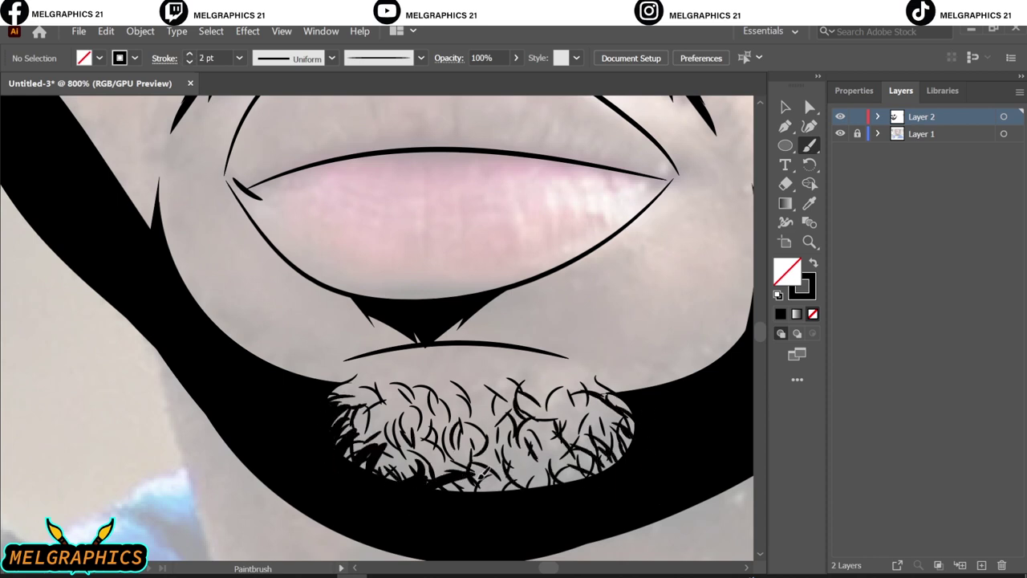
pyautogui.moveTo(491, 469); pyautogui.dragTo(449, 489)
pyautogui.moveTo(630, 425); pyautogui.dragTo(594, 469)
pyautogui.moveTo(642, 398); pyautogui.dragTo(578, 411)
pyautogui.moveTo(546, 446); pyautogui.dragTo(442, 469)
pyautogui.moveTo(412, 457); pyautogui.dragTo(373, 479)
pyautogui.moveTo(505, 450); pyautogui.dragTo(433, 487)
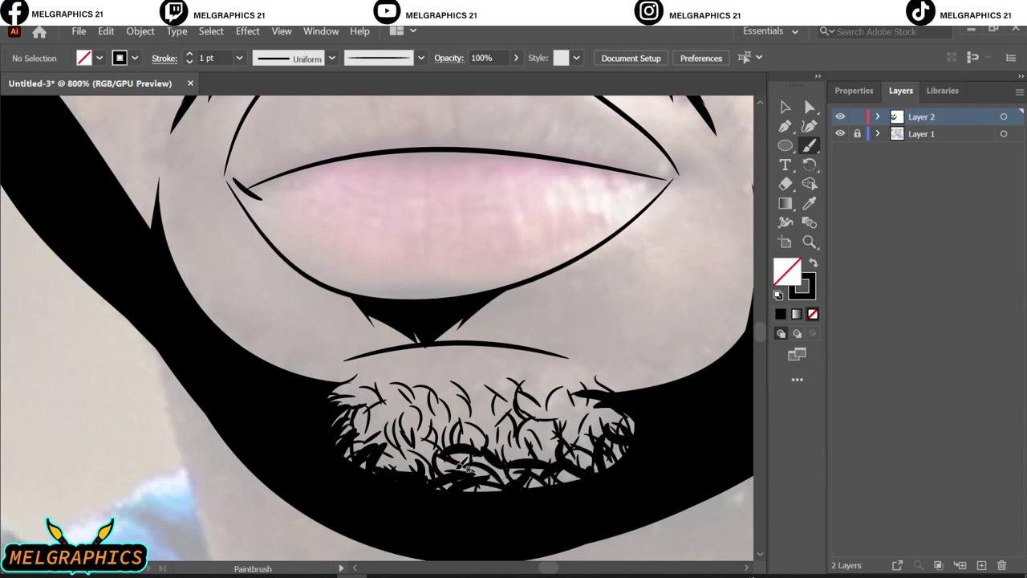
pyautogui.moveTo(435, 430); pyautogui.dragTo(382, 453)
# Thin the brush, add final chin strokes, fit the page and hide the reference photo
pyautogui.click(190, 61)
pyautogui.moveTo(595, 403); pyautogui.dragTo(536, 433)
pyautogui.moveTo(404, 437); pyautogui.dragTo(382, 465)
pyautogui.moveTo(501, 460); pyautogui.dragTo(474, 477)
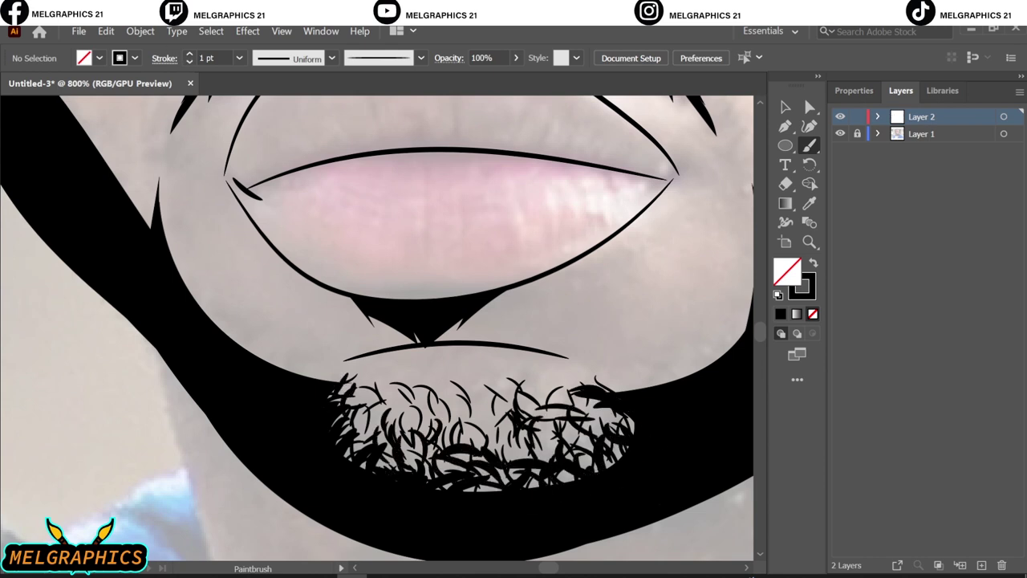
pyautogui.hotkey('ctrl', '0')
pyautogui.press('v')
pyautogui.click(840, 134)
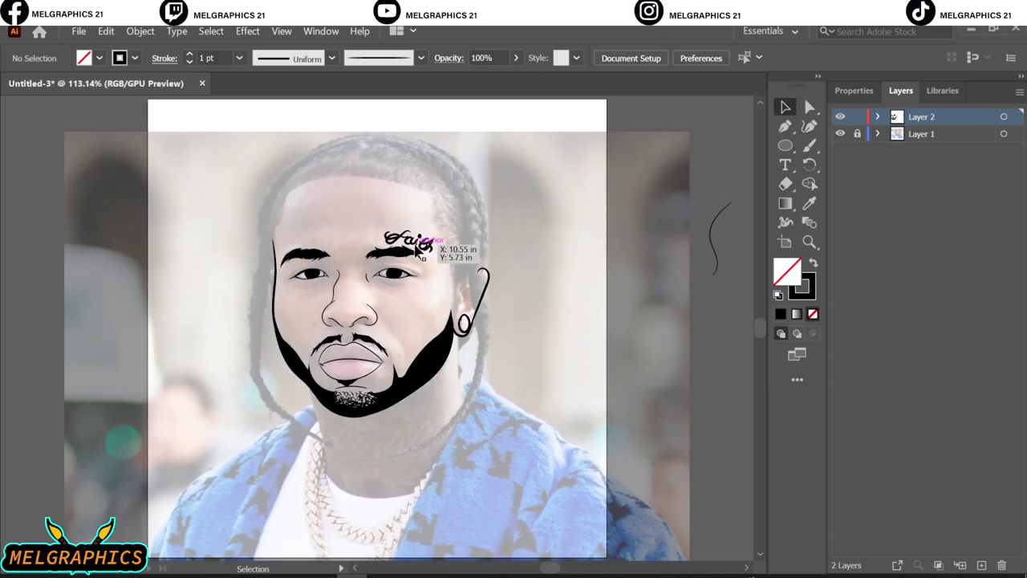
# Pencil solid black fills over the sideburn beside the tattoo and up the temple
pyautogui.scroll(3, 447, 185)
pyautogui.press('n')
pyautogui.hotkey('shift', 'x')
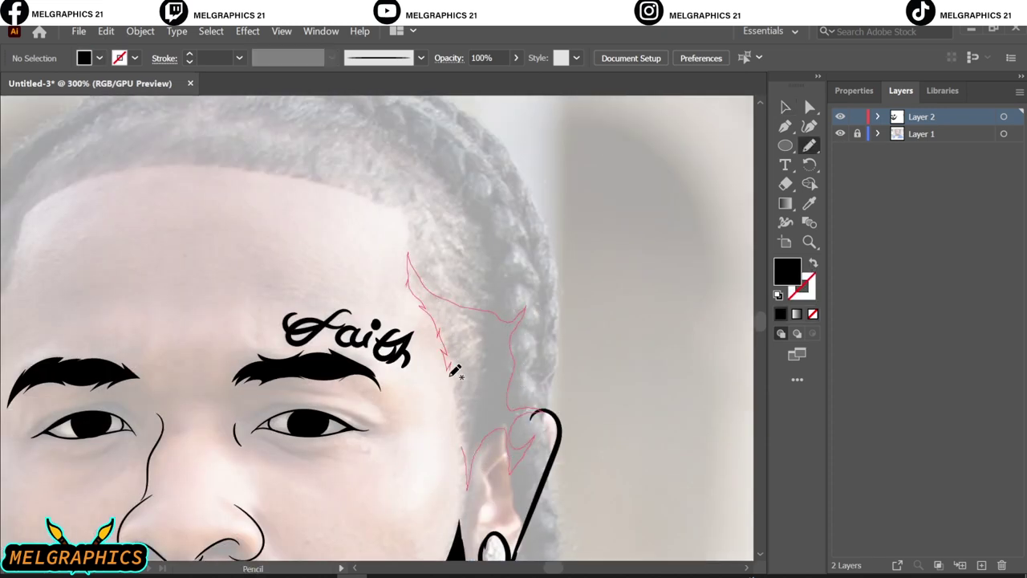
pyautogui.moveTo(469, 442); pyautogui.dragTo(468, 445)
pyautogui.scroll(3, 423, 393)
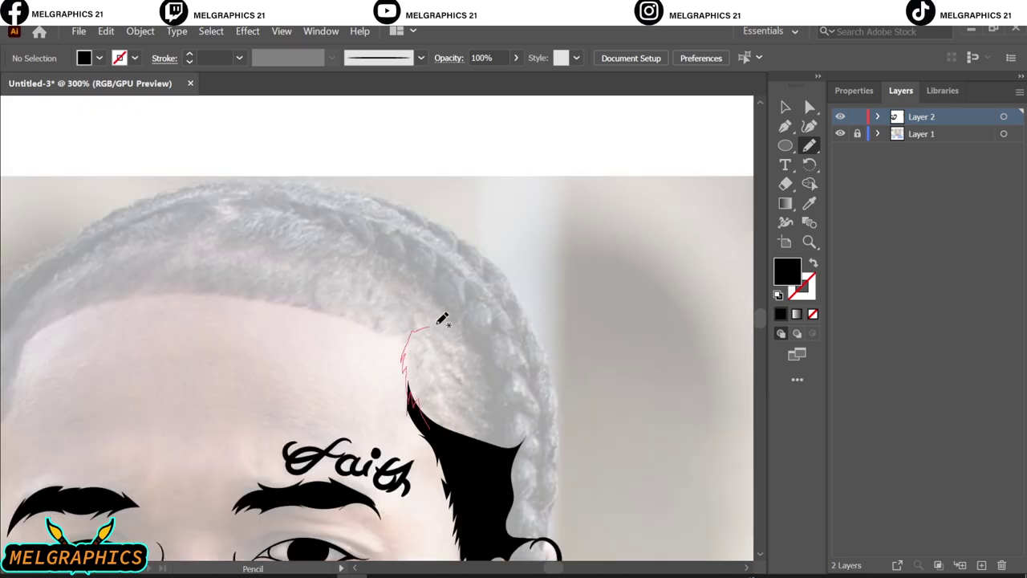
pyautogui.moveTo(539, 412); pyautogui.dragTo(439, 447)
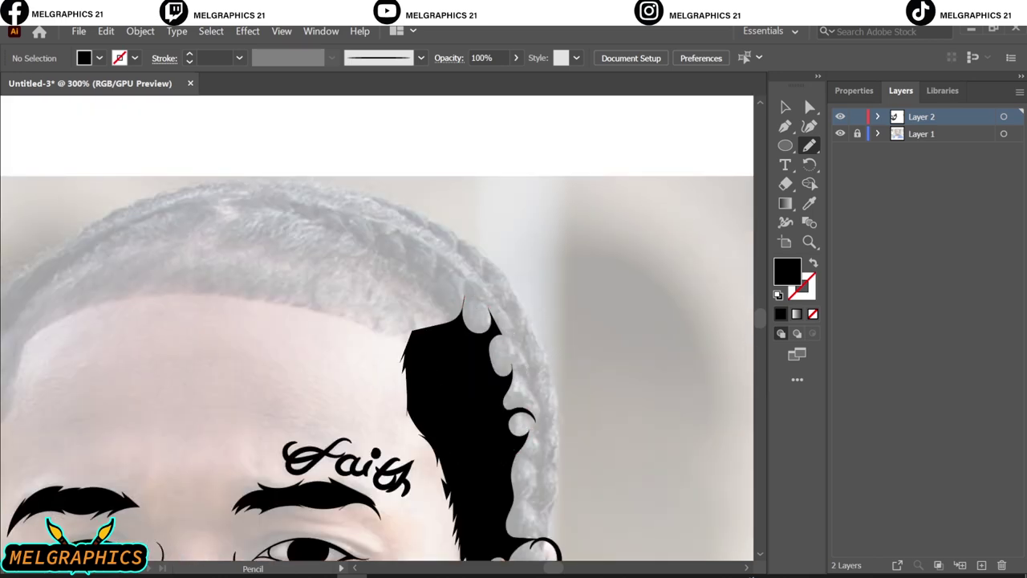
# Add an inner ear fold shape and a jagged hair shape behind the ear
pyautogui.scroll(-3, 591, 369)
pyautogui.scroll(3, 624, 340)
pyautogui.moveTo(536, 340); pyautogui.dragTo(549, 385)
pyautogui.scroll(-2, 626, 374)
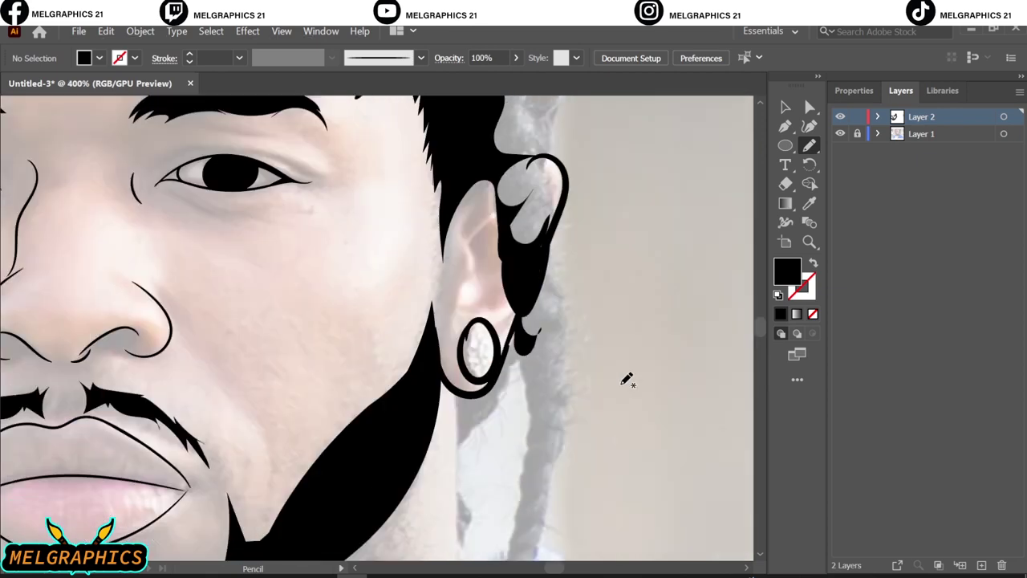
pyautogui.scroll(1, 521, 195)
pyautogui.moveTo(540, 247)
pyautogui.mouseDown()
pyautogui.moveTo(523, 160)
pyautogui.moveTo(531, 314)
pyautogui.mouseUp()
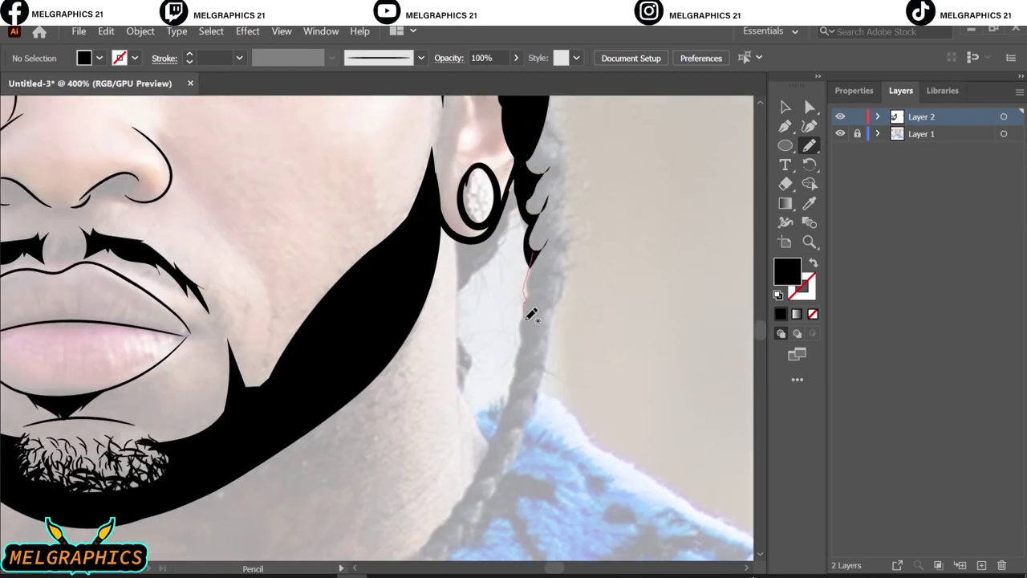
# Trace the jagged braid down the neck to its lower end near the shoulder
pyautogui.scroll(-1, 533, 259)
pyautogui.moveTo(547, 273); pyautogui.dragTo(526, 228)
pyautogui.scroll(-2, 504, 219)
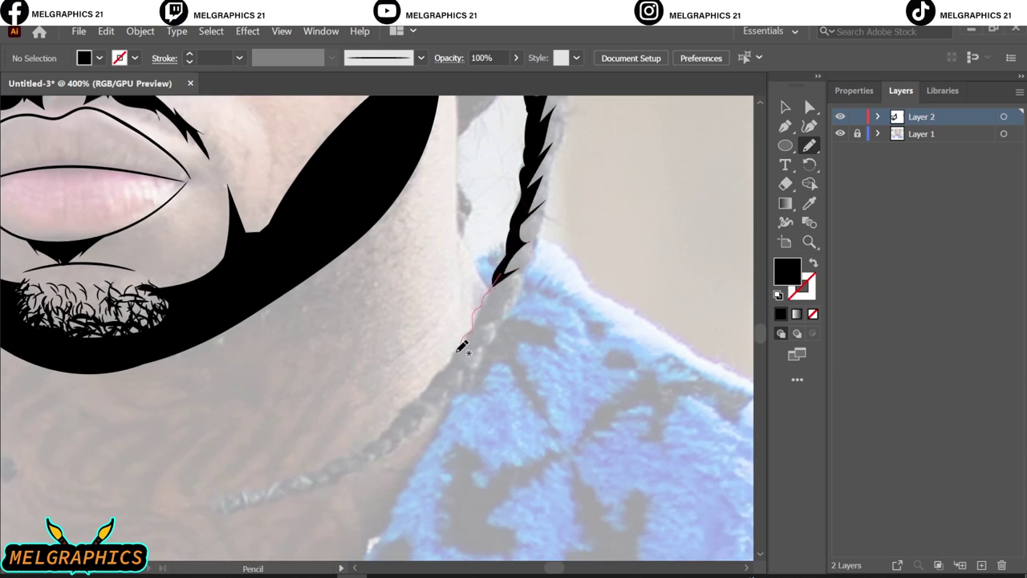
pyautogui.moveTo(487, 313); pyautogui.dragTo(496, 283)
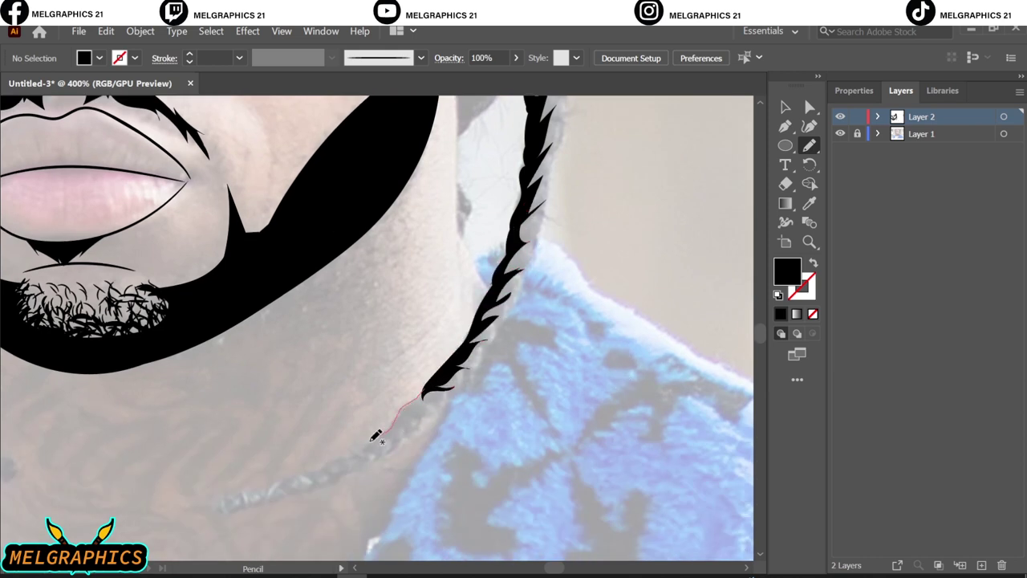
pyautogui.moveTo(433, 411); pyautogui.dragTo(426, 393)
# Extend the braid strand as filled shapes from top down to its tip
pyautogui.scroll(2, 430, 393)
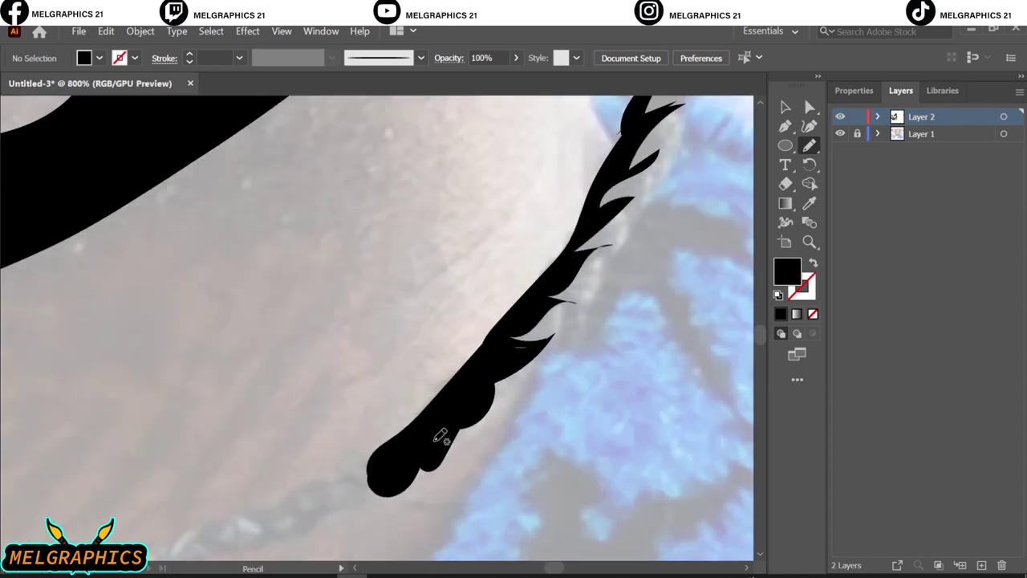
pyautogui.moveTo(529, 347)
pyautogui.mouseDown()
pyautogui.moveTo(507, 343)
pyautogui.moveTo(569, 222)
pyautogui.mouseUp()
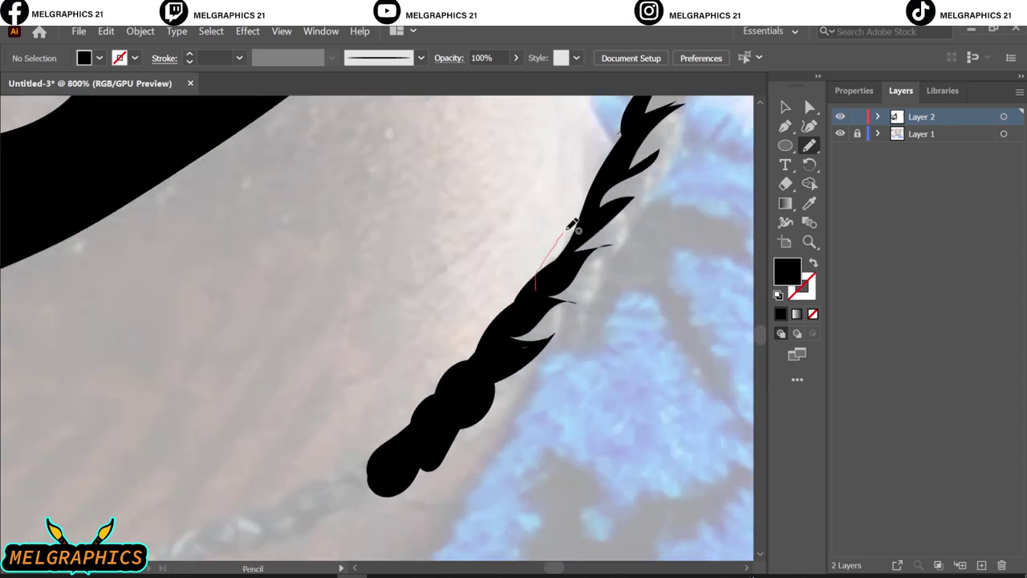
pyautogui.moveTo(357, 559); pyautogui.dragTo(518, 415)
pyautogui.moveTo(569, 309); pyautogui.dragTo(387, 367)
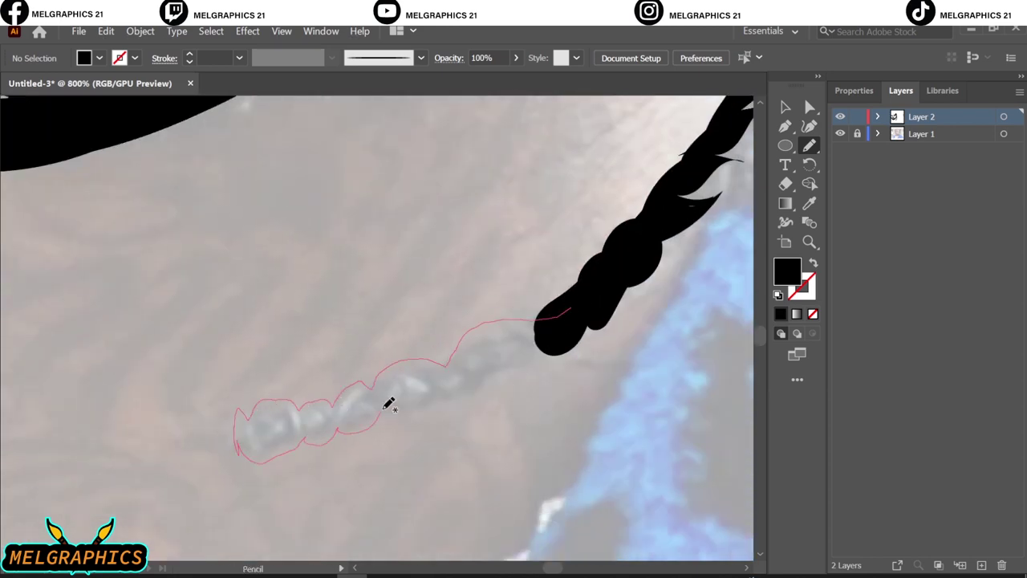
pyautogui.moveTo(388, 404); pyautogui.dragTo(585, 298)
pyautogui.scroll(-5, 557, 313)
# Fill braid sections near the ear and temple, plus a pointed spike at the right temple
pyautogui.scroll(1, 274, 341)
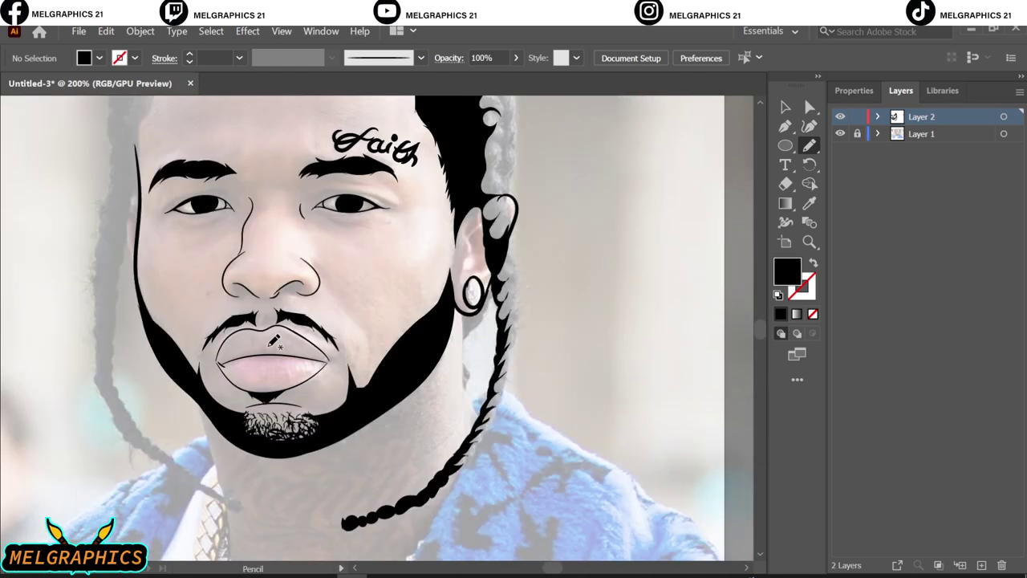
pyautogui.scroll(2, 468, 383)
pyautogui.moveTo(368, 451)
pyautogui.mouseDown()
pyautogui.moveTo(419, 446)
pyautogui.moveTo(405, 308)
pyautogui.mouseUp()
pyautogui.moveTo(407, 296)
pyautogui.mouseDown()
pyautogui.moveTo(412, 274)
pyautogui.moveTo(374, 263)
pyautogui.mouseUp()
pyautogui.moveTo(380, 317); pyautogui.dragTo(410, 337)
pyautogui.scroll(3, 401, 321)
pyautogui.moveTo(329, 269); pyautogui.dragTo(418, 405)
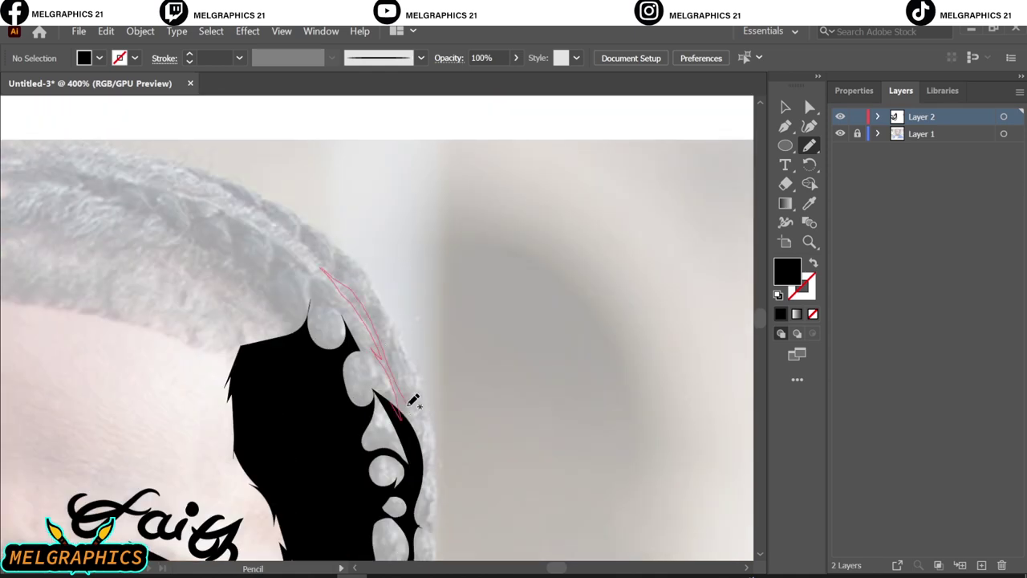
# Draw beaded braid segments down the left side onto the collarbone
pyautogui.scroll(-2, 345, 507)
pyautogui.scroll(2, 345, 507)
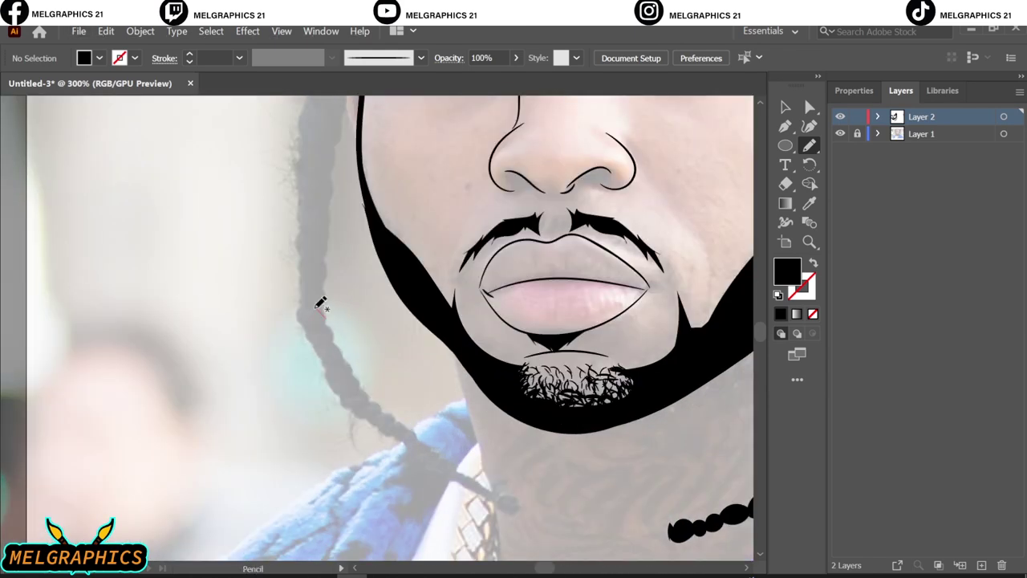
pyautogui.moveTo(330, 321)
pyautogui.mouseDown()
pyautogui.moveTo(333, 371)
pyautogui.moveTo(393, 413)
pyautogui.moveTo(404, 437)
pyautogui.mouseUp()
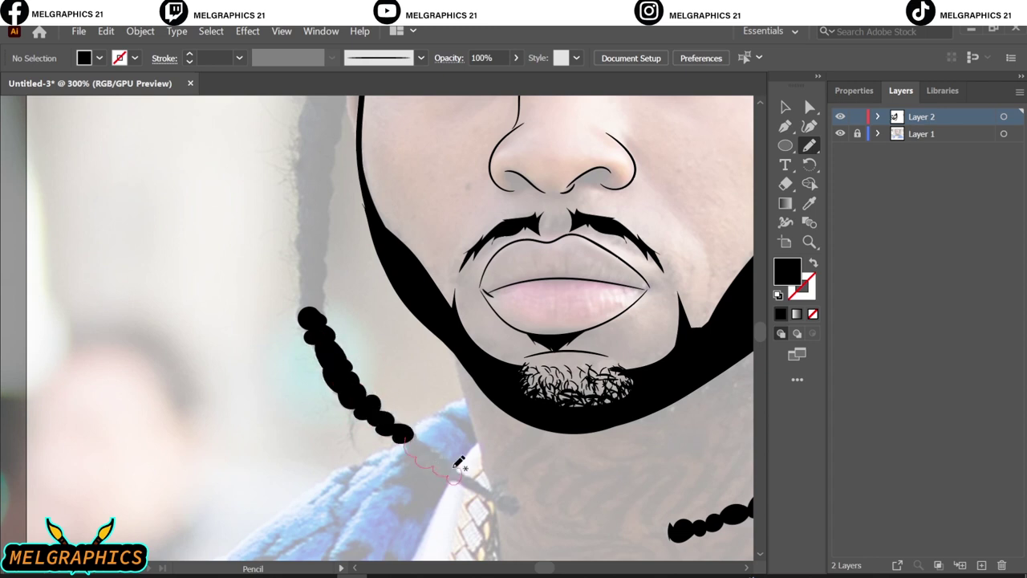
pyautogui.moveTo(455, 468); pyautogui.dragTo(463, 479)
pyautogui.moveTo(521, 496); pyautogui.dragTo(517, 506)
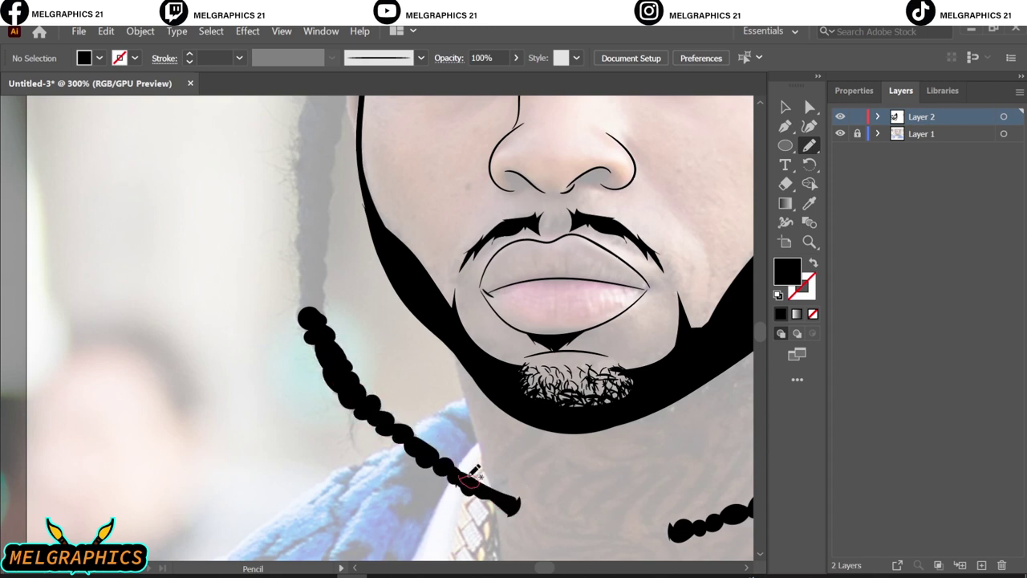
# Trace the left braid upward toward the hairline with filled black shapes
pyautogui.hotkey('ctrl', '0')
pyautogui.scroll(5, 326, 301)
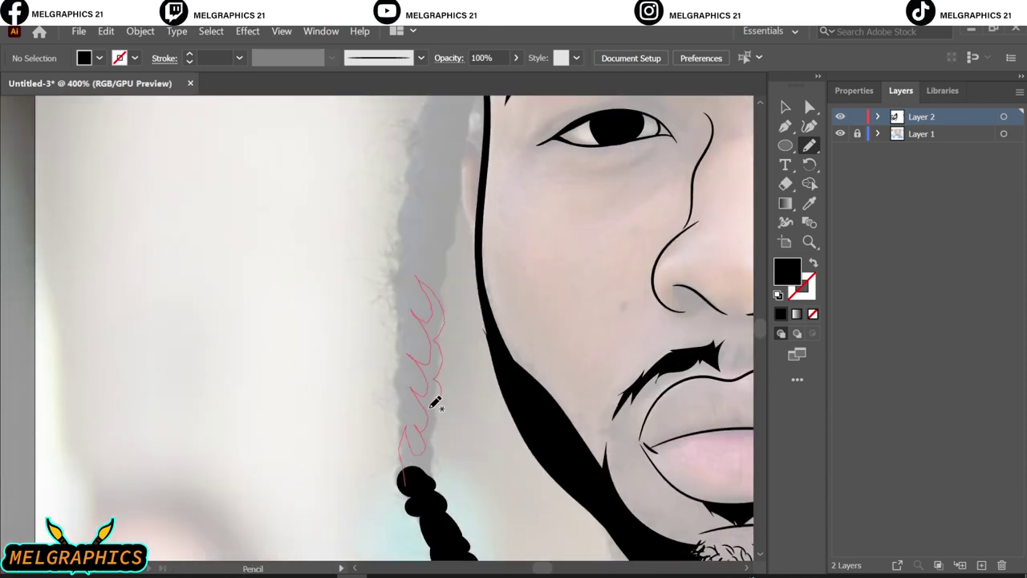
pyautogui.moveTo(436, 403); pyautogui.dragTo(423, 451)
pyautogui.scroll(4, 380, 401)
pyautogui.moveTo(436, 347); pyautogui.dragTo(481, 288)
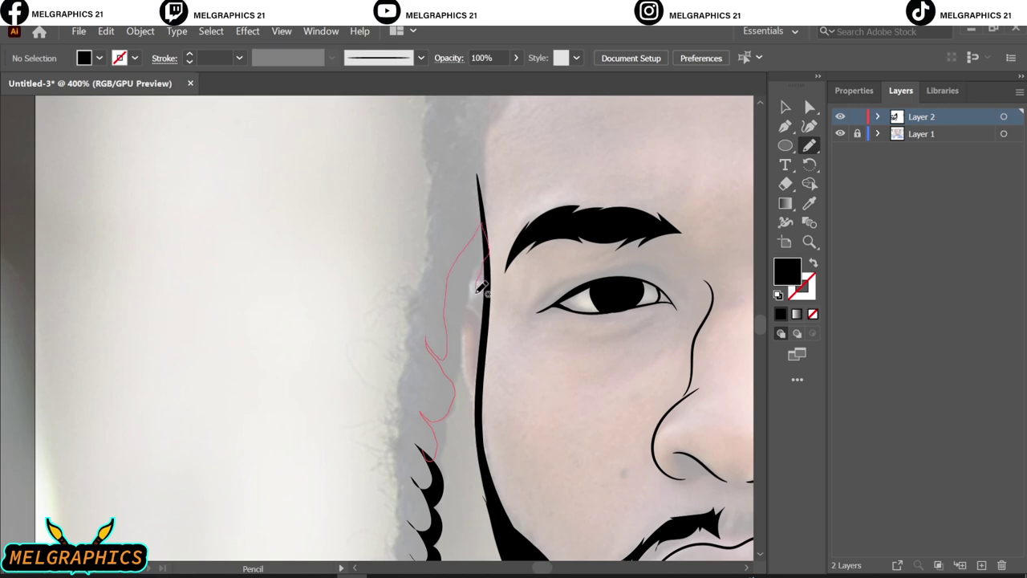
pyautogui.scroll(2, 444, 401)
pyautogui.moveTo(443, 464)
pyautogui.mouseDown()
pyautogui.moveTo(447, 245)
pyautogui.moveTo(525, 193)
pyautogui.mouseUp()
pyautogui.scroll(2, 444, 401)
pyautogui.moveTo(486, 311); pyautogui.dragTo(430, 304)
# Finish the jagged hair shape at the left temple and check it without the reference photo
pyautogui.scroll(5, 522, 361)
pyautogui.scroll(-3, 585, 435)
pyautogui.moveTo(507, 206); pyautogui.dragTo(514, 221)
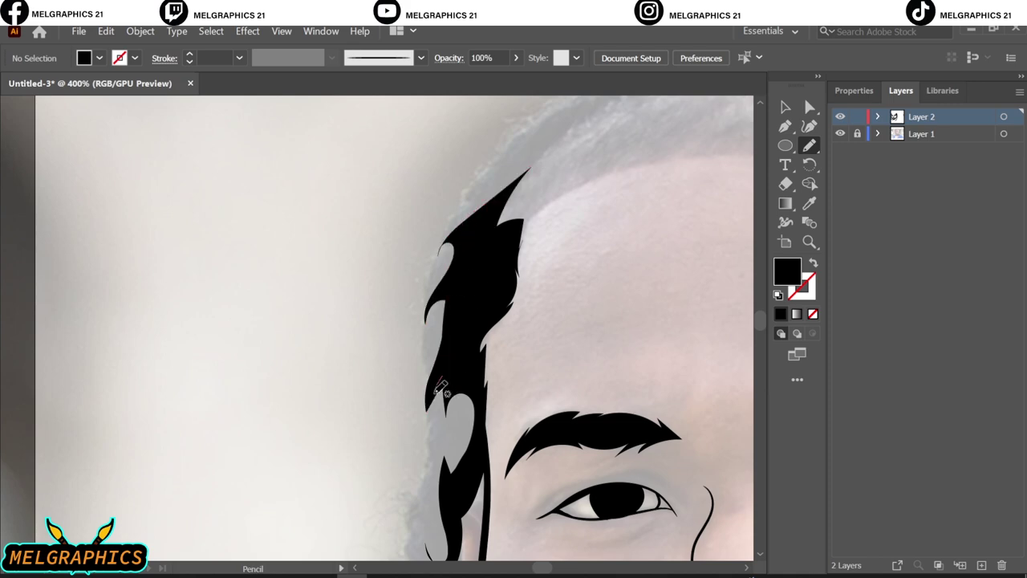
pyautogui.moveTo(449, 409); pyautogui.dragTo(428, 389)
pyautogui.scroll(-3, 428, 321)
pyautogui.moveTo(446, 272); pyautogui.dragTo(446, 273)
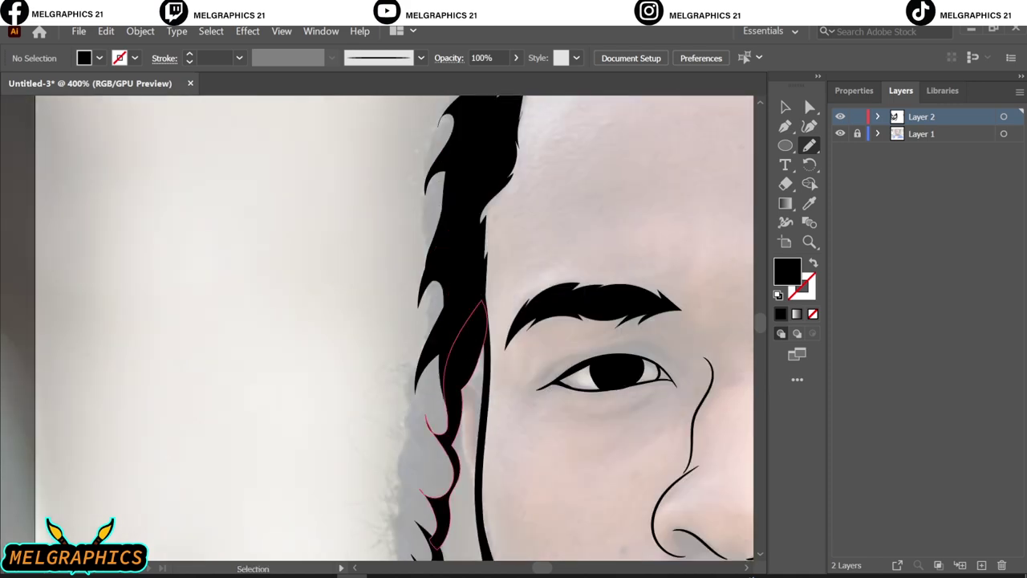
pyautogui.hotkey('ctrl', '0')
pyautogui.click(840, 133)
# Fill the upper-left hairline and add spiky hair shapes across the crown
pyautogui.scroll(4, 389, 201)
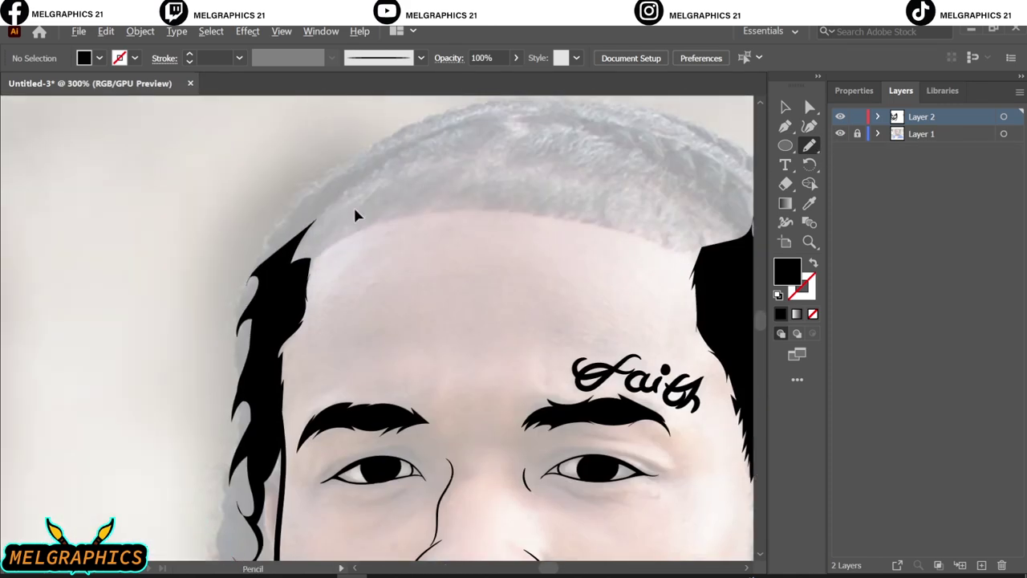
pyautogui.scroll(2, 356, 214)
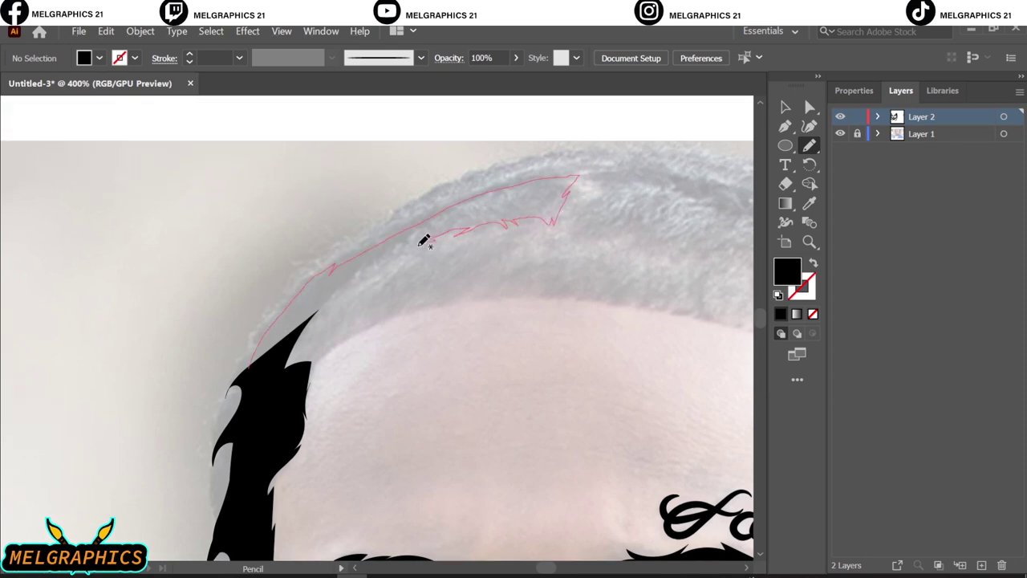
pyautogui.moveTo(337, 343); pyautogui.dragTo(338, 343)
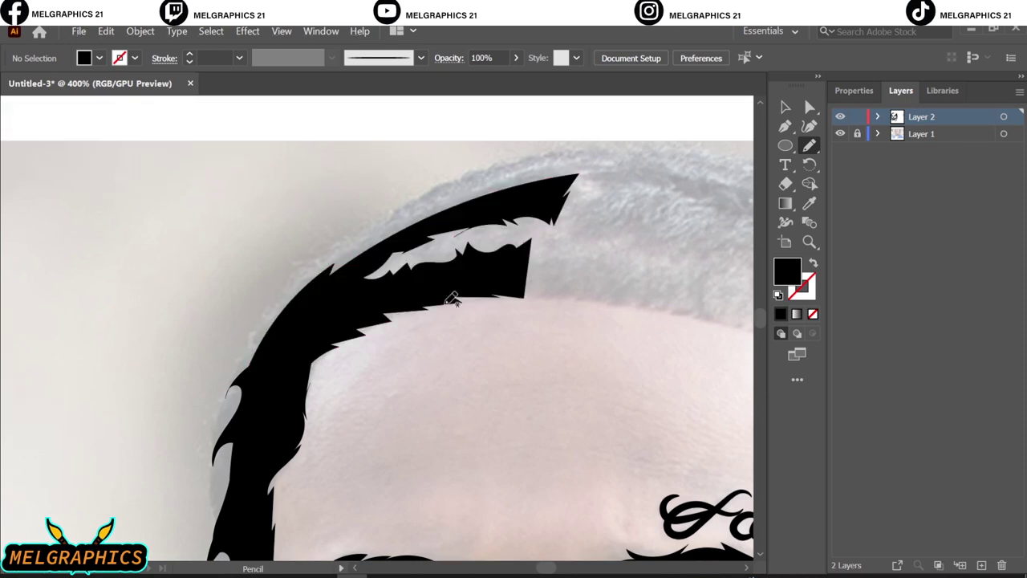
pyautogui.hscroll(5, 584, 280)
pyautogui.scroll(1, 717, 482)
pyautogui.moveTo(656, 336); pyautogui.dragTo(594, 304)
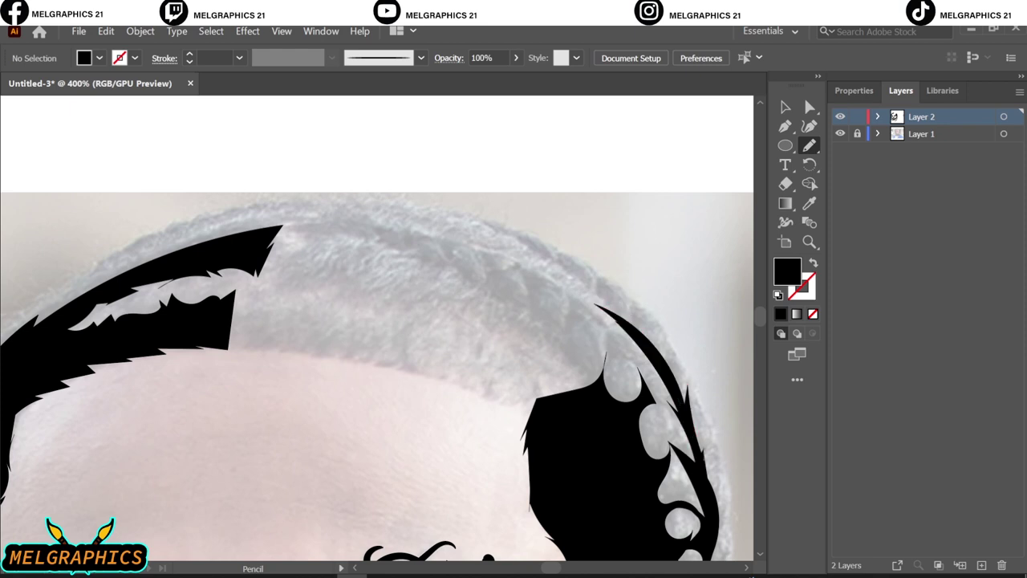
pyautogui.moveTo(361, 222); pyautogui.dragTo(321, 217)
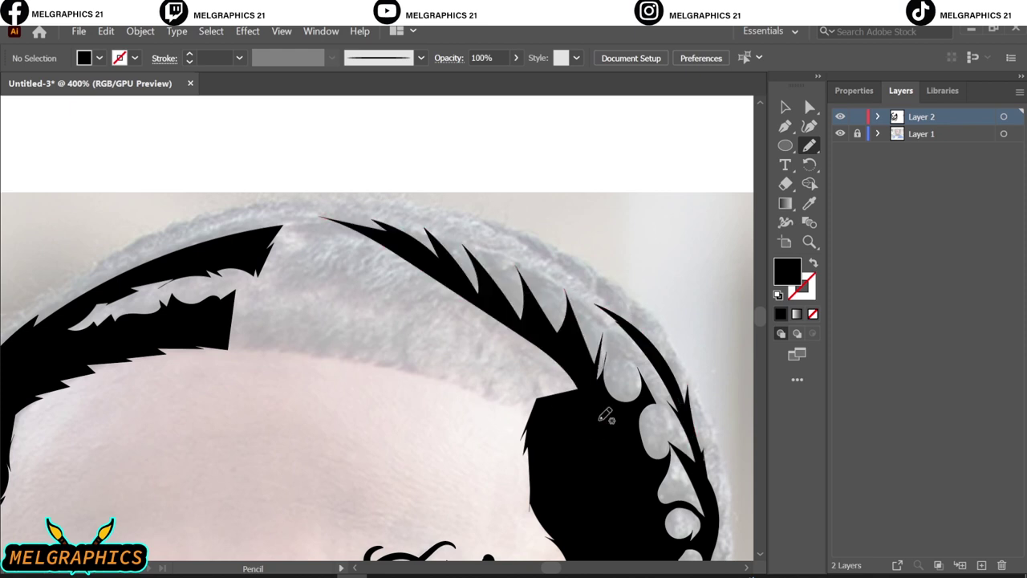
# Fill the crown's left end and jagged lower edge to the forehead hairline, then hide the photo
pyautogui.moveTo(297, 284); pyautogui.dragTo(321, 237)
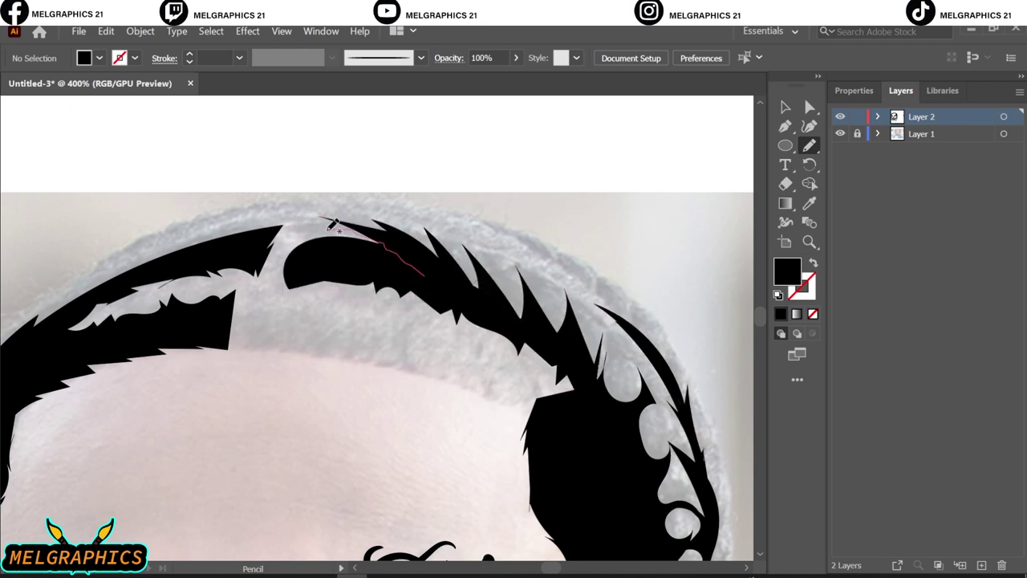
pyautogui.moveTo(363, 295); pyautogui.dragTo(430, 289)
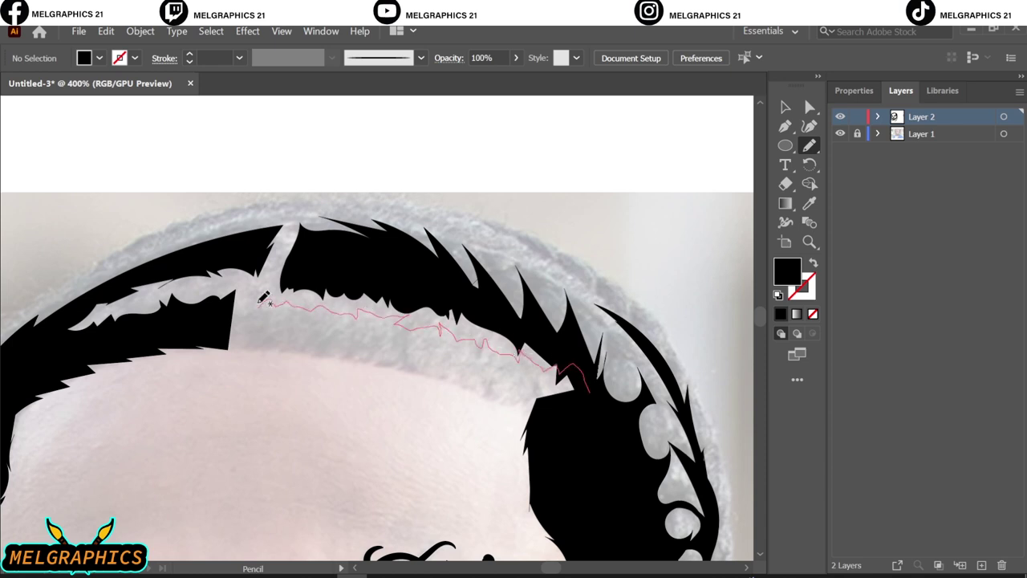
pyautogui.moveTo(446, 377); pyautogui.dragTo(513, 401)
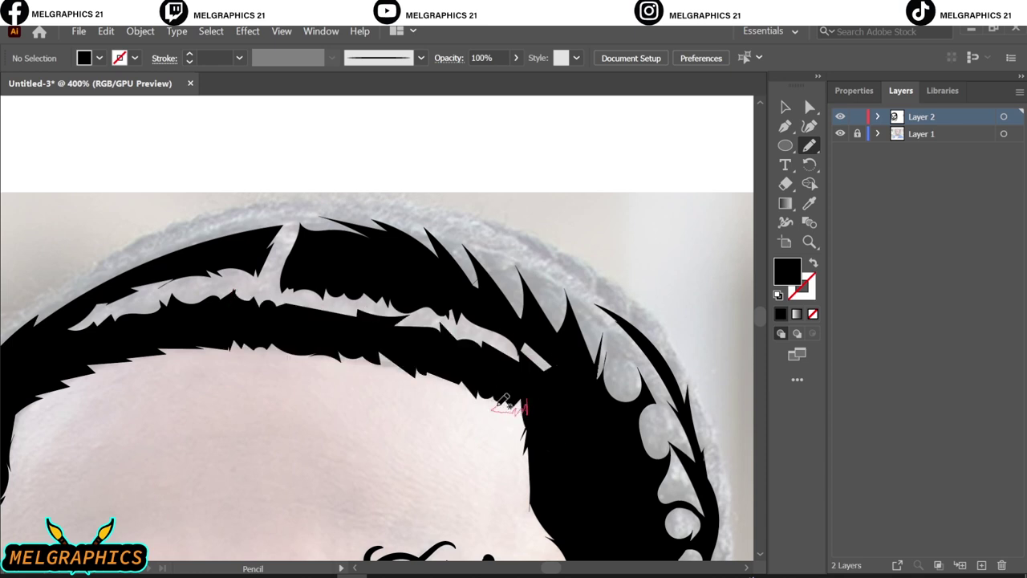
pyautogui.moveTo(345, 365)
pyautogui.mouseDown()
pyautogui.moveTo(277, 343)
pyautogui.moveTo(521, 410)
pyautogui.mouseUp()
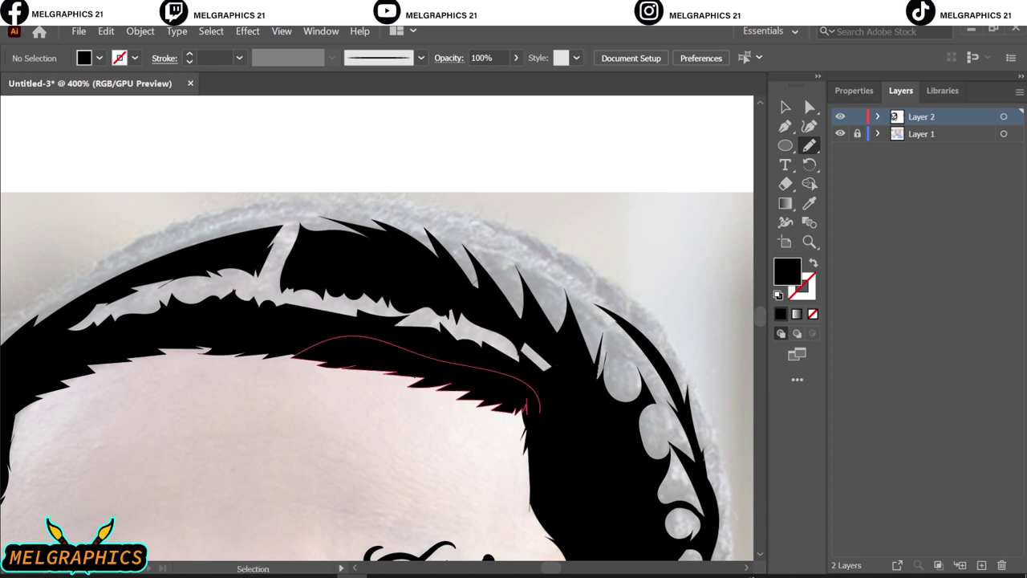
pyautogui.hotkey('ctrl', '0')
pyautogui.click(840, 134)
# Thicken the beard's left edge with a pointed spike and refine its edges near the mouth
pyautogui.scroll(5, 387, 341)
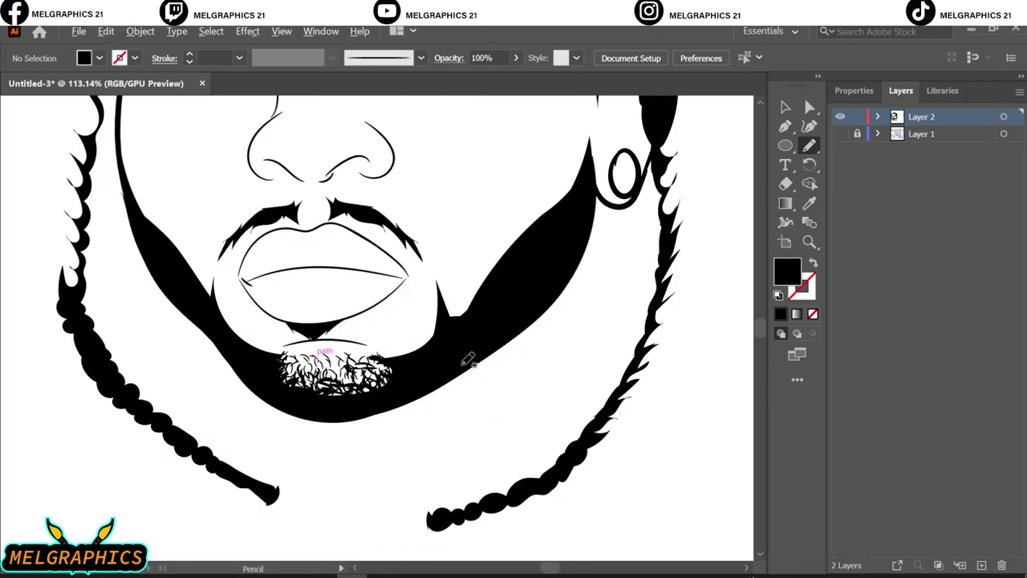
pyautogui.scroll(3, 371, 413)
pyautogui.moveTo(475, 332); pyautogui.dragTo(478, 327)
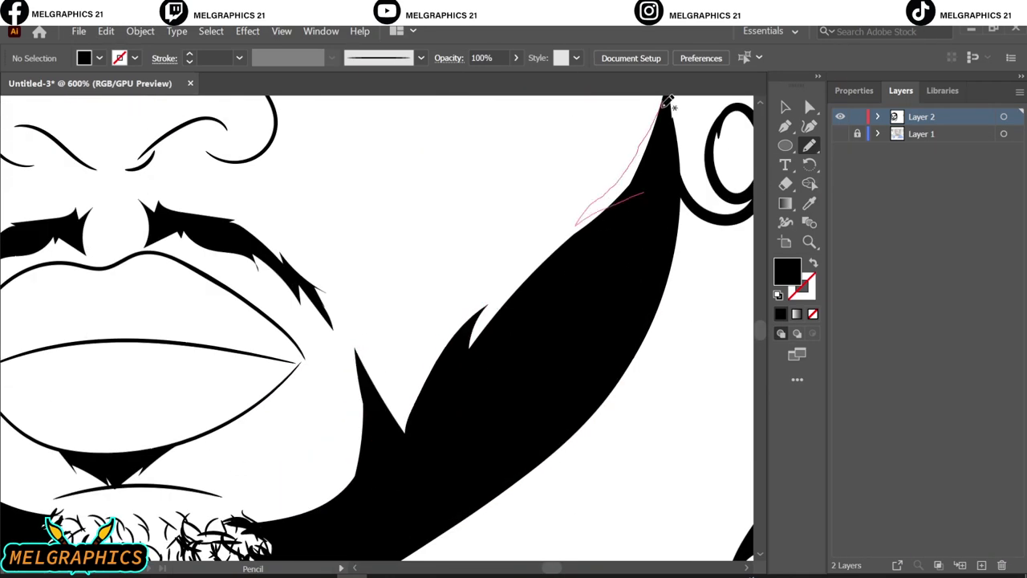
pyautogui.moveTo(667, 103); pyautogui.dragTo(670, 99)
pyautogui.scroll(-3, 481, 321)
pyautogui.moveTo(418, 462); pyautogui.dragTo(302, 353)
pyautogui.scroll(2, 213, 255)
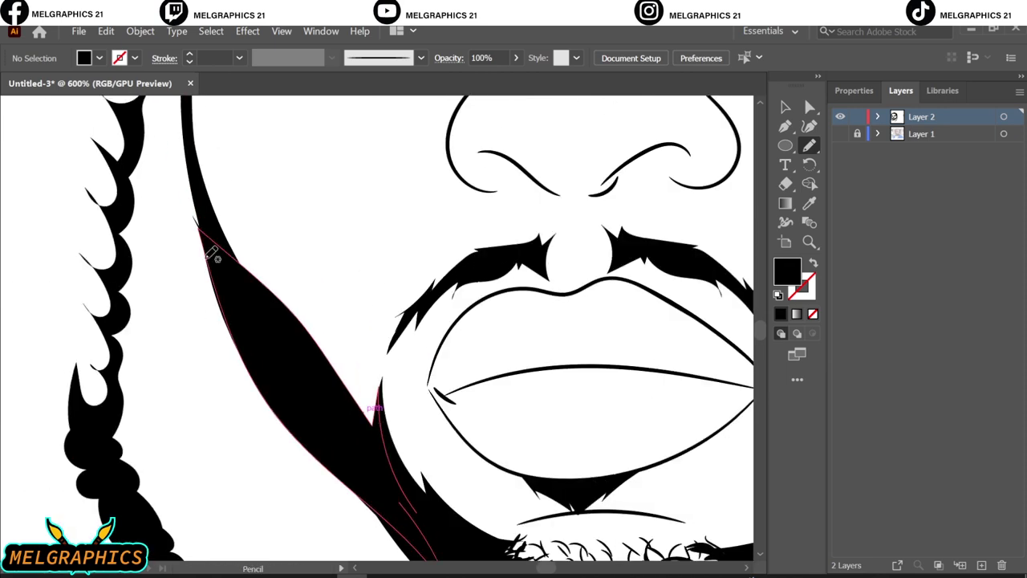
pyautogui.moveTo(212, 254); pyautogui.dragTo(249, 277)
pyautogui.moveTo(387, 357); pyautogui.dragTo(385, 358)
pyautogui.moveTo(330, 383); pyautogui.dragTo(359, 374)
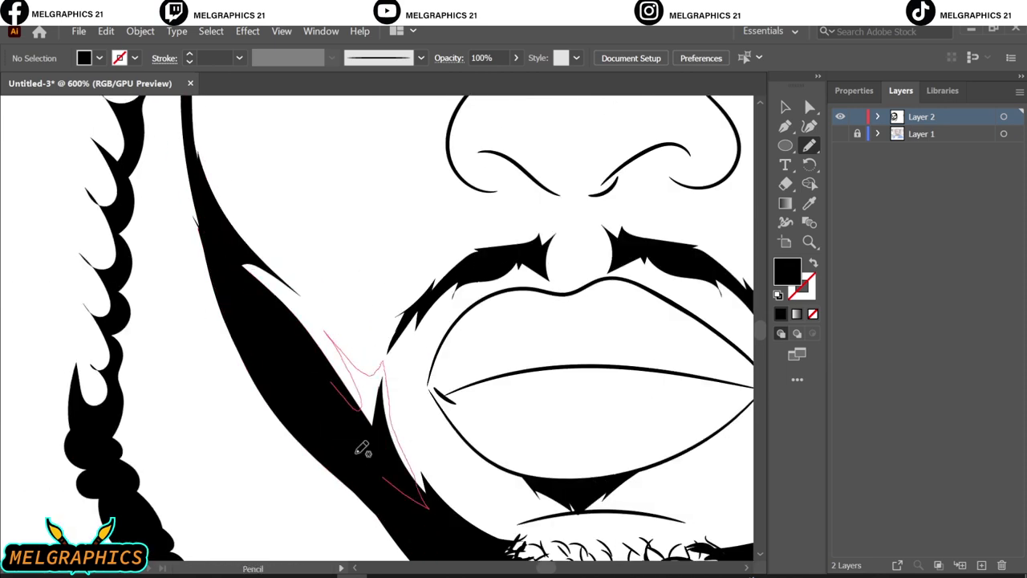
# Bring back the reference photo and fill the left nostril solid black
pyautogui.hotkey('ctrl', '0')
pyautogui.click(840, 133)
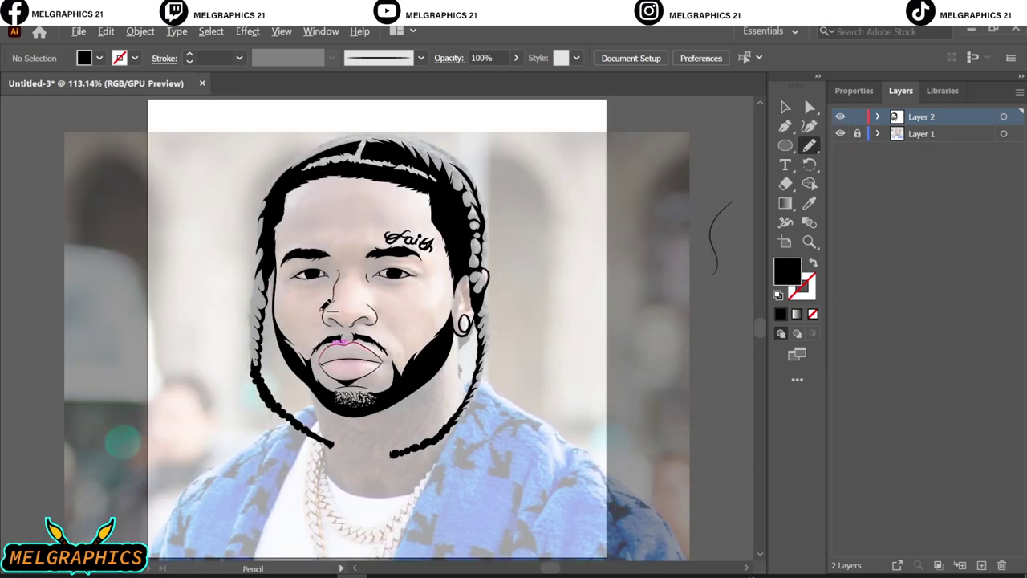
pyautogui.scroll(5, 326, 306)
pyautogui.moveTo(290, 318); pyautogui.dragTo(325, 353)
# Finish the right nostril, then set up the Paintbrush with swapped fill/stroke at 0.5 pt
pyautogui.moveTo(391, 337); pyautogui.dragTo(459, 313)
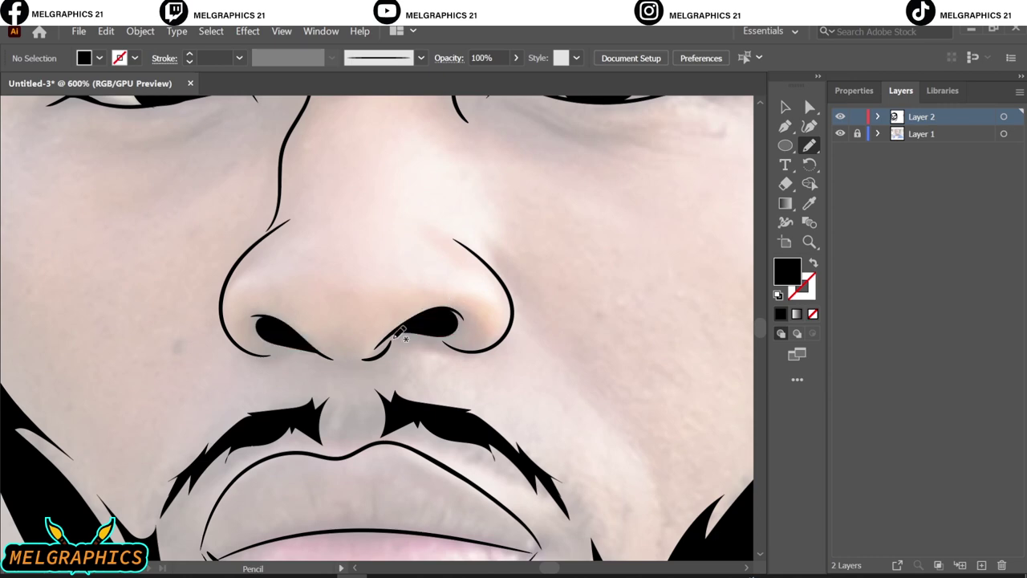
pyautogui.hotkey('ctrl', '0')
pyautogui.hotkey('ctrl', '+')
pyautogui.hotkey('ctrl', '+')
pyautogui.press('b')
pyautogui.hotkey('shift', 'x')
pyautogui.click(188, 62)
pyautogui.scroll(1, 494, 417)
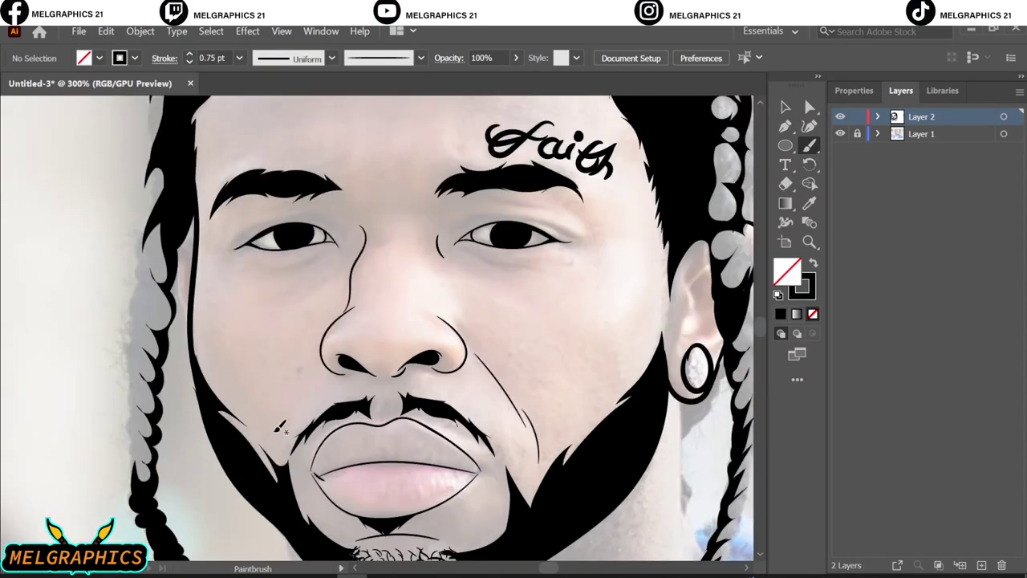
pyautogui.scroll(-1, 279, 428)
pyautogui.scroll(1, 337, 337)
# Draw a thin crease under the right eyebrow, undoing a stray short stroke
pyautogui.moveTo(484, 297); pyautogui.dragTo(584, 308)
pyautogui.hotkey('ctrl', 'z')
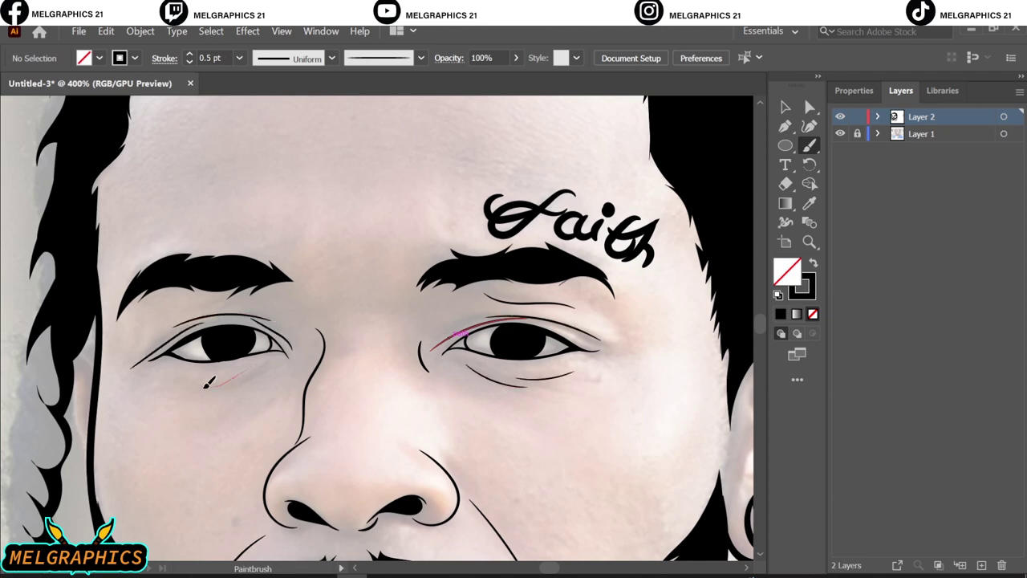
pyautogui.scroll(-5, 207, 384)
pyautogui.scroll(4, 356, 325)
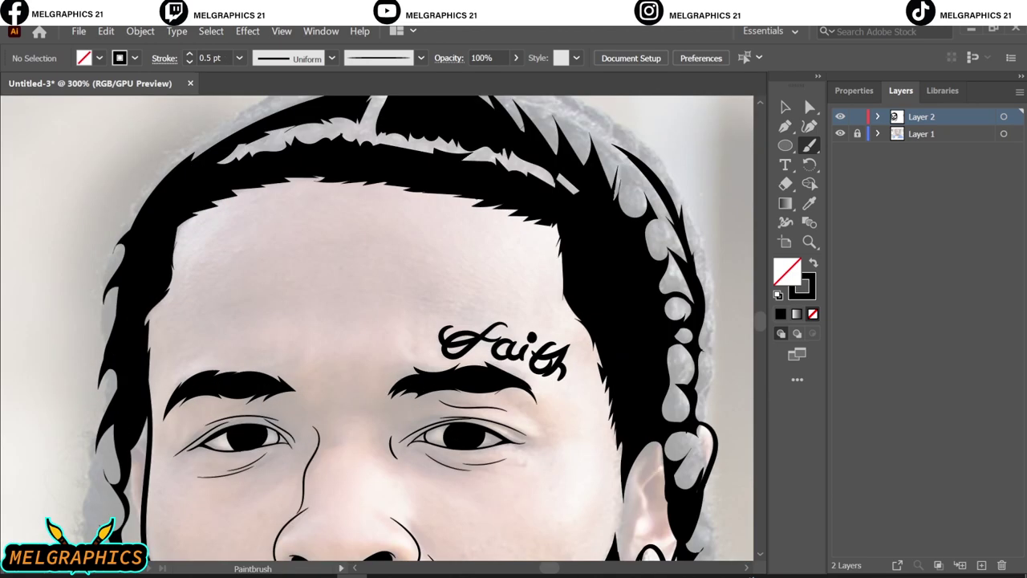
pyautogui.scroll(-4, 462, 296)
pyautogui.scroll(3, 458, 470)
pyautogui.scroll(2, 455, 487)
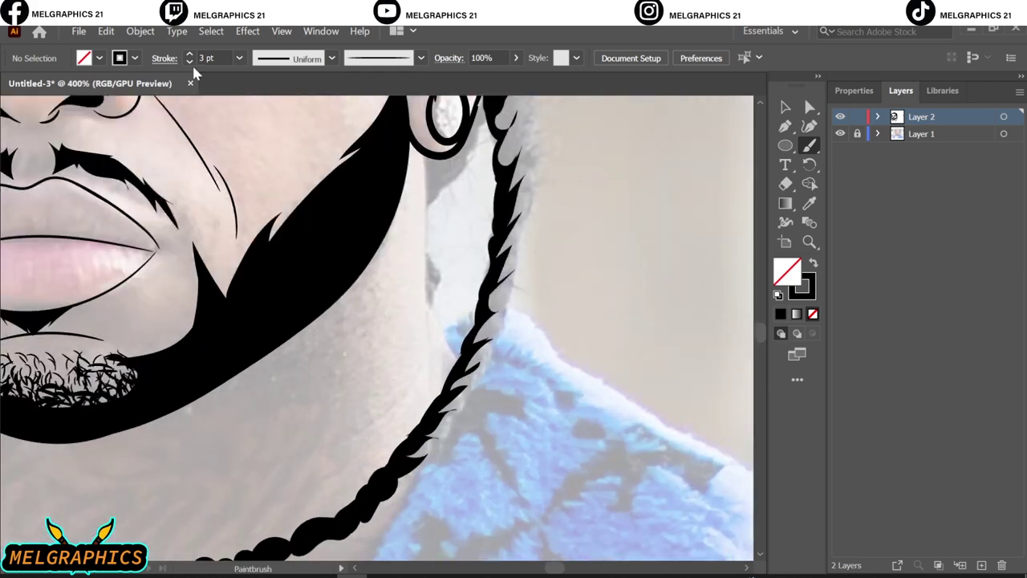
# Draw black brush strokes along the braid twists beside the ear and above the earring
pyautogui.scroll(2, 471, 399)
pyautogui.moveTo(426, 462); pyautogui.dragTo(506, 353)
pyautogui.moveTo(457, 385); pyautogui.dragTo(562, 229)
pyautogui.moveTo(531, 277); pyautogui.dragTo(582, 189)
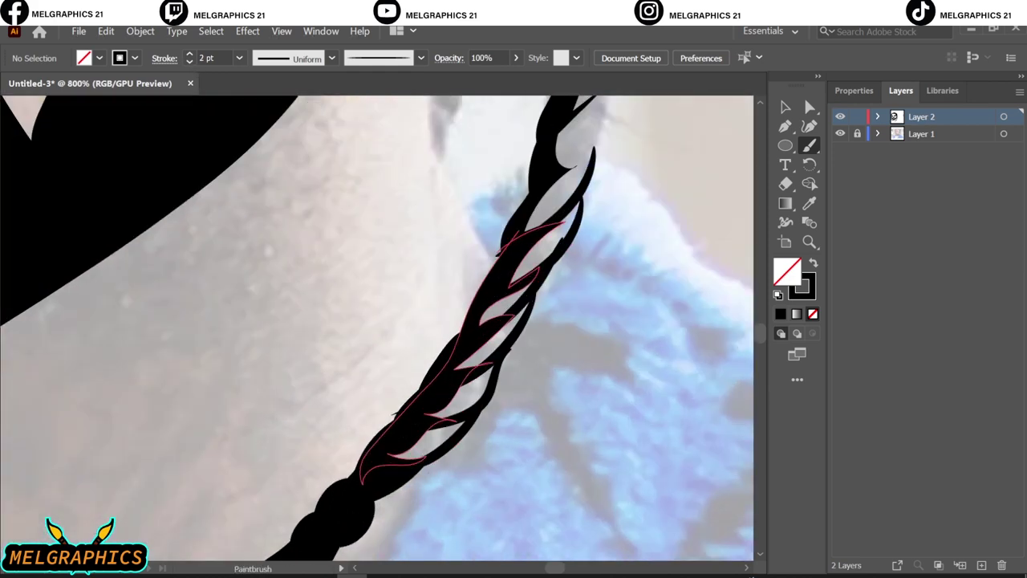
pyautogui.scroll(-3, 591, 305)
pyautogui.scroll(2, 542, 387)
pyautogui.moveTo(448, 378); pyautogui.dragTo(502, 298)
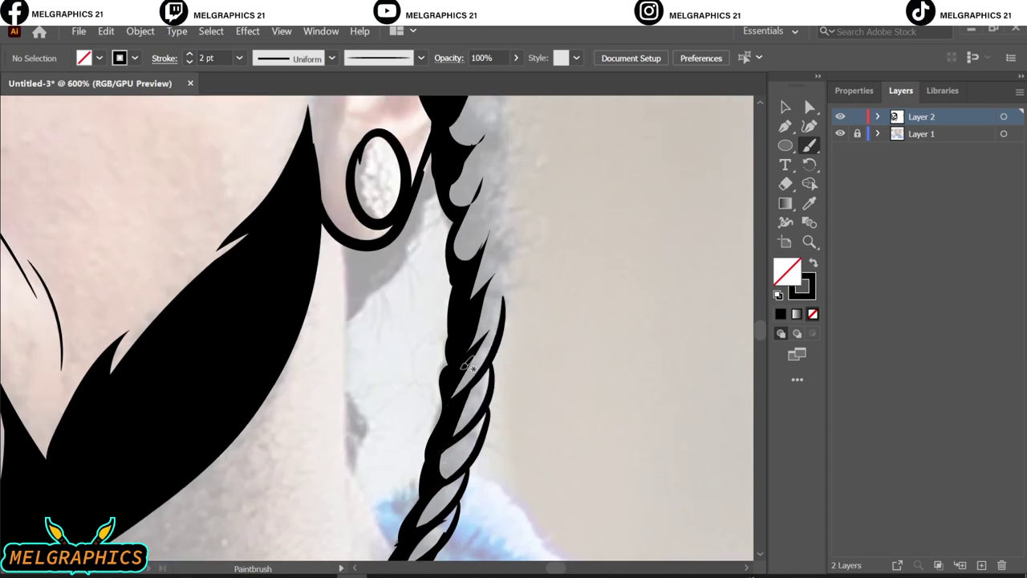
pyautogui.scroll(3, 507, 190)
pyautogui.moveTo(465, 454); pyautogui.dragTo(441, 310)
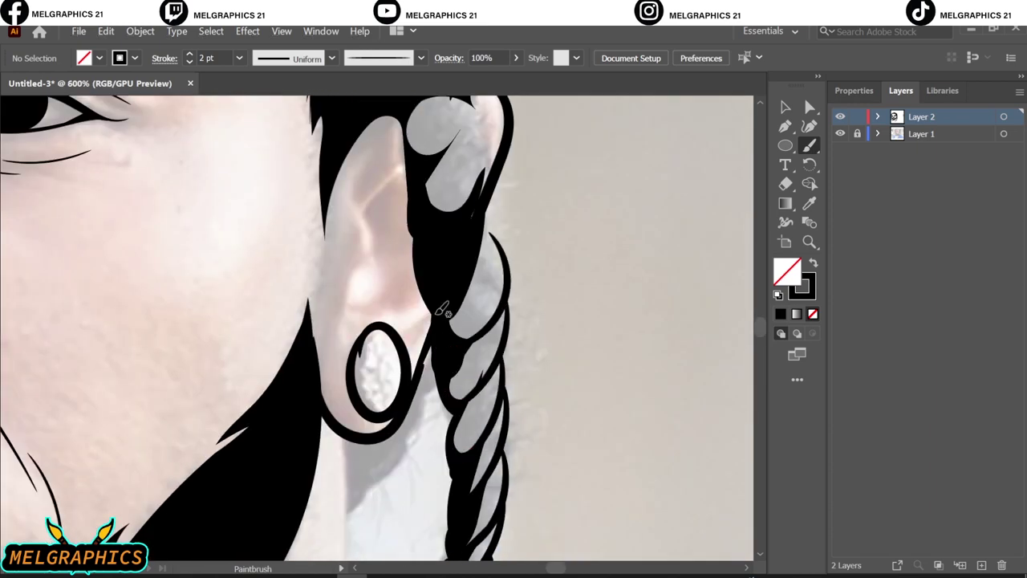
# Trace the top outer edge of the hair with one long brush stroke
pyautogui.scroll(-3, 489, 401)
pyautogui.scroll(1, 489, 401)
pyautogui.scroll(-1, 498, 374)
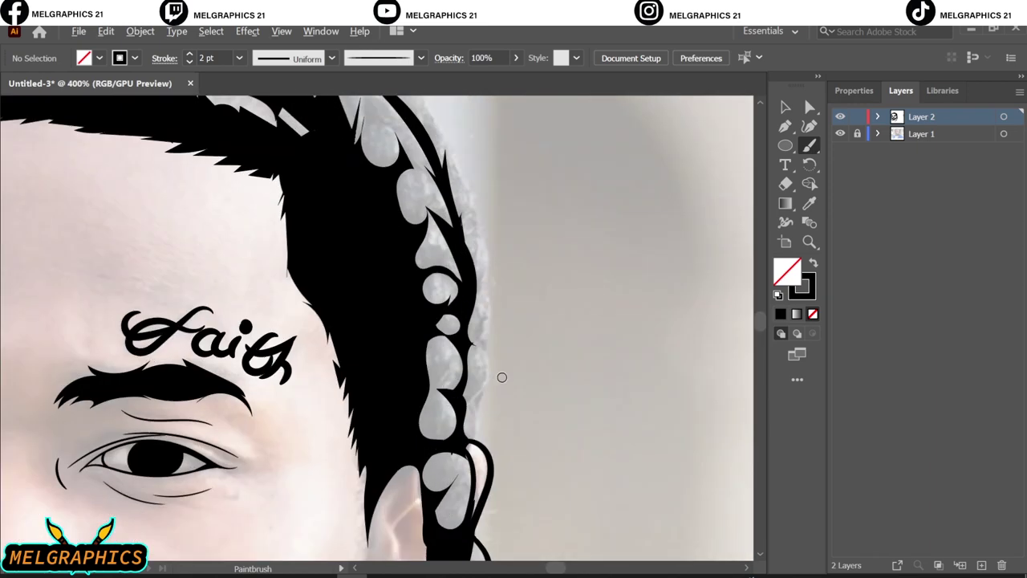
pyautogui.scroll(1, 533, 376)
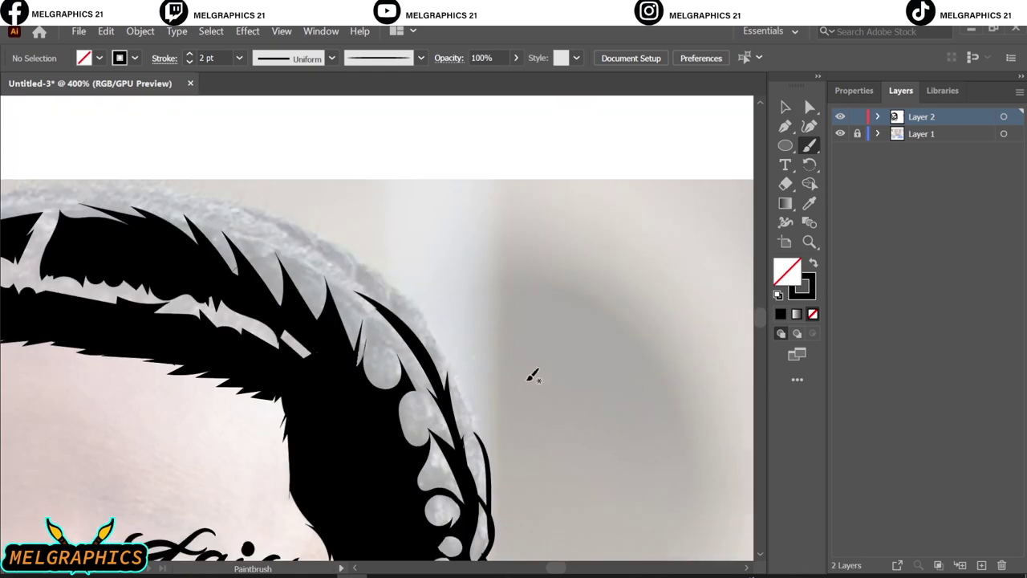
pyautogui.scroll(1, 497, 361)
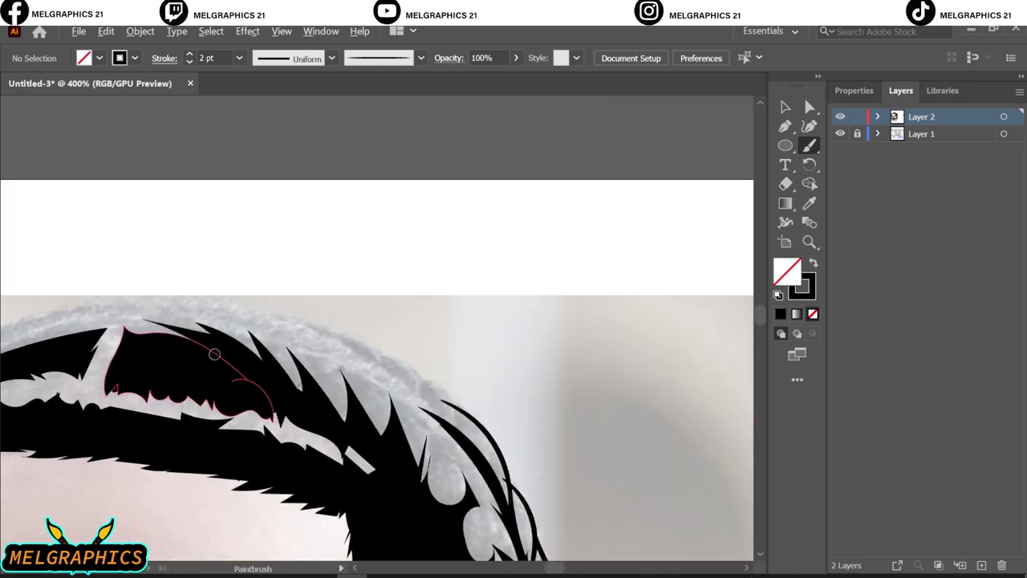
pyautogui.moveTo(634, 553); pyautogui.dragTo(381, 370)
pyautogui.scroll(-1, 465, 359)
pyautogui.scroll(-1, 561, 401)
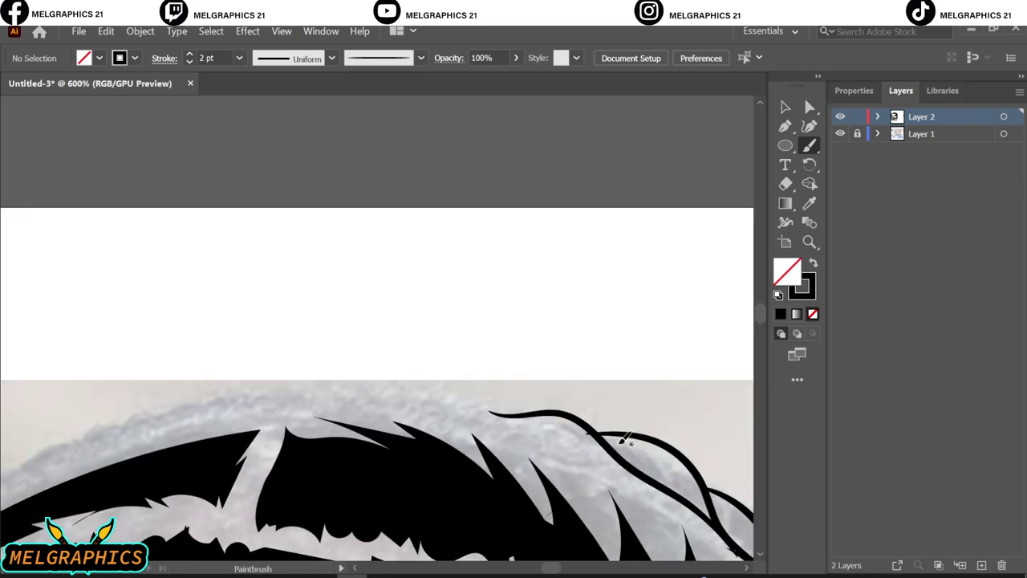
pyautogui.scroll(-2, 417, 385)
pyautogui.scroll(3, 343, 363)
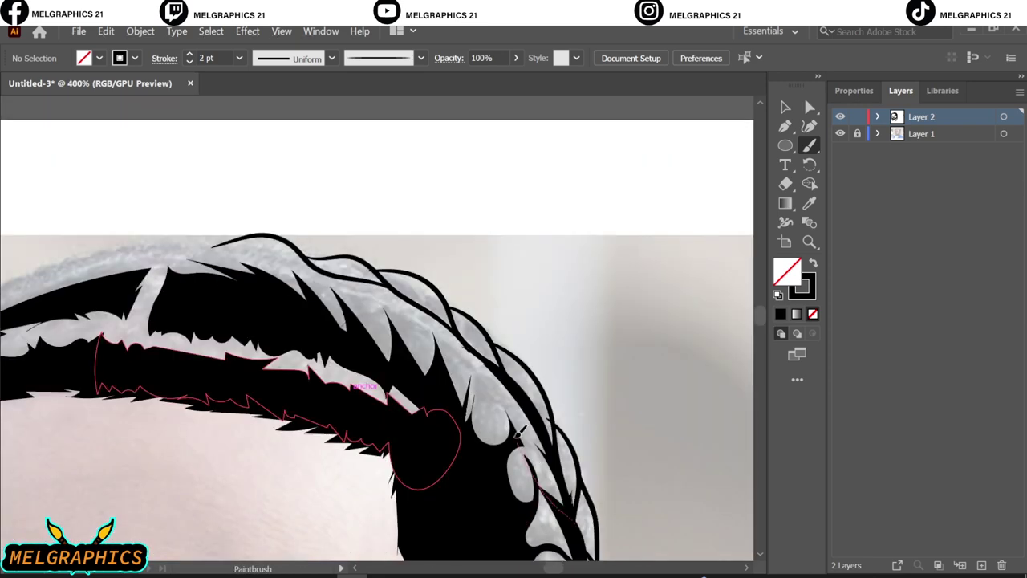
pyautogui.scroll(1, 481, 401)
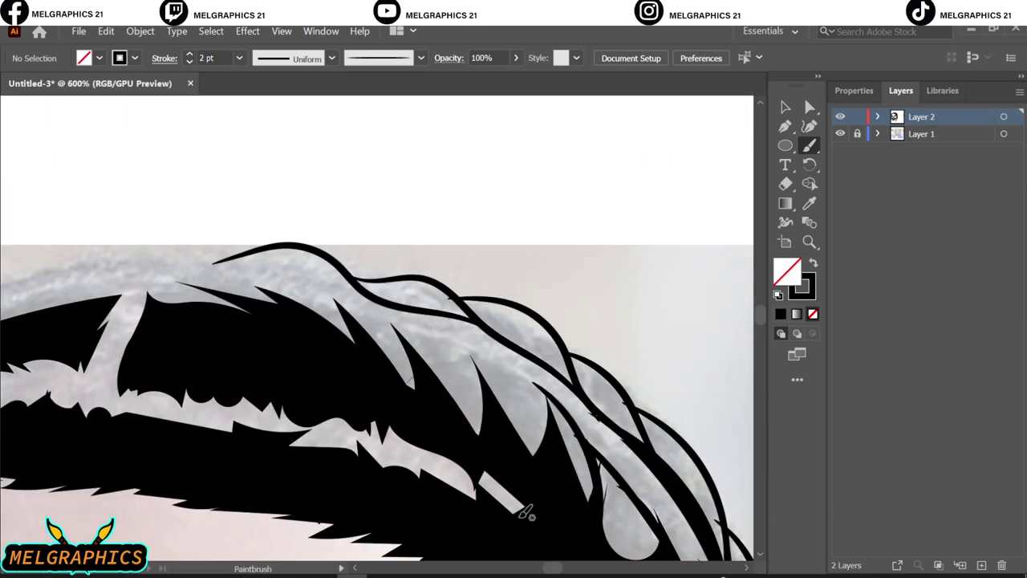
pyautogui.scroll(2, 473, 378)
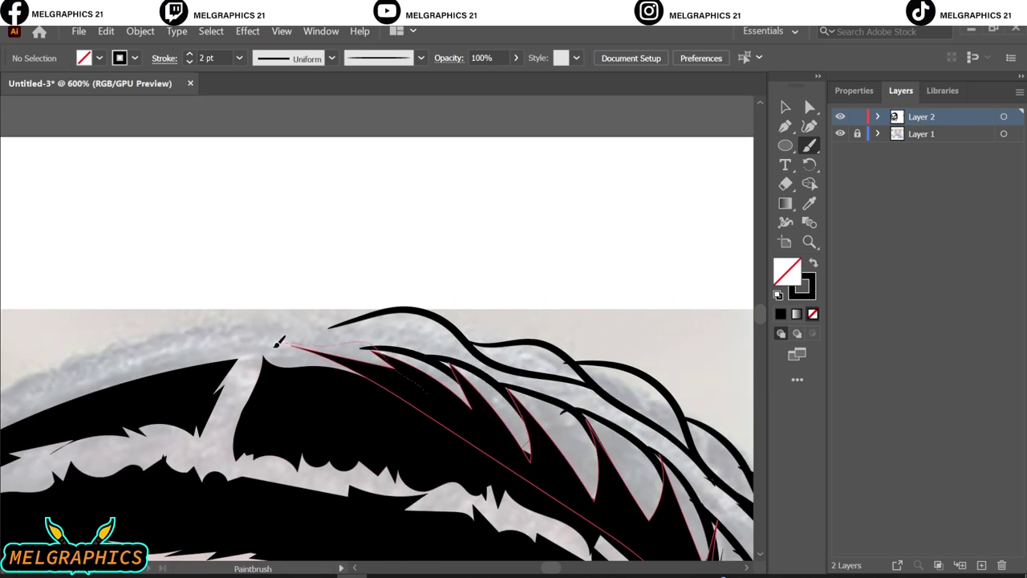
pyautogui.scroll(-2, 273, 345)
pyautogui.scroll(3, 594, 418)
pyautogui.scroll(2, 594, 419)
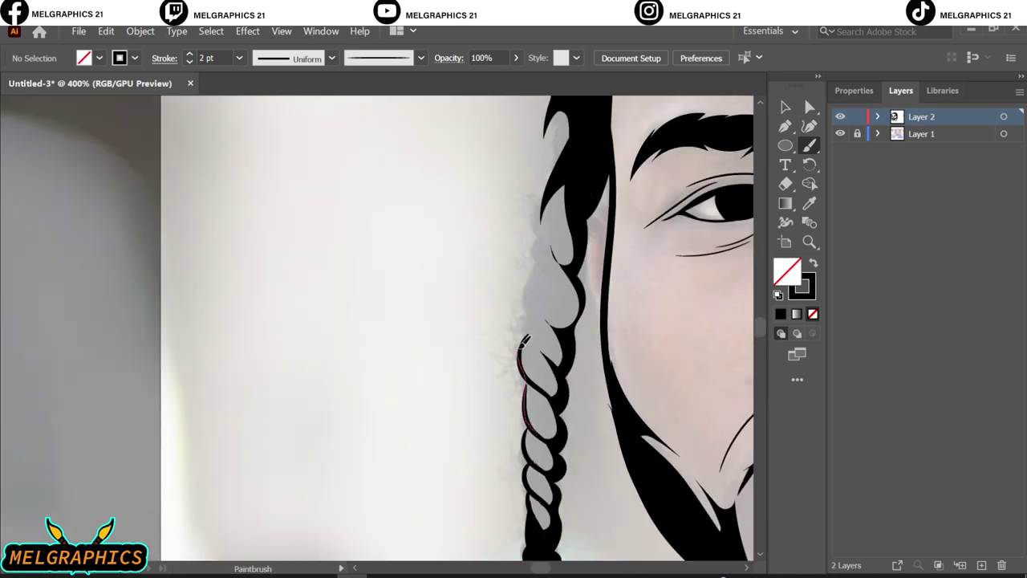
pyautogui.scroll(5, 566, 325)
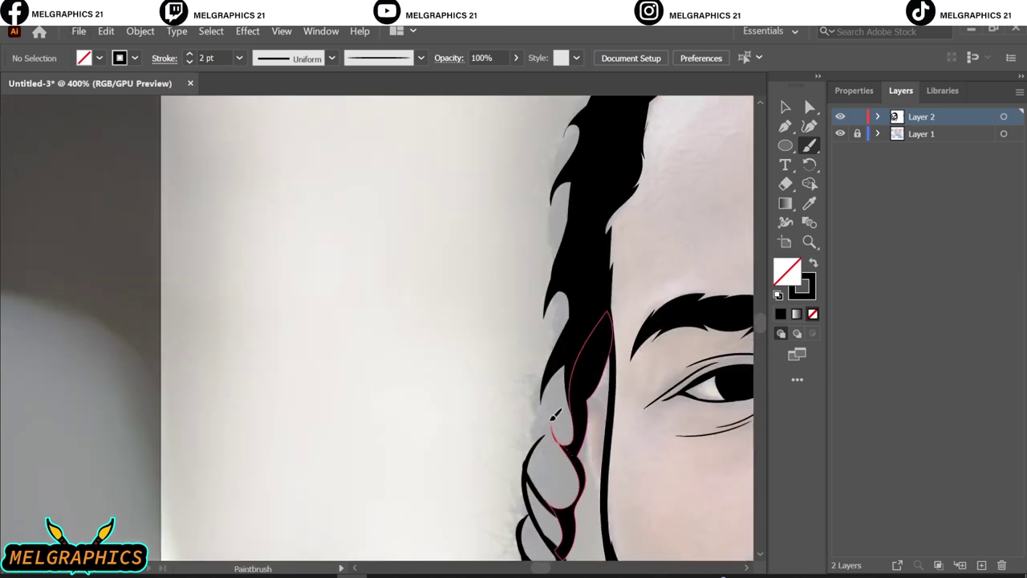
pyautogui.scroll(3, 545, 393)
pyautogui.scroll(5, 559, 383)
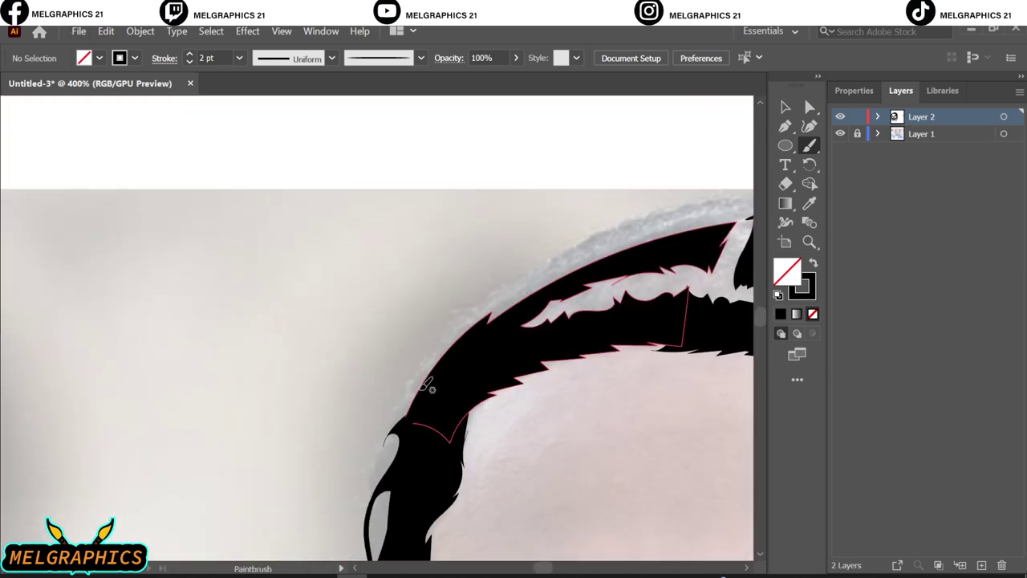
pyautogui.scroll(-1, 403, 461)
# Swap to a black fill and open the fill colour settings
pyautogui.hotkey('shift', 'x')
pyautogui.press('n')
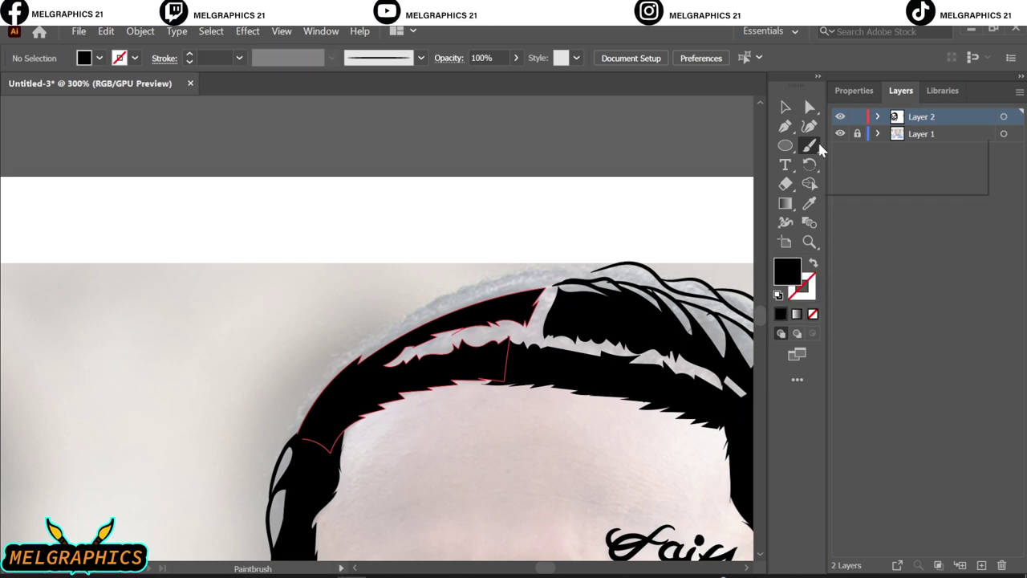
pyautogui.doubleClick(787, 272)
# Confirm black fill, show the reference photo, and extend the beard along the right jaw
pyautogui.click(1019, 200)
pyautogui.scroll(1, 229, 463)
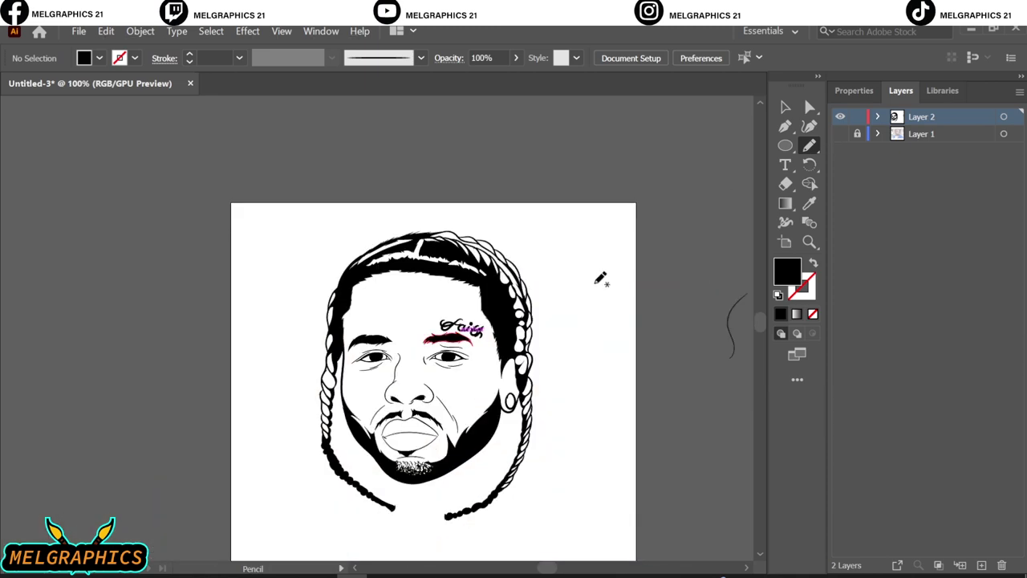
pyautogui.click(840, 134)
pyautogui.scroll(3, 465, 387)
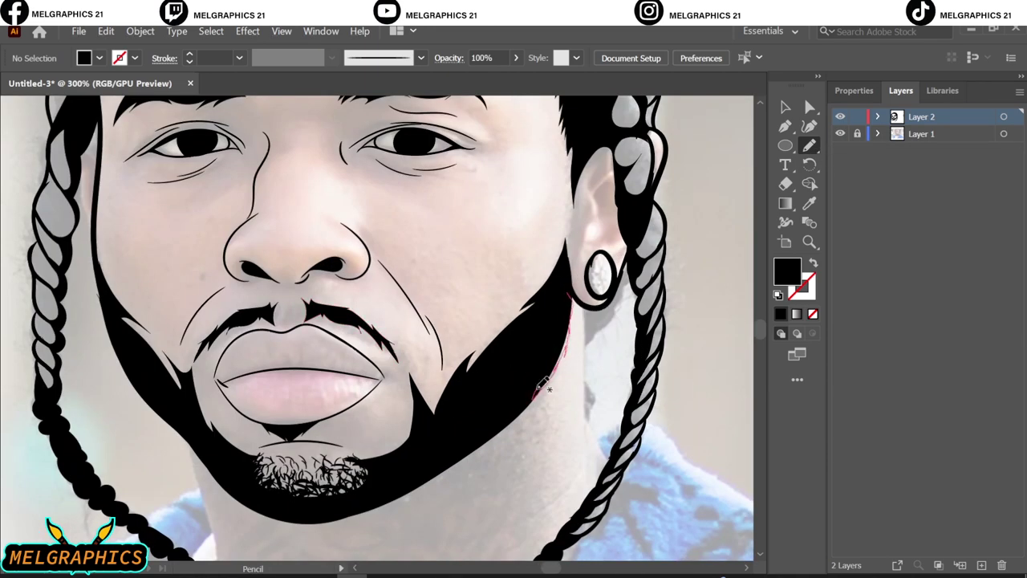
pyautogui.moveTo(539, 387); pyautogui.dragTo(574, 281)
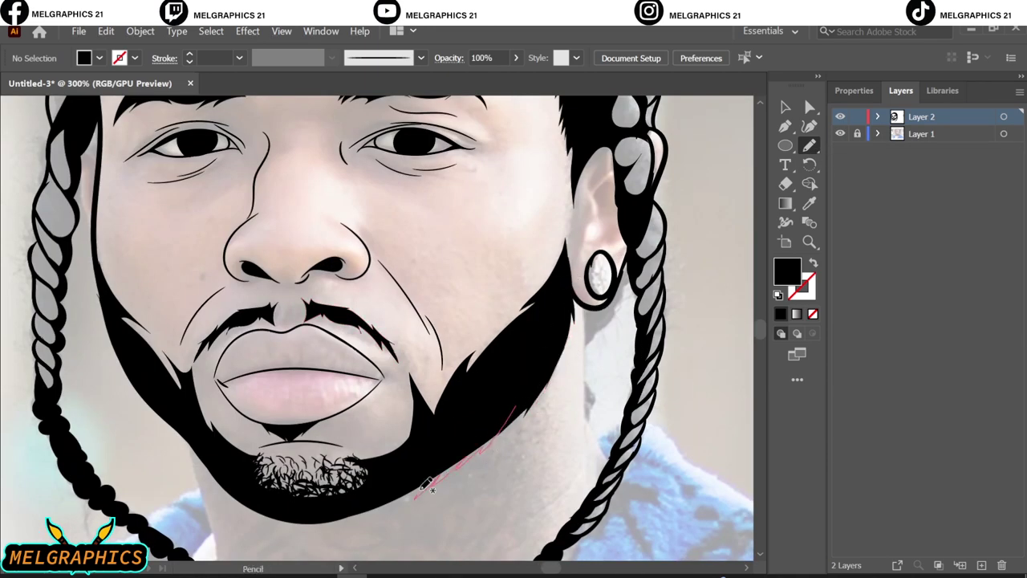
pyautogui.moveTo(427, 484); pyautogui.dragTo(487, 412)
# Merge the new jaw shape into the beard and fill the beard along the left jaw
pyautogui.hscroll(-5, 486, 413)
pyautogui.moveTo(628, 482); pyautogui.dragTo(631, 479)
pyautogui.hscroll(-2, 636, 411)
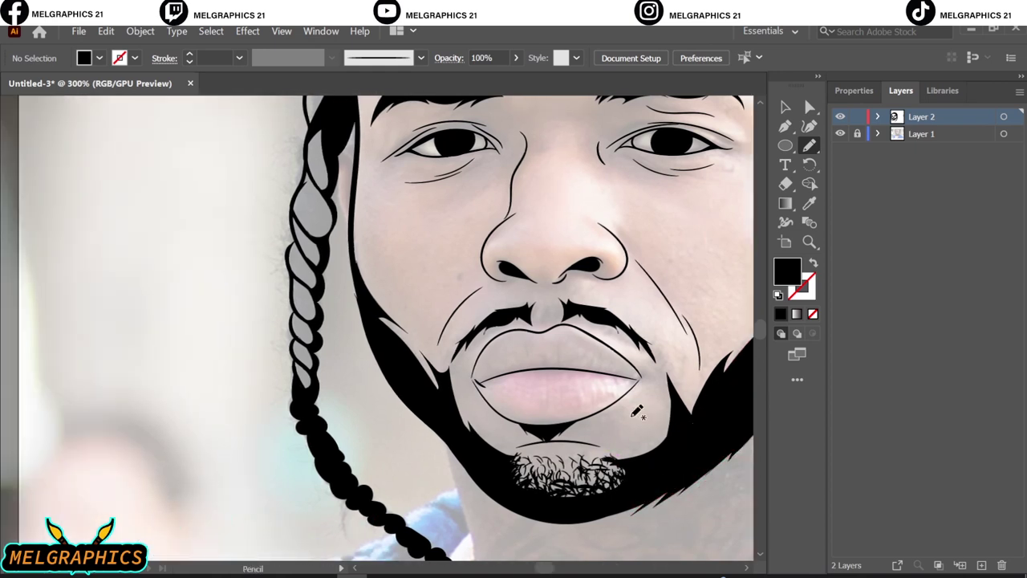
pyautogui.moveTo(391, 368); pyautogui.dragTo(382, 323)
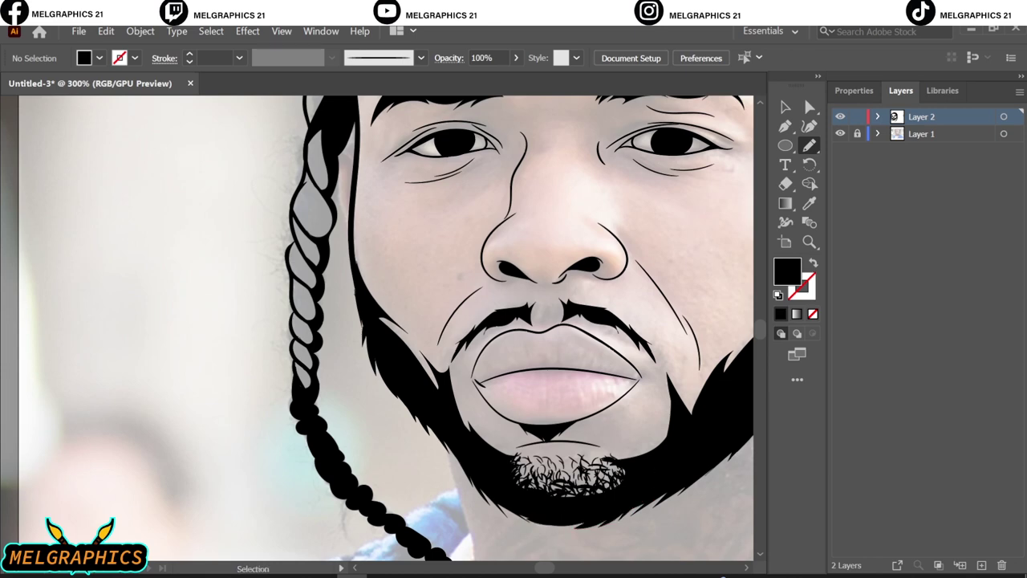
# Hide the reference photo and add a pointed tip to the beard's inner edge
pyautogui.hotkey('ctrl', '0')
pyautogui.click(840, 133)
pyautogui.scroll(2, 482, 337)
pyautogui.scroll(5, 395, 411)
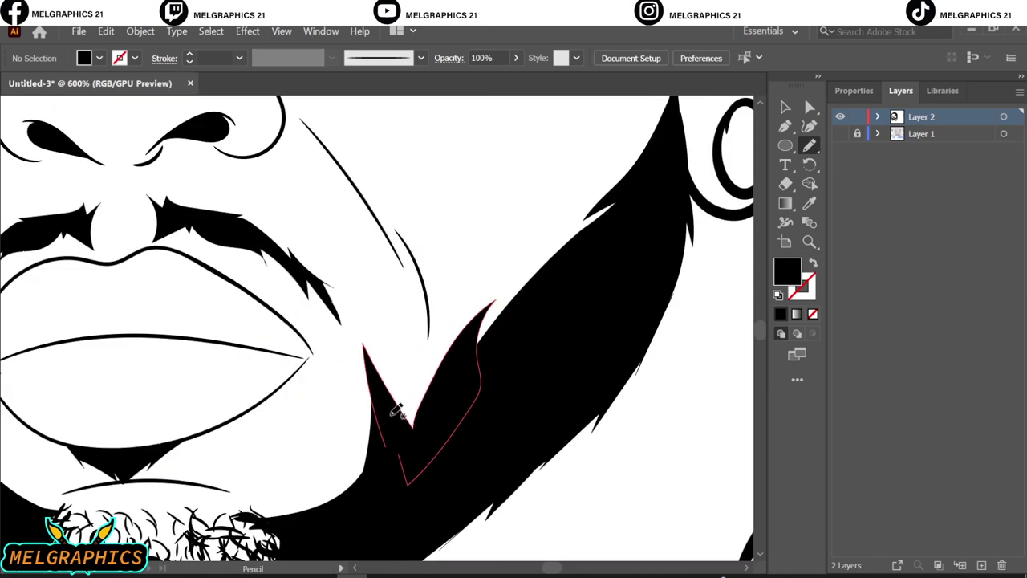
pyautogui.moveTo(488, 301); pyautogui.dragTo(491, 315)
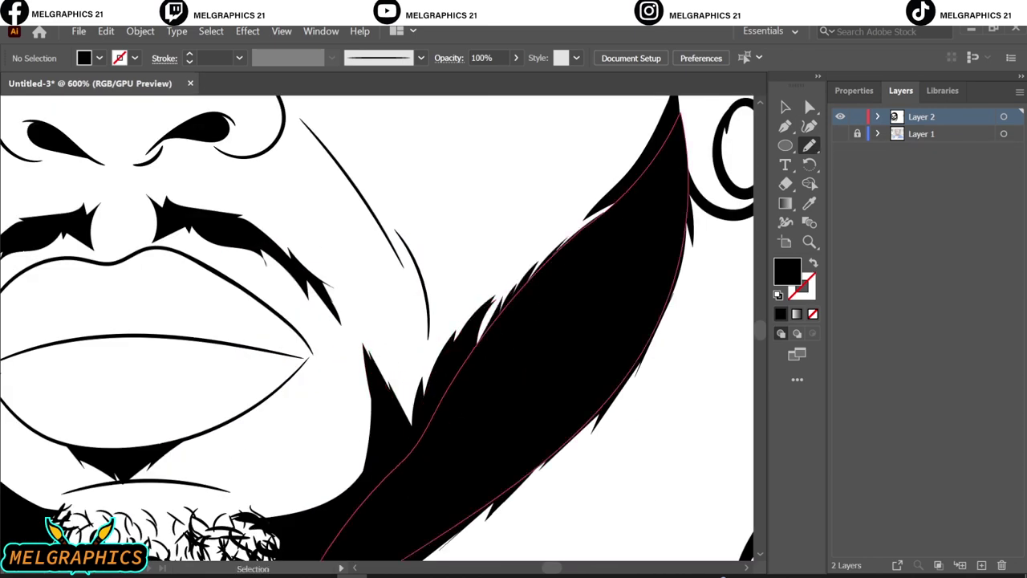
pyautogui.scroll(3, 513, 329)
pyautogui.hscroll(2, 513, 329)
pyautogui.scroll(3, 528, 265)
pyautogui.hscroll(1, 528, 265)
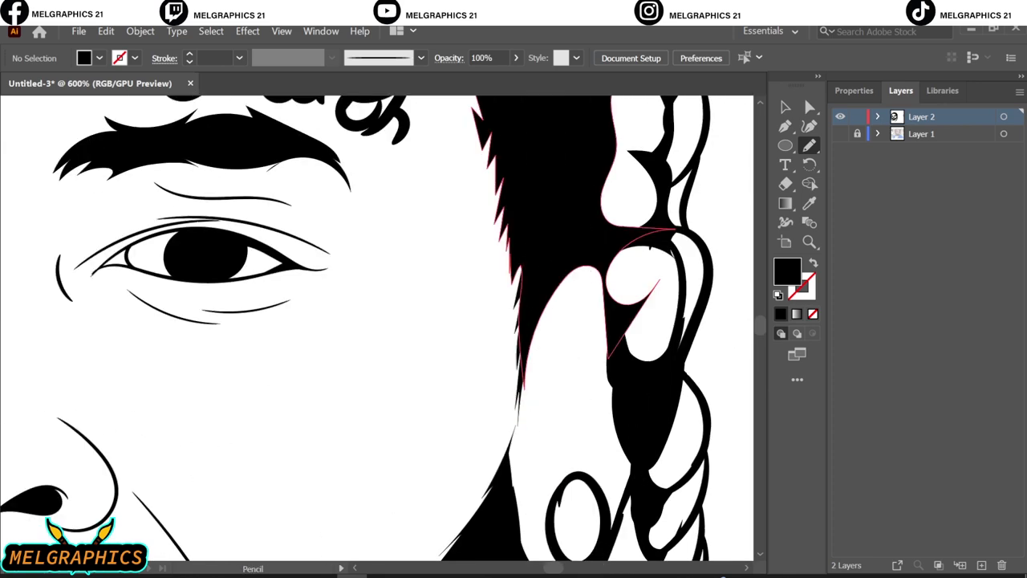
pyautogui.scroll(-2, 389, 314)
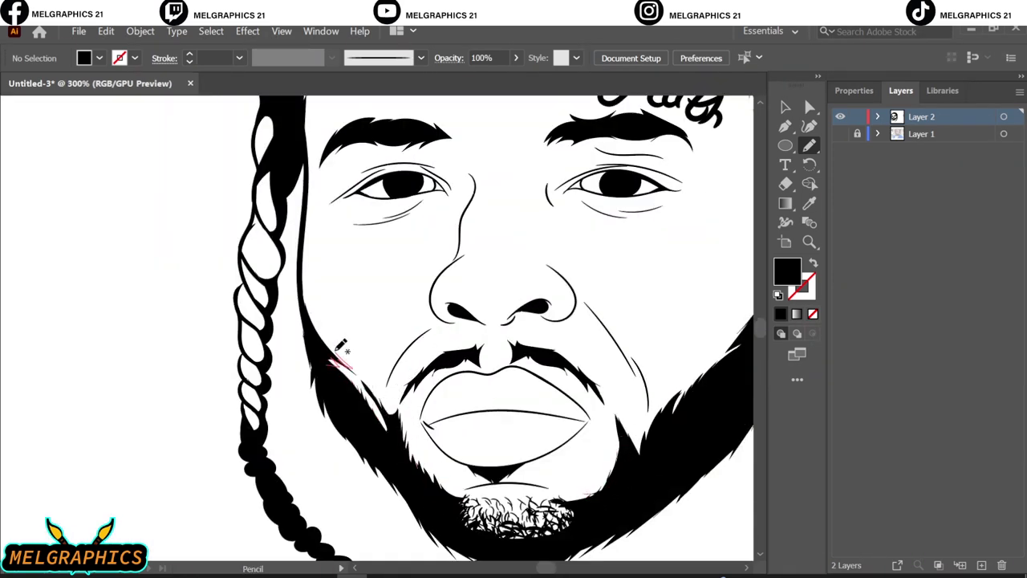
pyautogui.scroll(-3, 530, 408)
# With the reference photo shown, brush the outer and inner curves of the ear
pyautogui.click(840, 133)
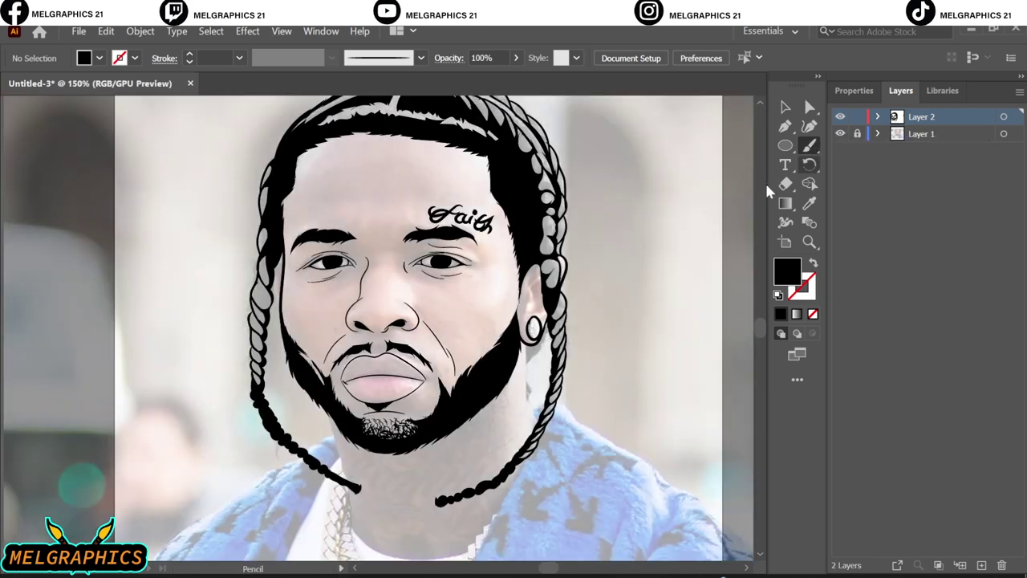
pyautogui.press('b')
pyautogui.scroll(4, 477, 311)
pyautogui.moveTo(477, 310); pyautogui.dragTo(498, 175)
pyautogui.moveTo(518, 207); pyautogui.dragTo(495, 266)
pyautogui.scroll(-3, 423, 236)
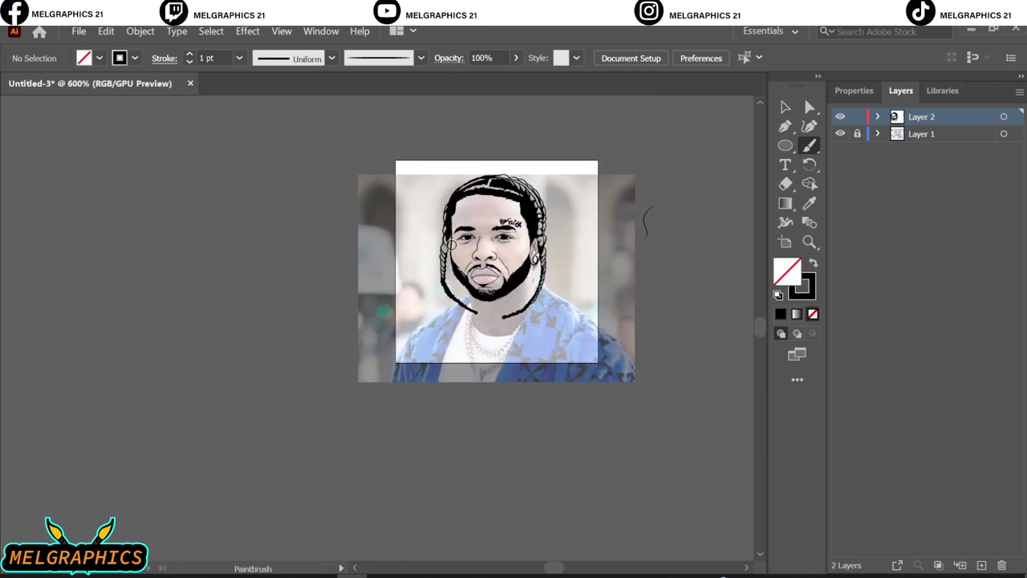
pyautogui.scroll(3, 424, 236)
pyautogui.scroll(-3, 447, 165)
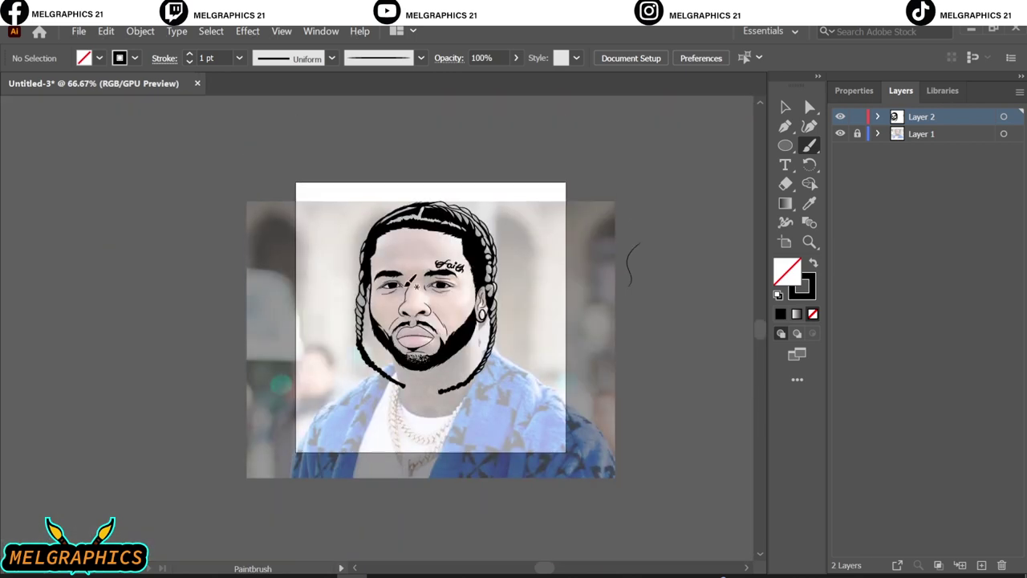
# Hide the reference photo and switch to the Pencil tool with a black fill
pyautogui.click(840, 134)
pyautogui.scroll(2, 457, 321)
pyautogui.click(785, 107)
pyautogui.scroll(1, 457, 320)
pyautogui.rightClick(809, 145)
pyautogui.click(880, 185)
pyautogui.hotkey('shift', 'x')
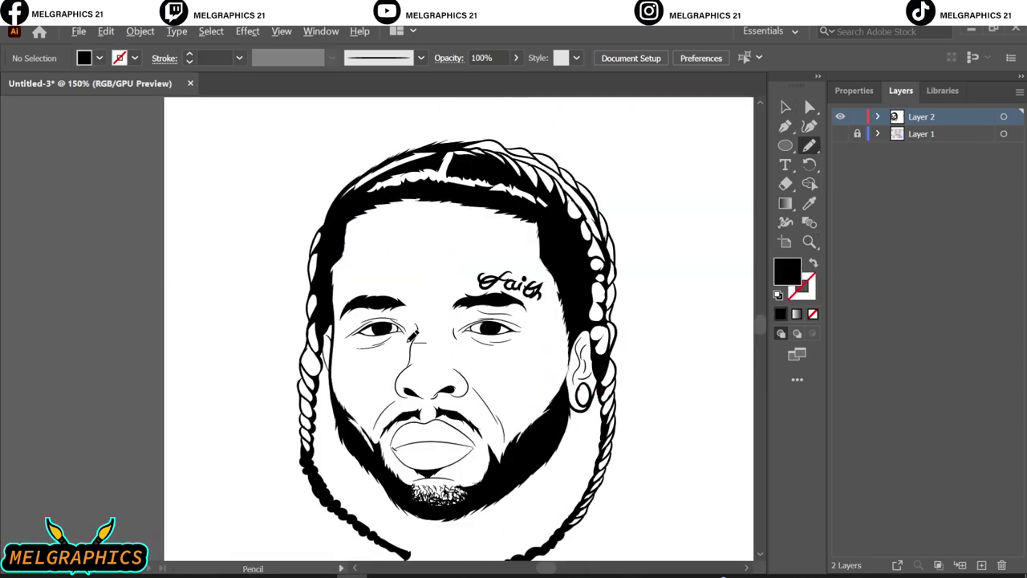
pyautogui.scroll(2, 377, 321)
pyautogui.scroll(2, 377, 321)
pyautogui.scroll(-1, 382, 263)
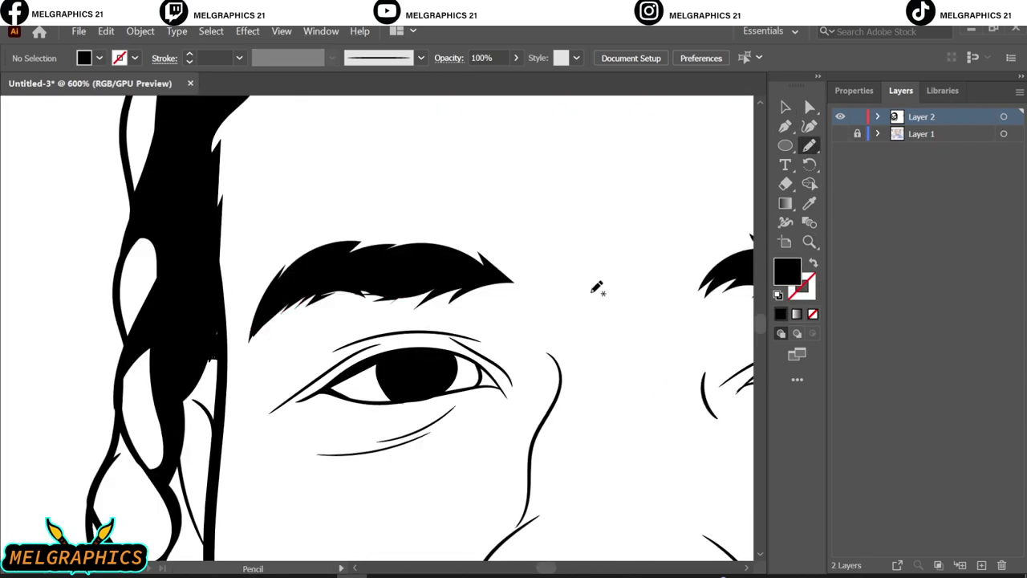
pyautogui.scroll(1, 683, 344)
pyautogui.scroll(-2, 582, 333)
pyautogui.scroll(-2, 582, 332)
# Paint a short black Paintbrush stroke closing the eye corner
pyautogui.press('b')
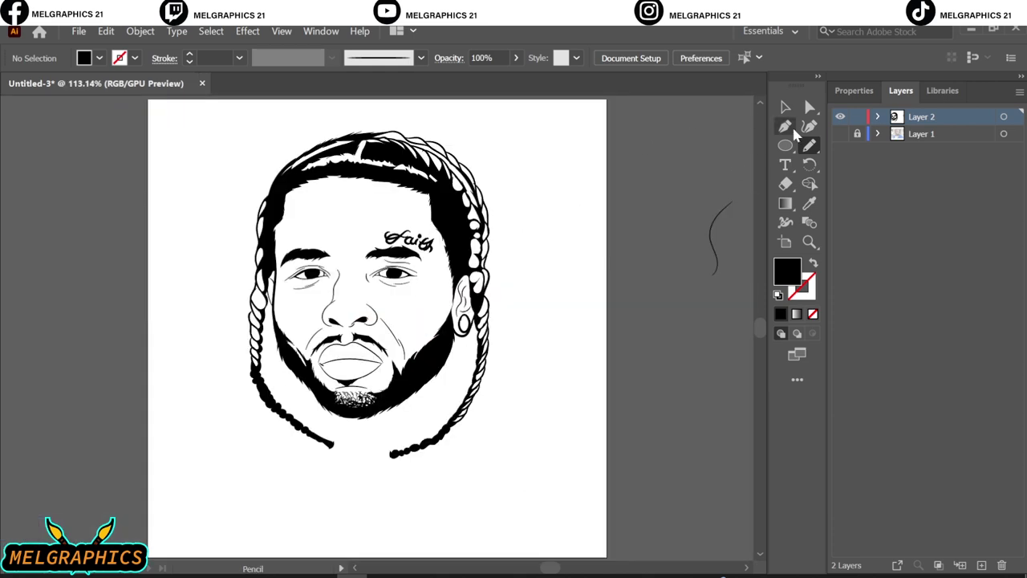
pyautogui.scroll(5, 642, 367)
pyautogui.hotkey('shift', 'x')
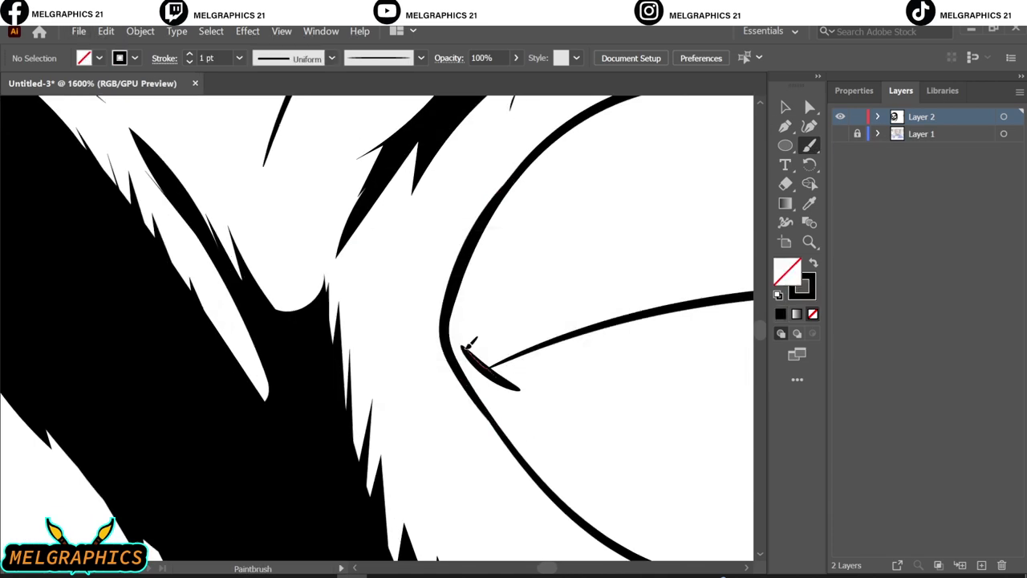
pyautogui.scroll(-4, 557, 328)
pyautogui.scroll(6, 530, 225)
pyautogui.moveTo(581, 384); pyautogui.dragTo(545, 257)
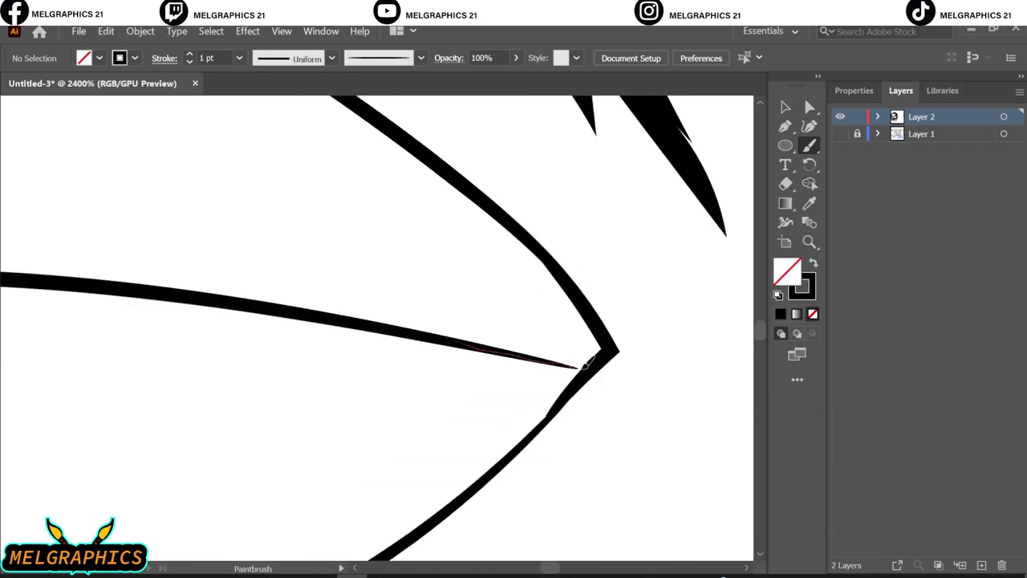
pyautogui.scroll(-4, 562, 337)
pyautogui.scroll(-4, 562, 337)
pyautogui.scroll(1, 561, 337)
# Select the whole portrait drawing and apply an Object command to it
pyautogui.click(785, 108)
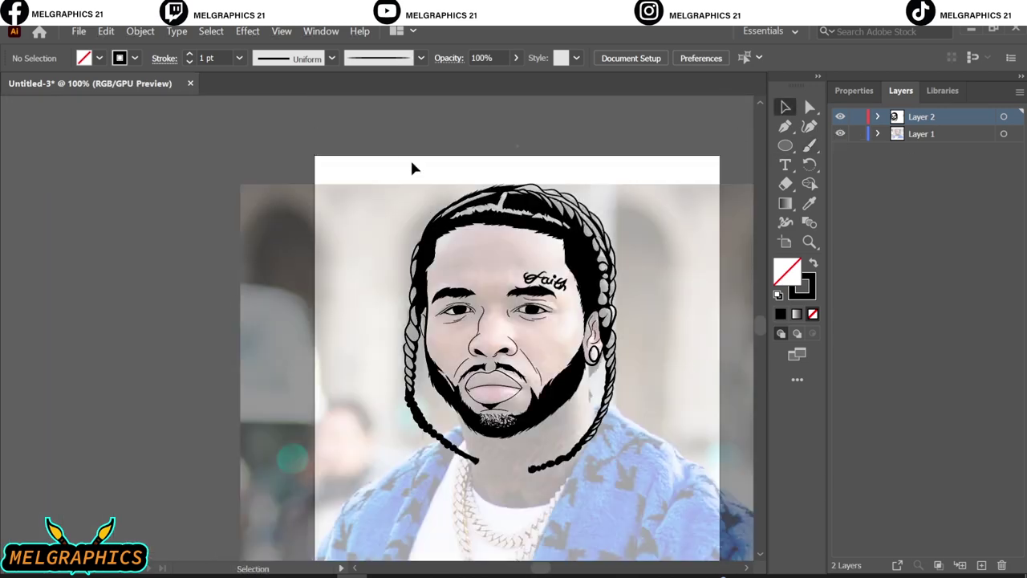
pyautogui.moveTo(241, 183); pyautogui.dragTo(642, 534)
pyautogui.click(140, 31)
pyautogui.press('Escape')
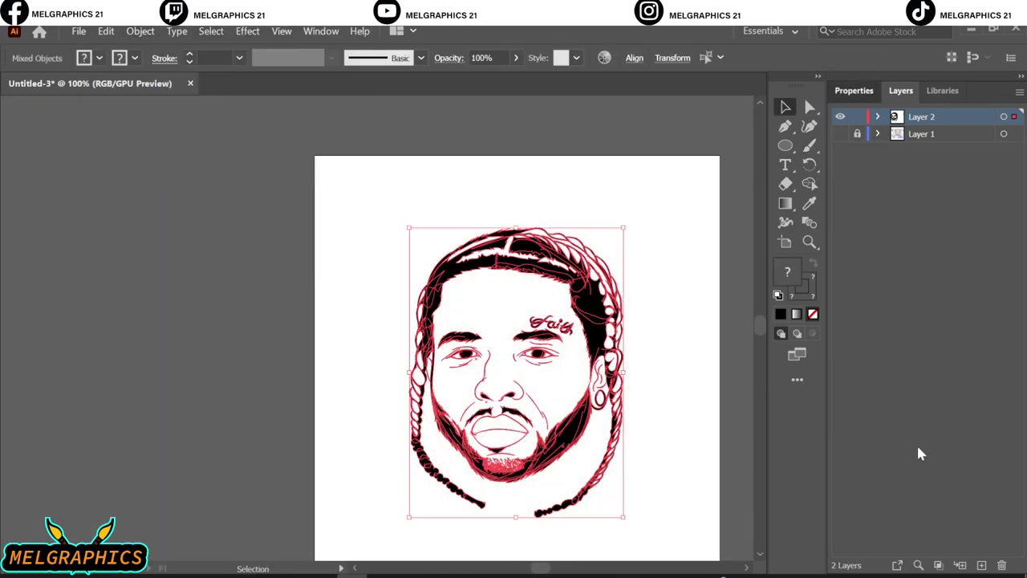
pyautogui.click(853, 90)
pyautogui.click(913, 469)
pyautogui.click(680, 330)
# Duplicate the line-art layer and lock the copy
pyautogui.click(900, 91)
pyautogui.moveTo(891, 117); pyautogui.dragTo(960, 564)
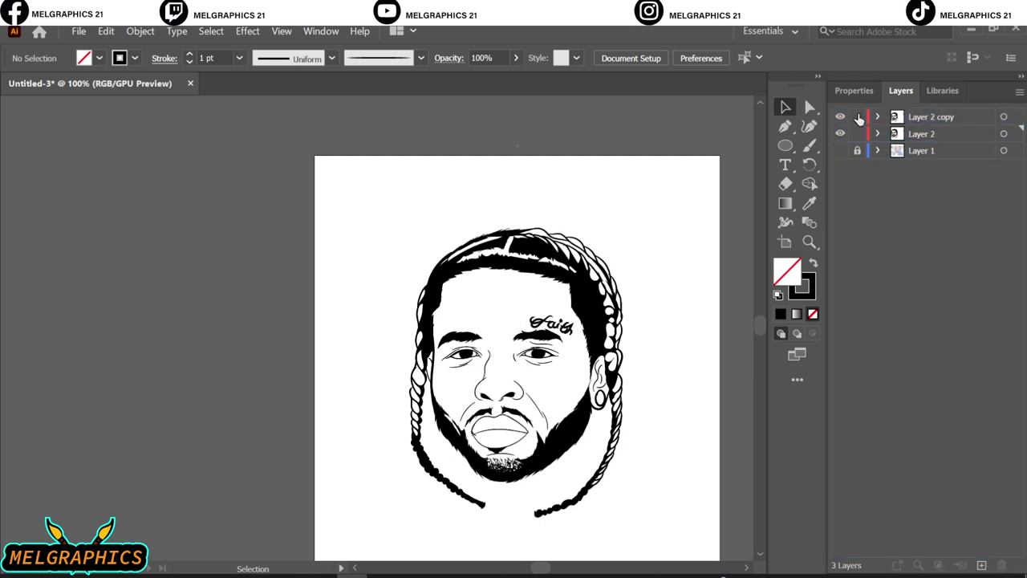
pyautogui.click(857, 116)
pyautogui.click(813, 263)
# Set the fill colour to a darker orange in the Color Picker
pyautogui.doubleClick(785, 271)
pyautogui.click(905, 391)
pyautogui.click(846, 259)
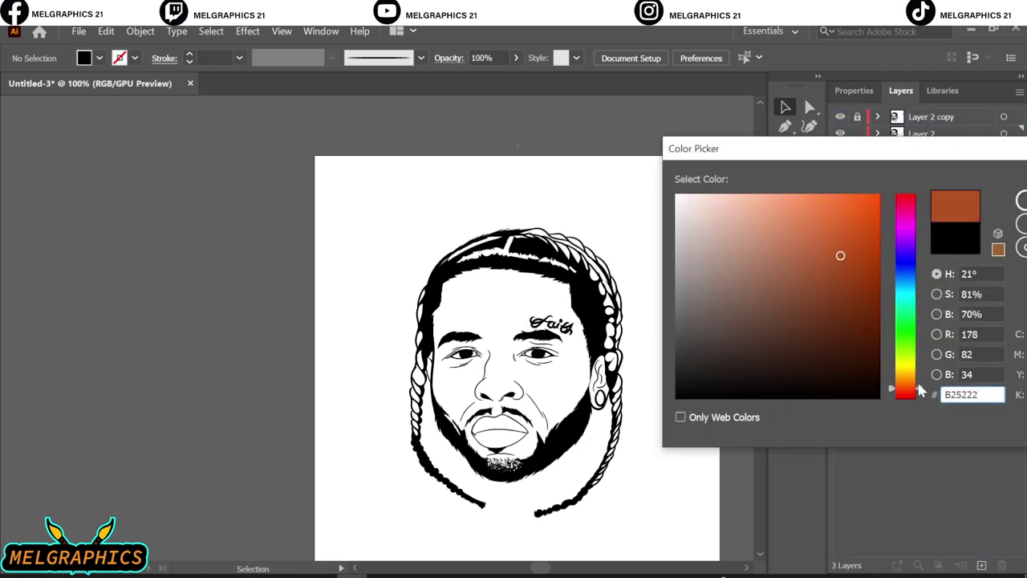
pyautogui.click(847, 268)
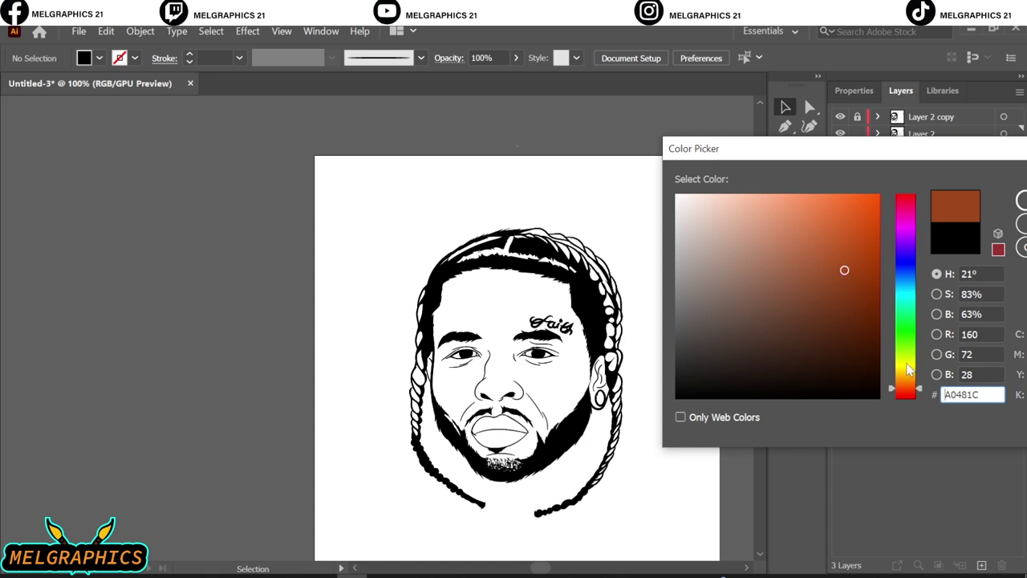
pyautogui.click(849, 244)
pyautogui.press('Return')
# Draw a rectangle covering the whole portrait and brighten its red-orange fill
pyautogui.moveTo(786, 145); pyautogui.dragTo(835, 142)
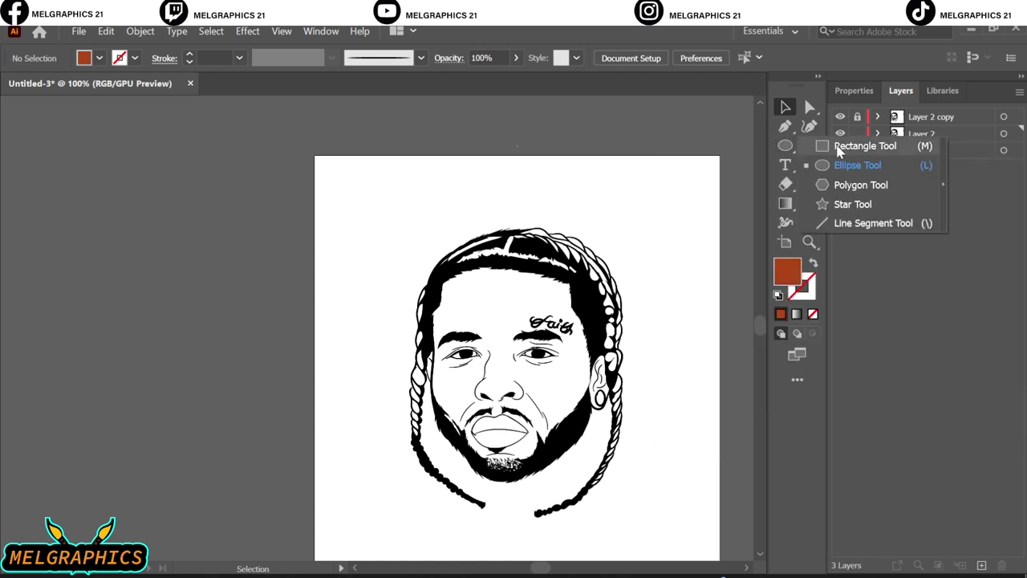
pyautogui.moveTo(373, 212); pyautogui.dragTo(662, 531)
pyautogui.doubleClick(786, 272)
pyautogui.click(843, 238)
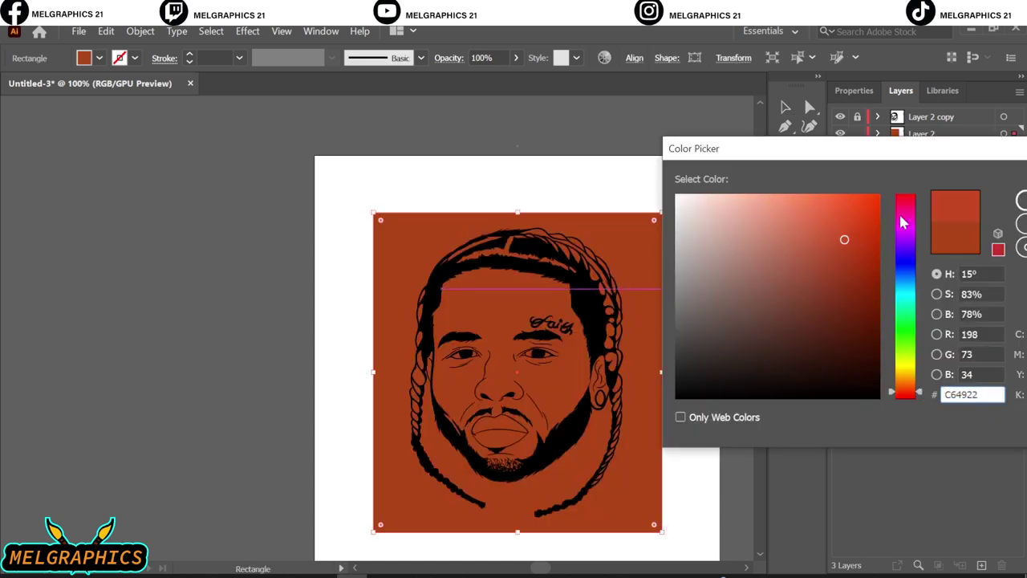
pyautogui.press('Return')
pyautogui.click(106, 30)
pyautogui.click(417, 328)
# Cancel the Adjust Colors change and close the Color Settings dialog
pyautogui.moveTo(658, 158); pyautogui.dragTo(745, 173)
pyautogui.moveTo(803, 280); pyautogui.dragTo(814, 256)
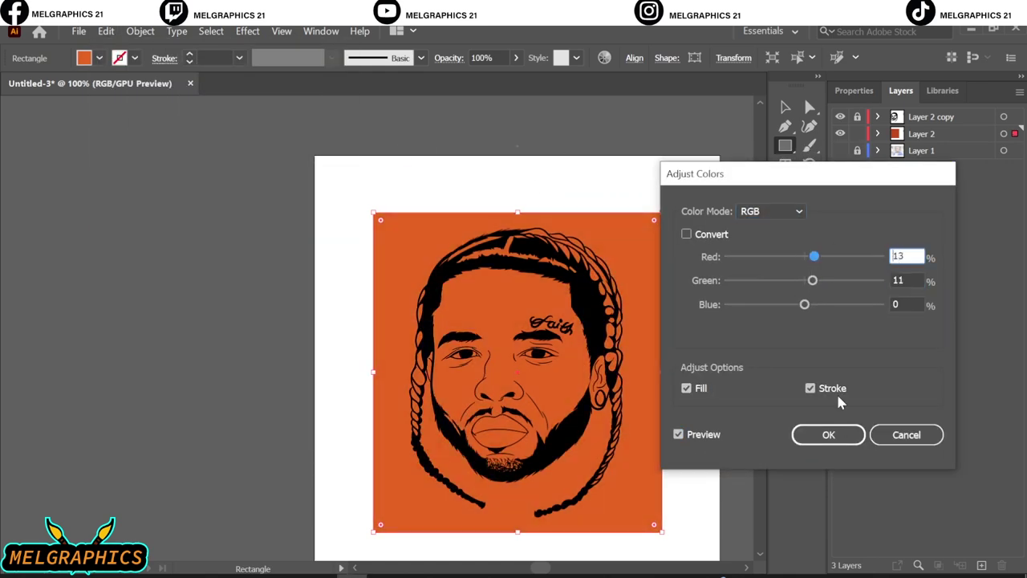
pyautogui.click(906, 434)
pyautogui.click(106, 30)
pyautogui.click(186, 421)
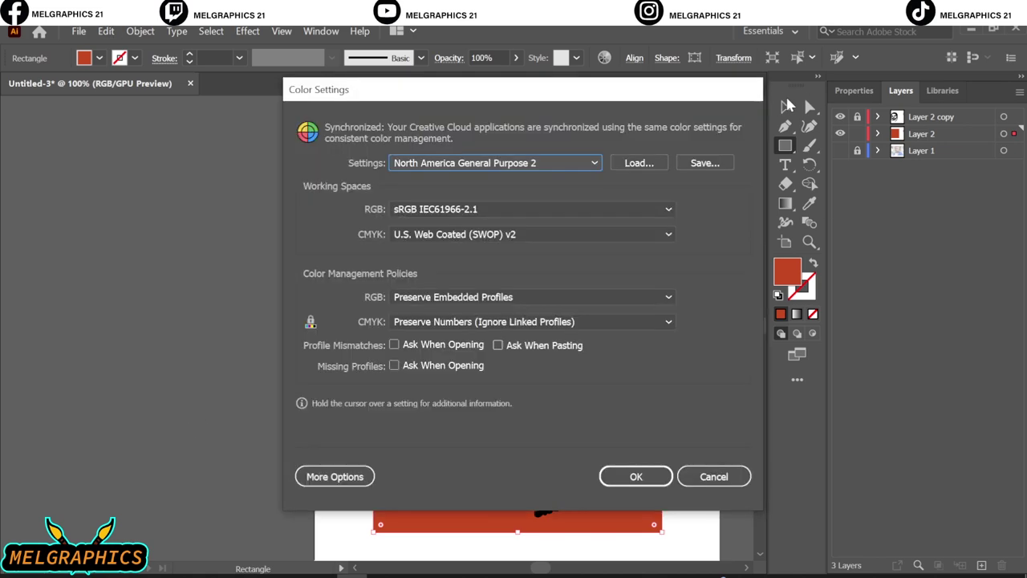
pyautogui.press('Escape')
pyautogui.click(853, 93)
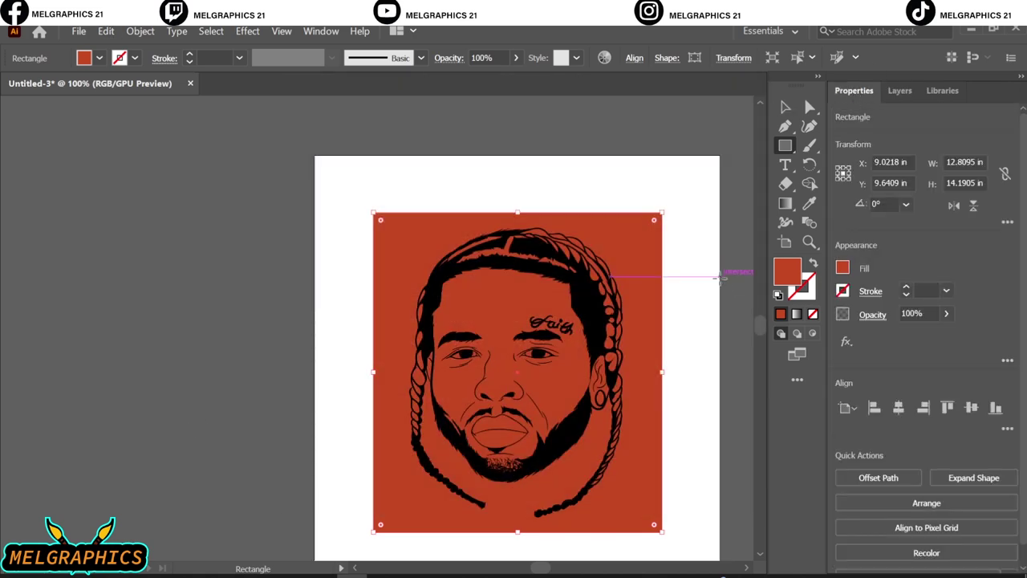
# Create a new blank document in CMYK colour mode
pyautogui.hotkey('ctrl', 'n')
pyautogui.click(798, 390)
pyautogui.click(757, 449)
pyautogui.press('Return')
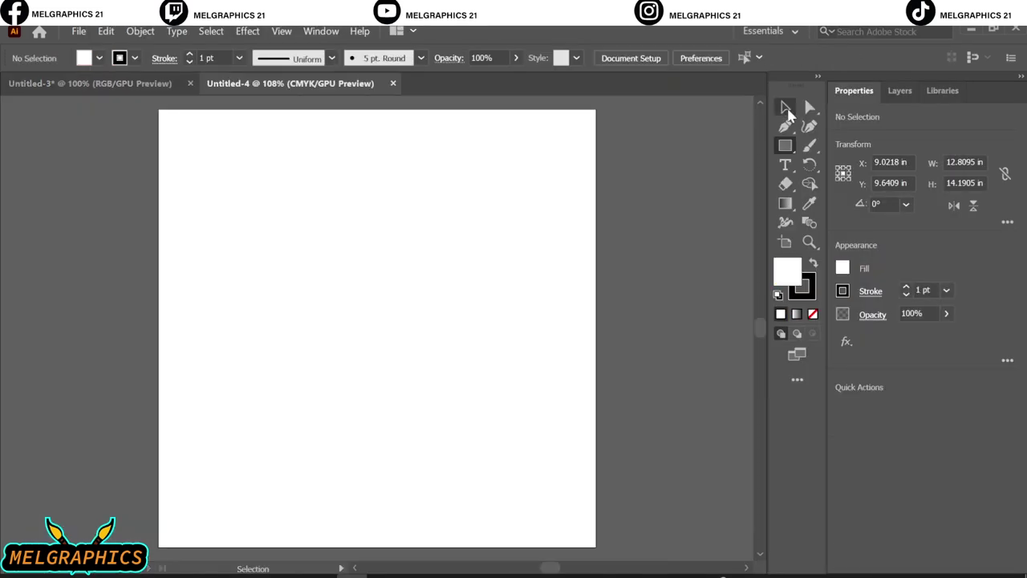
# Select all the portrait artwork, try dragging it into Untitled-4, then delete the red background rectangle
pyautogui.hotkey('ctrl', 'Tab')
pyautogui.click(899, 89)
pyautogui.hotkey('ctrl', 'a')
pyautogui.moveTo(536, 352); pyautogui.dragTo(335, 82)
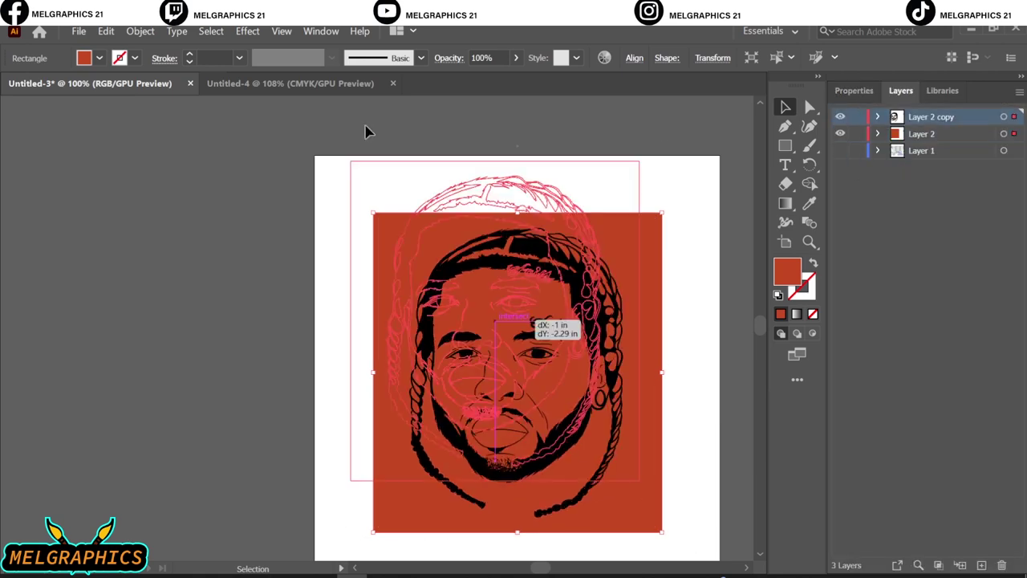
pyautogui.moveTo(531, 377); pyautogui.dragTo(680, 420)
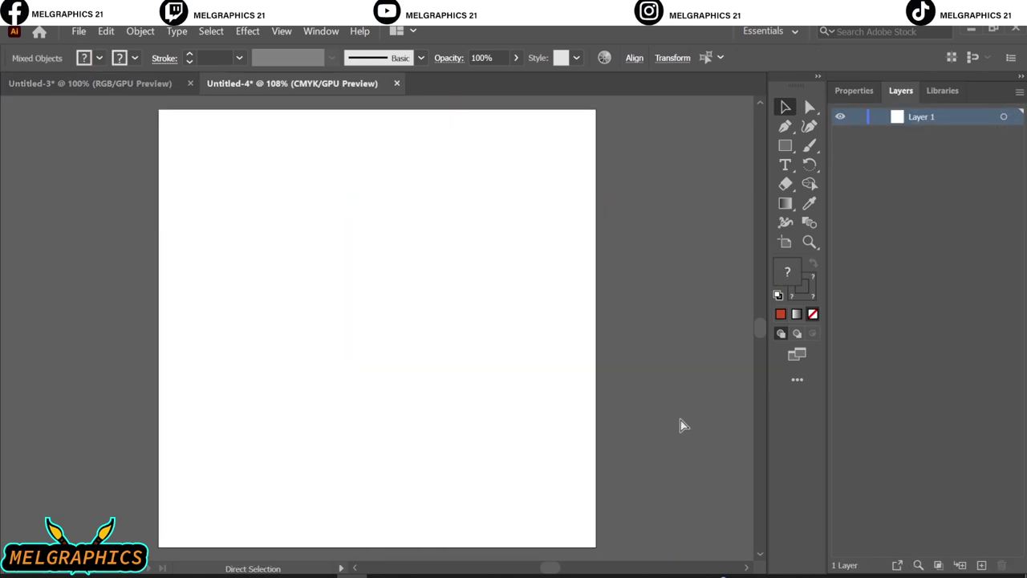
pyautogui.hotkey('ctrl', 'Tab')
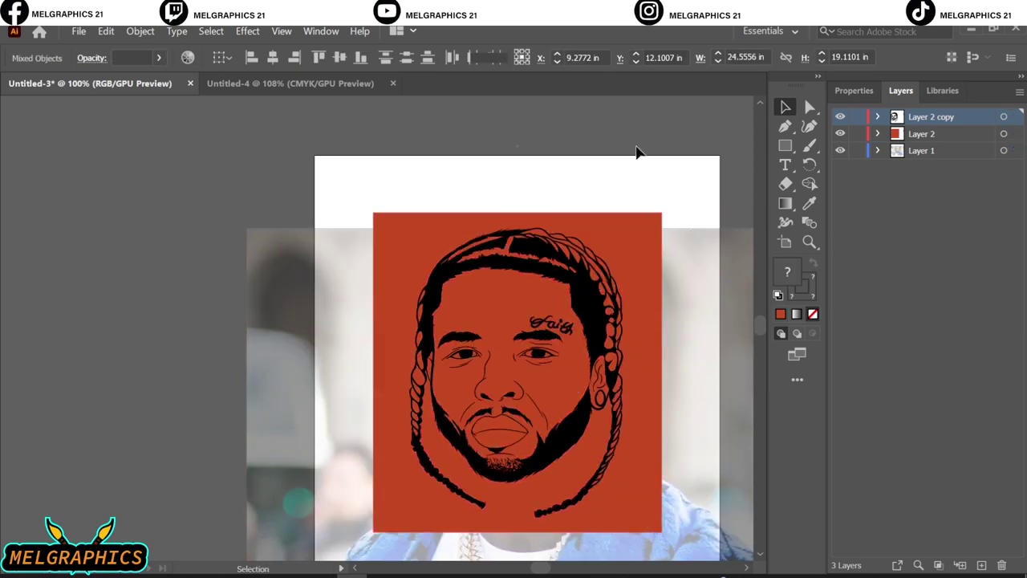
pyautogui.click(297, 85)
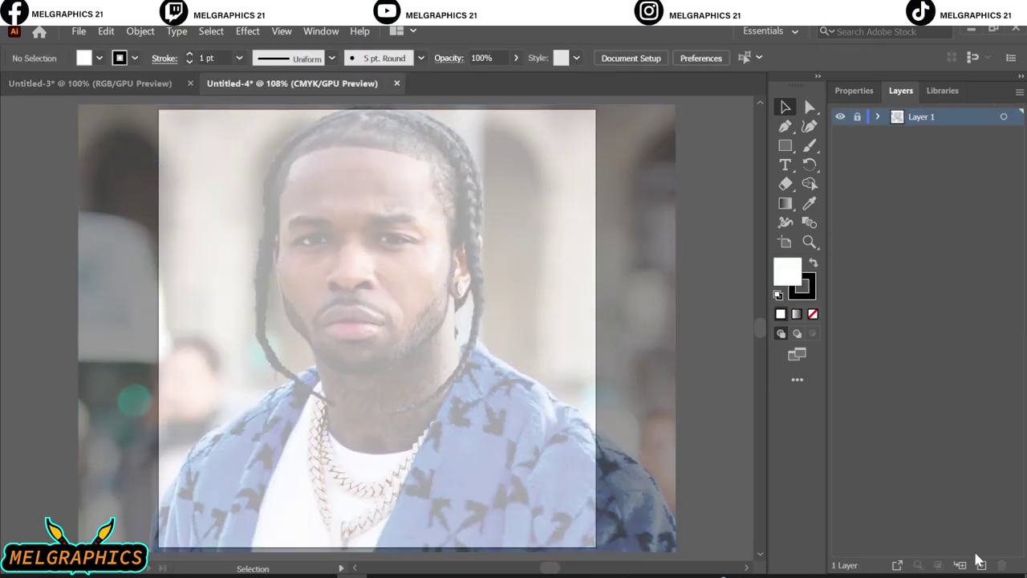
pyautogui.click(163, 86)
pyautogui.click(617, 271)
pyautogui.press('Delete')
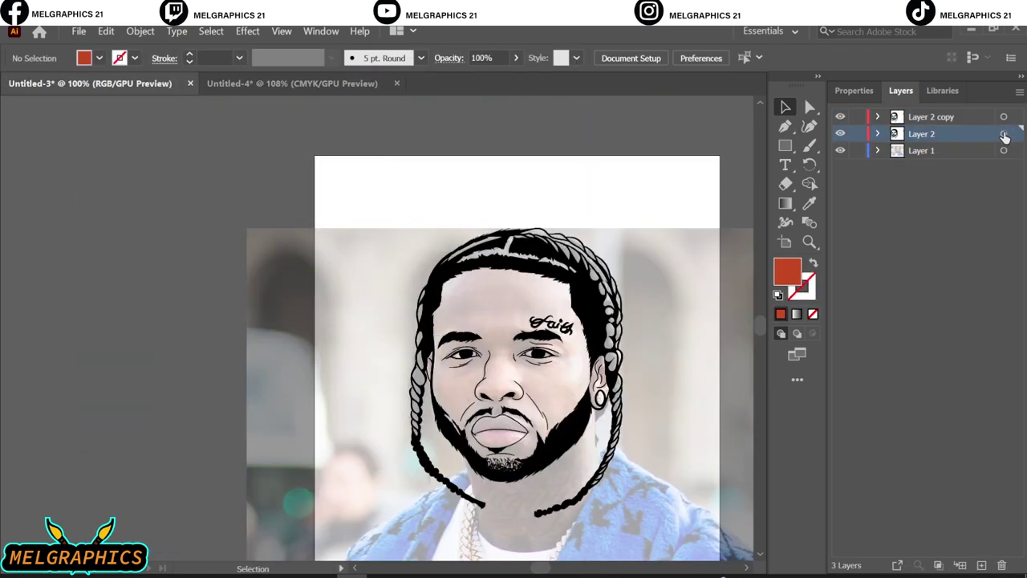
# Paste the Layer 2 line art over the photo in Untitled-4 and close Untitled-3 without saving
pyautogui.click(1003, 134)
pyautogui.hotkey('ctrl', 'c')
pyautogui.click(292, 84)
pyautogui.hotkey('ctrl', 'v')
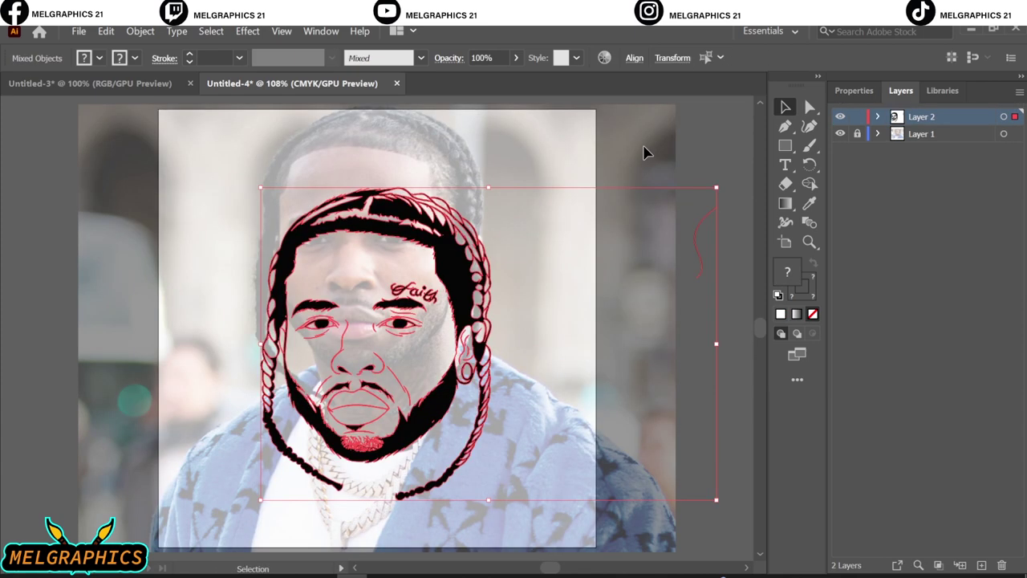
pyautogui.click(573, 201)
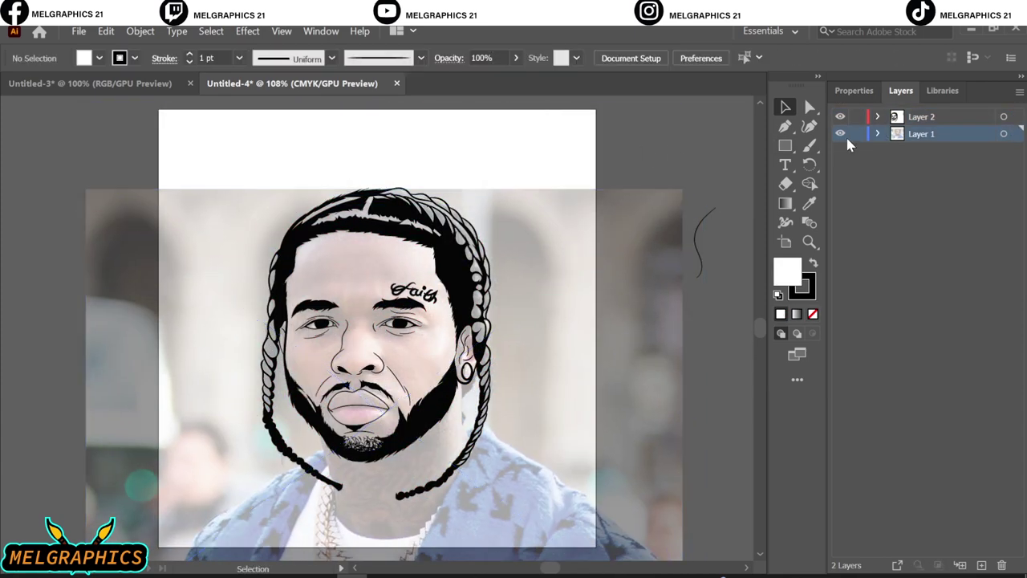
pyautogui.hotkey('ctrl', 'w')
pyautogui.click(592, 326)
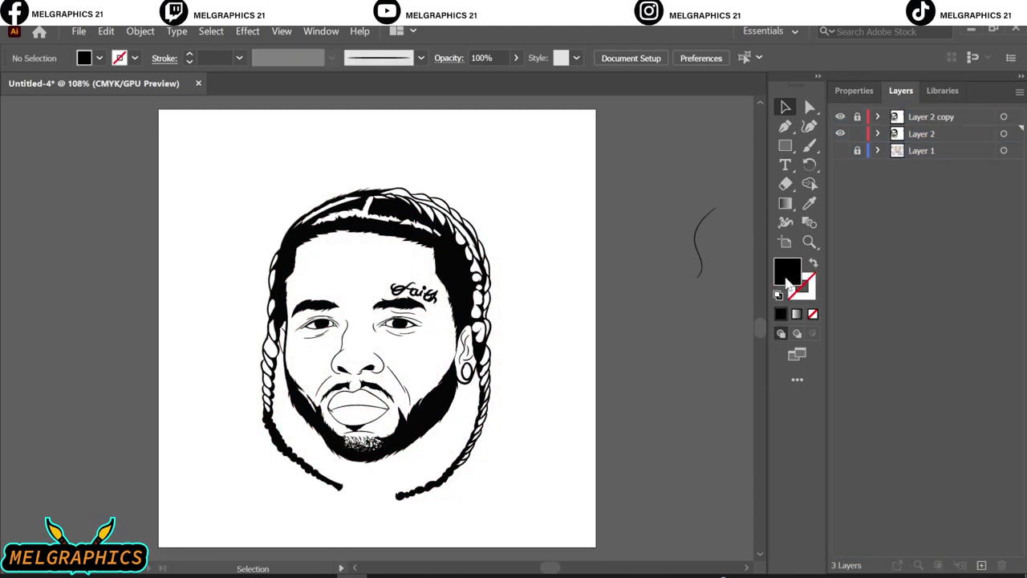
# Choose an orange fill colour in the Color Picker
pyautogui.doubleClick(783, 271)
pyautogui.moveTo(900, 399); pyautogui.dragTo(900, 382)
pyautogui.click(850, 245)
pyautogui.press('Return')
# Draw a rectangle covering the portrait and give it a red-orange fill
pyautogui.click(785, 145)
pyautogui.moveTo(220, 172); pyautogui.dragTo(536, 518)
pyautogui.doubleClick(786, 270)
pyautogui.click(846, 241)
pyautogui.press('Return')
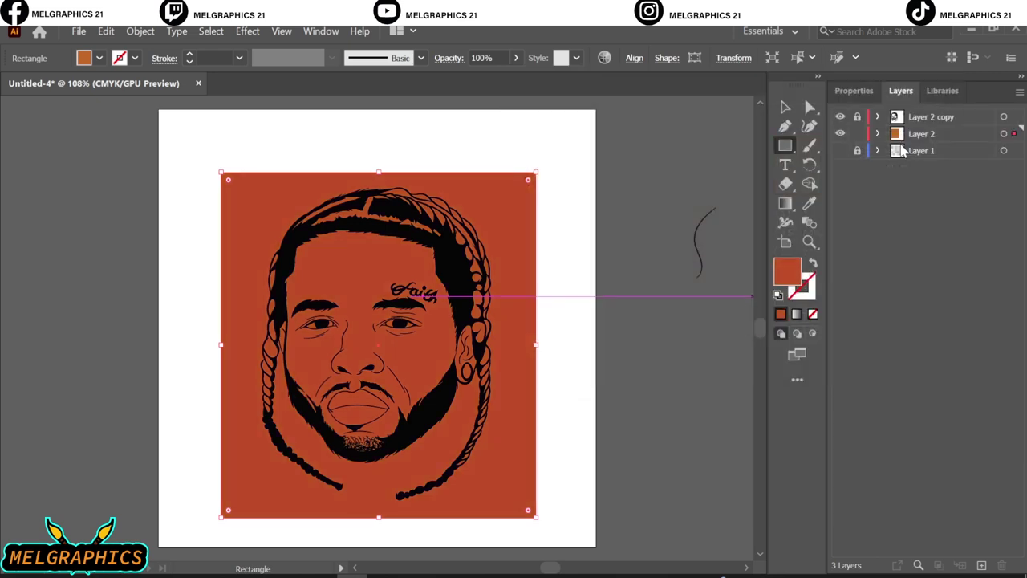
pyautogui.doubleClick(787, 270)
pyautogui.click(679, 184)
pyautogui.click(880, 144)
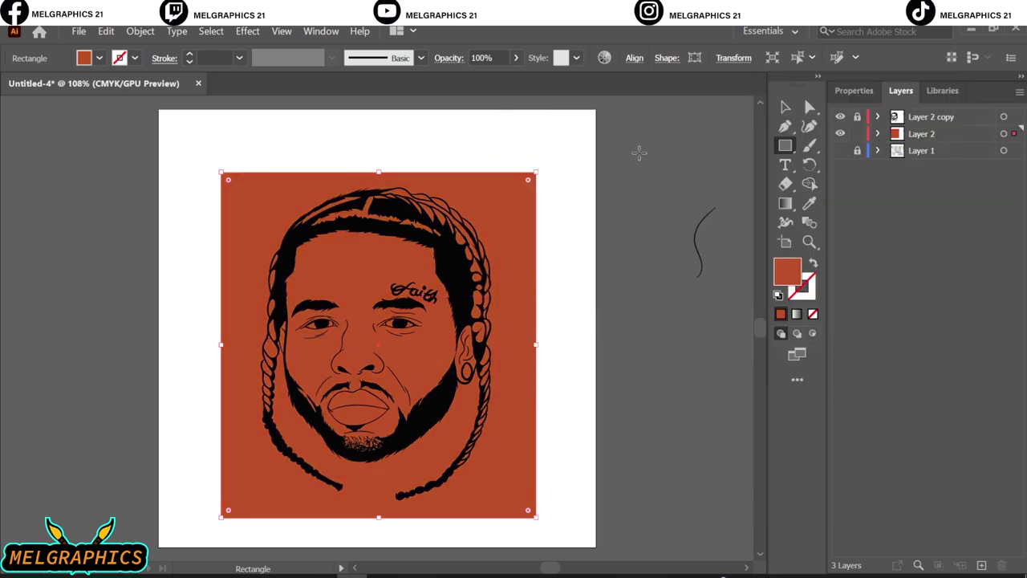
# Shift the fill toward a redder brown with Edit Colors > Adjust Color Balance, reducing magenta
pyautogui.press('v')
pyautogui.click(106, 30)
pyautogui.click(447, 392)
pyautogui.click(678, 434)
pyautogui.moveTo(804, 280)
pyautogui.mouseDown()
pyautogui.moveTo(794, 280)
pyautogui.moveTo(792, 304)
pyautogui.moveTo(807, 328)
pyautogui.mouseUp()
pyautogui.moveTo(799, 280); pyautogui.dragTo(794, 256)
pyautogui.click(828, 434)
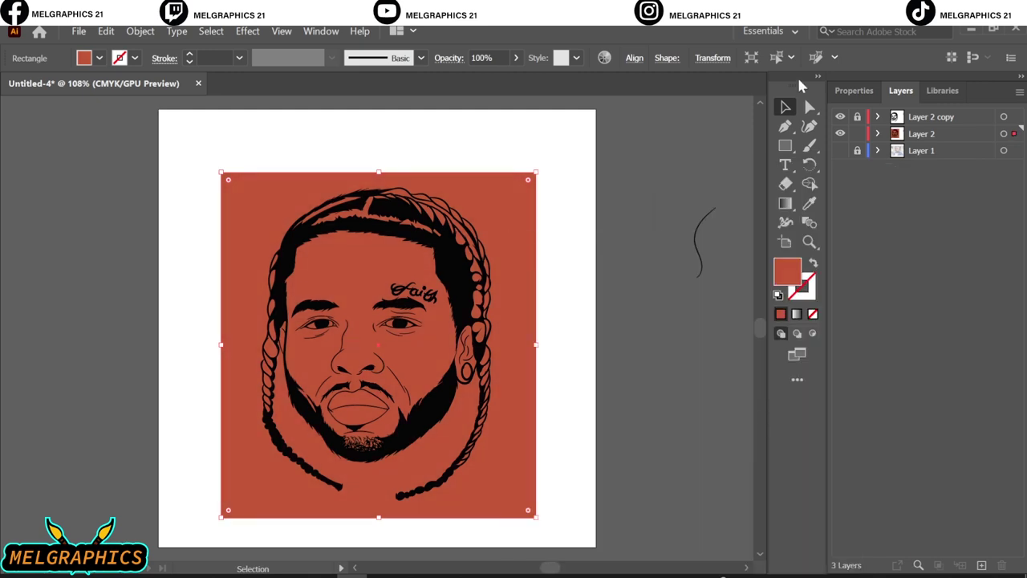
# Enter the grouped artwork in isolation mode and delete the red background piece
pyautogui.click(854, 91)
pyautogui.doubleClick(513, 425)
pyautogui.press('Delete')
# Expand the group in Layers and select the ear, braid and right hair pieces
pyautogui.click(901, 91)
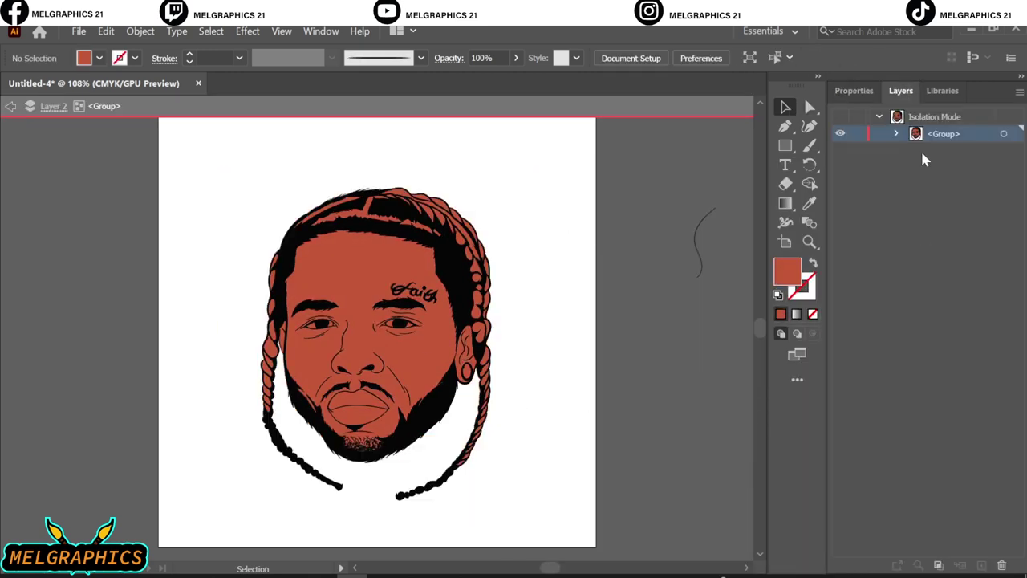
pyautogui.click(895, 133)
pyautogui.scroll(-5, 873, 244)
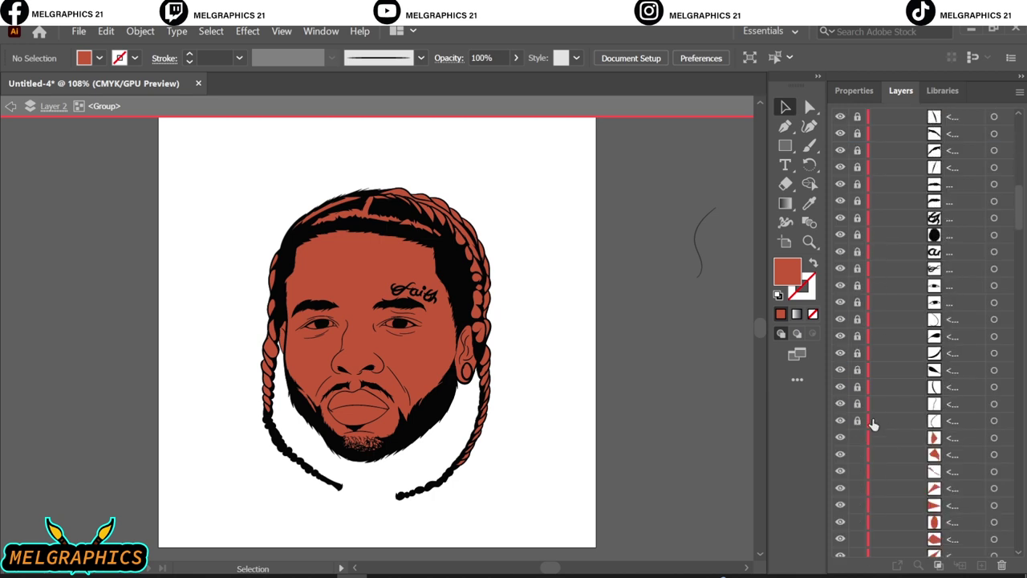
pyautogui.keyDown('alt'); pyautogui.scroll(3, 532, 334); pyautogui.keyUp('alt')
pyautogui.click(504, 361)
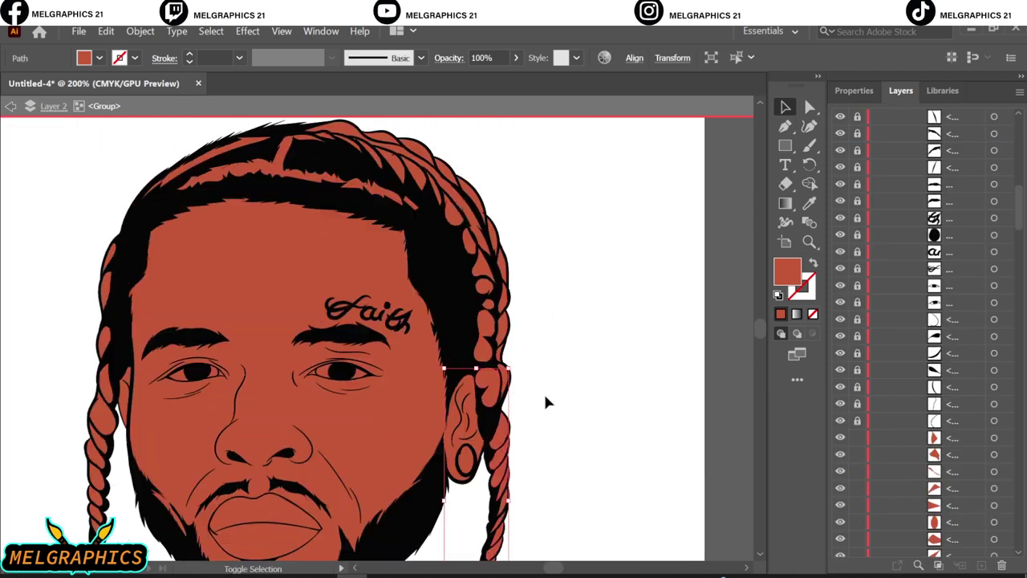
pyautogui.scroll(2, 498, 361)
pyautogui.click(433, 305)
pyautogui.doubleClick(787, 271)
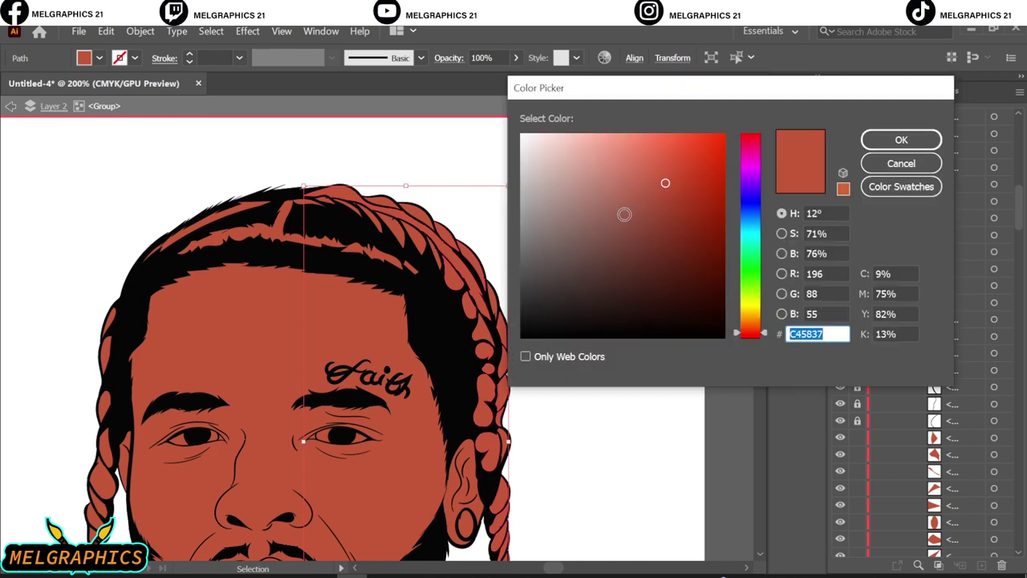
pyautogui.moveTo(547, 321); pyautogui.dragTo(626, 286)
pyautogui.press('Escape')
# Colour the hair strands across the top of the head with the sampled dark hair colour
pyautogui.click(598, 288)
pyautogui.scroll(-2, 541, 284)
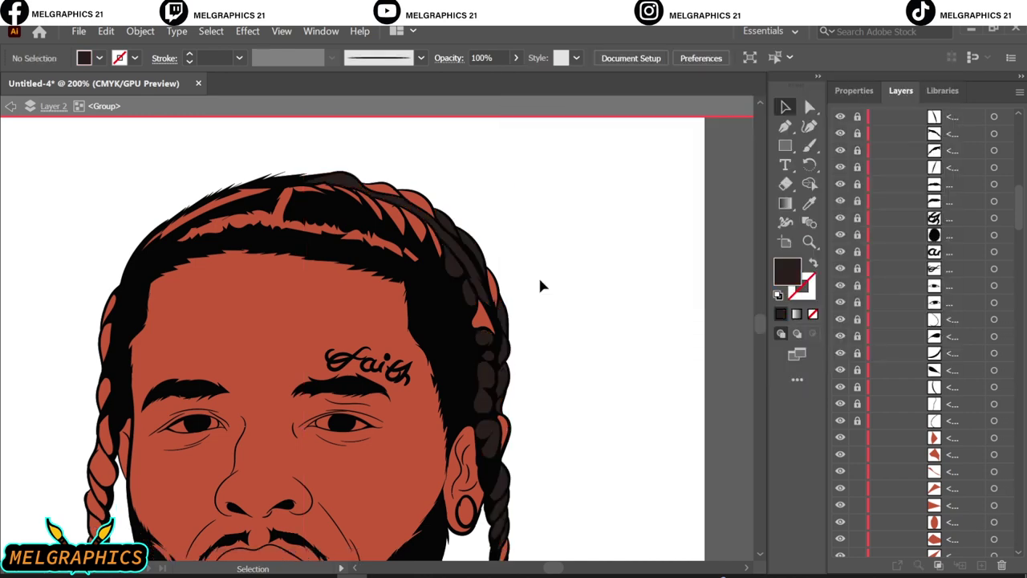
pyautogui.click(504, 289)
pyautogui.scroll(3, 507, 335)
pyautogui.click(355, 233)
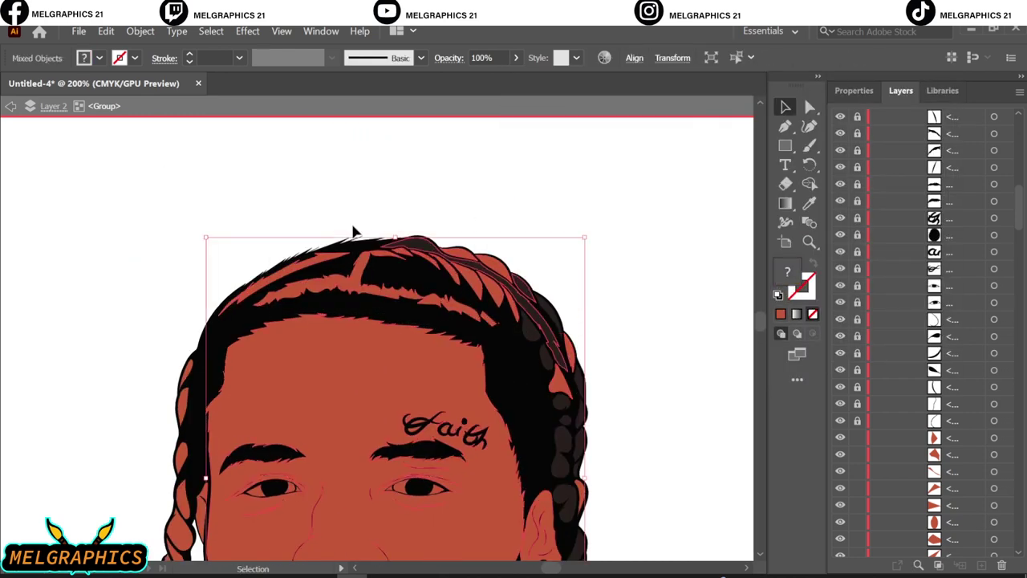
pyautogui.click(489, 263)
pyautogui.press('i')
pyautogui.click(530, 325)
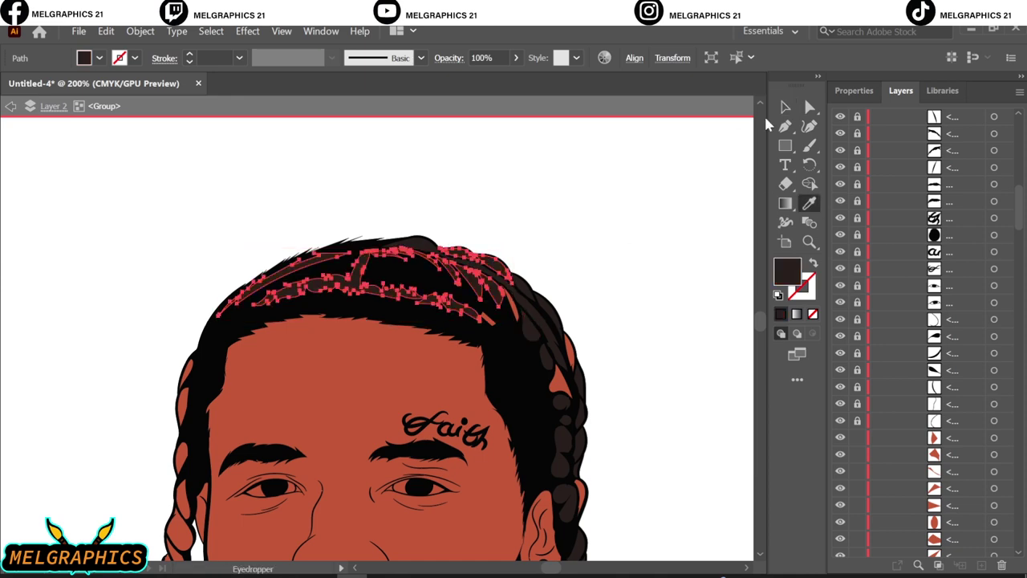
pyautogui.click(785, 107)
# Recolour the small braid, a hair strand and the left braid dark using the Eyedropper
pyautogui.scroll(-5, 561, 361)
pyautogui.click(586, 461)
pyautogui.scroll(3, 609, 434)
pyautogui.scroll(2, 408, 298)
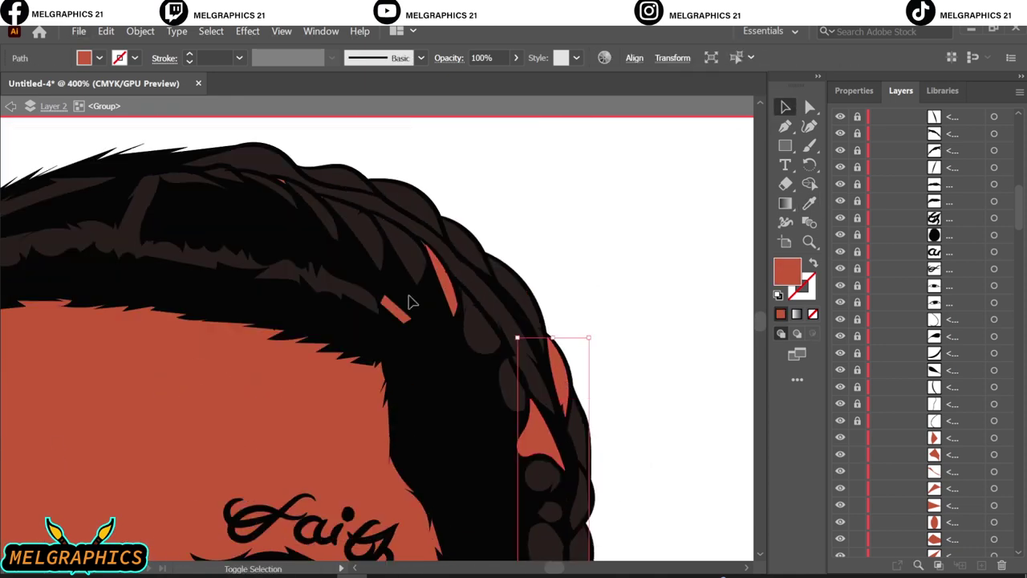
pyautogui.scroll(2, 321, 257)
pyautogui.scroll(3, 711, 482)
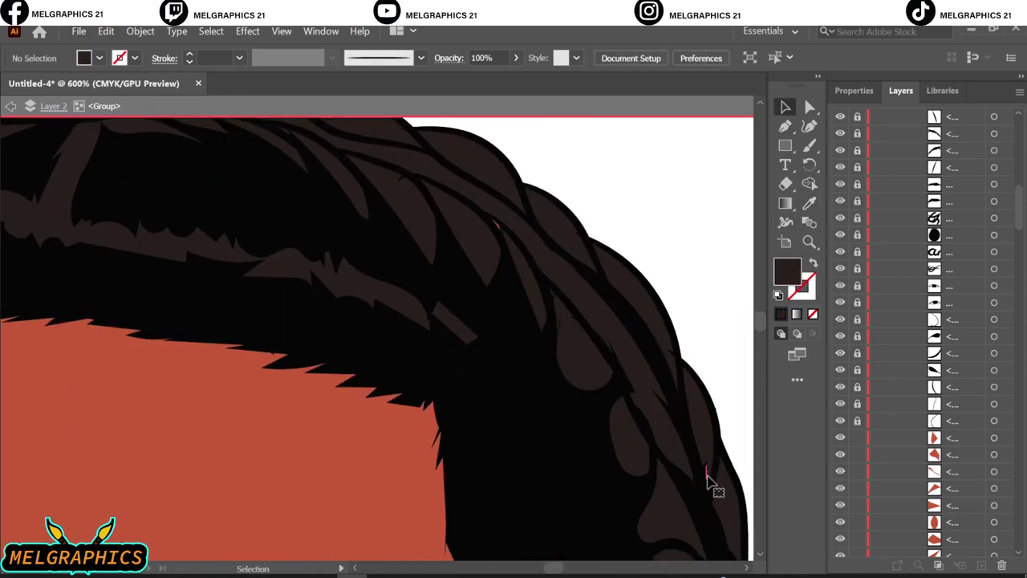
pyautogui.click(706, 477)
pyautogui.scroll(3, 501, 228)
pyautogui.hotkey('ctrl', '0')
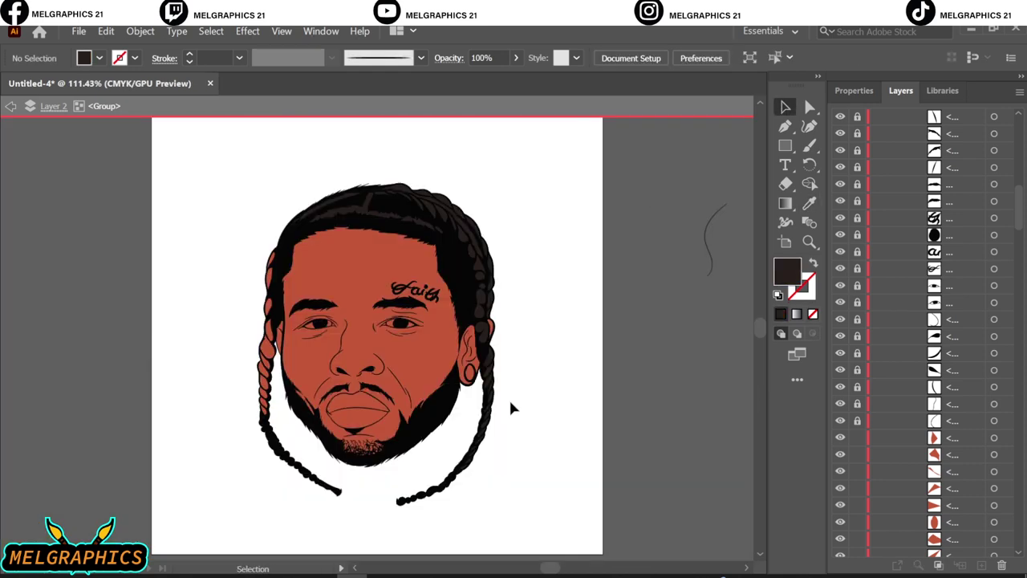
pyautogui.scroll(3, 283, 317)
pyautogui.click(311, 413)
pyautogui.scroll(1, 313, 421)
pyautogui.scroll(3, 313, 419)
pyautogui.press('i')
pyautogui.click(470, 236)
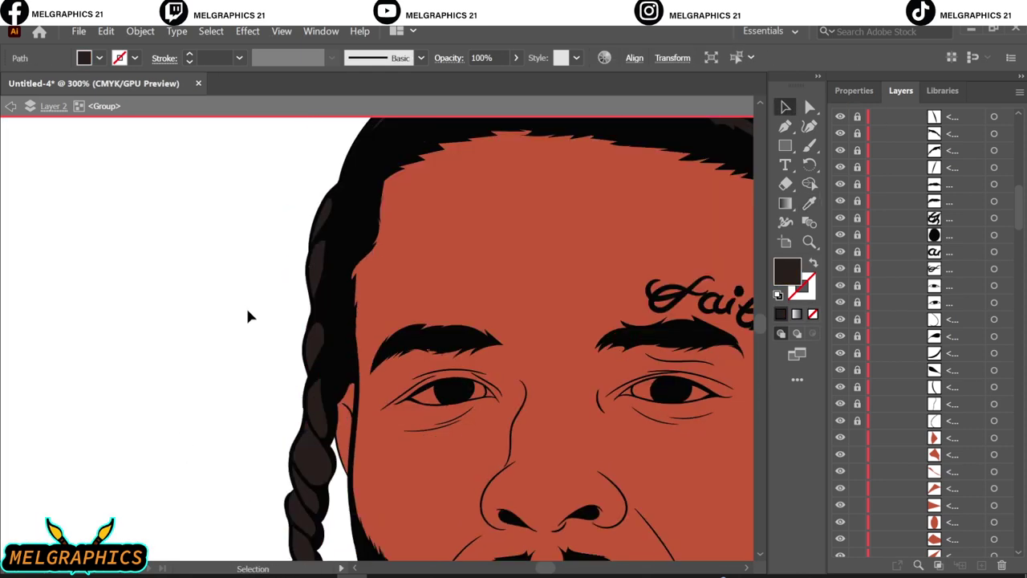
# Make the earring light grey from the fill swatches
pyautogui.click(248, 316)
pyautogui.hotkey('ctrl', '1')
pyautogui.click(99, 57)
pyautogui.click(32, 93)
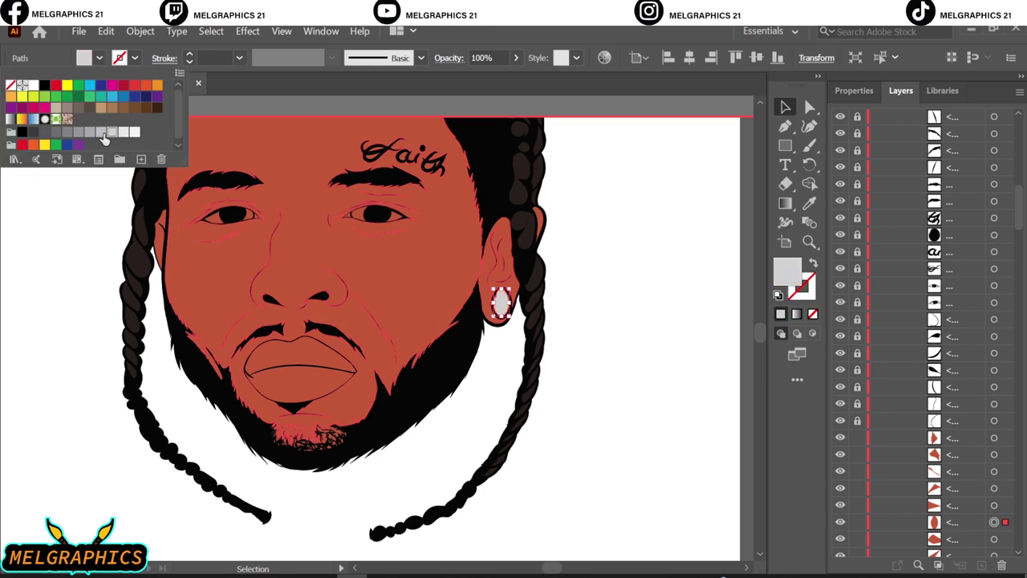
pyautogui.click(85, 270)
# Fill the inner eye corner shapes with a dark crimson
pyautogui.click(316, 273)
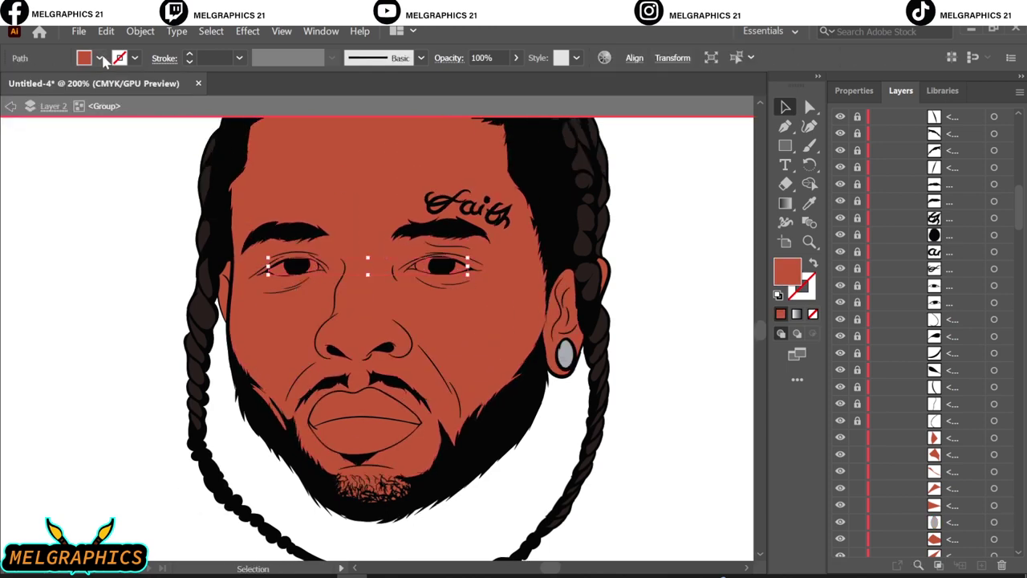
pyautogui.scroll(3, 361, 260)
pyautogui.doubleClick(786, 272)
pyautogui.moveTo(750, 287); pyautogui.dragTo(750, 136)
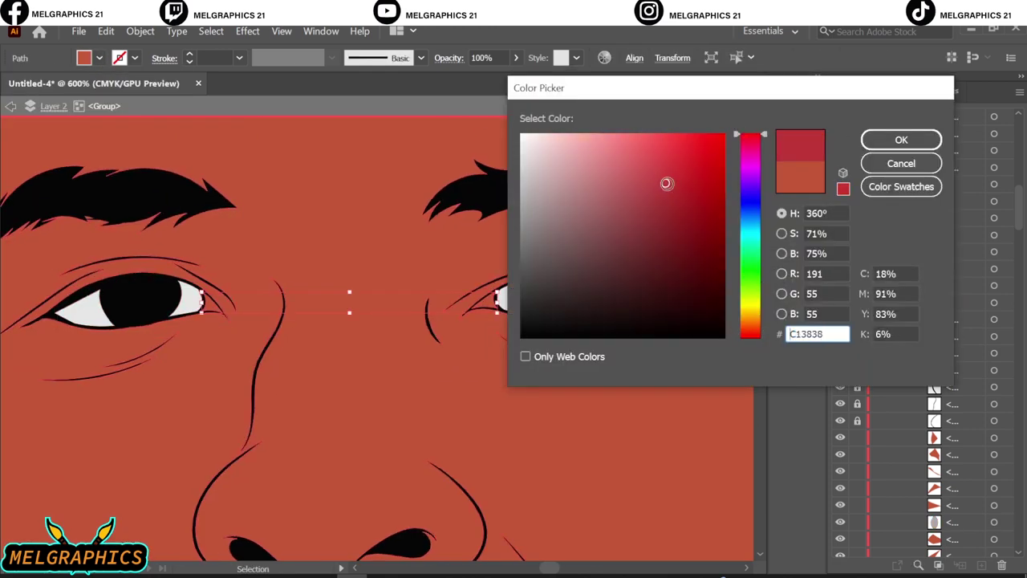
pyautogui.click(679, 232)
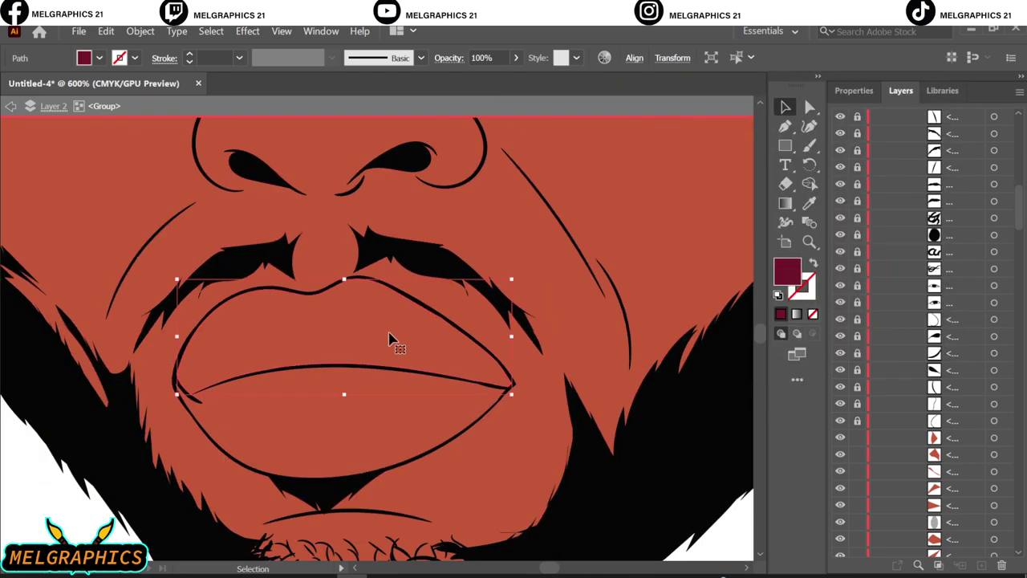
# Give the upper lip a dark red and the lower lip a muted red, then exit isolation mode
pyautogui.click(661, 257)
pyautogui.click(901, 140)
pyautogui.click(337, 433)
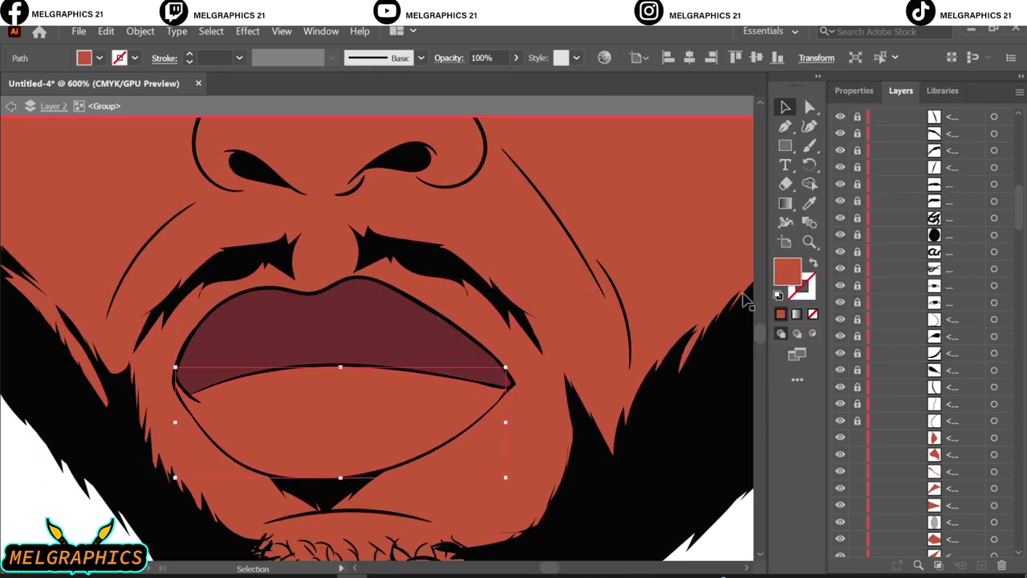
pyautogui.doubleClick(786, 271)
pyautogui.click(633, 228)
pyautogui.click(901, 139)
pyautogui.doubleClick(786, 271)
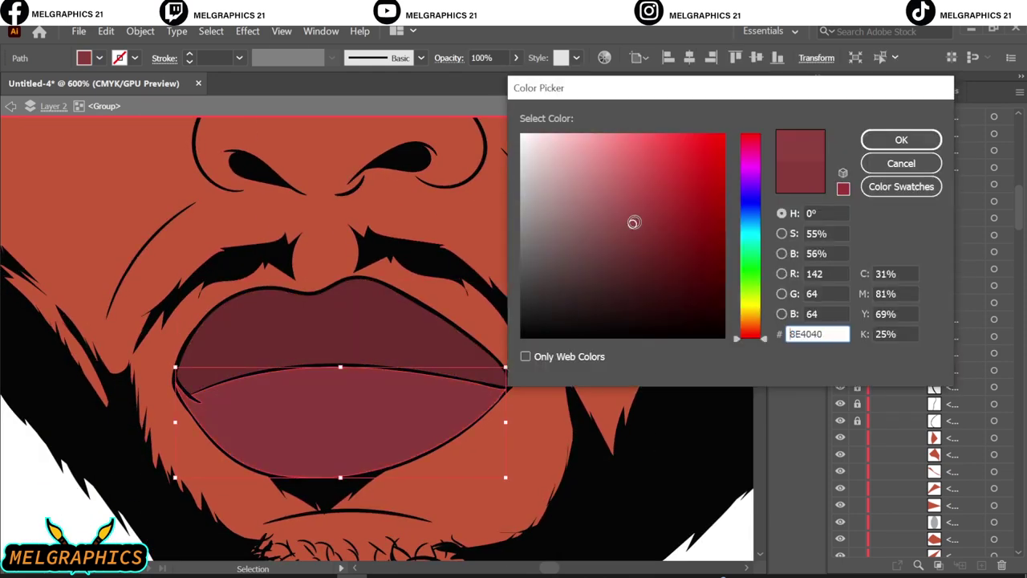
pyautogui.click(901, 137)
pyautogui.hotkey('ctrl', 'shift', 'a')
pyautogui.hotkey('ctrl', '0')
pyautogui.doubleClick(728, 387)
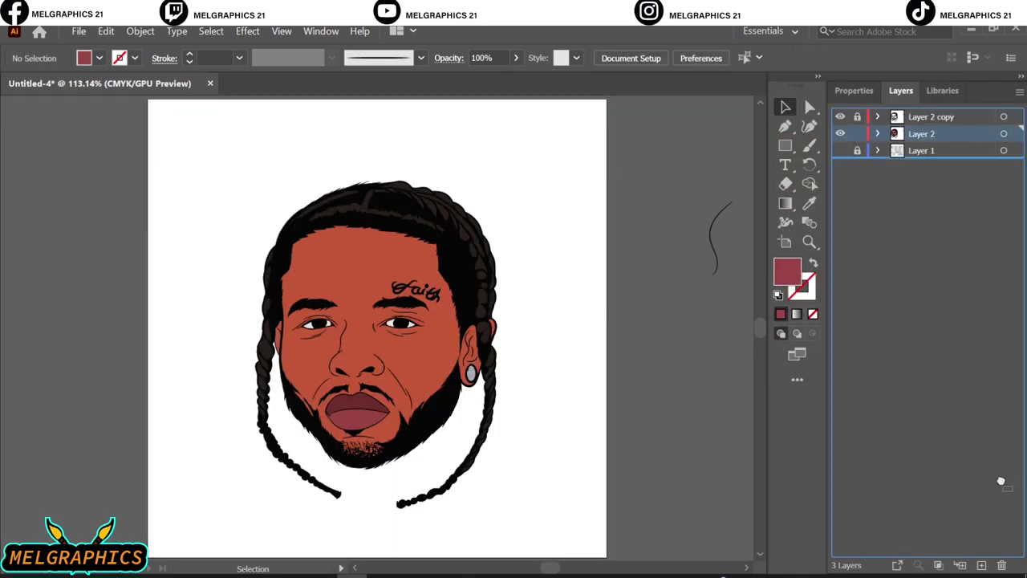
# Duplicate the coloured layer, lock the line art, add a new shading layer and show the skin layer
pyautogui.click(809, 106)
pyautogui.click(397, 243)
pyautogui.hotkey('ctrl', 'shift', 'a')
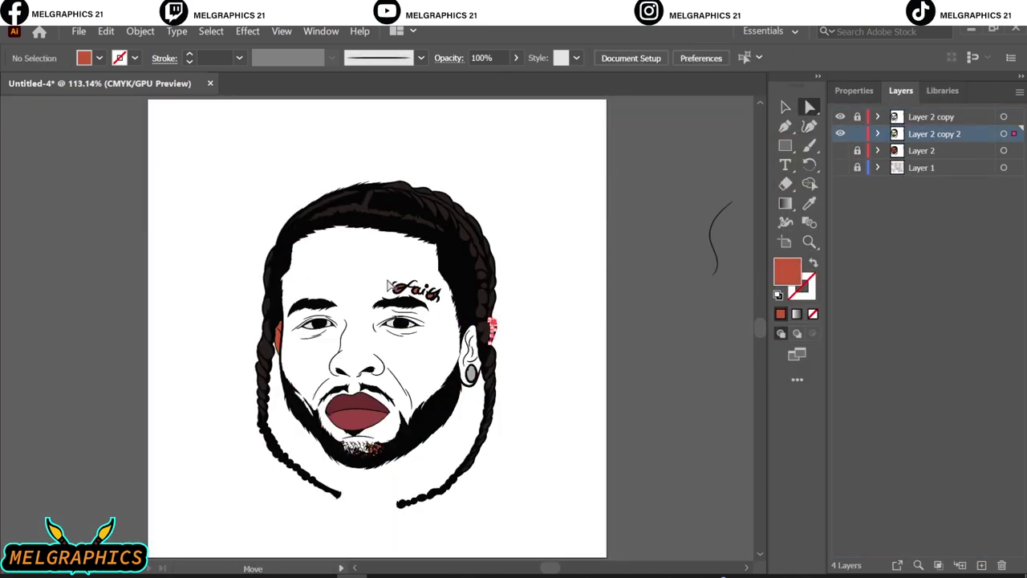
pyautogui.scroll(5, 393, 474)
pyautogui.click(361, 413)
pyautogui.hotkey('ctrl', 'shift', 'a')
pyautogui.hotkey('ctrl', '0')
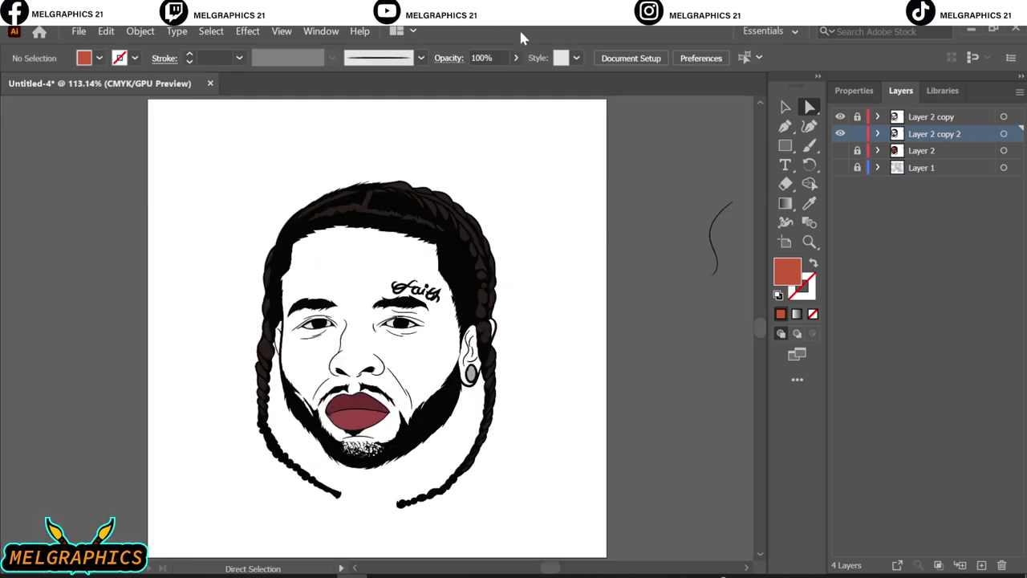
pyautogui.click(857, 134)
pyautogui.hotkey('ctrl', 'l')
pyautogui.click(840, 167)
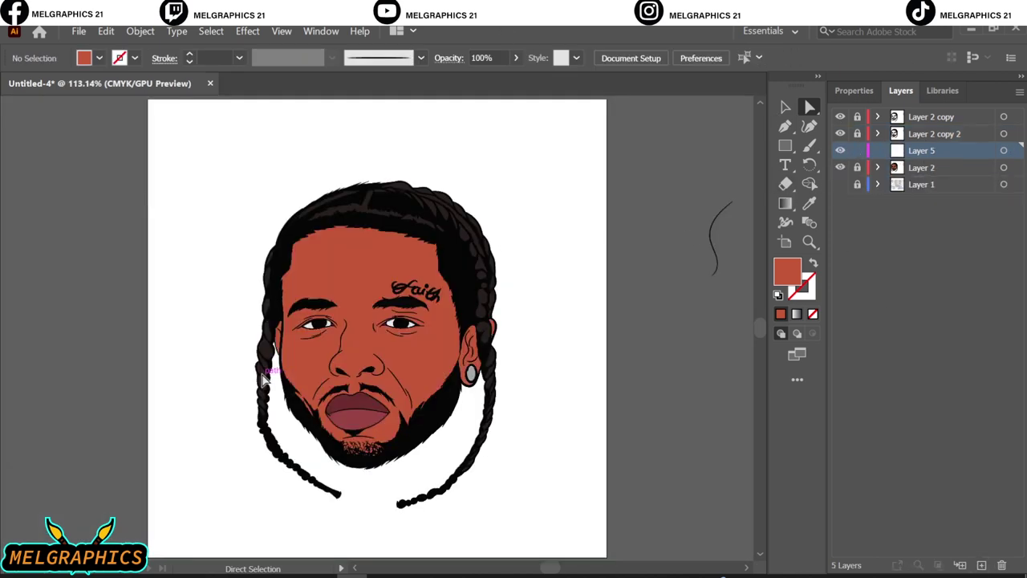
# Pick a darker red fill and draw a shadow along the right cheek toward the jaw
pyautogui.scroll(5, 375, 369)
pyautogui.doubleClick(786, 271)
pyautogui.moveTo(666, 209); pyautogui.dragTo(662, 205)
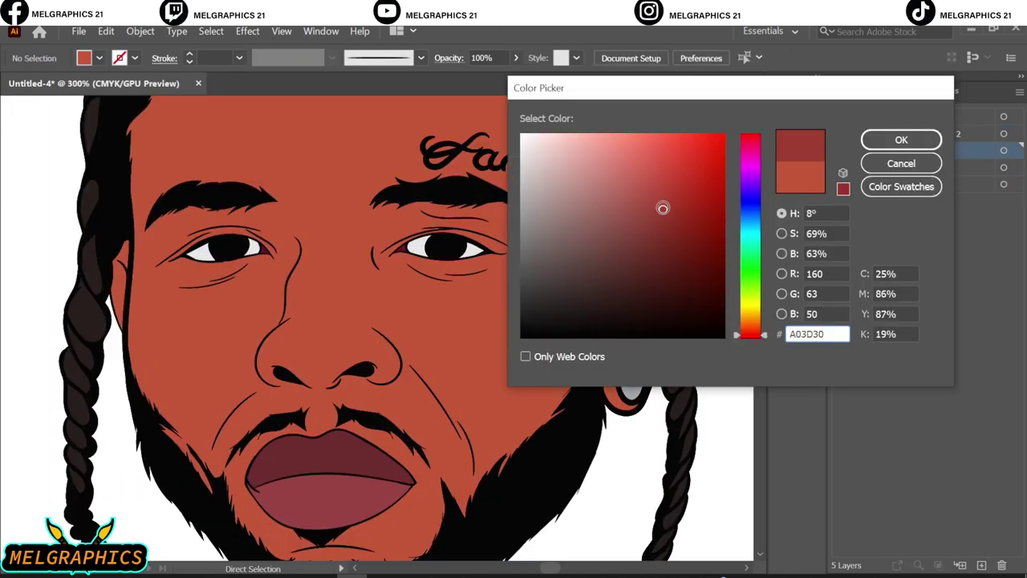
pyautogui.click(901, 140)
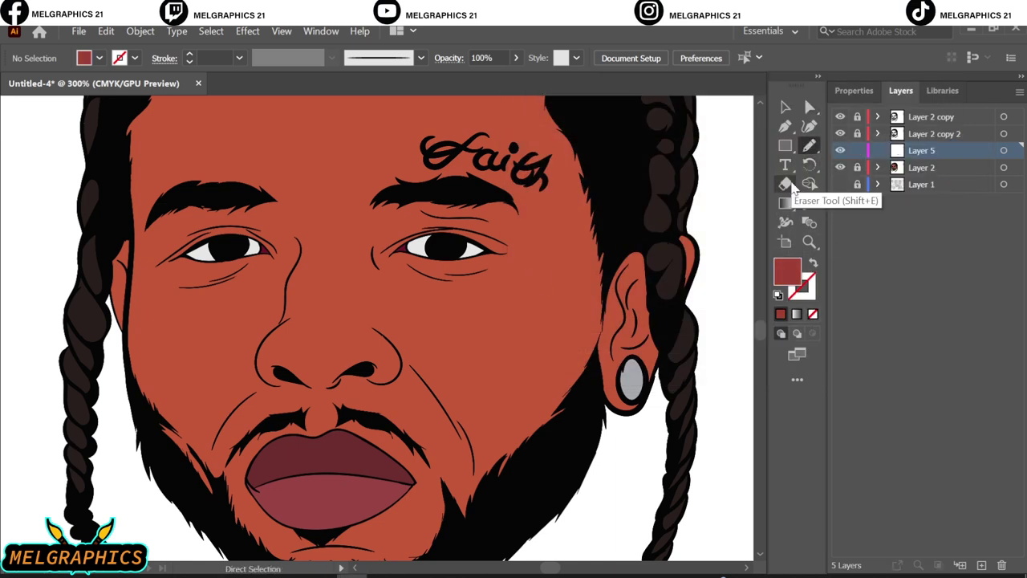
pyautogui.scroll(-2, 551, 254)
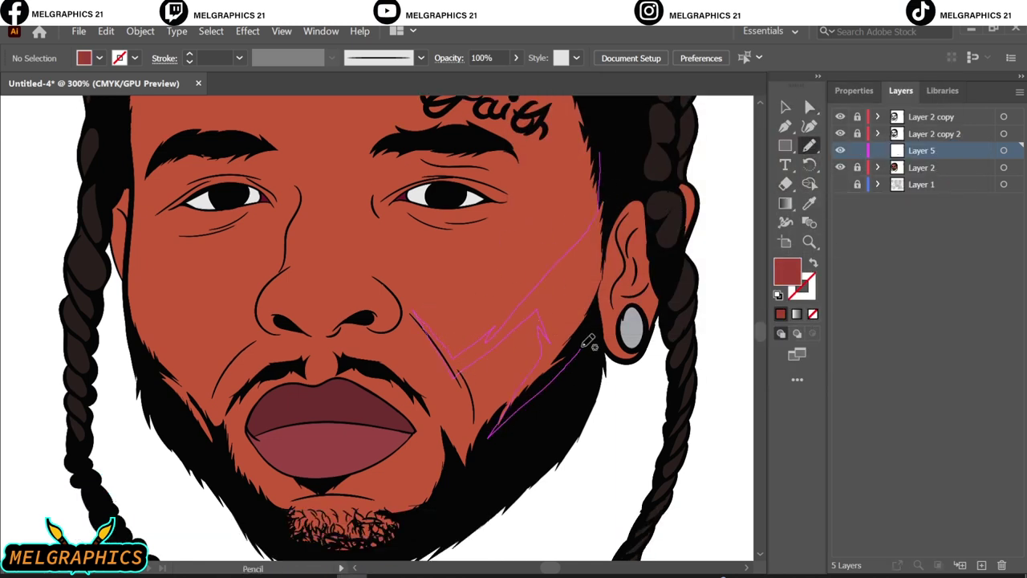
pyautogui.moveTo(556, 340); pyautogui.dragTo(561, 203)
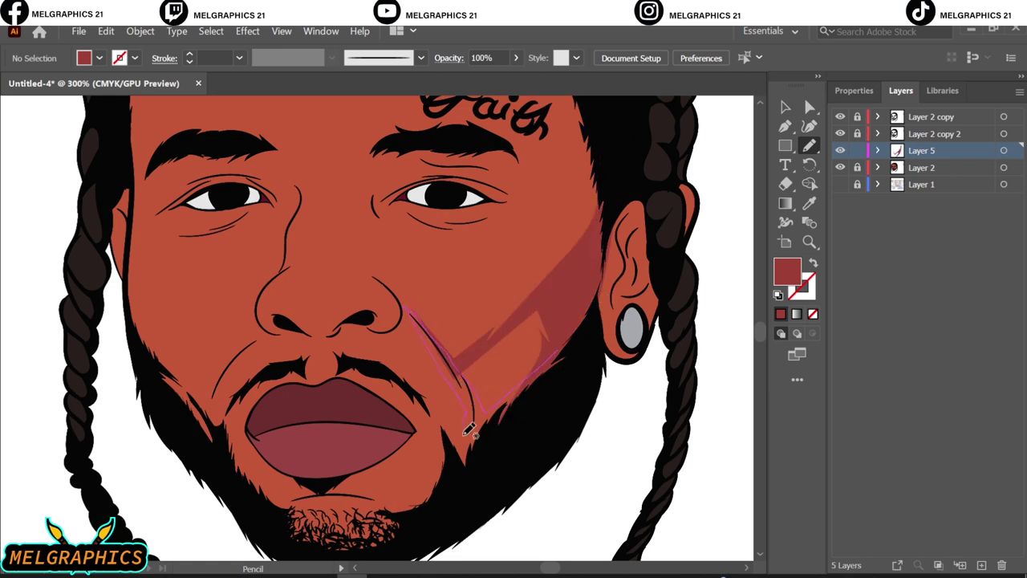
pyautogui.moveTo(469, 429)
pyautogui.mouseDown()
pyautogui.moveTo(453, 371)
pyautogui.moveTo(478, 449)
pyautogui.mouseUp()
pyautogui.scroll(3, 309, 286)
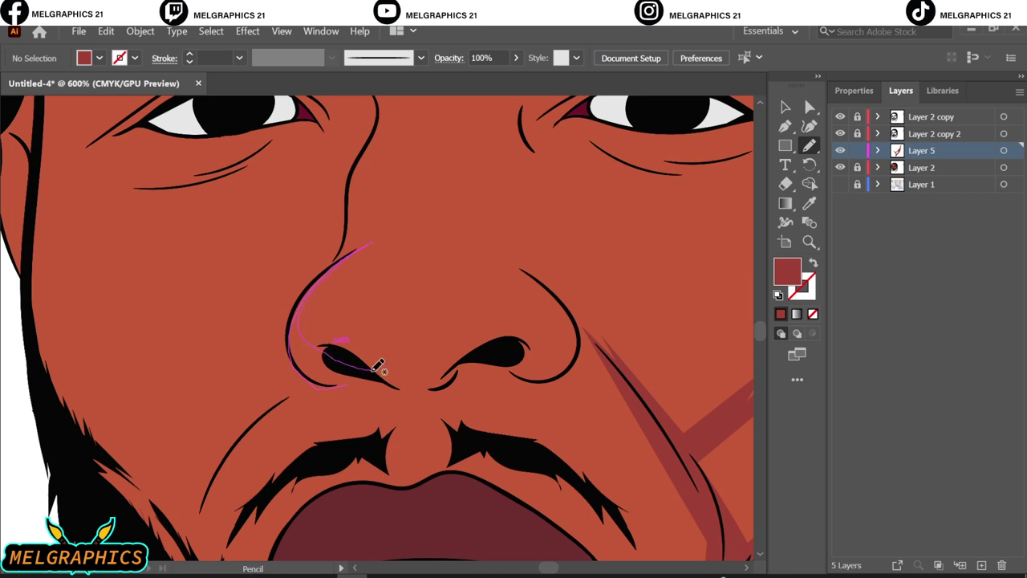
# Draw shadow shapes beside both sides of the nose, under the nostril and on its top
pyautogui.moveTo(480, 340); pyautogui.dragTo(506, 325)
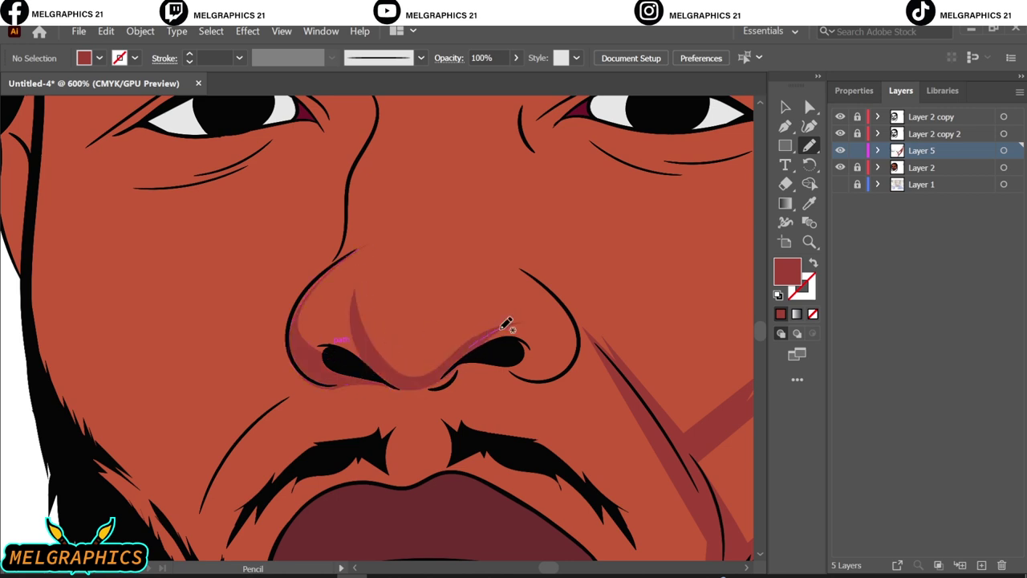
pyautogui.moveTo(496, 367); pyautogui.dragTo(481, 343)
pyautogui.moveTo(633, 380); pyautogui.dragTo(612, 337)
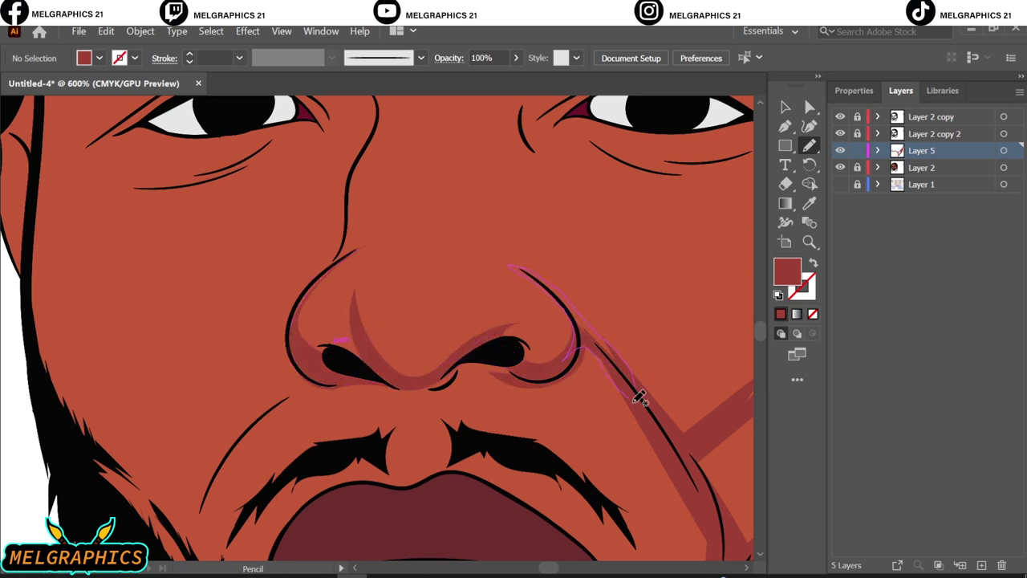
pyautogui.moveTo(639, 397)
pyautogui.mouseDown()
pyautogui.moveTo(560, 291)
pyautogui.moveTo(572, 295)
pyautogui.mouseUp()
pyautogui.moveTo(526, 255); pyautogui.dragTo(482, 284)
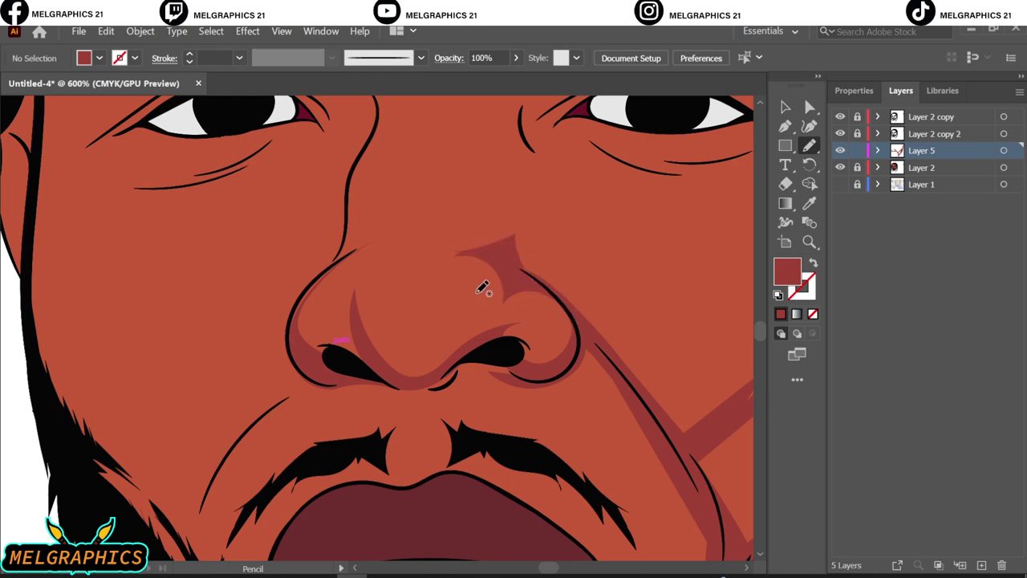
pyautogui.hotkey('ctrl', '0')
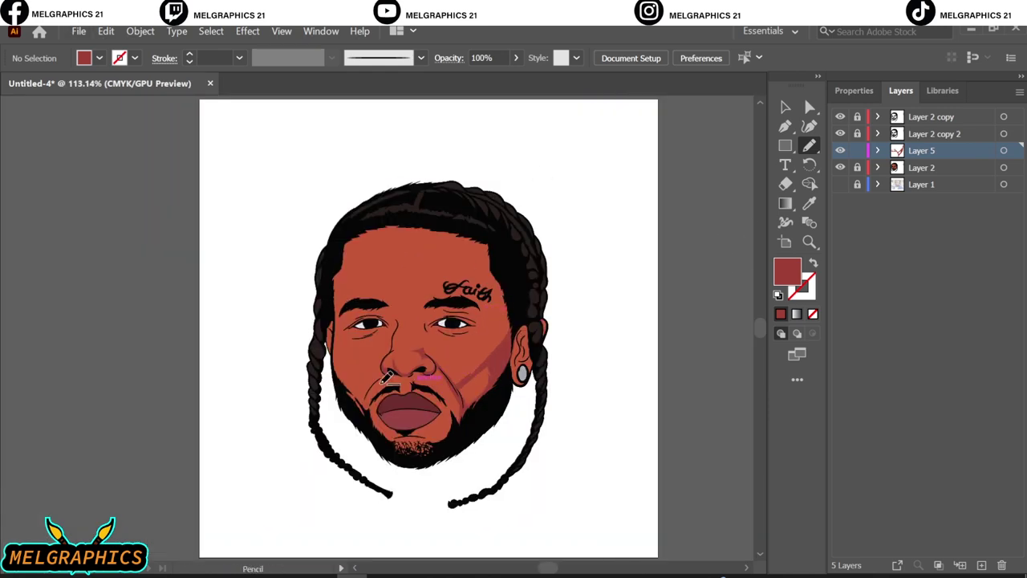
pyautogui.scroll(5, 342, 368)
pyautogui.hotkey('ctrl', '0')
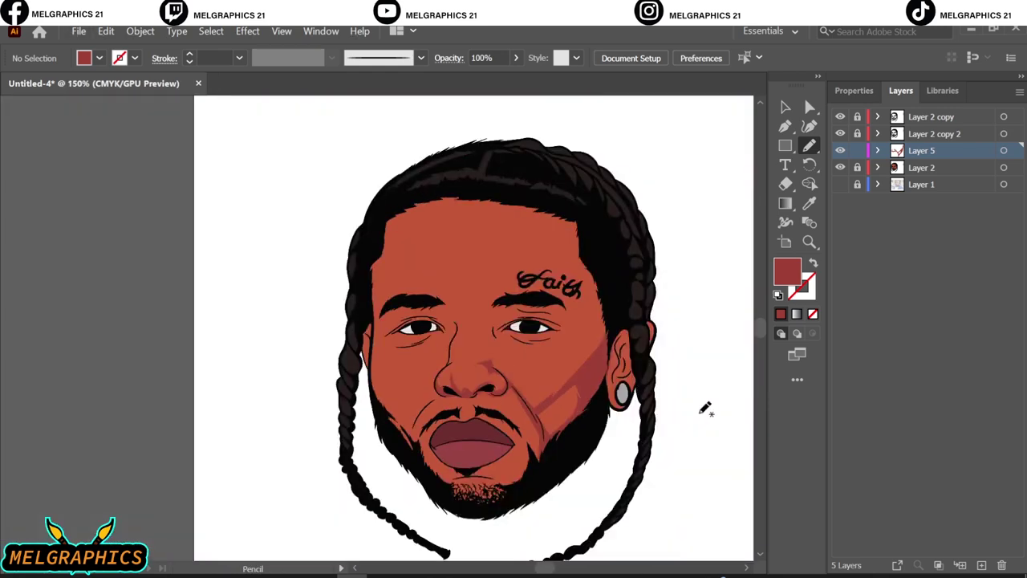
pyautogui.scroll(4, 522, 401)
# Shade from the lower lip to the chin, around the chin beard and over the mustache
pyautogui.moveTo(409, 282); pyautogui.dragTo(433, 409)
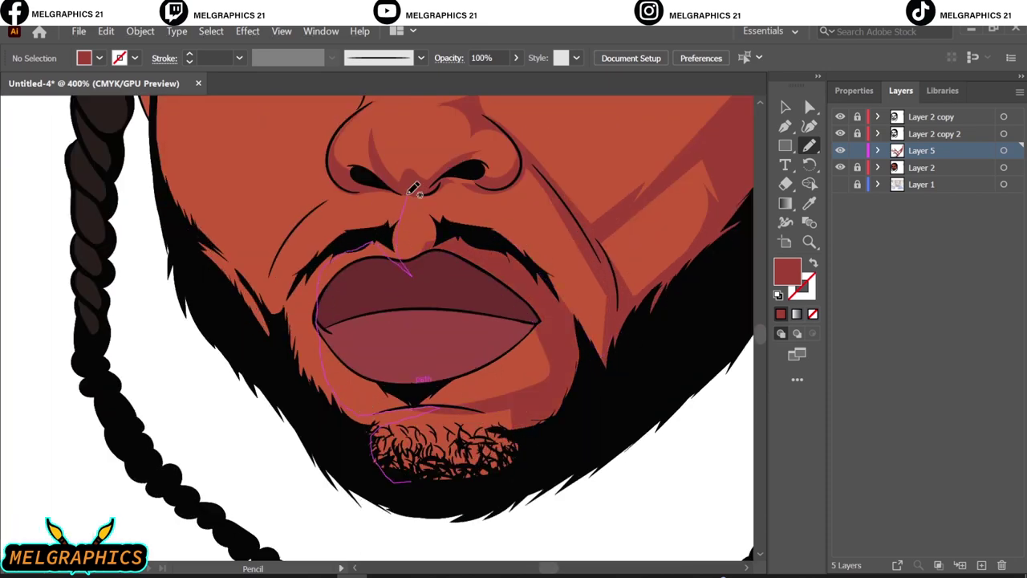
pyautogui.moveTo(513, 404); pyautogui.dragTo(517, 430)
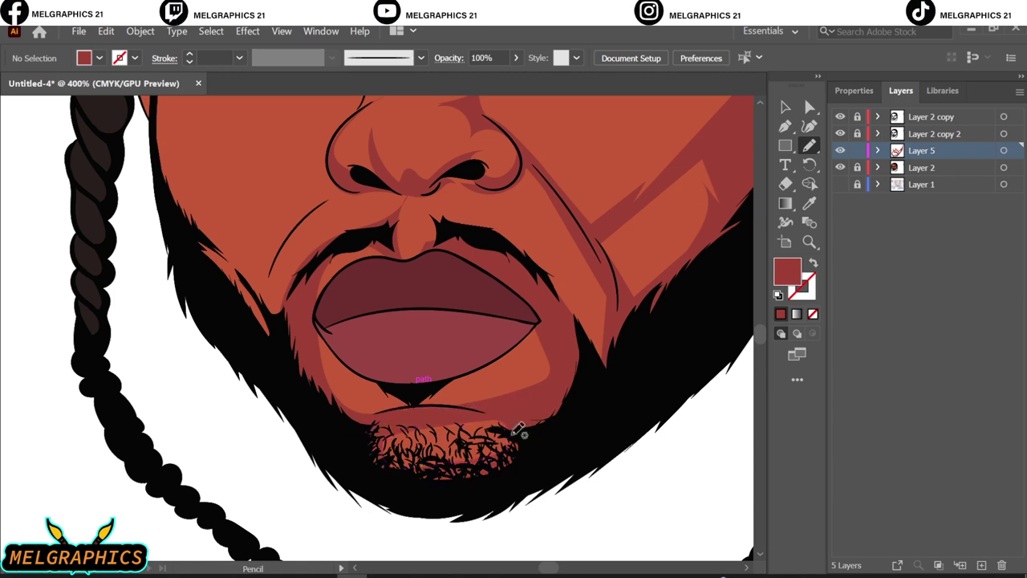
pyautogui.scroll(2, 449, 176)
pyautogui.moveTo(609, 481)
pyautogui.mouseDown()
pyautogui.moveTo(439, 371)
pyautogui.moveTo(401, 222)
pyautogui.mouseUp()
pyautogui.hotkey('ctrl', '0')
pyautogui.press('v')
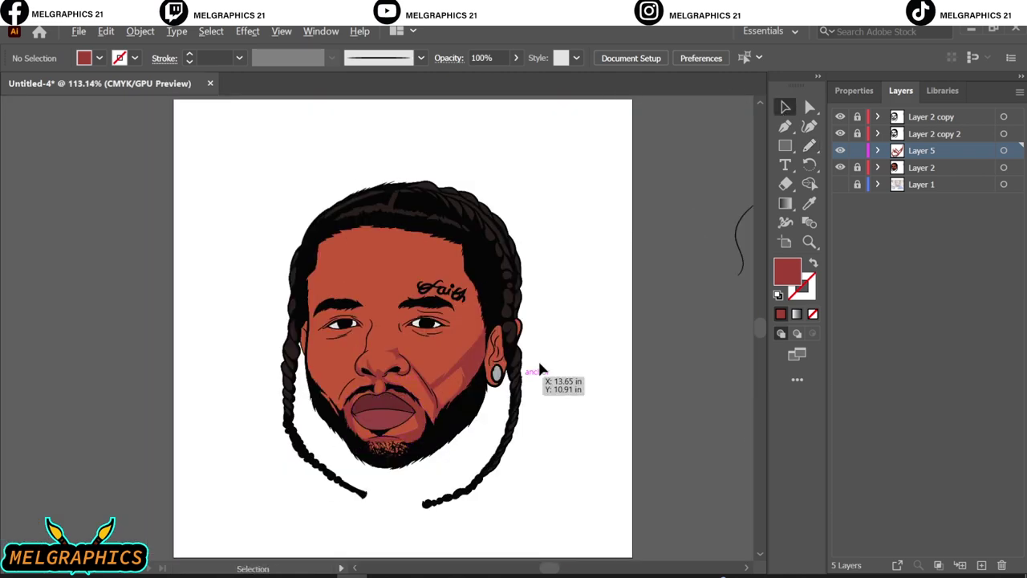
pyautogui.scroll(3, 470, 366)
pyautogui.press('n')
# Draw darker shadows down the right temple and cheek and along the jaw beside the beard
pyautogui.moveTo(457, 484); pyautogui.dragTo(492, 452)
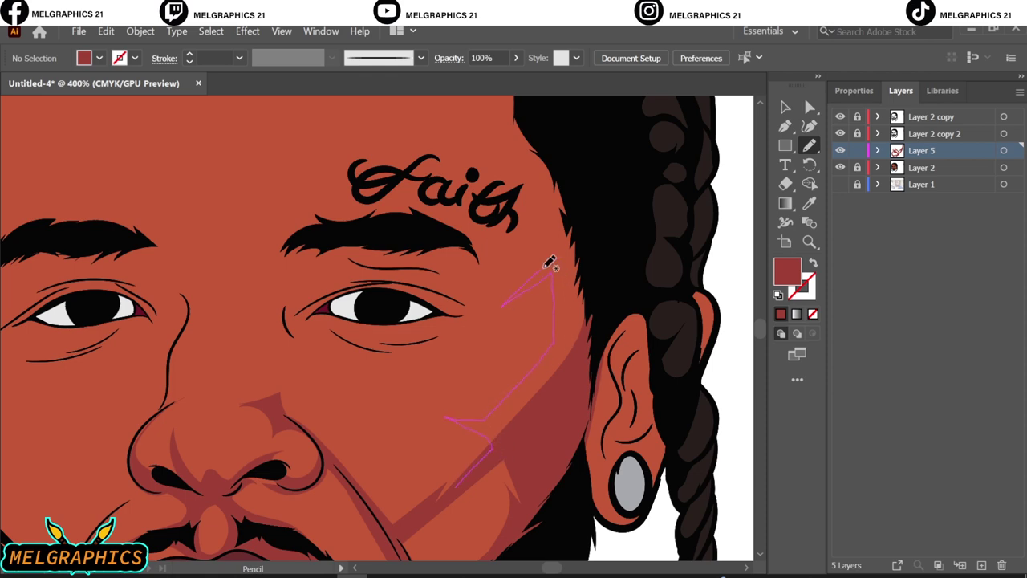
pyautogui.moveTo(550, 264)
pyautogui.mouseDown()
pyautogui.moveTo(492, 458)
pyautogui.moveTo(471, 475)
pyautogui.mouseUp()
pyautogui.moveTo(488, 416); pyautogui.dragTo(550, 385)
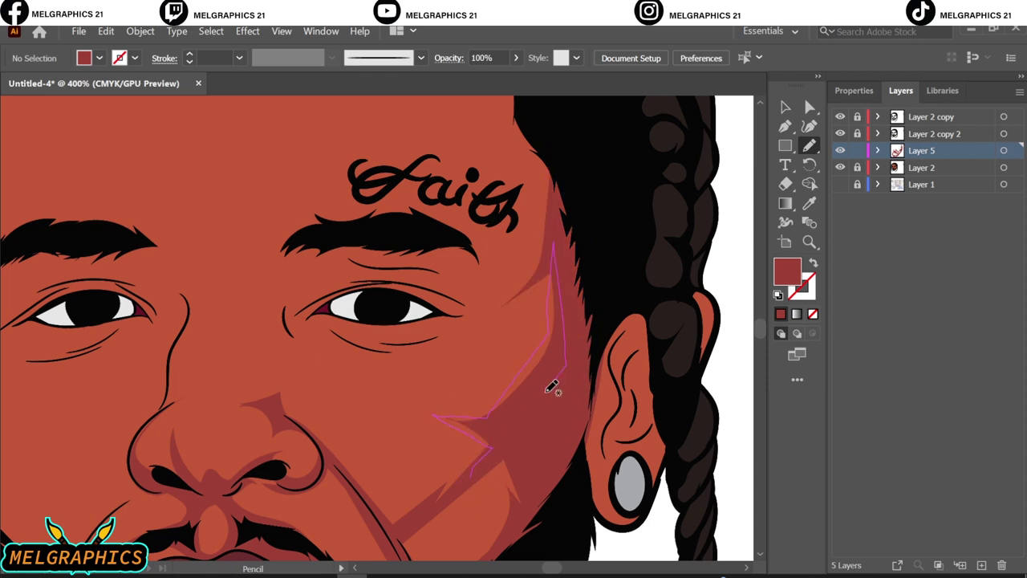
pyautogui.hotkey('ctrl', '0')
pyautogui.scroll(3, 494, 456)
pyautogui.moveTo(309, 283); pyautogui.dragTo(398, 382)
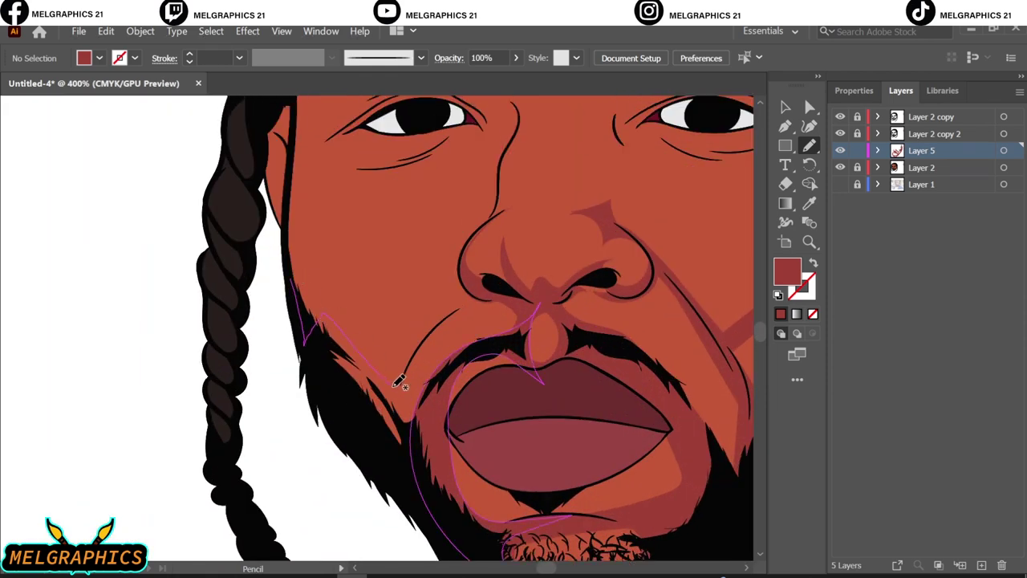
pyautogui.moveTo(305, 130); pyautogui.dragTo(307, 133)
pyautogui.moveTo(393, 415); pyautogui.dragTo(425, 435)
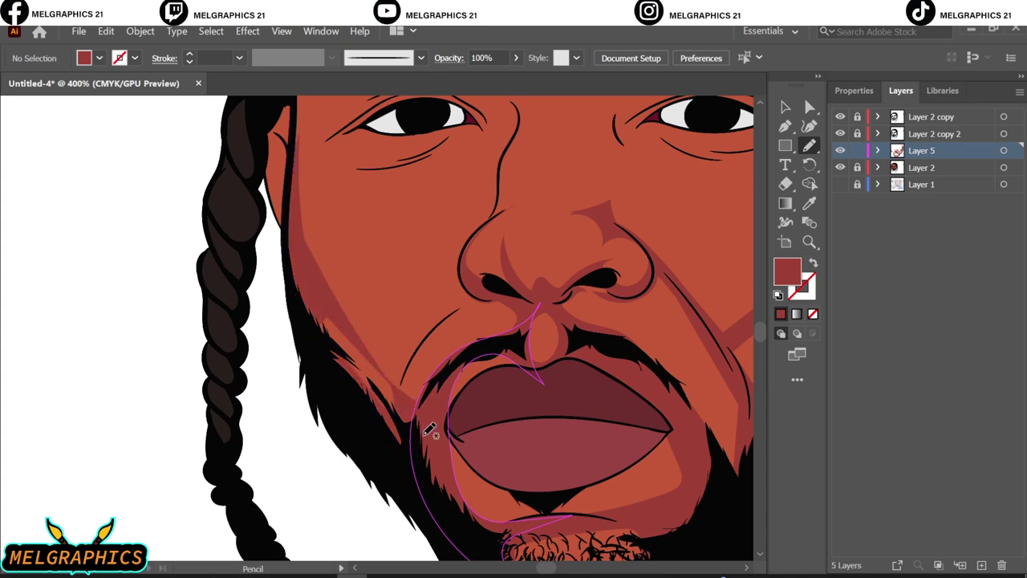
pyautogui.hotkey('ctrl', '0')
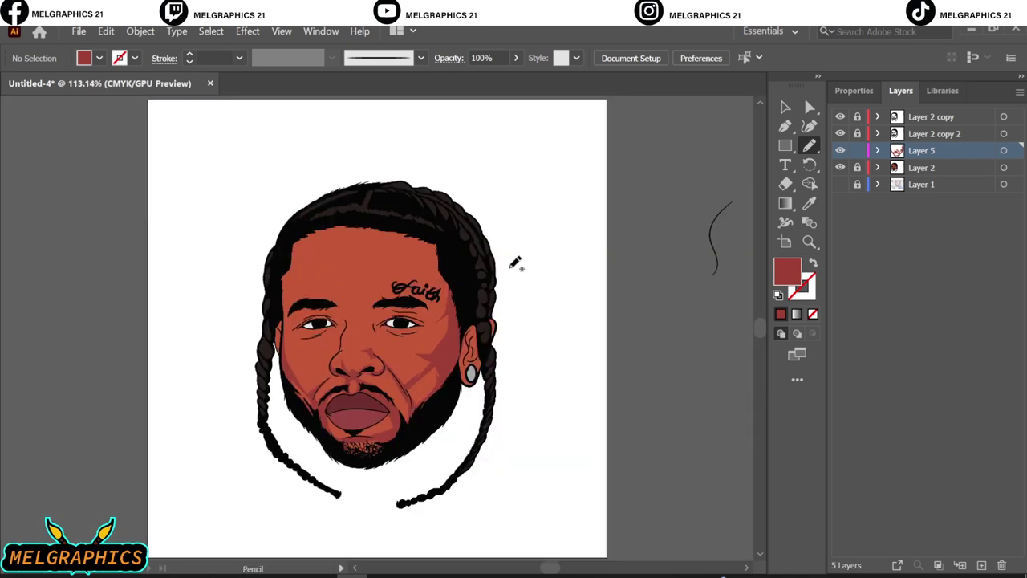
pyautogui.scroll(4, 345, 341)
# Draw darker shadow shapes beside and under both eyes, by the eyebrow and nose bridge
pyautogui.scroll(1, 543, 303)
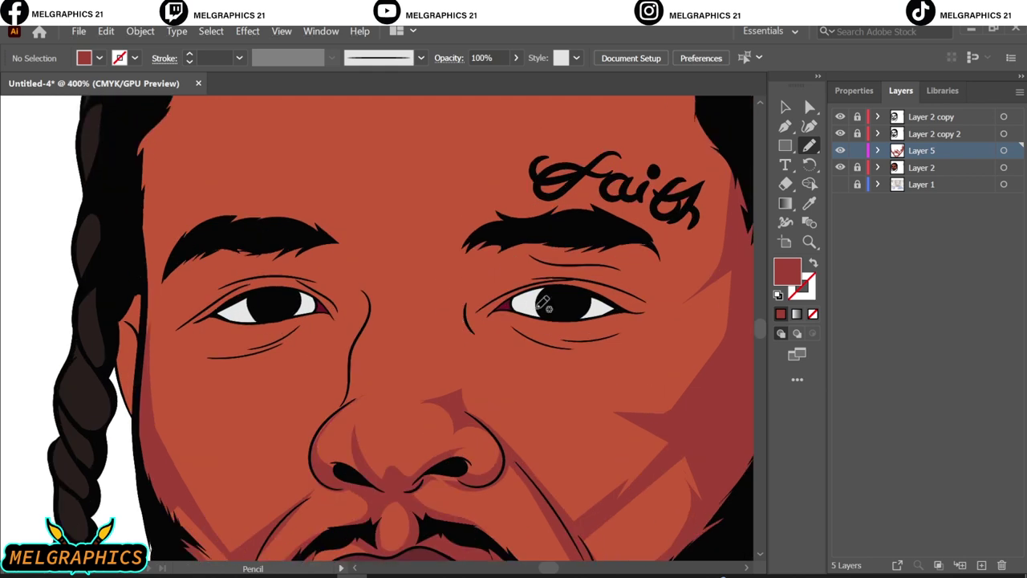
pyautogui.moveTo(491, 350); pyautogui.dragTo(546, 233)
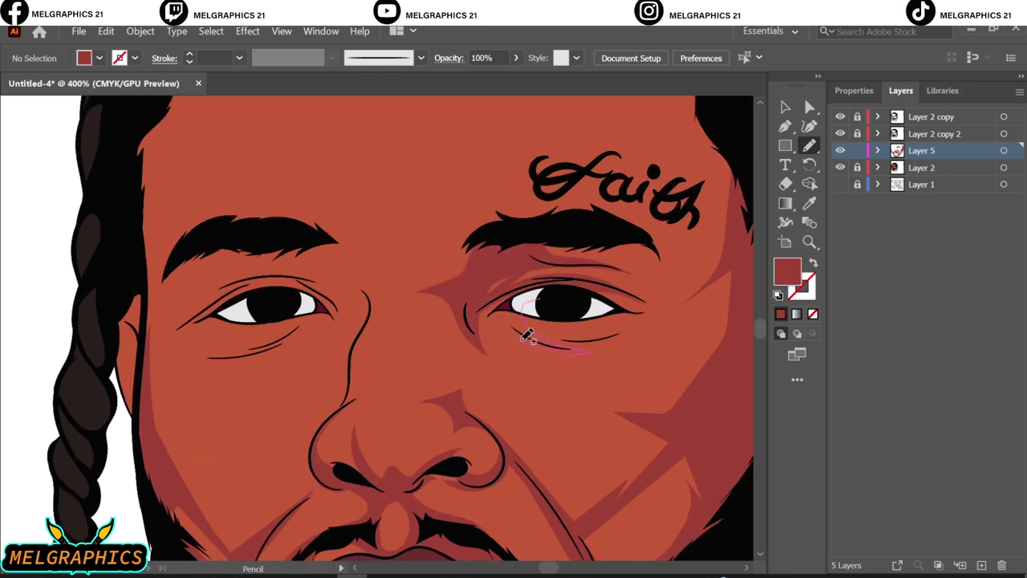
pyautogui.moveTo(527, 336)
pyautogui.mouseDown()
pyautogui.moveTo(594, 307)
pyautogui.moveTo(653, 316)
pyautogui.mouseUp()
pyautogui.scroll(2, 355, 340)
pyautogui.hscroll(-2, 356, 339)
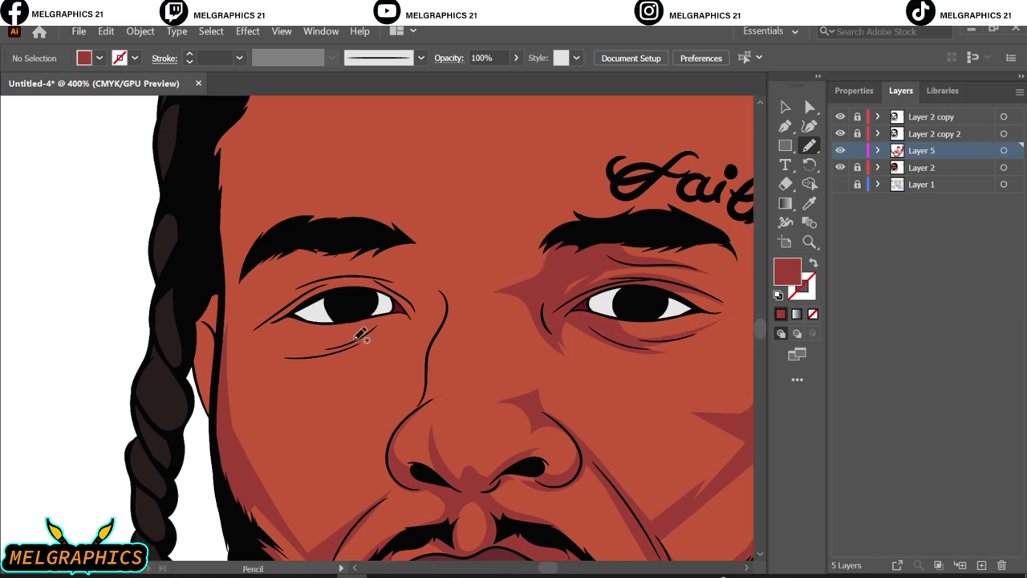
pyautogui.moveTo(365, 337)
pyautogui.mouseDown()
pyautogui.moveTo(308, 358)
pyautogui.moveTo(365, 337)
pyautogui.mouseUp()
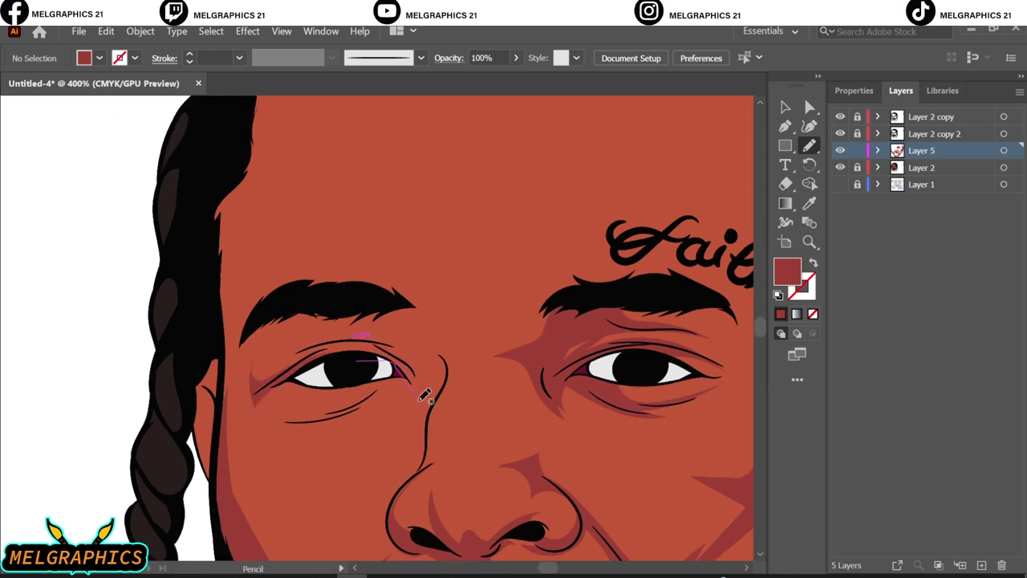
pyautogui.moveTo(432, 303); pyautogui.dragTo(378, 354)
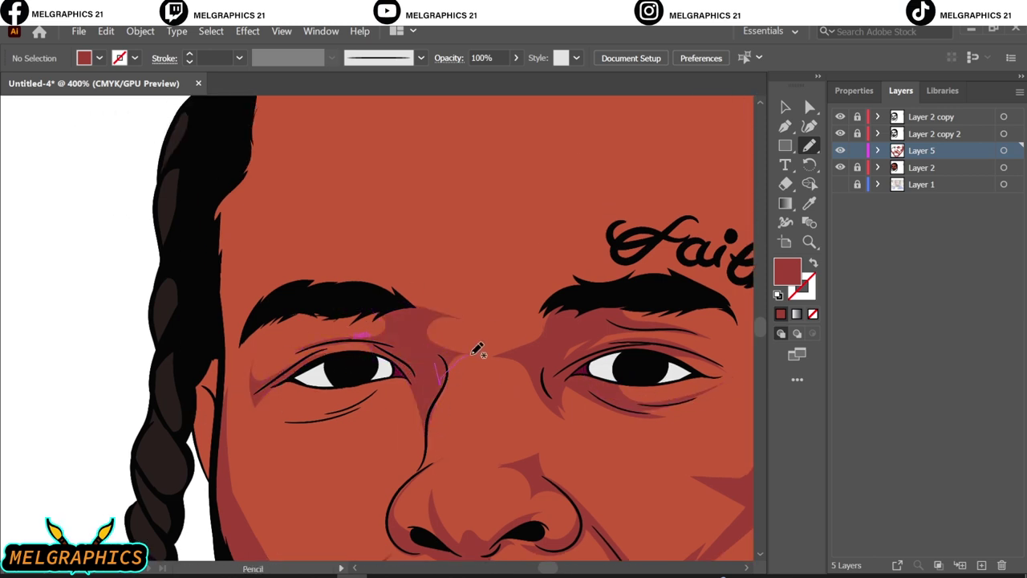
pyautogui.moveTo(576, 282); pyautogui.dragTo(555, 290)
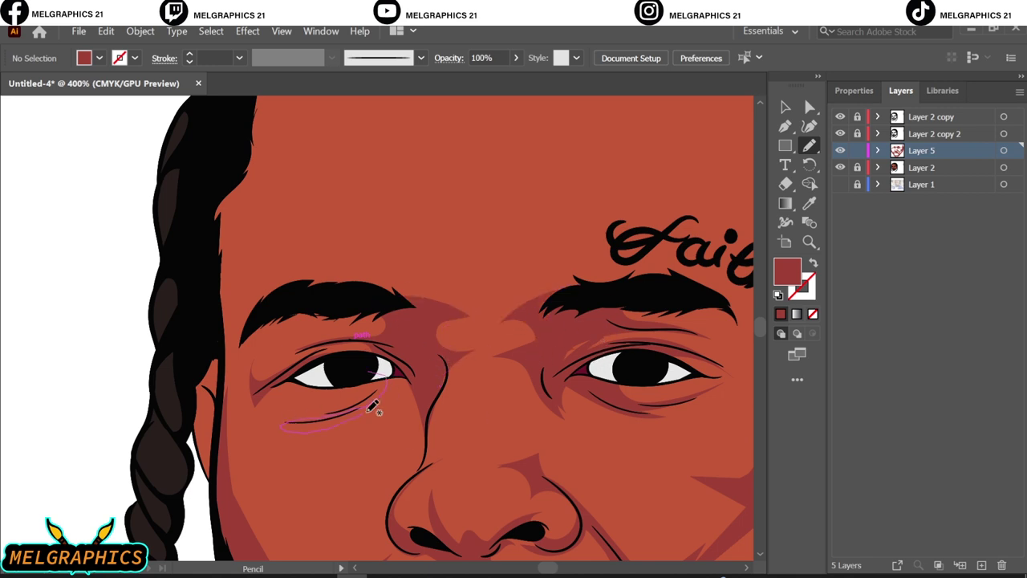
pyautogui.moveTo(372, 408); pyautogui.dragTo(379, 374)
# Draw a closed shadow shape along the side of the nose
pyautogui.scroll(2, 425, 419)
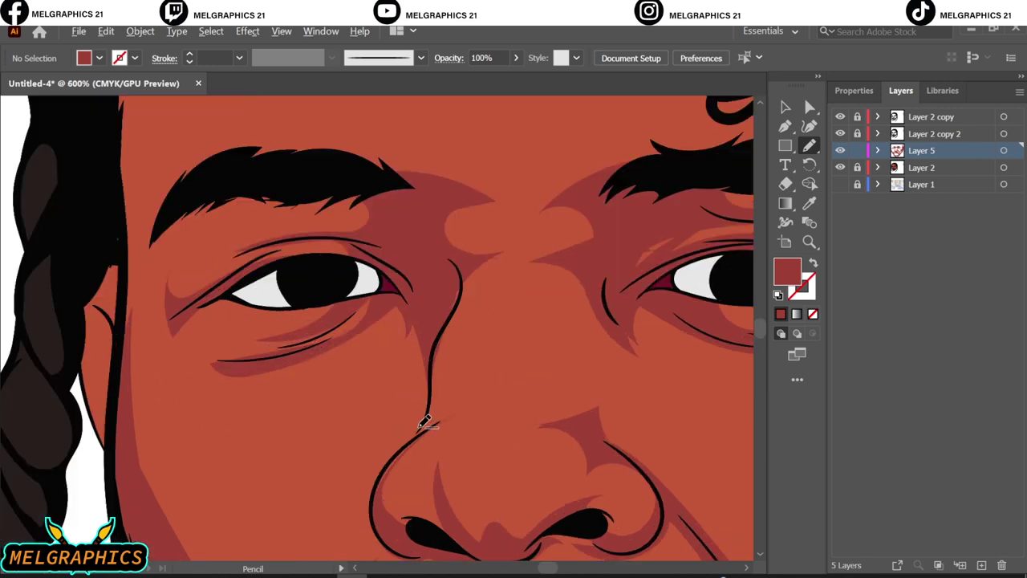
pyautogui.moveTo(358, 525); pyautogui.dragTo(442, 352)
pyautogui.moveTo(377, 449); pyautogui.dragTo(385, 433)
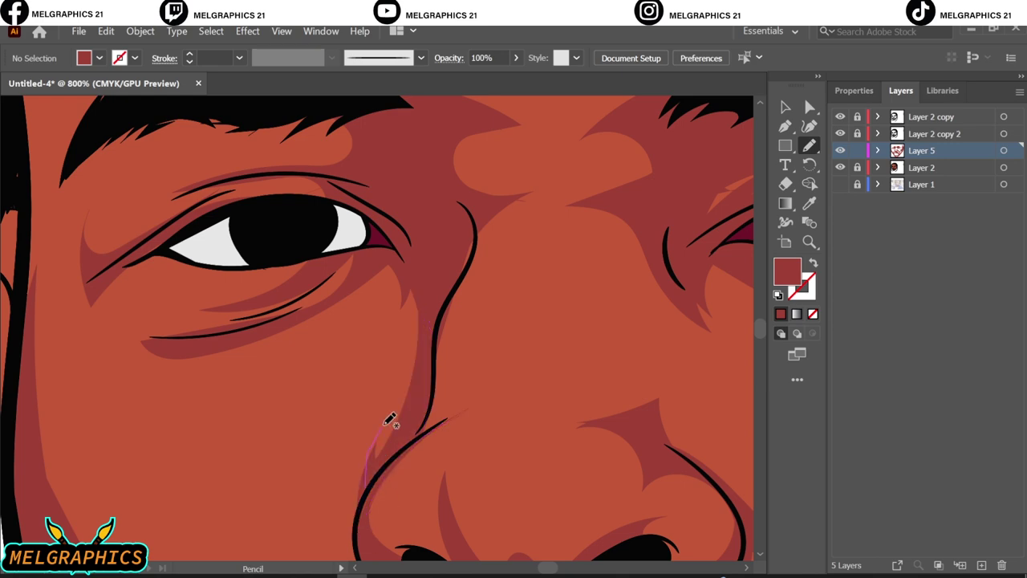
pyautogui.scroll(-2, 466, 285)
pyautogui.hotkey('ctrl', '0')
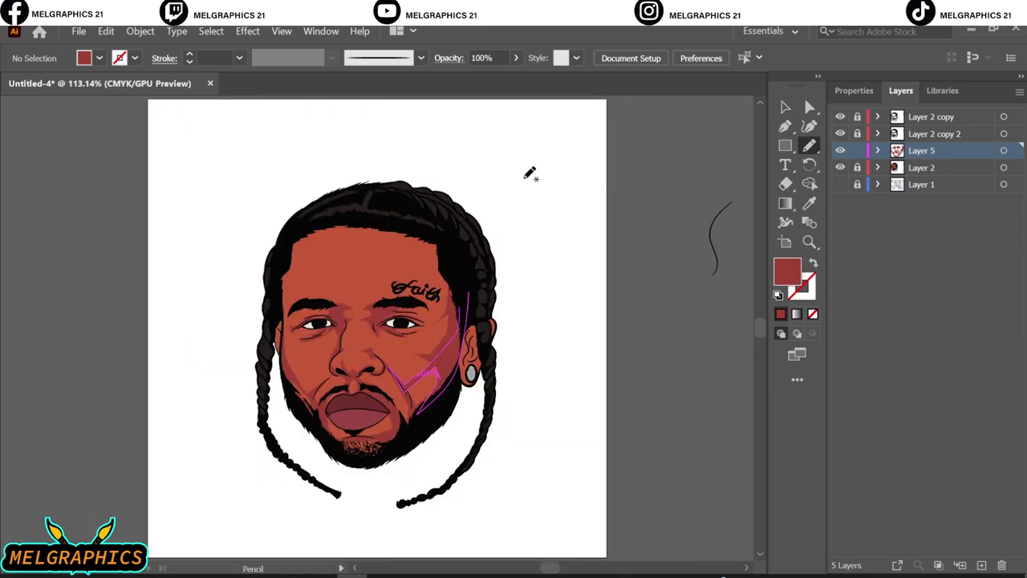
pyautogui.scroll(4, 310, 283)
pyautogui.scroll(1, 313, 265)
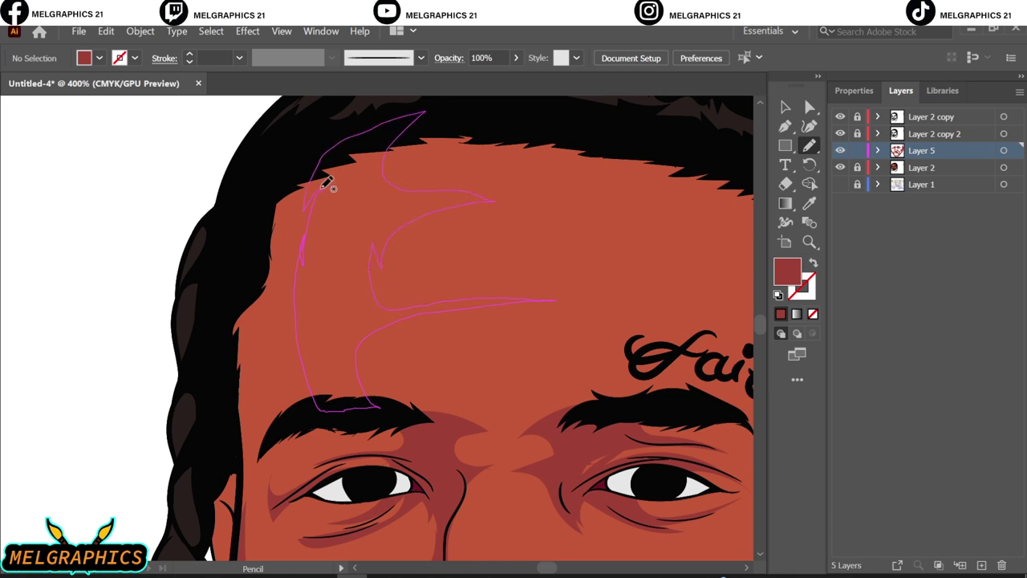
# Add several dark curved shadow shapes across the forehead, starting from the hairline
pyautogui.moveTo(494, 197); pyautogui.dragTo(325, 184)
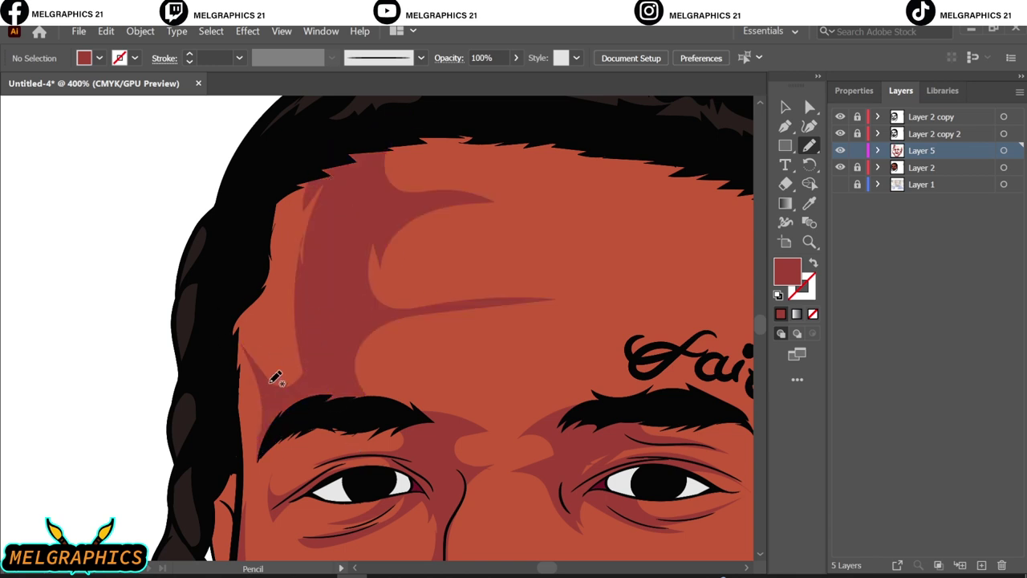
pyautogui.moveTo(245, 350); pyautogui.dragTo(294, 365)
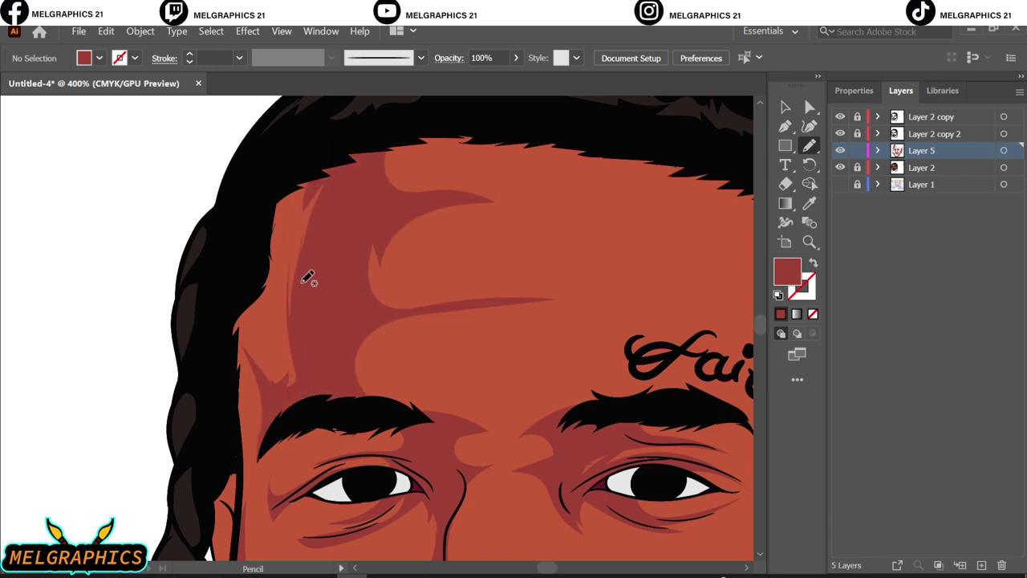
pyautogui.moveTo(310, 280); pyautogui.dragTo(377, 409)
pyautogui.hotkey('ctrl', '0')
pyautogui.hotkey('ctrl', '+')
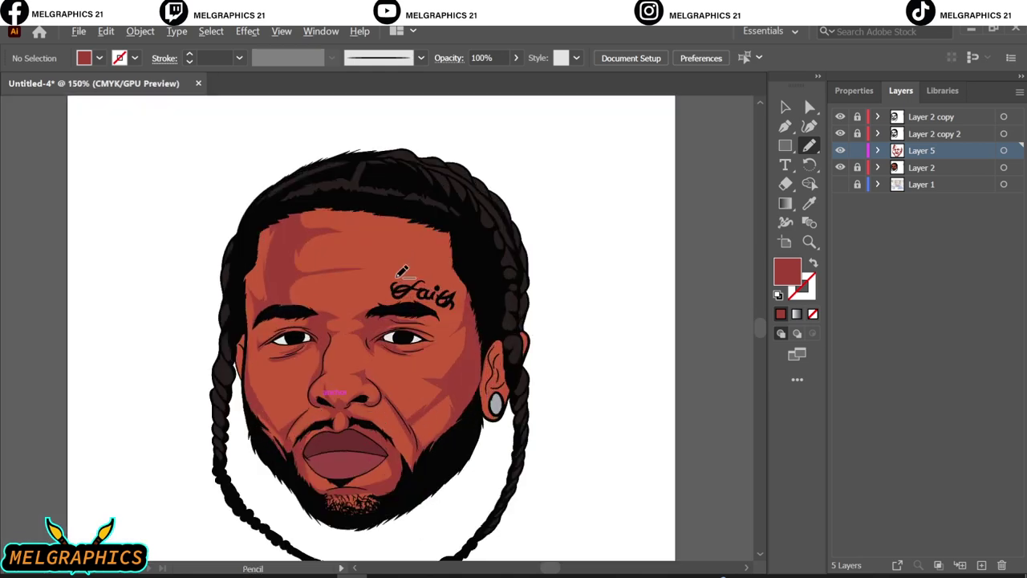
pyautogui.hotkey('ctrl', '+')
pyautogui.hotkey('ctrl', '+')
pyautogui.hotkey('ctrl', 'z')
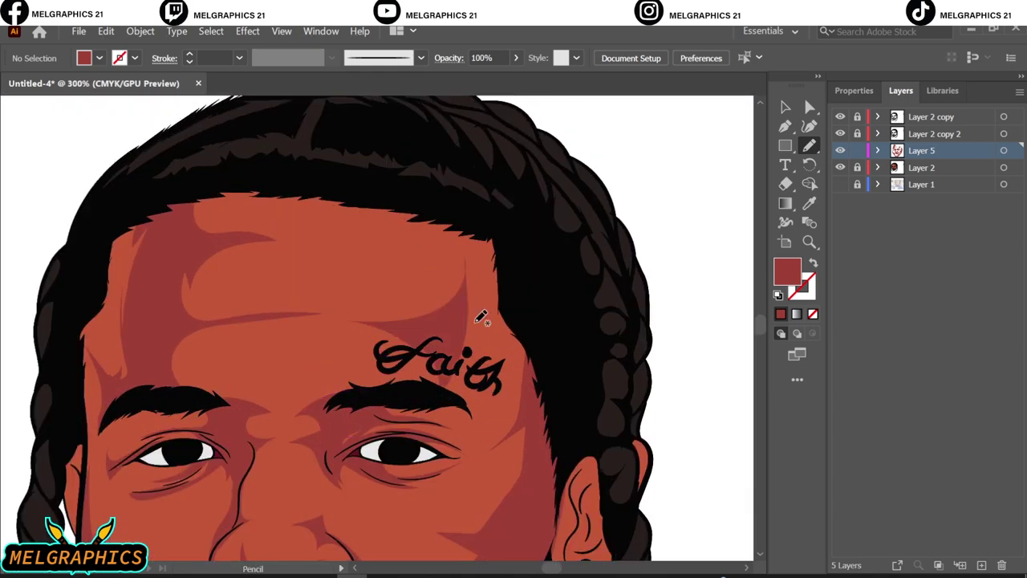
# Add darker shadow shapes along the left and top hairline
pyautogui.moveTo(537, 382); pyautogui.dragTo(537, 384)
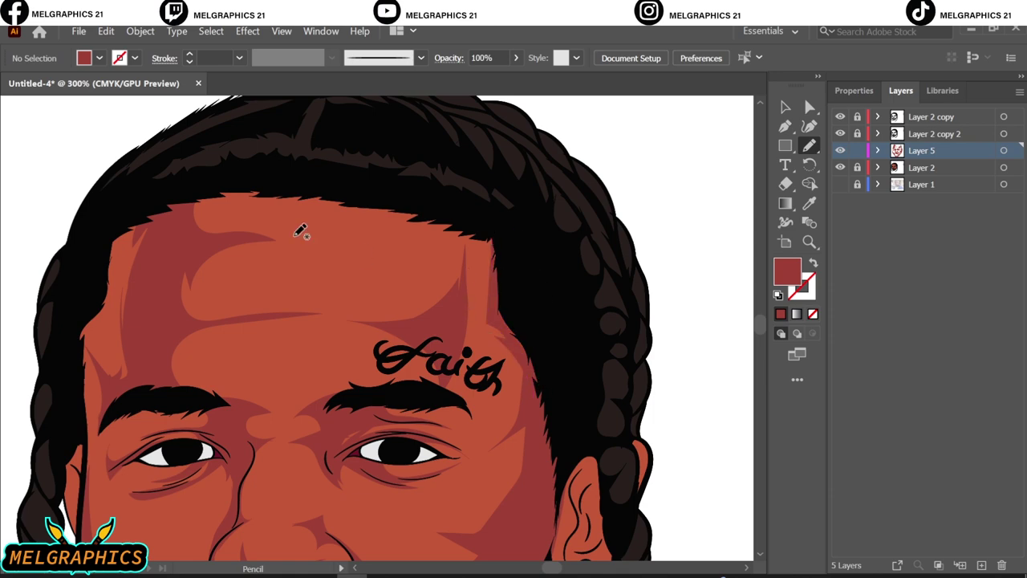
pyautogui.scroll(2, 241, 305)
pyautogui.moveTo(180, 295); pyautogui.dragTo(255, 291)
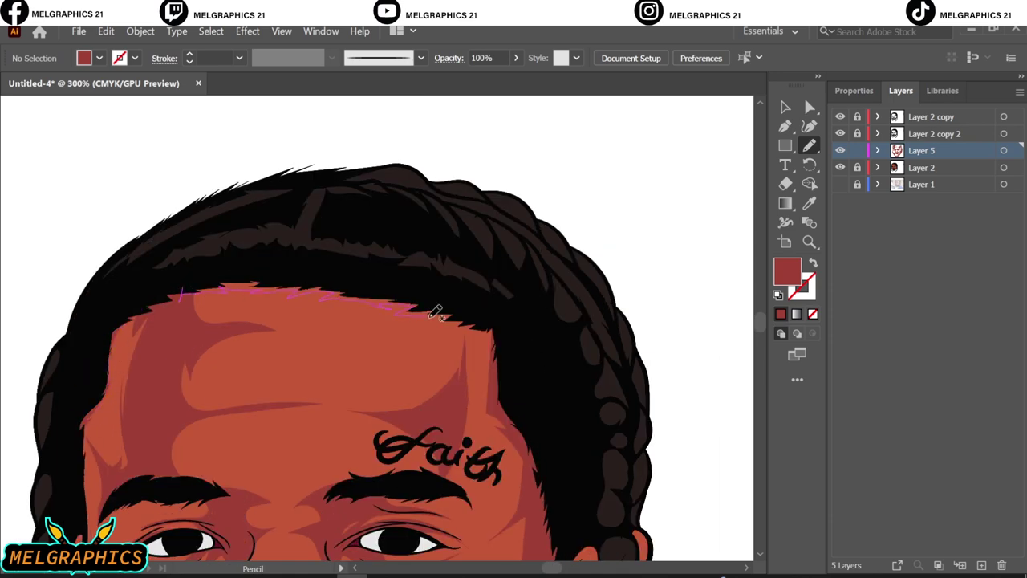
pyautogui.moveTo(435, 312); pyautogui.dragTo(441, 315)
pyautogui.hotkey('ctrl', '0')
# Lock the finished shading layer and add a new layer above the base artwork layer
pyautogui.press('v')
pyautogui.click(857, 150)
pyautogui.click(931, 167)
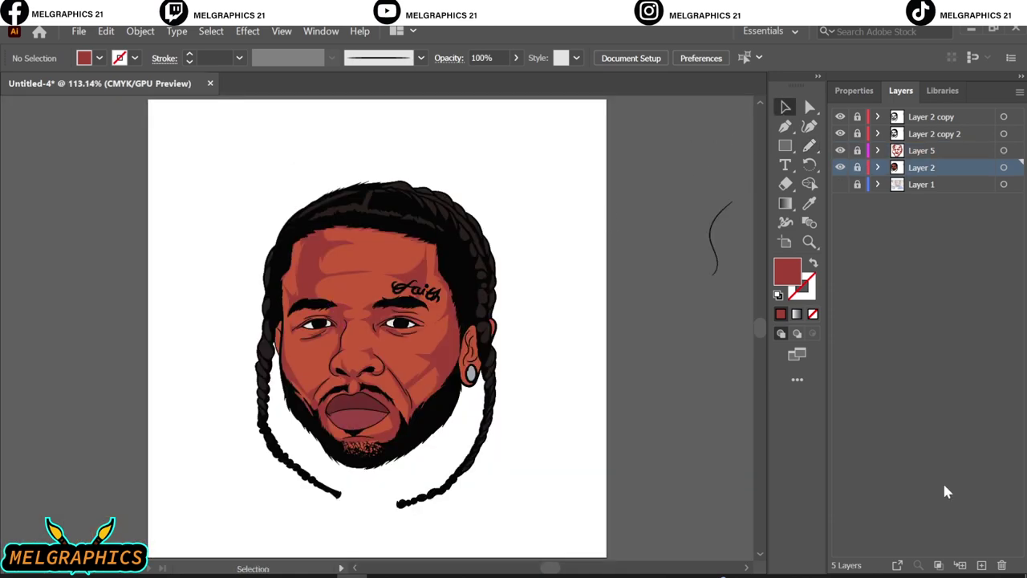
pyautogui.click(981, 565)
# Sample the face's skin colour and slightly adjust the fill in the Color Picker
pyautogui.press('i')
pyautogui.click(420, 336)
pyautogui.doubleClick(786, 271)
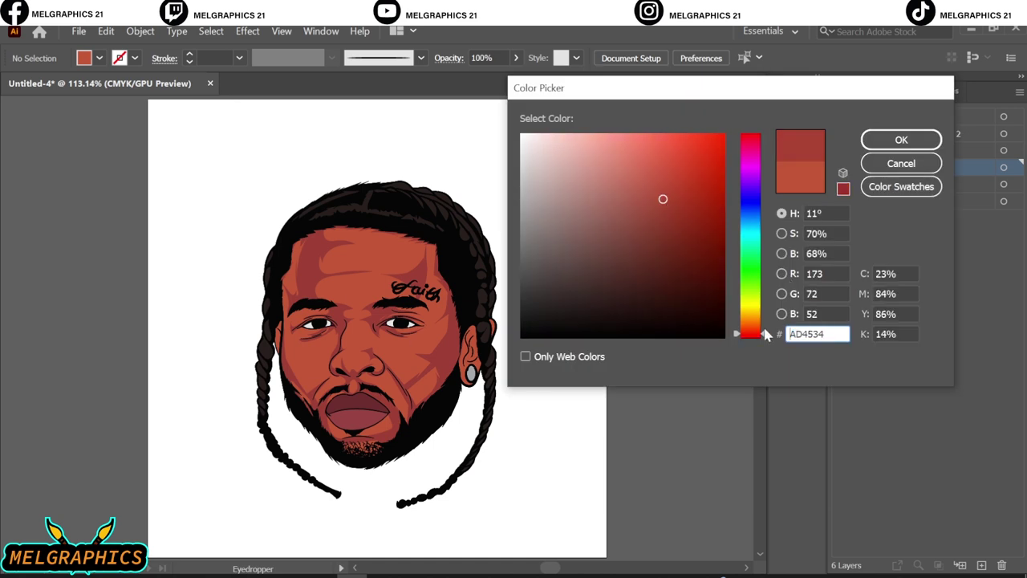
pyautogui.moveTo(764, 332); pyautogui.dragTo(763, 332)
pyautogui.click(901, 140)
# Draw shading shapes up the left cheek to the temple and from under the nose to the chin
pyautogui.hotkey('ctrl', '+')
pyautogui.hotkey('ctrl', '+')
pyautogui.hotkey('ctrl', '+')
pyautogui.press('n')
pyautogui.scroll(2, 361, 497)
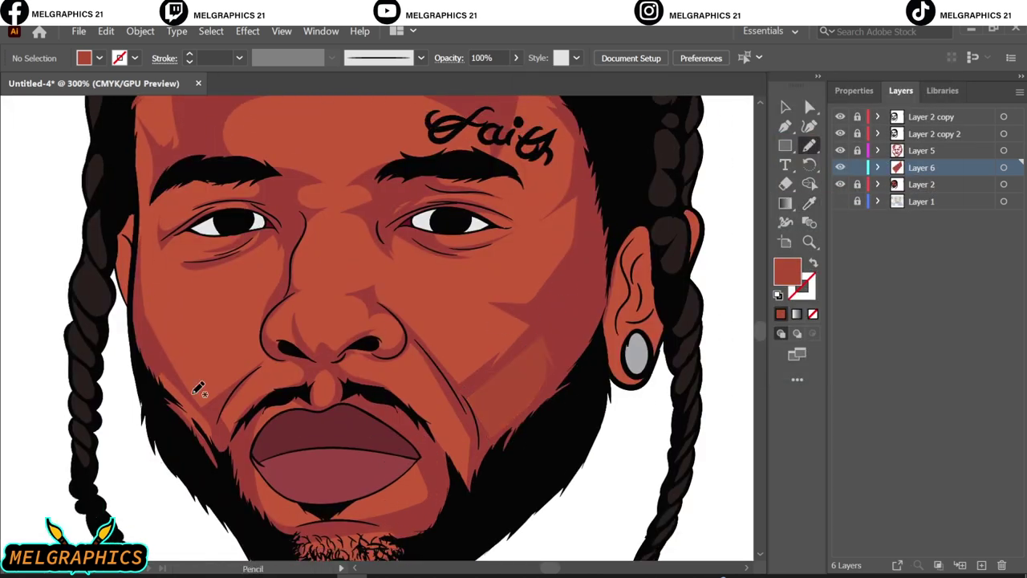
pyautogui.moveTo(173, 365)
pyautogui.mouseDown()
pyautogui.moveTo(167, 234)
pyautogui.moveTo(127, 133)
pyautogui.mouseUp()
pyautogui.moveTo(132, 285); pyautogui.dragTo(123, 240)
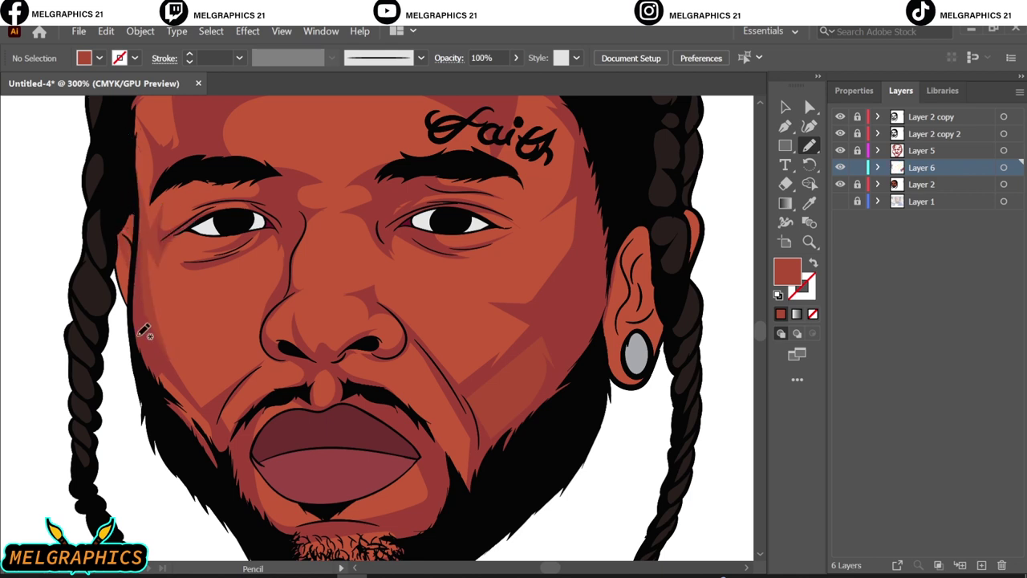
pyautogui.moveTo(150, 335); pyautogui.dragTo(158, 334)
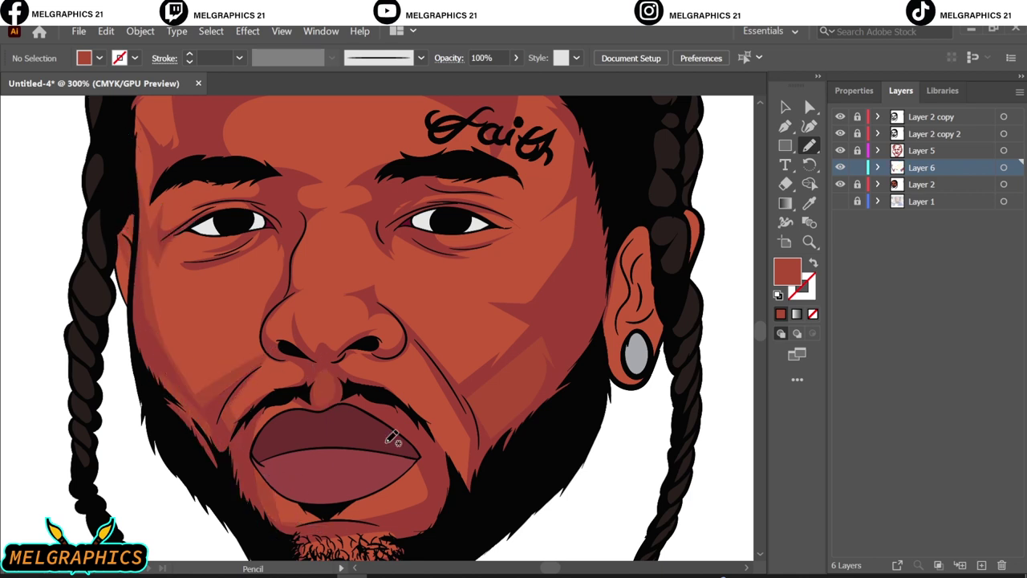
pyautogui.moveTo(465, 398); pyautogui.dragTo(493, 463)
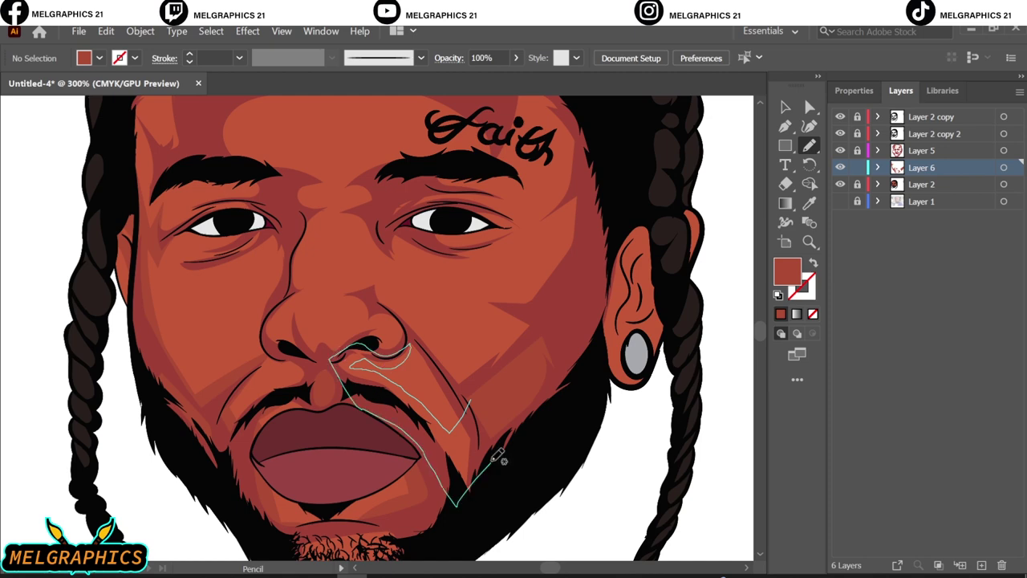
pyautogui.scroll(5, 497, 457)
pyautogui.moveTo(149, 378)
pyautogui.mouseDown()
pyautogui.moveTo(165, 289)
pyautogui.moveTo(161, 136)
pyautogui.mouseUp()
# Add shapes across the forehead, along the eyebrow, around the eye and along the nose
pyautogui.moveTo(219, 302)
pyautogui.mouseDown()
pyautogui.moveTo(413, 229)
pyautogui.moveTo(332, 149)
pyautogui.moveTo(274, 321)
pyautogui.moveTo(403, 320)
pyautogui.mouseUp()
pyautogui.moveTo(373, 365); pyautogui.dragTo(379, 389)
pyautogui.hotkey('ctrl', '0')
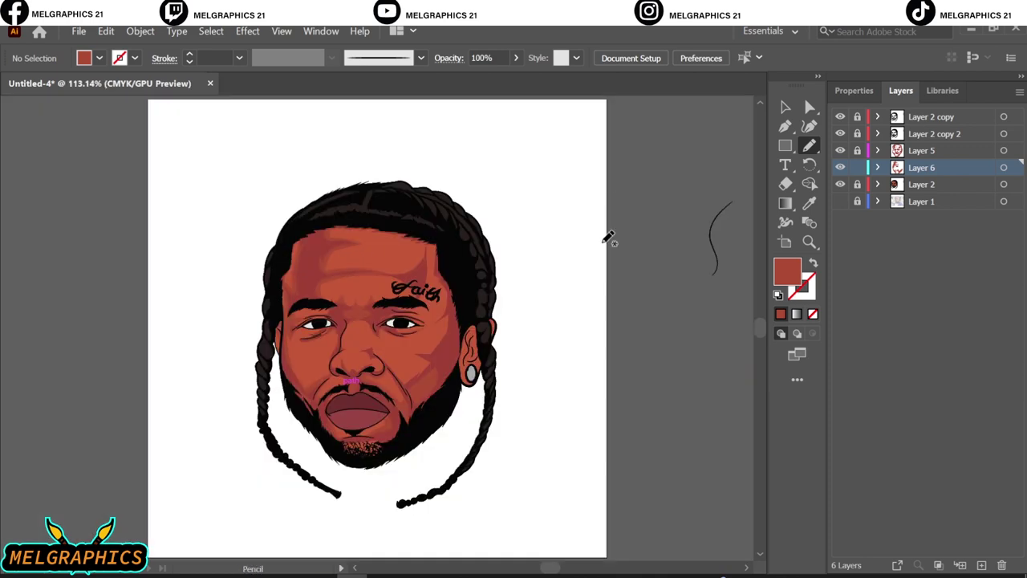
pyautogui.hotkey('ctrl', '+')
pyautogui.hotkey('ctrl', '+')
pyautogui.hotkey('ctrl', '+')
pyautogui.moveTo(330, 259); pyautogui.dragTo(340, 256)
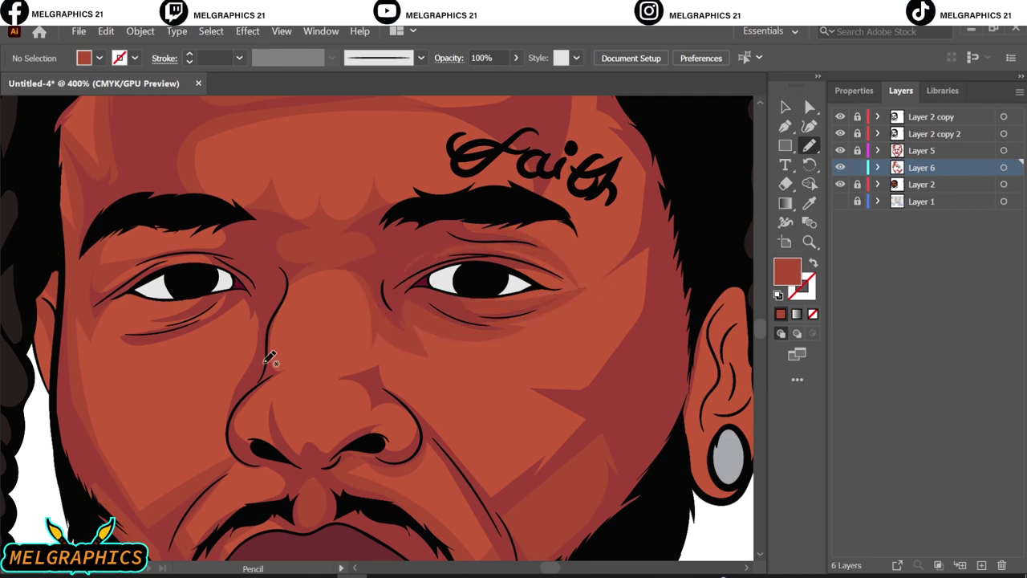
pyautogui.moveTo(273, 446); pyautogui.dragTo(327, 433)
pyautogui.moveTo(276, 411)
pyautogui.mouseDown()
pyautogui.moveTo(343, 379)
pyautogui.moveTo(412, 454)
pyautogui.moveTo(419, 413)
pyautogui.mouseUp()
# Draw a further shape over the forehead, then select all the earlier shadow shapes
pyautogui.hotkey('ctrl', '0')
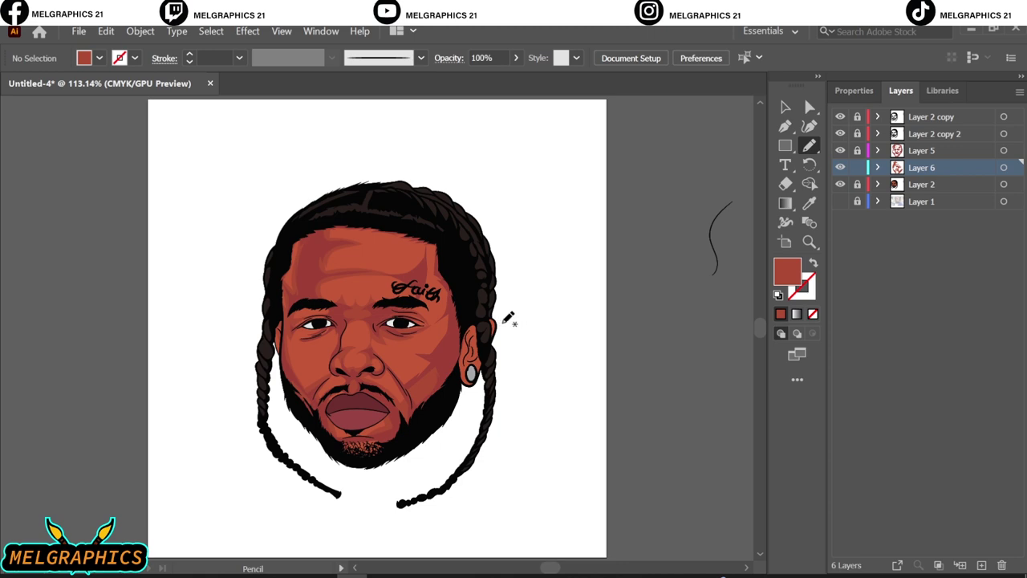
pyautogui.hotkey('ctrl', '+')
pyautogui.hotkey('ctrl', '+')
pyautogui.hotkey('ctrl', '+')
pyautogui.moveTo(435, 202)
pyautogui.mouseDown()
pyautogui.moveTo(316, 293)
pyautogui.moveTo(449, 329)
pyautogui.moveTo(492, 243)
pyautogui.moveTo(505, 390)
pyautogui.mouseUp()
pyautogui.scroll(-3, 451, 217)
pyautogui.scroll(-1, 481, 281)
pyautogui.moveTo(515, 340)
pyautogui.mouseDown()
pyautogui.moveTo(470, 404)
pyautogui.moveTo(353, 473)
pyautogui.mouseUp()
pyautogui.hotkey('ctrl', '0')
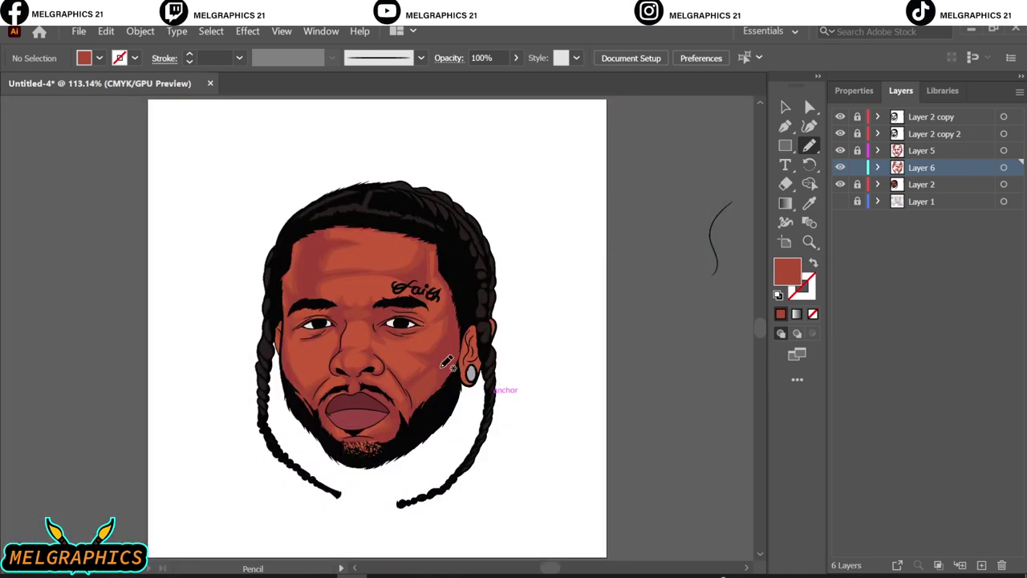
pyautogui.hotkey('ctrl', '+')
pyautogui.hotkey('ctrl', '+')
pyautogui.hotkey('ctrl', '+')
pyautogui.click(1003, 150)
# Raise the skin tones' saturation and shift the fill colour slightly redder
pyautogui.press('i')
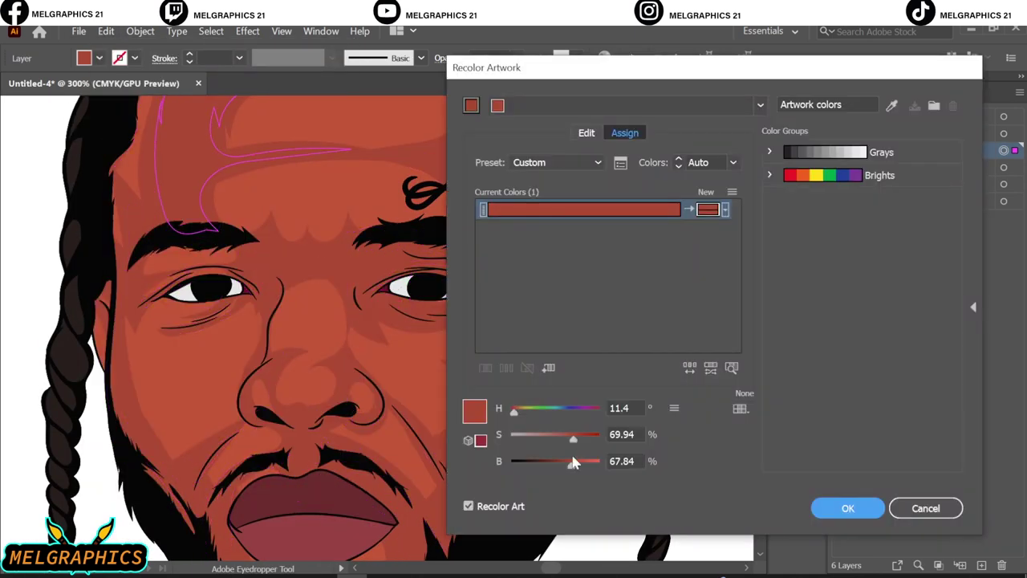
pyautogui.moveTo(564, 440); pyautogui.dragTo(575, 441)
pyautogui.press('Return')
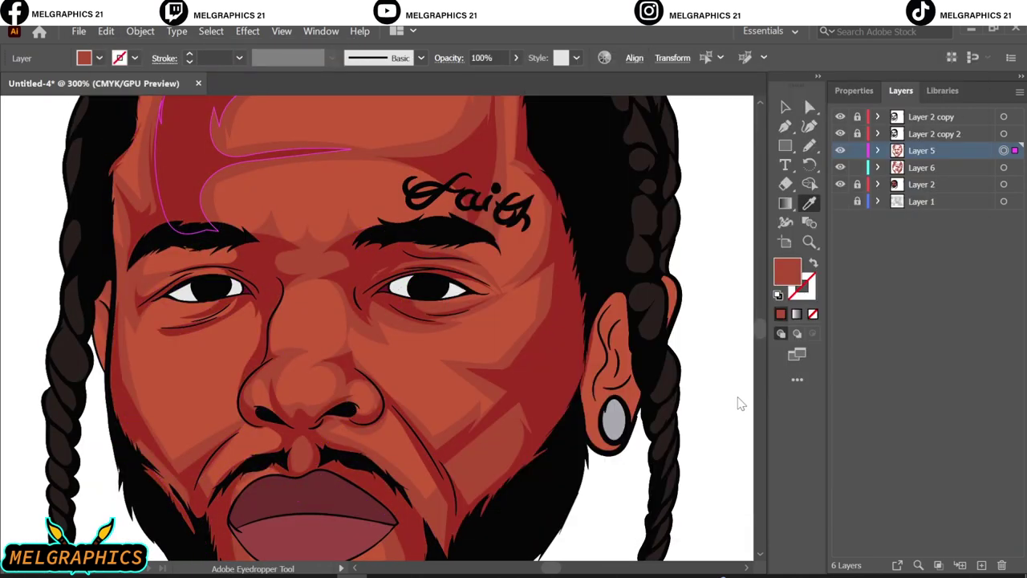
pyautogui.doubleClick(790, 269)
pyautogui.moveTo(764, 330); pyautogui.dragTo(767, 336)
pyautogui.press('Return')
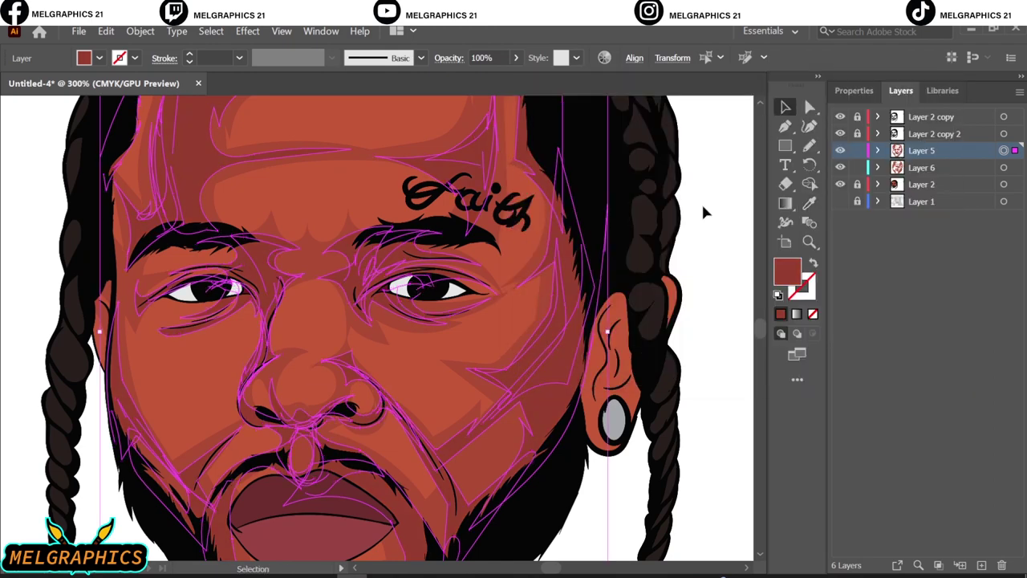
# Deselect the artwork and add a new layer above Layer 2
pyautogui.click(702, 201)
pyautogui.hotkey('ctrl', '0')
pyautogui.click(936, 186)
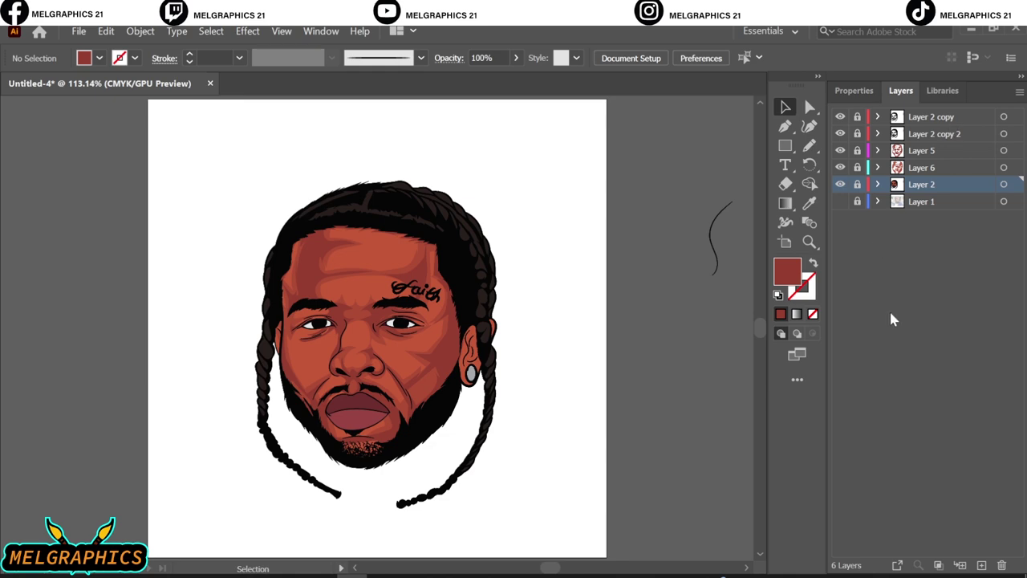
pyautogui.hotkey('ctrl', 'l')
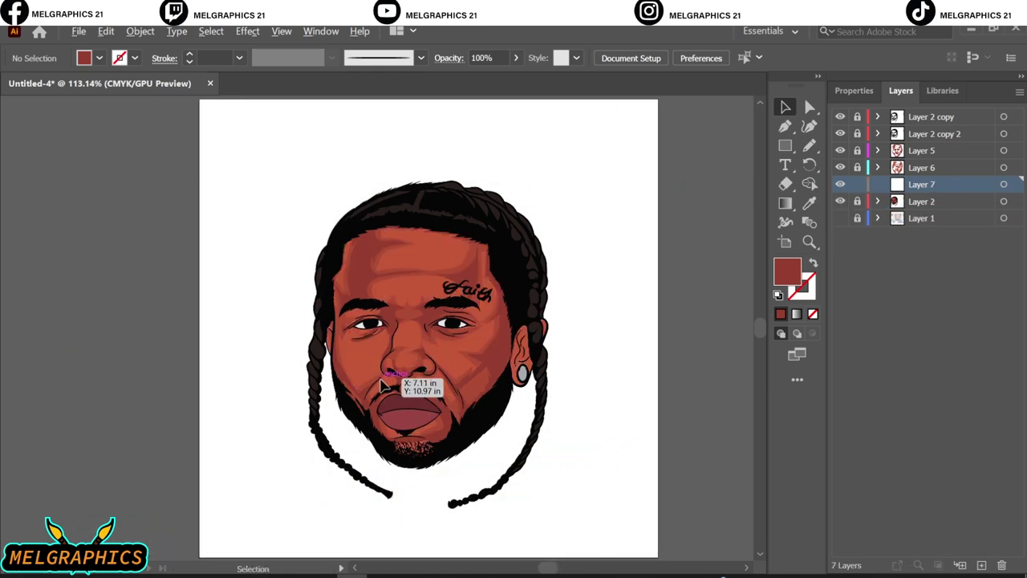
pyautogui.scroll(5, 382, 386)
pyautogui.press('n')
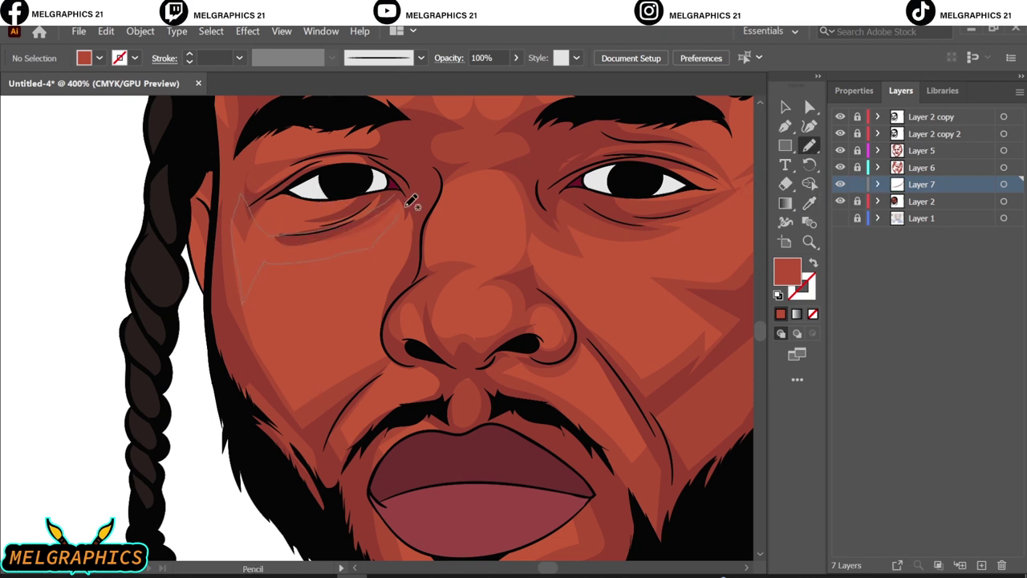
# Draw shading shapes down the left cheek, under the left eye and around the nose
pyautogui.moveTo(225, 226); pyautogui.dragTo(303, 420)
pyautogui.moveTo(257, 281); pyautogui.dragTo(228, 231)
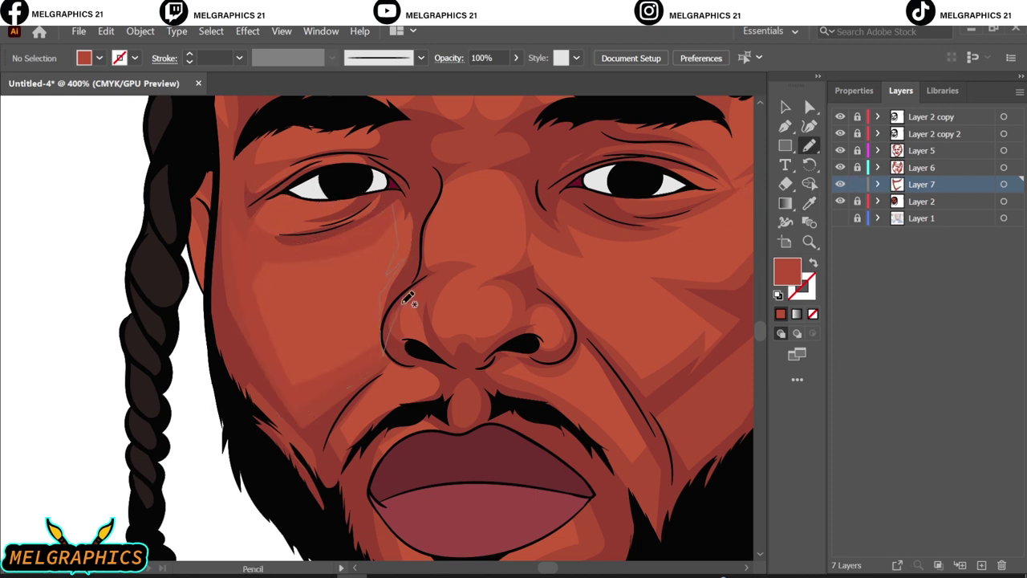
pyautogui.moveTo(404, 298)
pyautogui.mouseDown()
pyautogui.moveTo(405, 184)
pyautogui.moveTo(345, 178)
pyautogui.mouseUp()
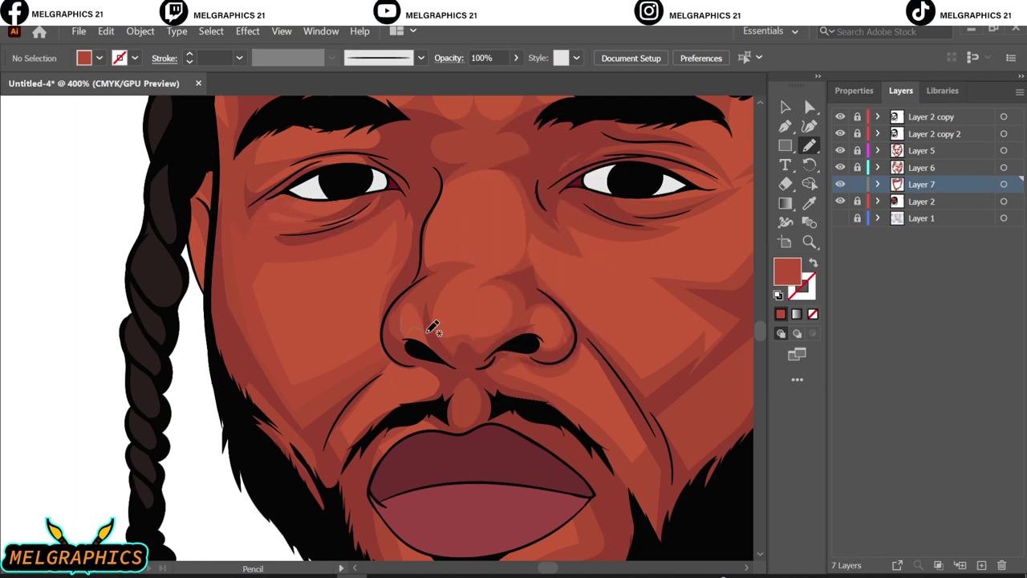
pyautogui.moveTo(530, 230); pyautogui.dragTo(482, 270)
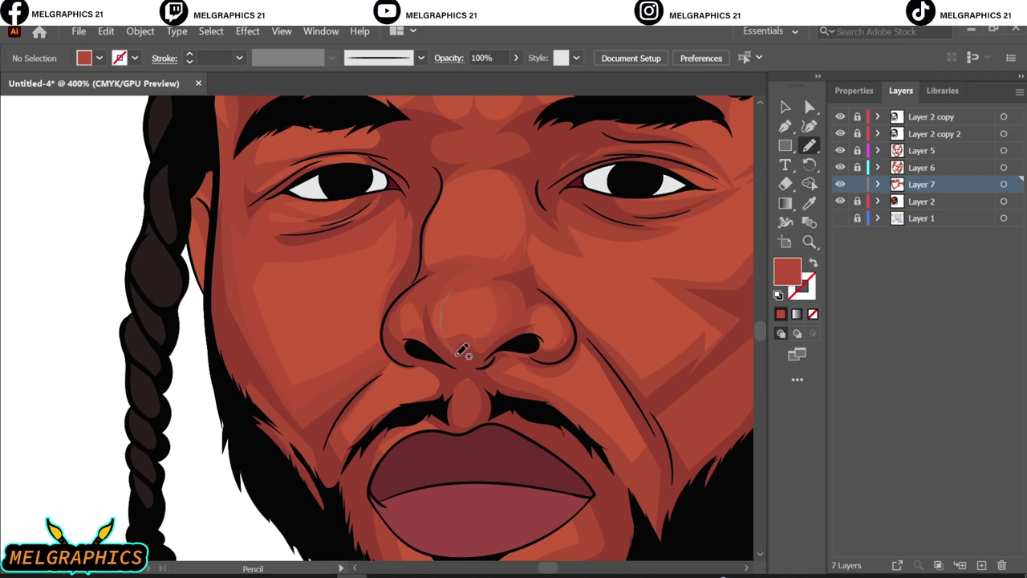
pyautogui.scroll(4, 450, 405)
pyautogui.moveTo(445, 401); pyautogui.dragTo(450, 406)
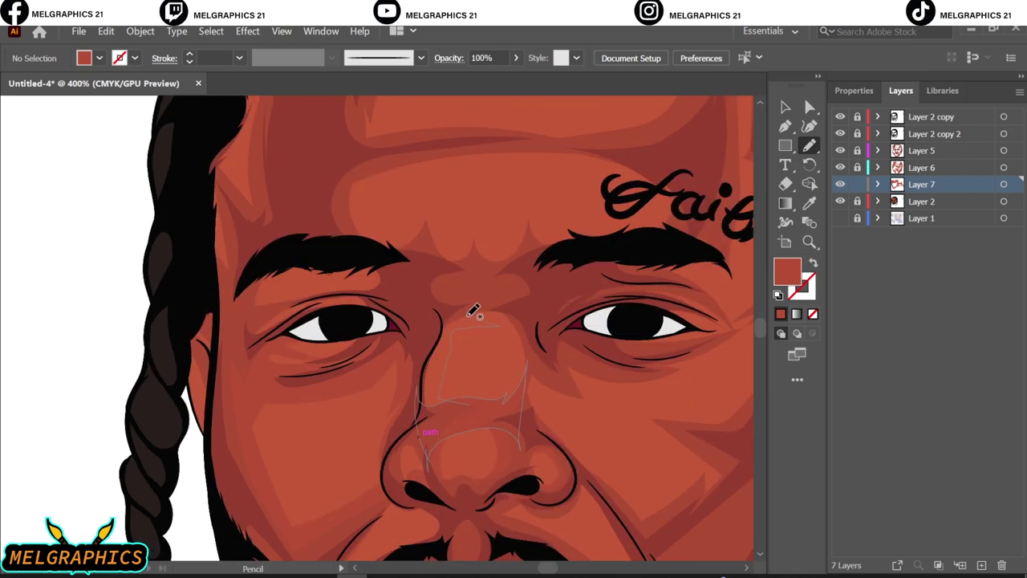
# Add shading shapes above the eye and under the right eye onto the cheek
pyautogui.hotkey('ctrl', '0')
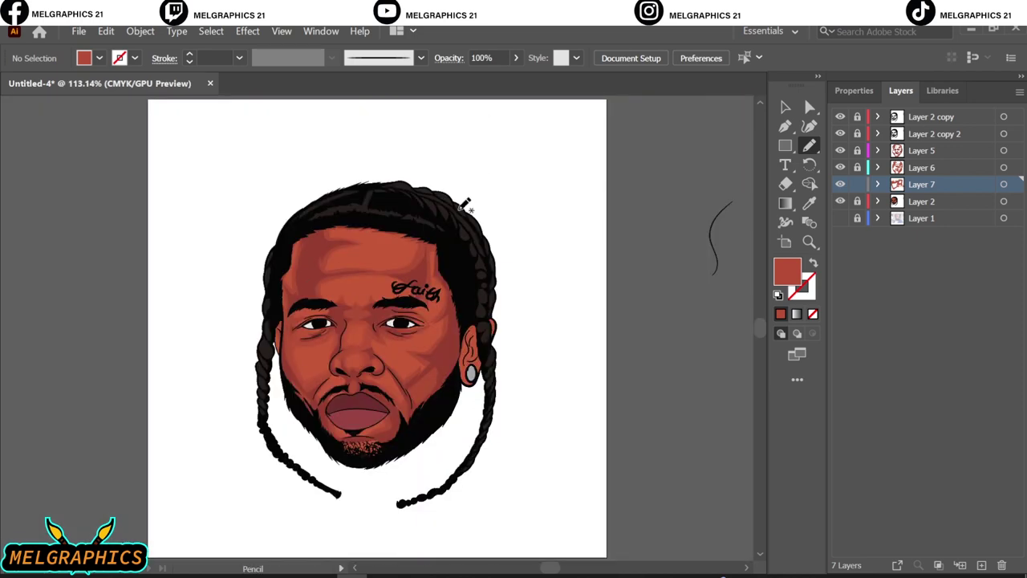
pyautogui.hotkey('ctrl', '+')
pyautogui.hotkey('ctrl', '+')
pyautogui.hotkey('ctrl', '+')
pyautogui.moveTo(518, 205); pyautogui.dragTo(361, 250)
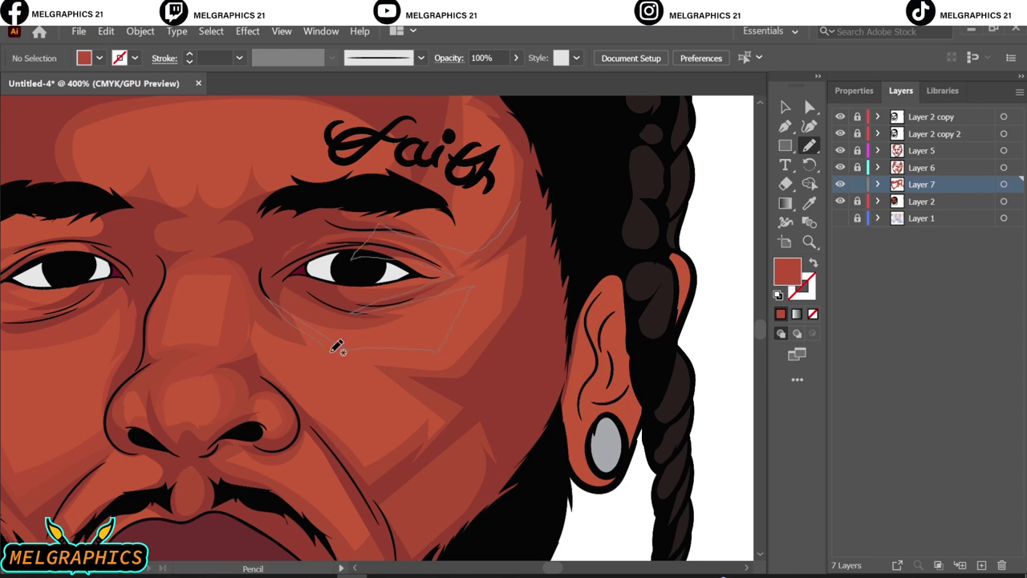
pyautogui.moveTo(337, 346); pyautogui.dragTo(409, 479)
pyautogui.moveTo(391, 377); pyautogui.dragTo(385, 430)
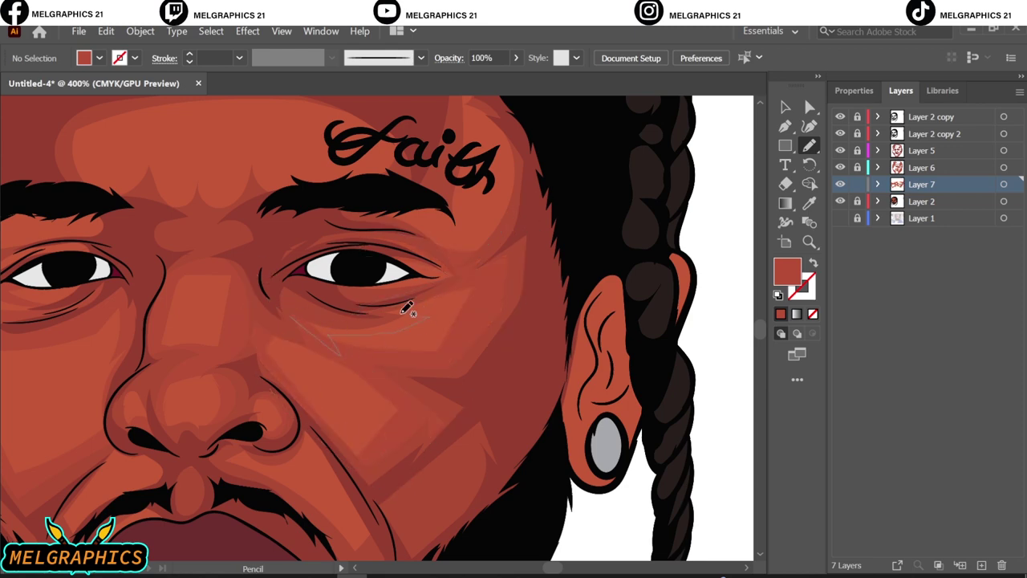
# Draw zigzag shading shapes across the forehead, above the eyebrows and at the left temple
pyautogui.hotkey('ctrl', '0')
pyautogui.hotkey('ctrl', '+')
pyautogui.hotkey('ctrl', '+')
pyautogui.hotkey('ctrl', '+')
pyautogui.scroll(1, 349, 275)
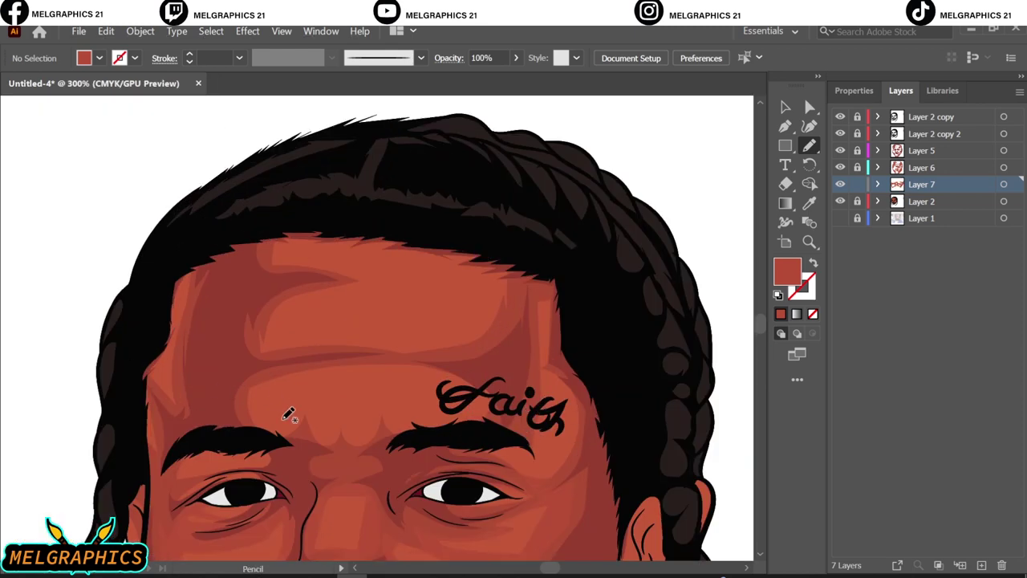
pyautogui.moveTo(426, 418); pyautogui.dragTo(264, 376)
pyautogui.moveTo(456, 424); pyautogui.dragTo(460, 357)
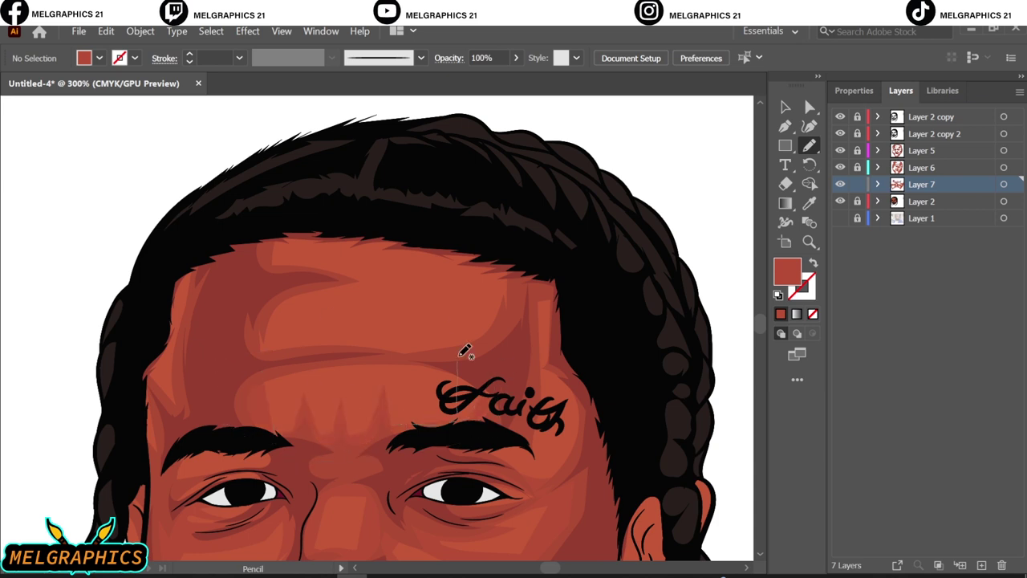
pyautogui.moveTo(571, 434); pyautogui.dragTo(522, 446)
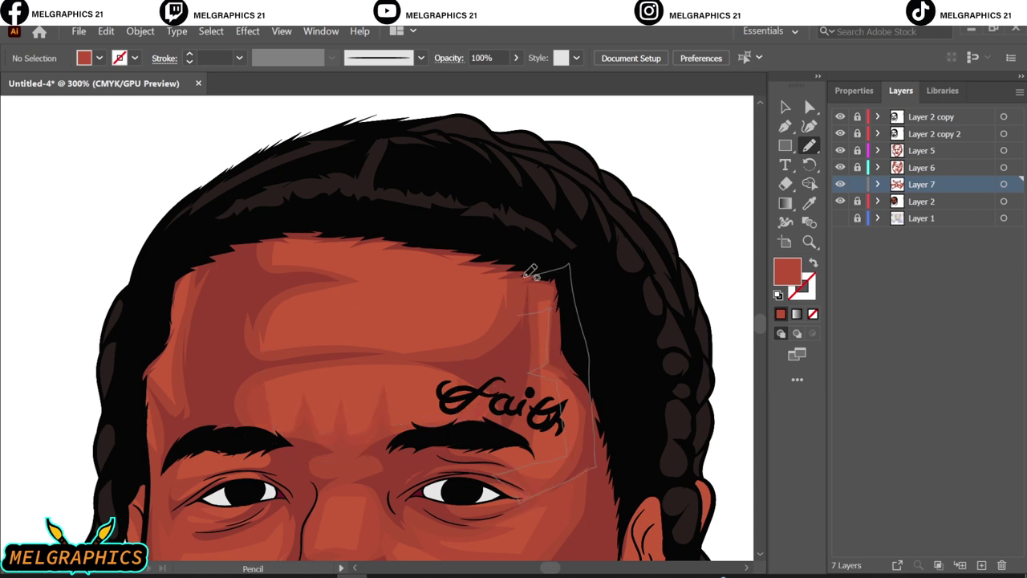
pyautogui.hscroll(-3, 263, 412)
pyautogui.scroll(1, 263, 412)
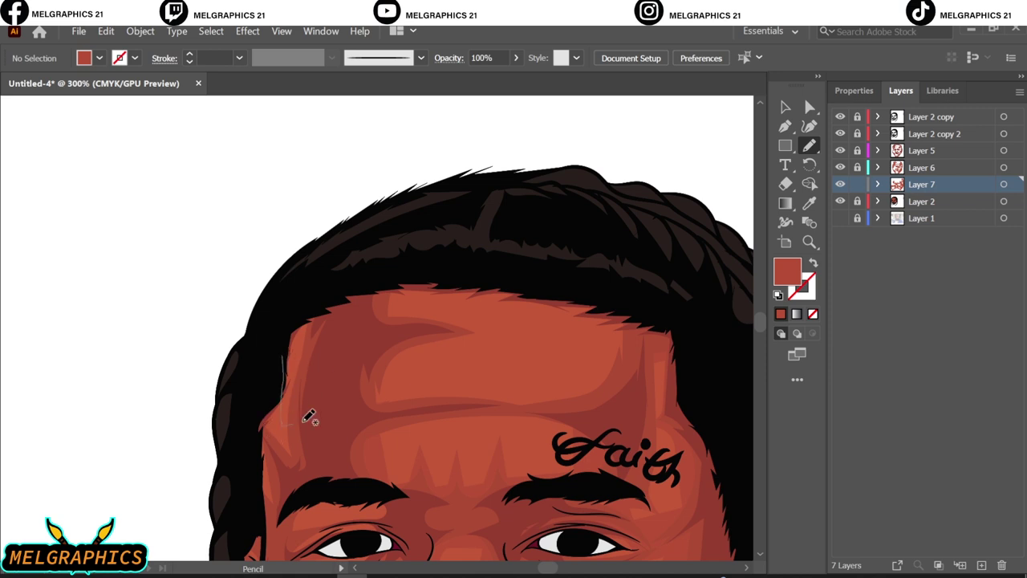
pyautogui.moveTo(309, 416); pyautogui.dragTo(305, 420)
pyautogui.moveTo(406, 359); pyautogui.dragTo(385, 345)
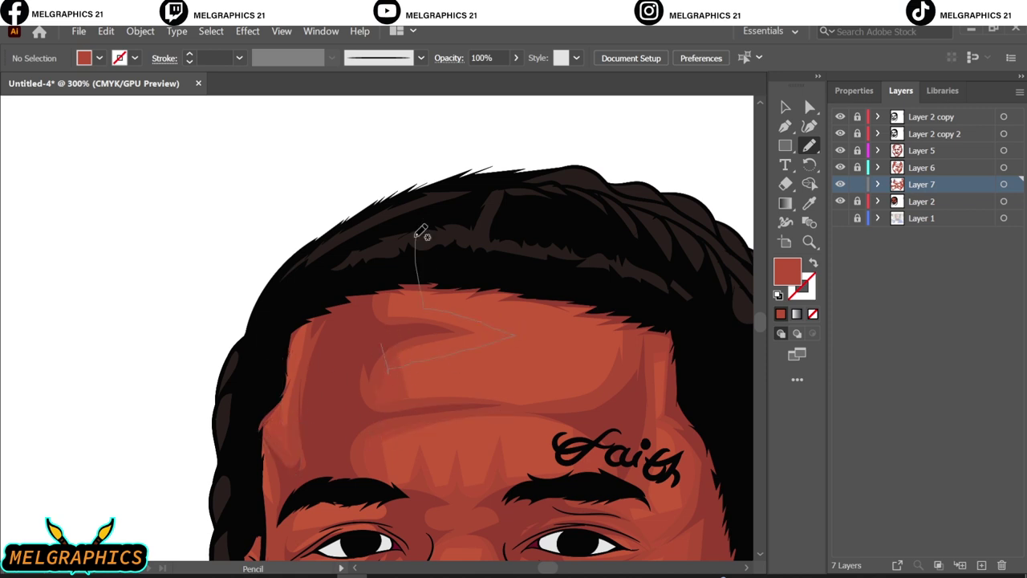
pyautogui.moveTo(592, 249); pyautogui.dragTo(455, 321)
pyautogui.moveTo(650, 311); pyautogui.dragTo(422, 388)
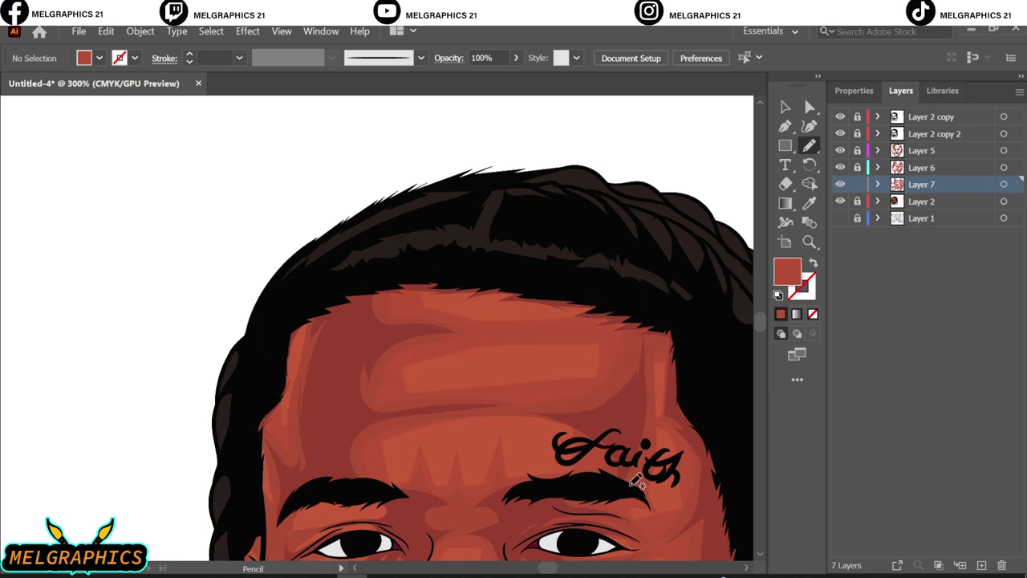
# Draw a shading shape around the chin beard
pyautogui.hotkey('ctrl', '0')
pyautogui.scroll(5, 393, 451)
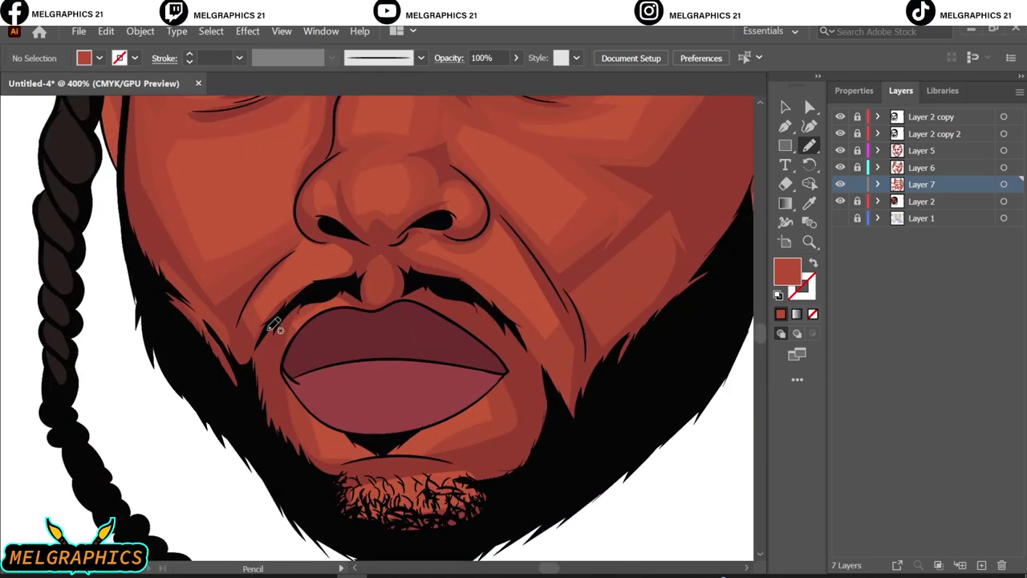
pyautogui.moveTo(405, 466)
pyautogui.mouseDown()
pyautogui.moveTo(418, 479)
pyautogui.moveTo(408, 467)
pyautogui.mouseUp()
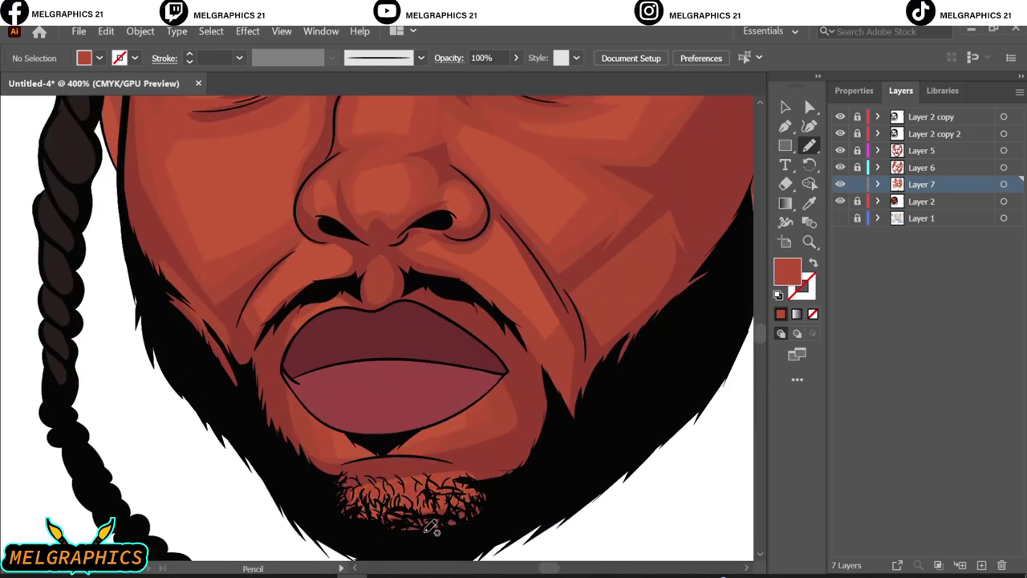
# Lock Layer 7, unlock Layer 6, make it active and select its artwork
pyautogui.click(857, 184)
pyautogui.click(857, 167)
pyautogui.click(785, 107)
pyautogui.click(1003, 167)
# Lock Layer 6, make Layer 5 active, and check the eye-area shapes
pyautogui.hotkey('ctrl', 'shift', 'a')
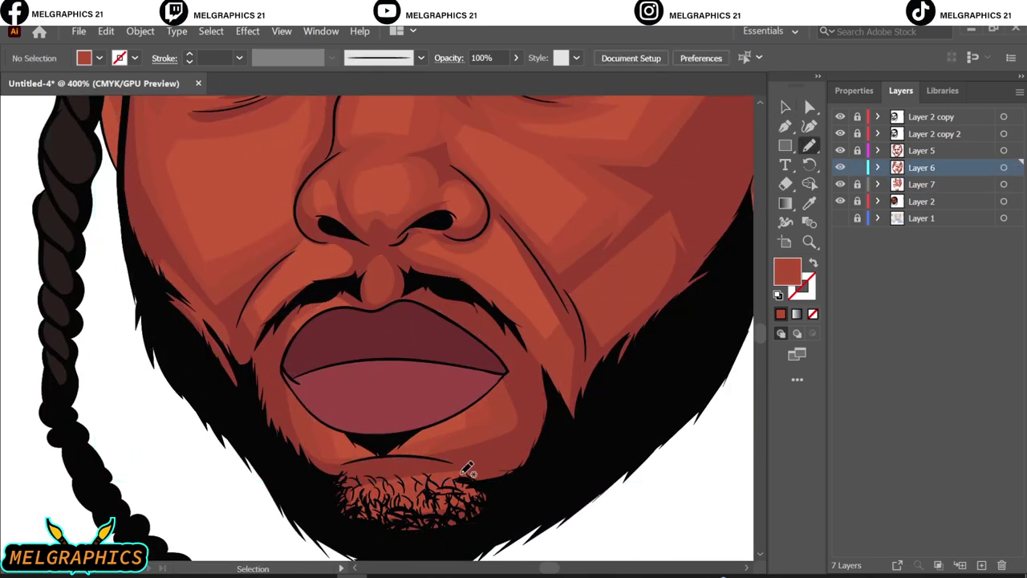
pyautogui.press('n')
pyautogui.click(857, 167)
pyautogui.click(857, 150)
pyautogui.click(977, 150)
pyautogui.press('v')
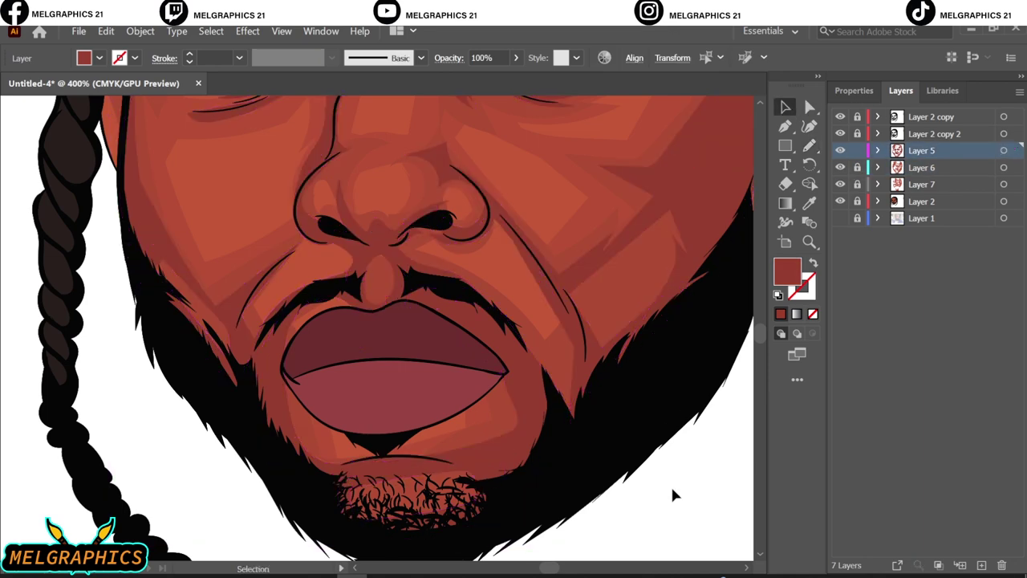
pyautogui.click(523, 500)
pyautogui.scroll(-5, 522, 500)
pyautogui.scroll(3, 559, 337)
pyautogui.click(559, 337)
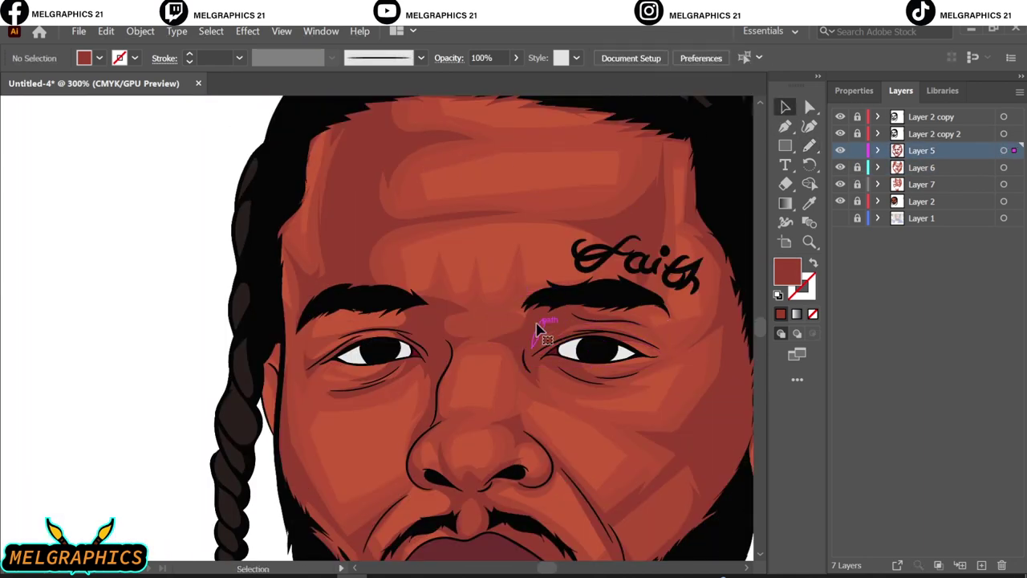
pyautogui.click(569, 316)
# Pencil darker shading along the right eyebrow, between the brows, and around the eye
pyautogui.hotkey('ctrl', 'shift', 'a')
pyautogui.scroll(1, 582, 326)
pyautogui.press('n')
pyautogui.moveTo(617, 279); pyautogui.dragTo(501, 276)
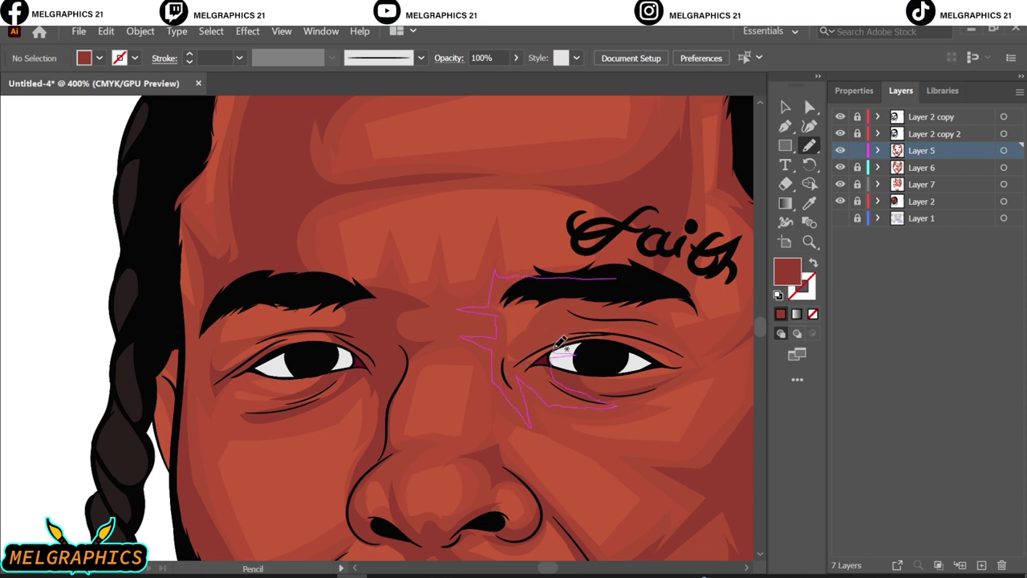
pyautogui.moveTo(561, 343); pyautogui.dragTo(546, 306)
pyautogui.moveTo(661, 295); pyautogui.dragTo(663, 298)
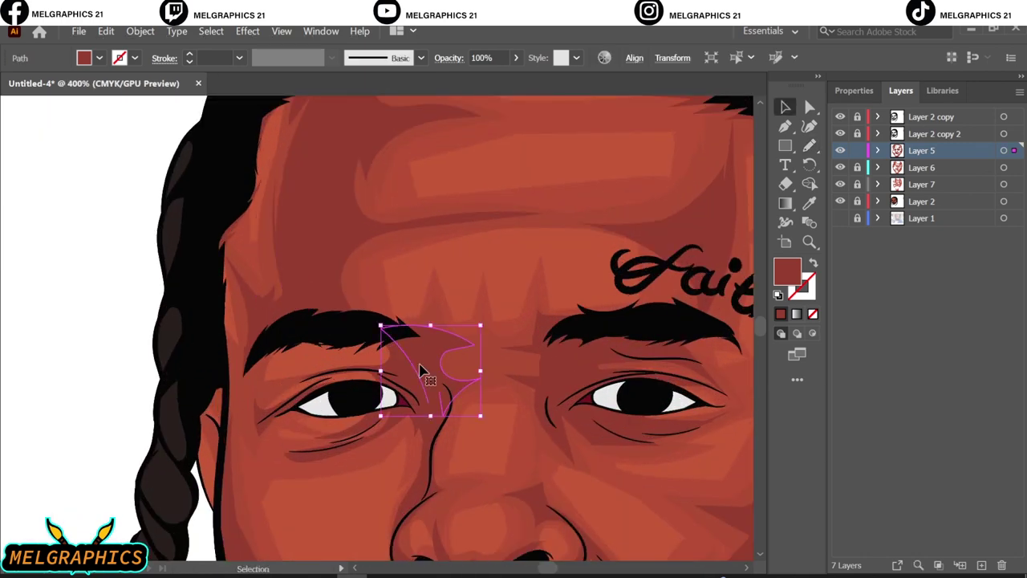
pyautogui.click(380, 345)
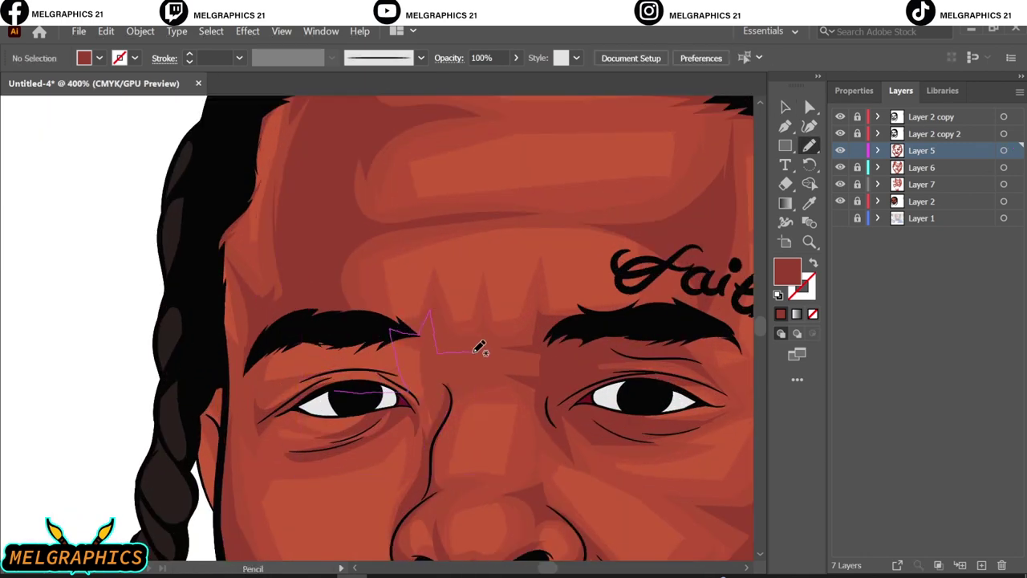
pyautogui.moveTo(453, 385); pyautogui.dragTo(450, 365)
pyautogui.moveTo(430, 320)
pyautogui.mouseDown()
pyautogui.moveTo(407, 362)
pyautogui.moveTo(262, 395)
pyautogui.mouseUp()
pyautogui.moveTo(331, 395); pyautogui.dragTo(317, 441)
pyautogui.moveTo(416, 446); pyautogui.dragTo(416, 446)
# Delete the old forehead path and redraw a shading shape across the forehead
pyautogui.hotkey('ctrl', '0')
pyautogui.press('v')
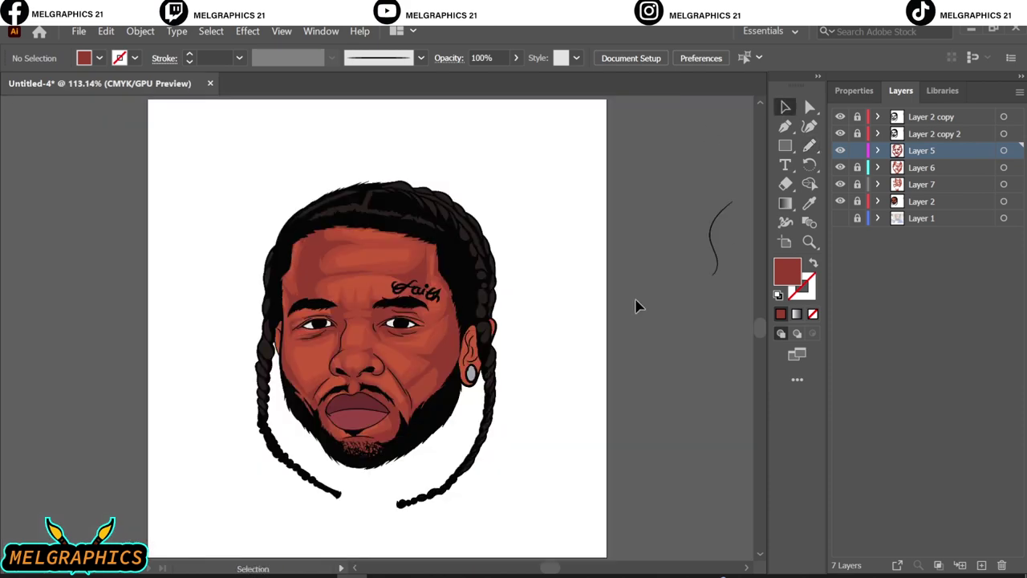
pyautogui.click(307, 280)
pyautogui.hotkey('ctrl', '+')
pyautogui.hotkey('ctrl', '+')
pyautogui.hotkey('ctrl', '+')
pyautogui.press('Delete')
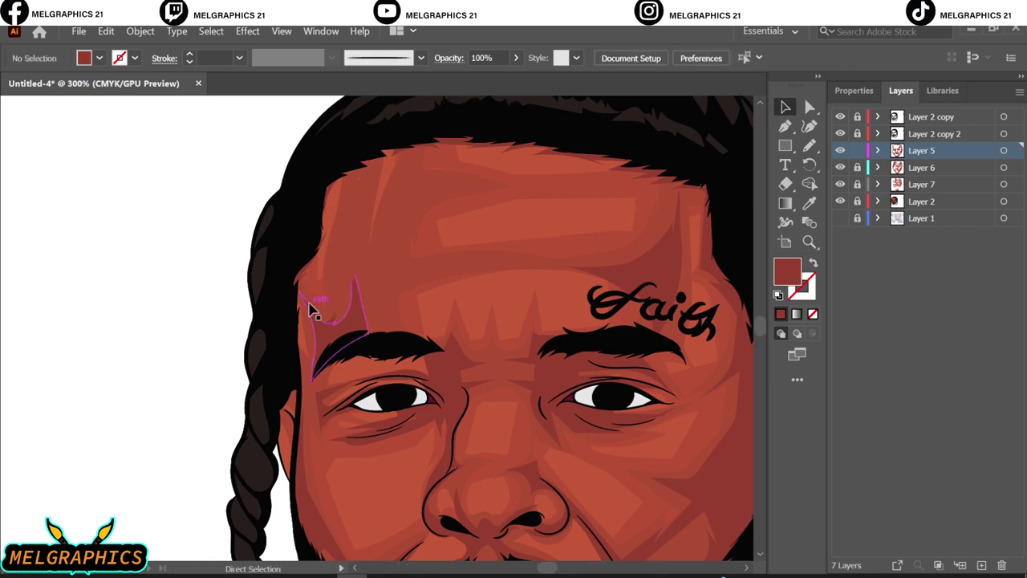
pyautogui.press('n')
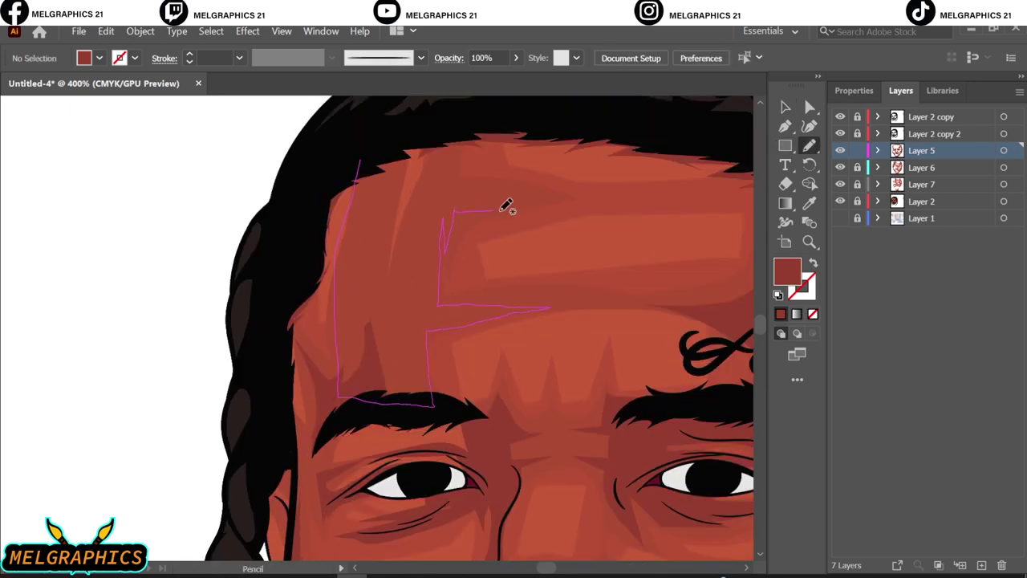
pyautogui.moveTo(506, 206); pyautogui.dragTo(560, 205)
# Replace another forehead shading shape with a new closed one beside the Faith tattoo
pyautogui.hotkey('ctrl', '0')
pyautogui.press('v')
pyautogui.hotkey('ctrl', '+')
pyautogui.hotkey('ctrl', '+')
pyautogui.hotkey('ctrl', '+')
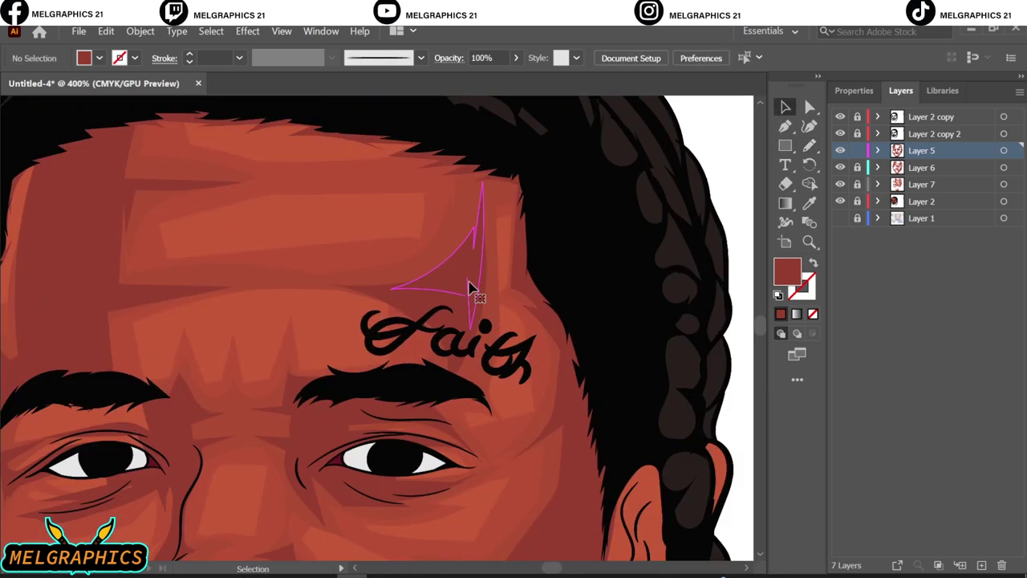
pyautogui.click(471, 289)
pyautogui.press('Delete')
pyautogui.scroll(2, 471, 289)
pyautogui.press('n')
pyautogui.moveTo(464, 200); pyautogui.dragTo(462, 290)
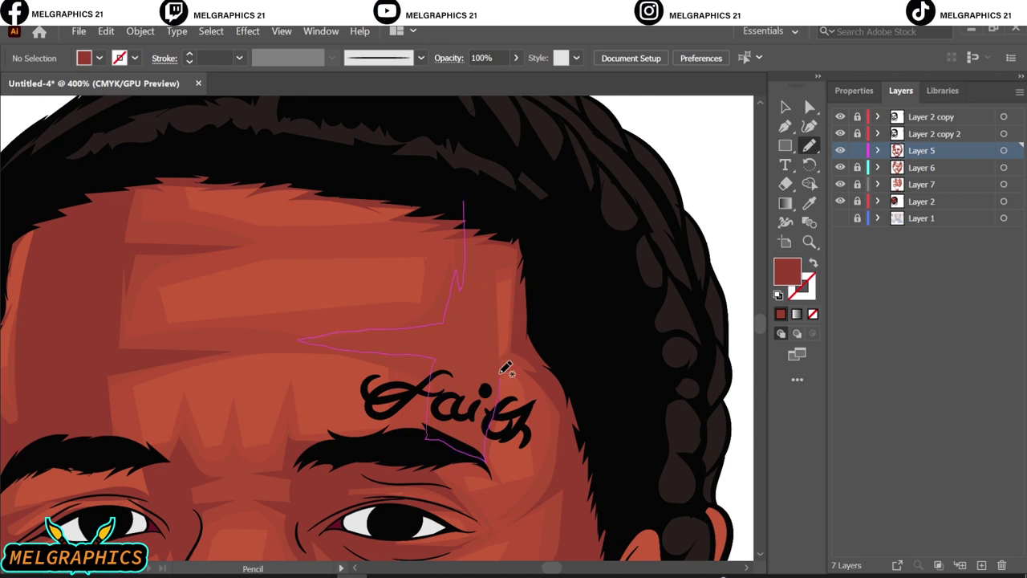
pyautogui.moveTo(525, 195); pyautogui.dragTo(525, 197)
# Lock Layer 5 and add a new layer for highlights
pyautogui.hotkey('ctrl', '0')
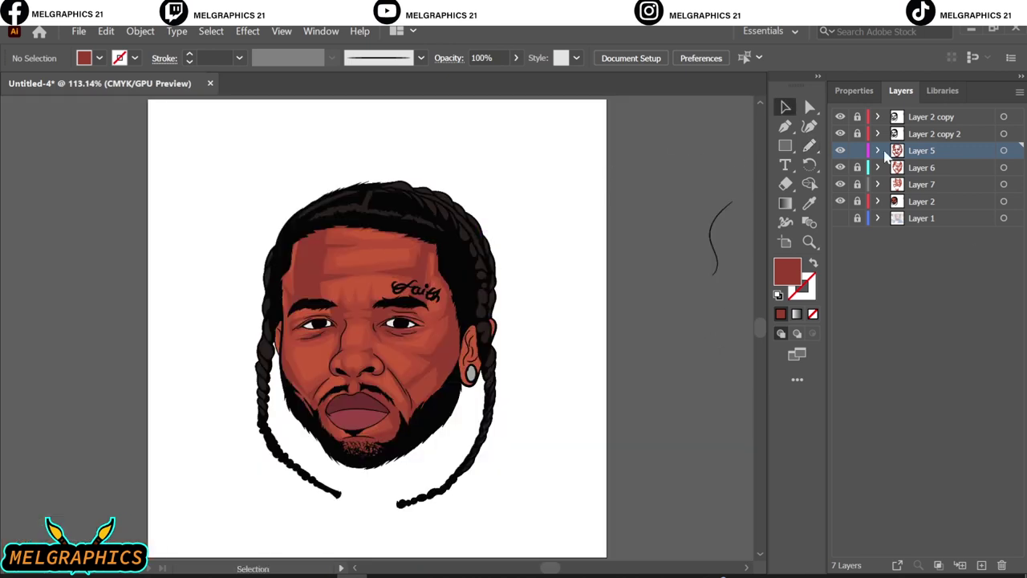
pyautogui.click(857, 151)
pyautogui.click(921, 202)
# Sample a lighter skin red from the artwork as the fill colour
pyautogui.hotkey('ctrl', 'l')
pyautogui.press('i')
pyautogui.click(329, 345)
pyautogui.doubleClick(786, 272)
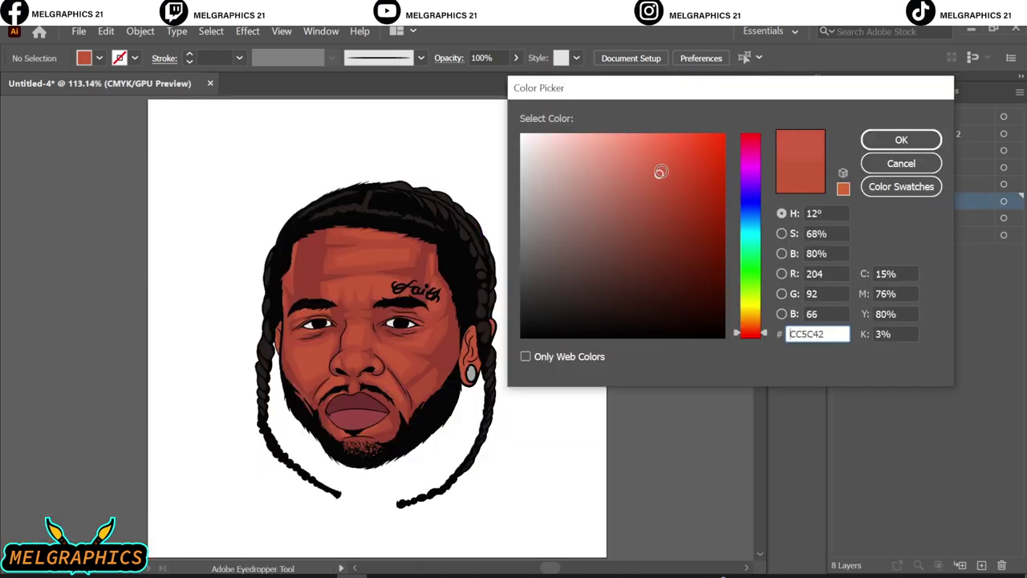
pyautogui.click(899, 137)
# Pencil highlight shapes on the nose bridge, left cheek and nose tip
pyautogui.press('n')
pyautogui.scroll(4, 343, 321)
pyautogui.moveTo(422, 302); pyautogui.dragTo(416, 345)
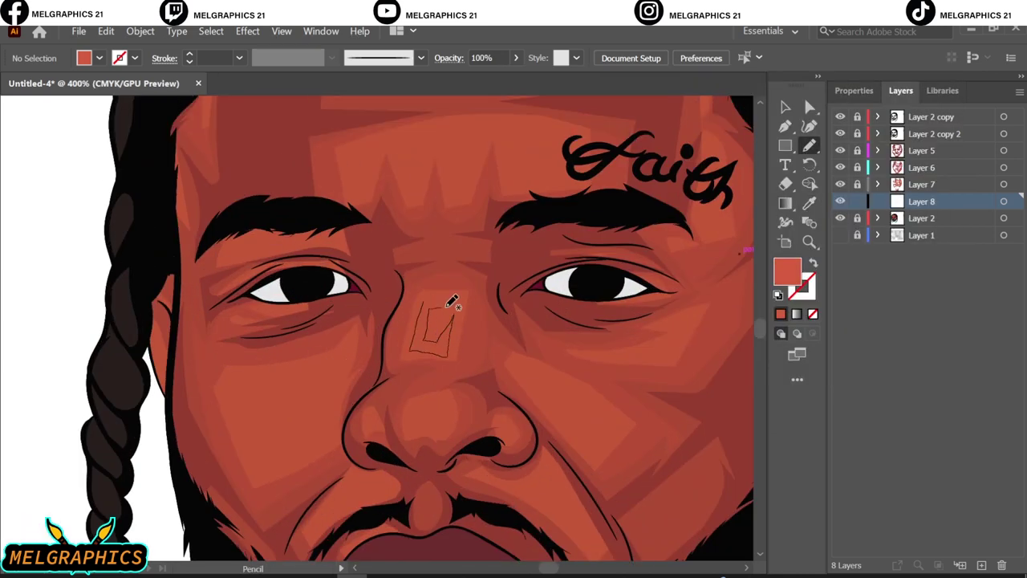
pyautogui.moveTo(449, 305); pyautogui.dragTo(424, 302)
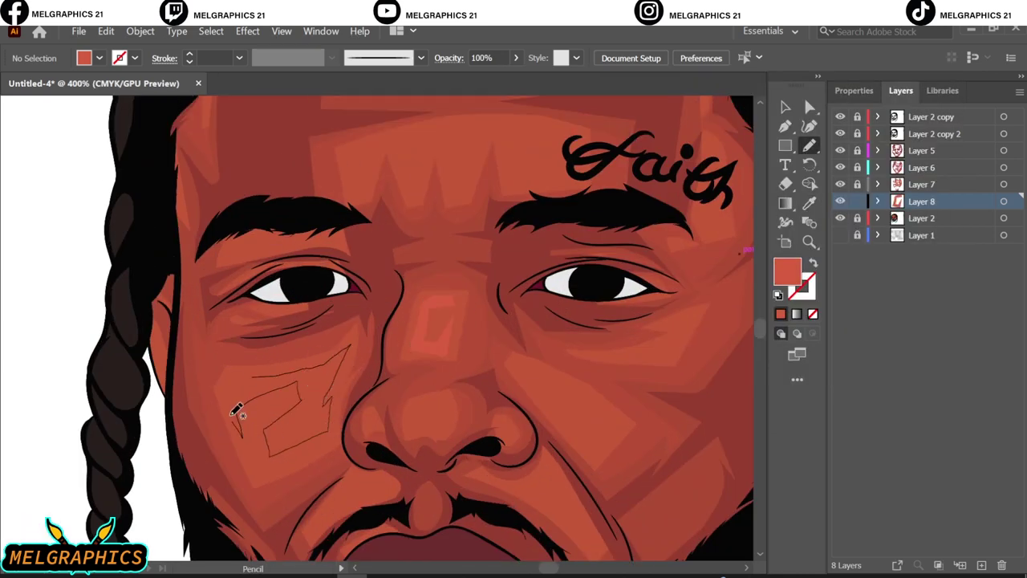
pyautogui.moveTo(237, 410); pyautogui.dragTo(255, 375)
pyautogui.scroll(-3, 408, 329)
pyautogui.moveTo(419, 329); pyautogui.dragTo(410, 317)
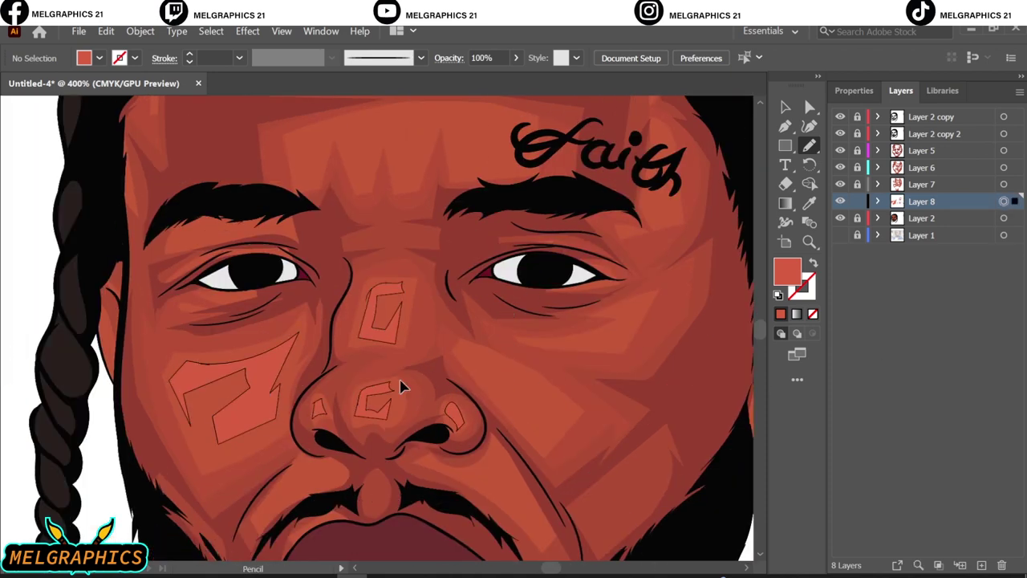
# Reduce magenta and yellow in the highlights with Adjust Color Balance
pyautogui.click(106, 30)
pyautogui.click(408, 329)
pyautogui.moveTo(805, 280); pyautogui.dragTo(802, 304)
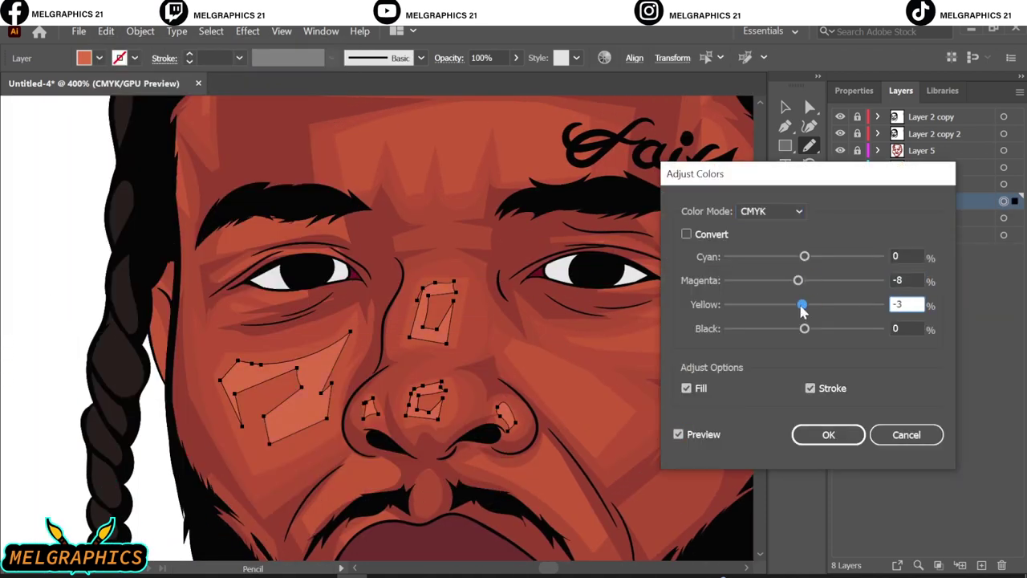
pyautogui.press('Tab')
pyautogui.moveTo(805, 256); pyautogui.dragTo(797, 256)
pyautogui.press('Tab')
pyautogui.press('Tab')
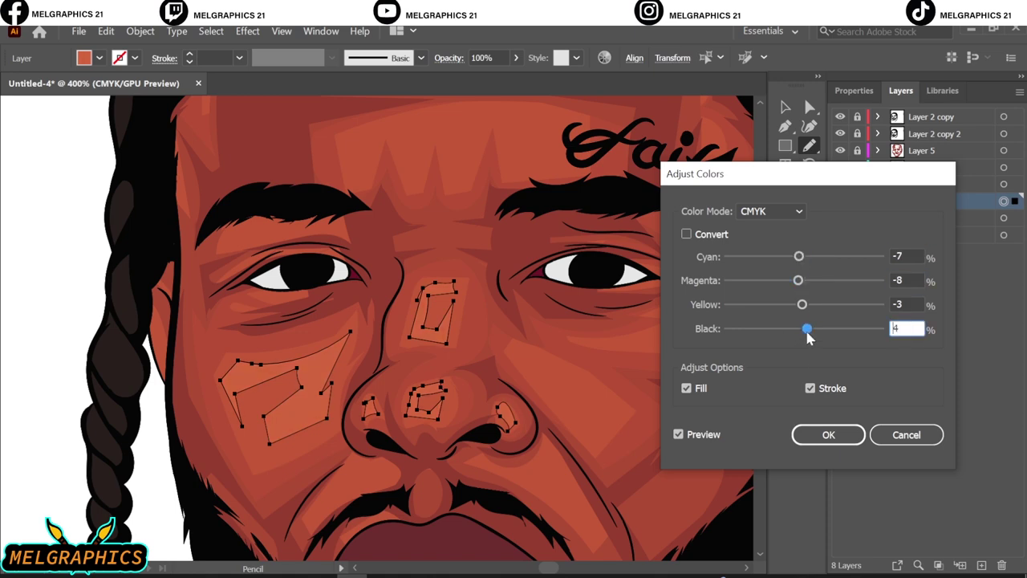
pyautogui.press('Return')
pyautogui.hotkey('ctrl', 'shift', 'a')
# Draw highlight shapes across the forehead and upper forehead, then select all highlights
pyautogui.hotkey('ctrl', '0')
pyautogui.scroll(5, 470, 332)
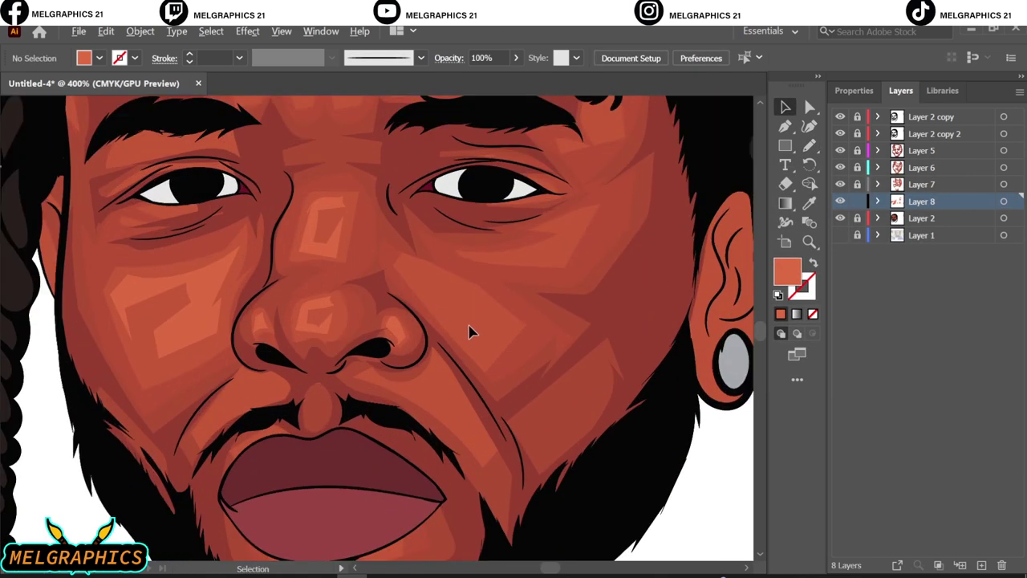
pyautogui.scroll(1, 516, 382)
pyautogui.press('n')
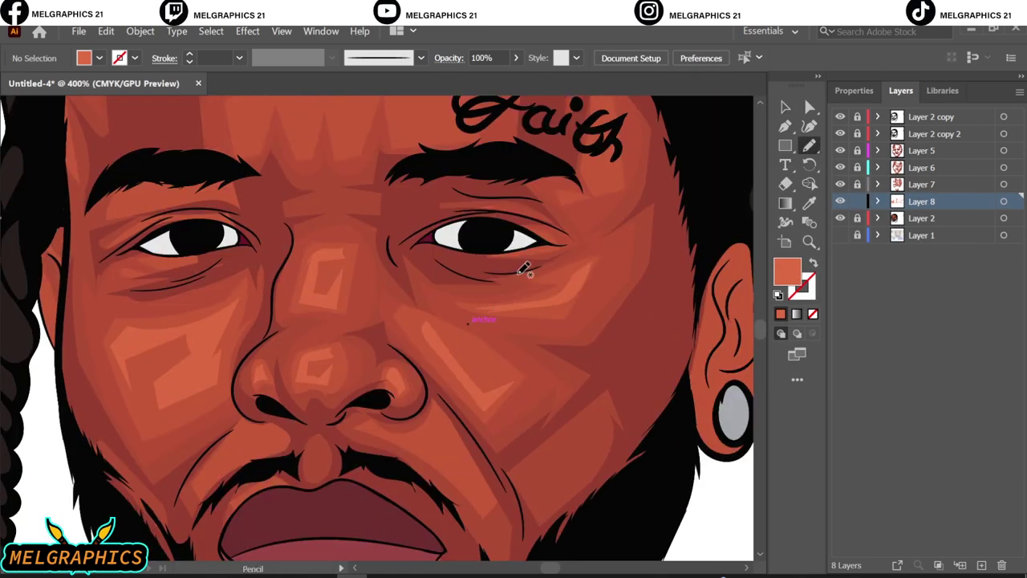
pyautogui.scroll(3, 523, 268)
pyautogui.hotkey('ctrl', '-')
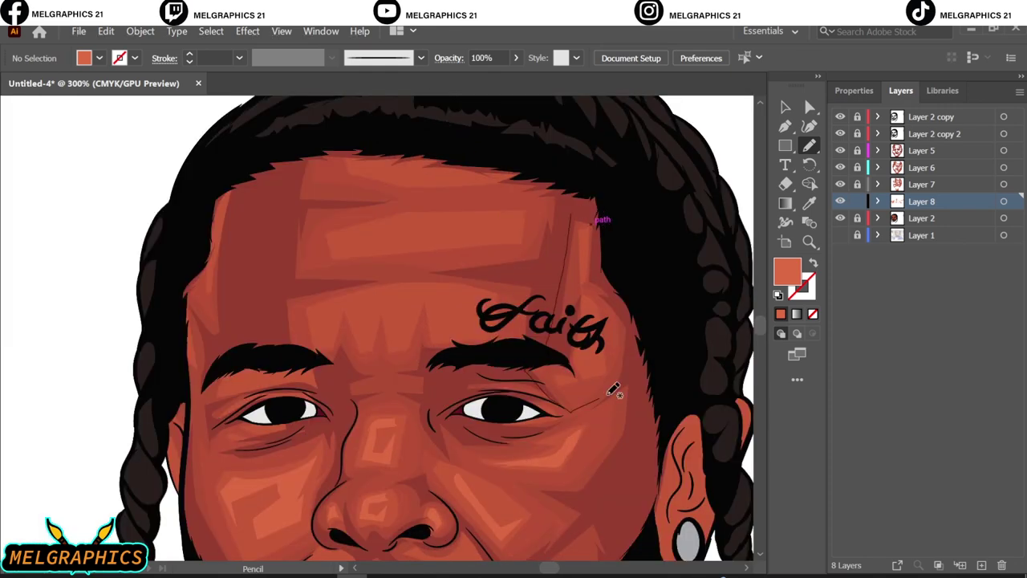
pyautogui.moveTo(351, 232); pyautogui.dragTo(475, 242)
pyautogui.moveTo(367, 233); pyautogui.dragTo(353, 233)
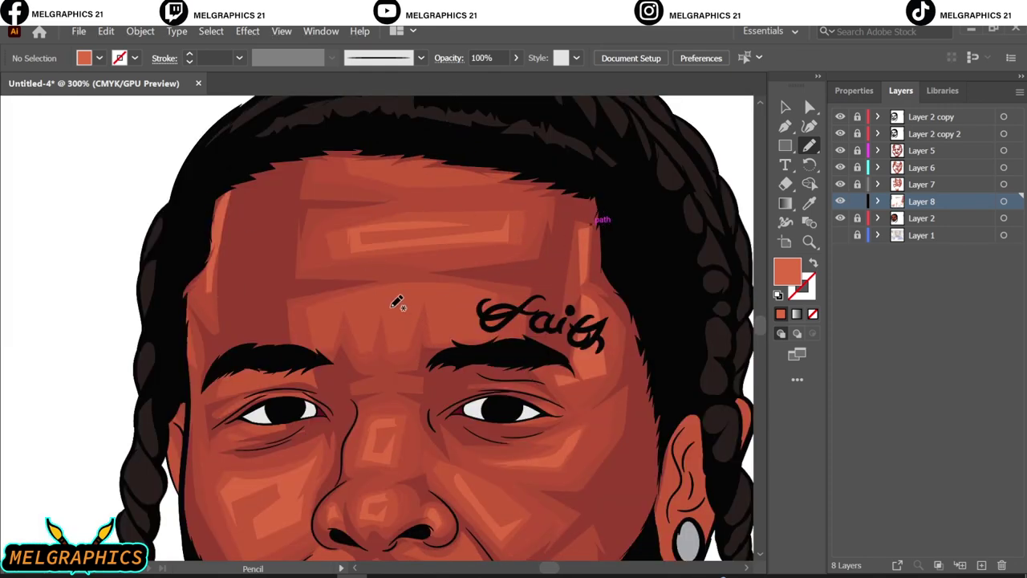
pyautogui.moveTo(347, 295); pyautogui.dragTo(353, 294)
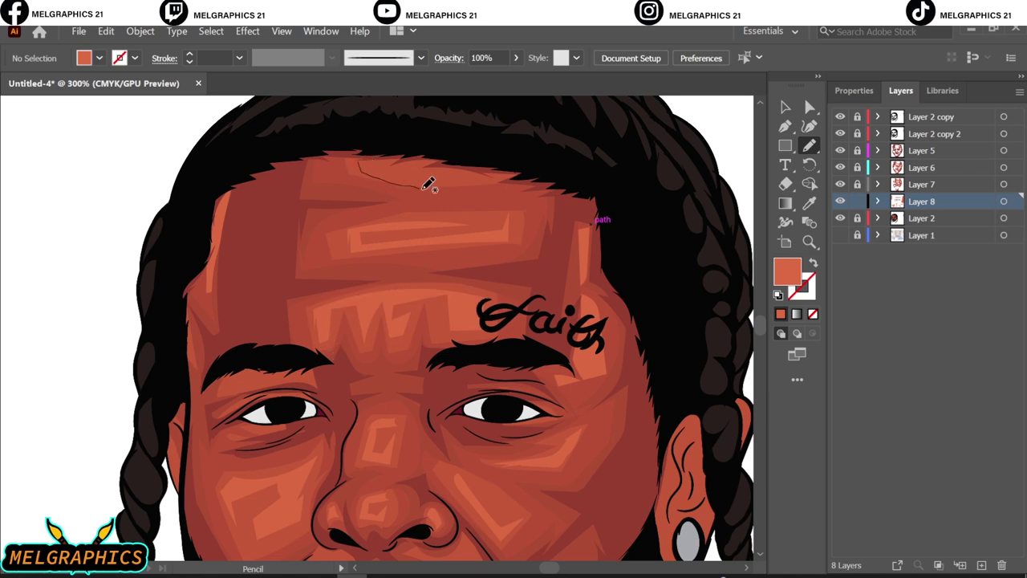
pyautogui.moveTo(428, 183); pyautogui.dragTo(374, 193)
pyautogui.hotkey('ctrl', '0')
pyautogui.hotkey('ctrl', 'a')
# Run Recolor Artwork twice on the highlight shapes to soften their colour
pyautogui.hotkey('ctrl', '+')
pyautogui.hotkey('ctrl', '+')
pyautogui.hotkey('ctrl', '+')
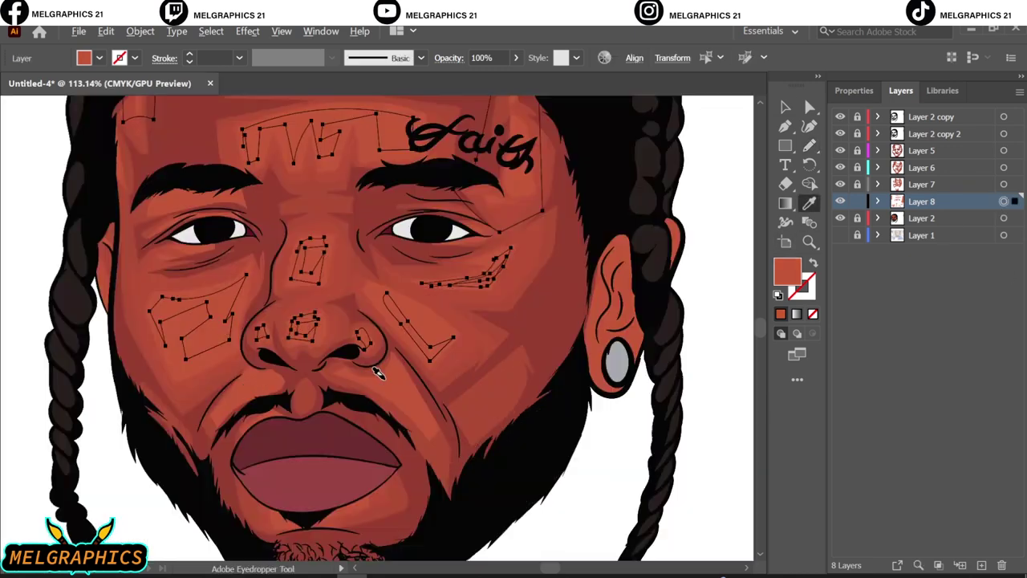
pyautogui.click(406, 291)
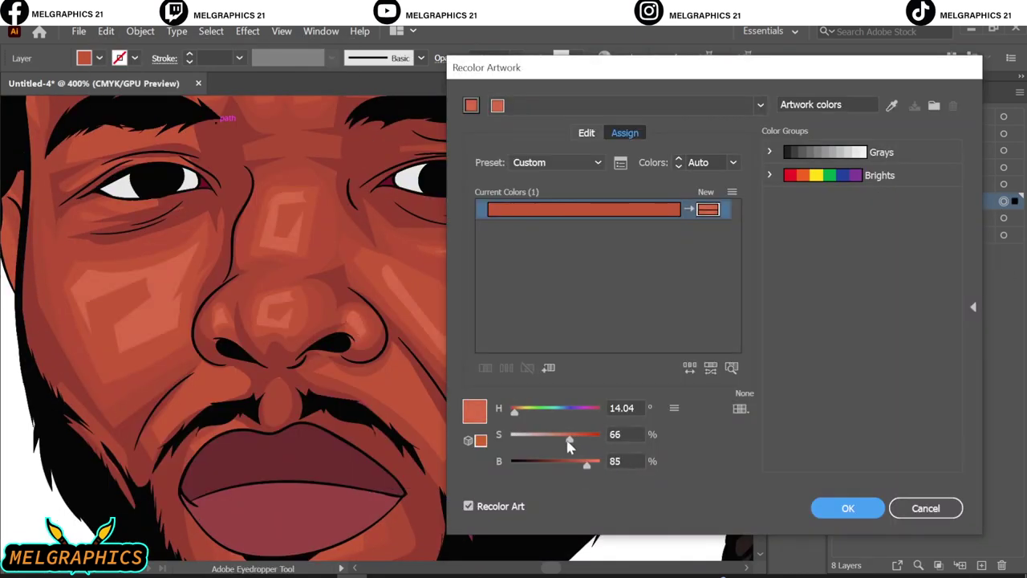
pyautogui.click(835, 509)
pyautogui.hotkey('ctrl', '0')
pyautogui.click(106, 30)
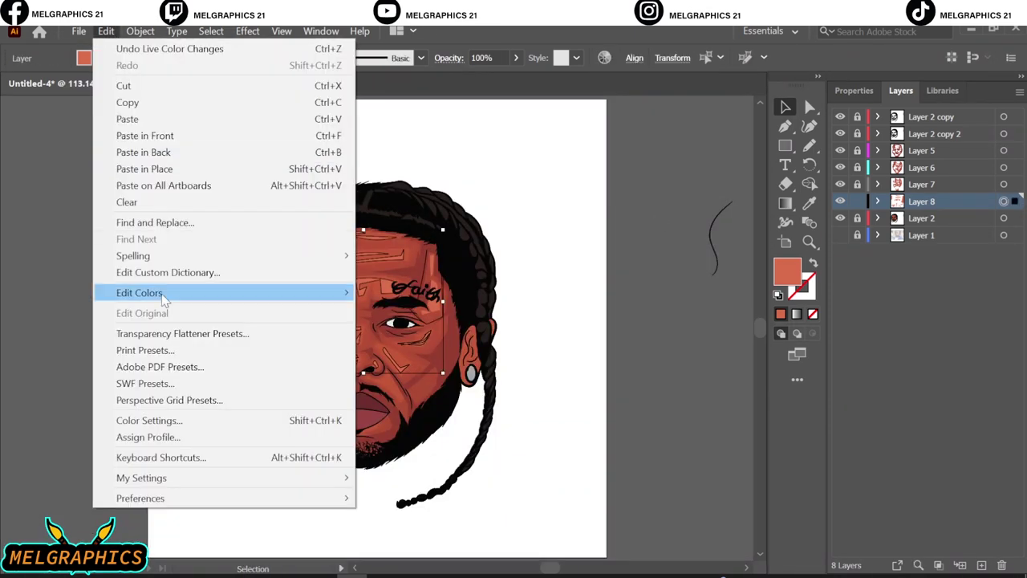
pyautogui.click(401, 291)
pyautogui.press('Return')
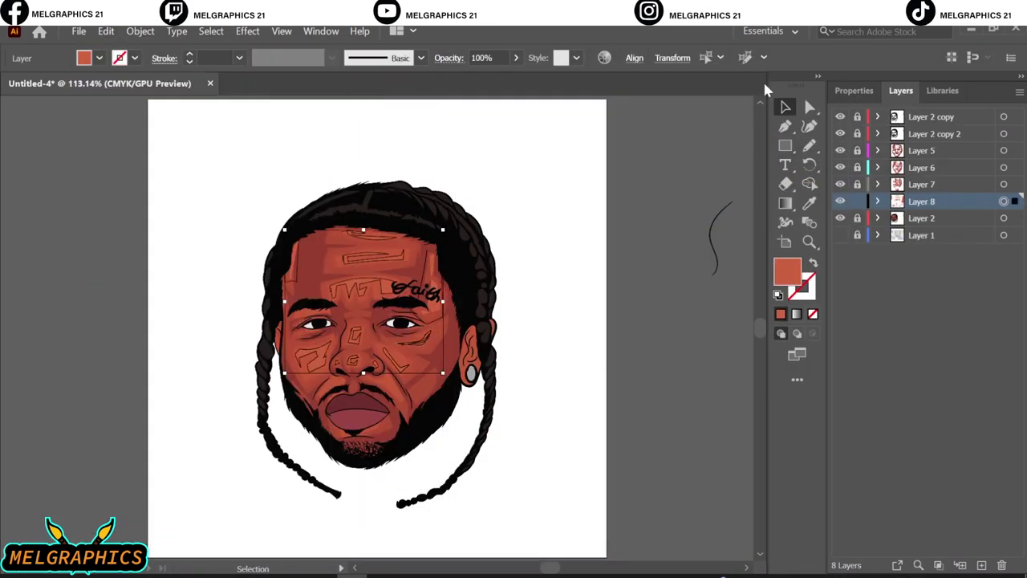
pyautogui.click(578, 384)
# Return to the Pencil, reposition the view, and select the Layer 5 artwork
pyautogui.scroll(5, 333, 361)
pyautogui.press('n')
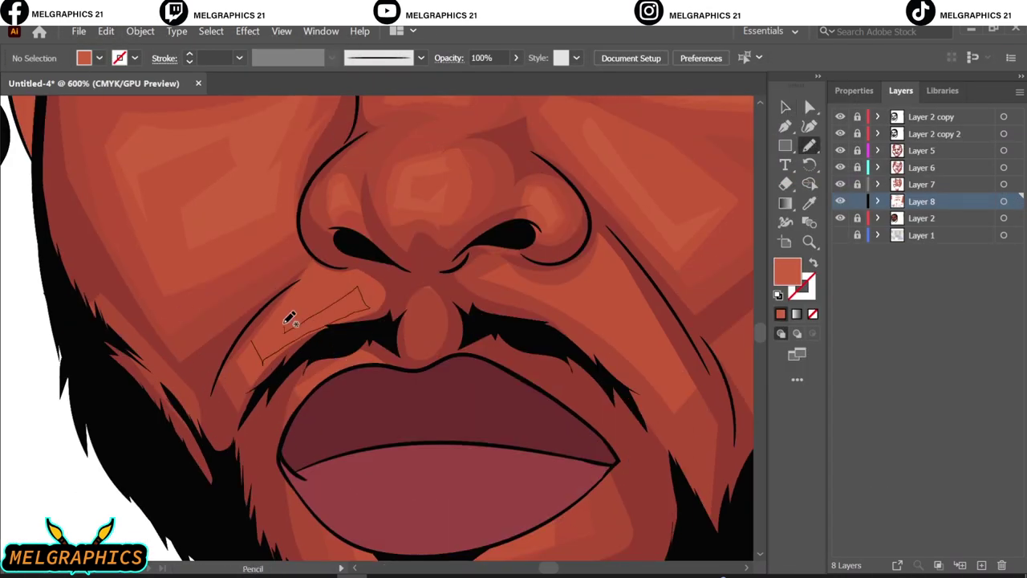
pyautogui.hotkey('ctrl', '1')
pyautogui.scroll(5, 567, 197)
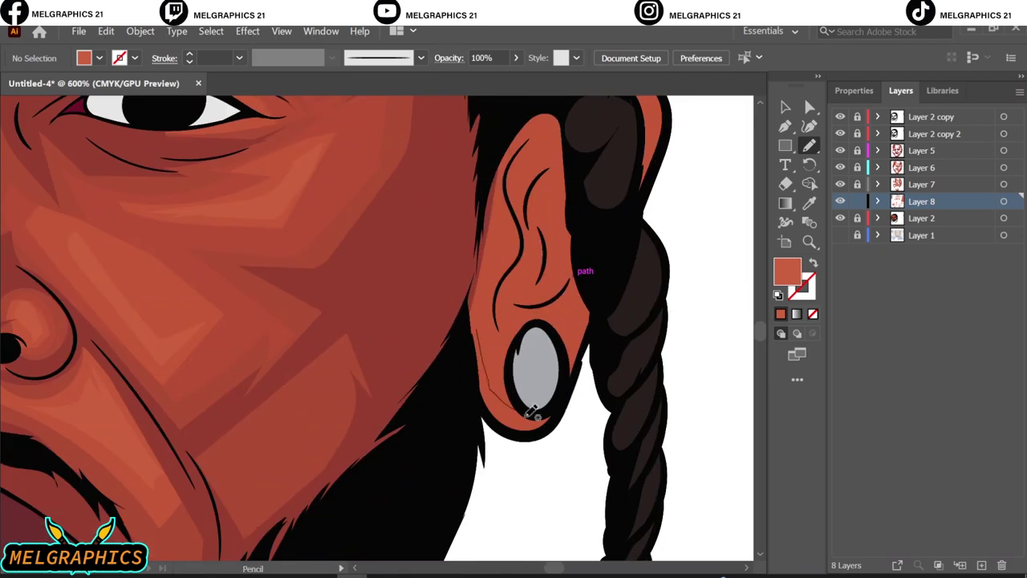
pyautogui.scroll(3, 610, 201)
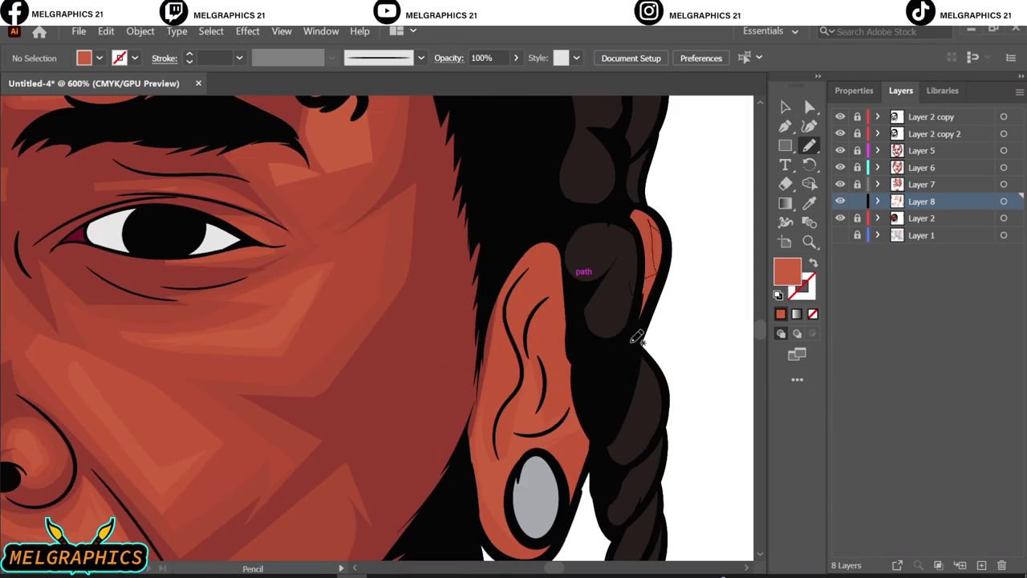
pyautogui.scroll(-3, 637, 337)
pyautogui.hscroll(5, 401, 323)
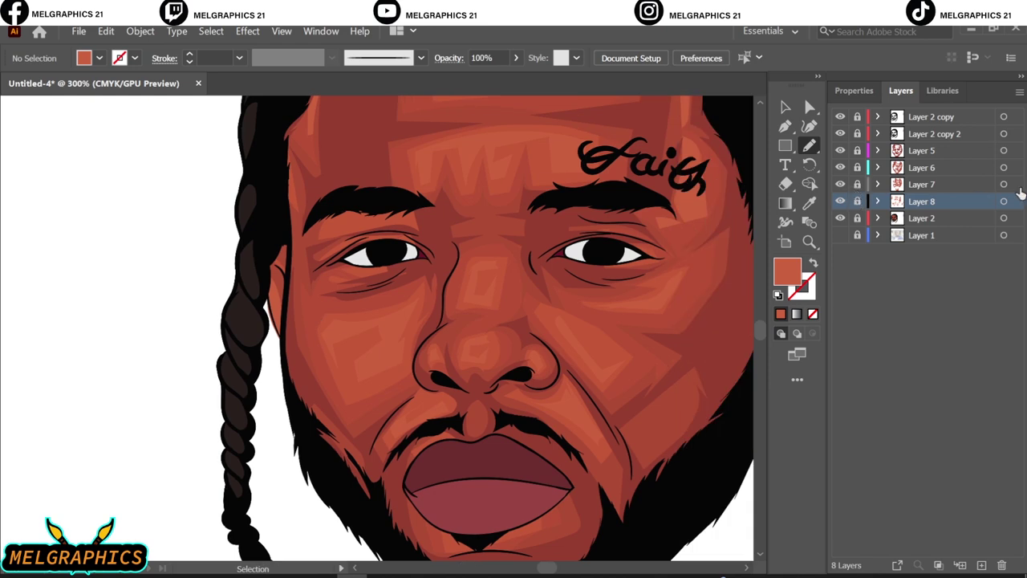
pyautogui.click(1003, 184)
# On Layer 5, draw darker shading shapes beside and over the upper ear
pyautogui.click(1003, 151)
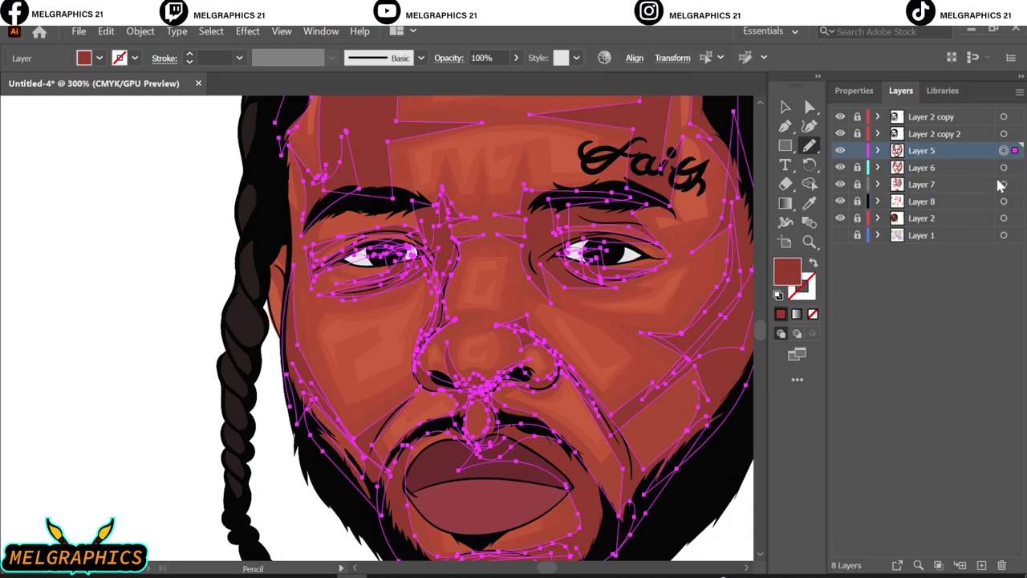
pyautogui.hotkey('ctrl', 'shift', 'a')
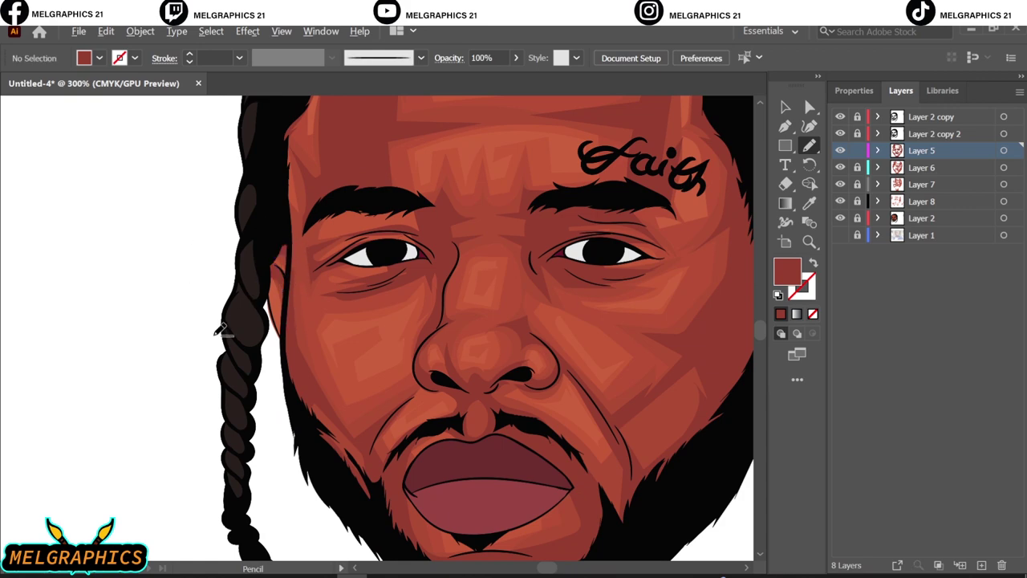
pyautogui.scroll(3, 225, 325)
pyautogui.scroll(-5, 225, 325)
pyautogui.scroll(5, 570, 305)
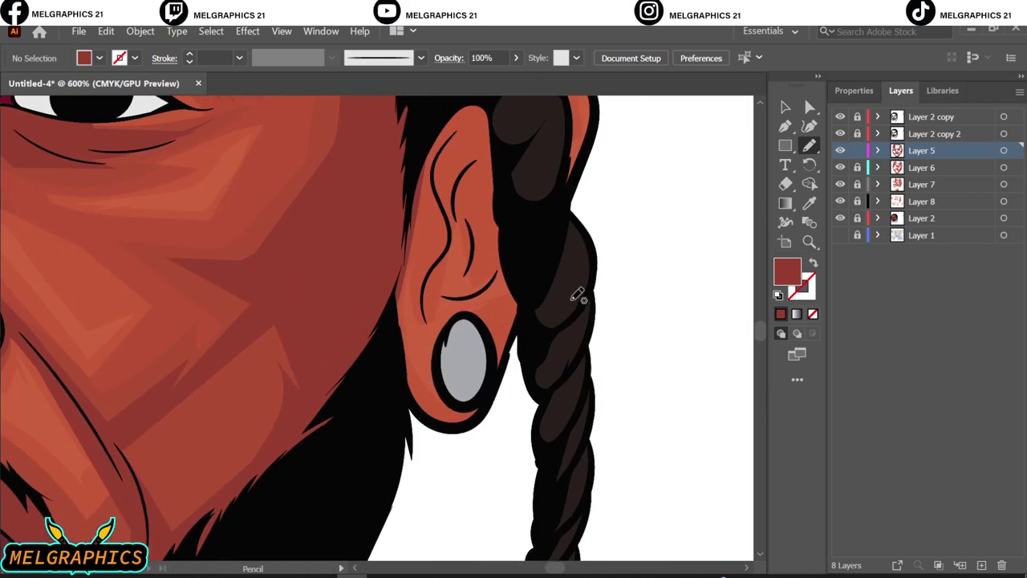
pyautogui.scroll(1, 577, 296)
pyautogui.moveTo(437, 199); pyautogui.dragTo(410, 265)
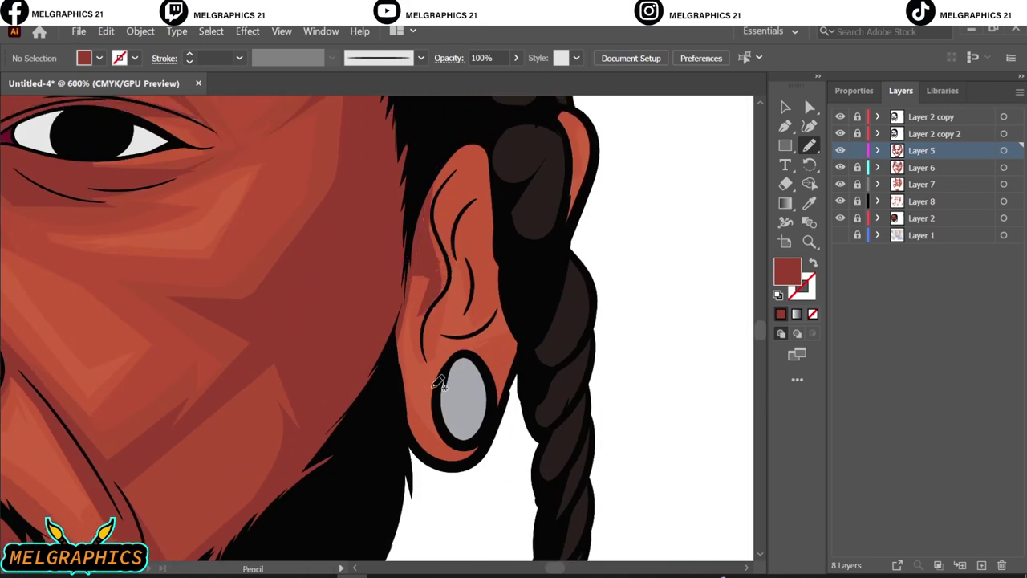
pyautogui.moveTo(433, 450); pyautogui.dragTo(438, 452)
pyautogui.moveTo(493, 121); pyautogui.dragTo(500, 350)
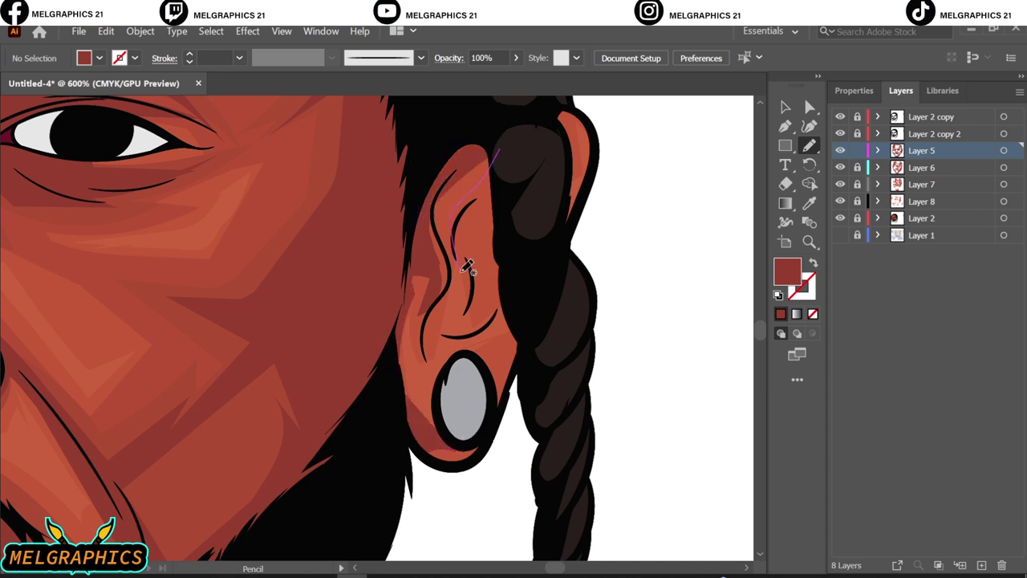
# Delete all artwork on Layer 6 and add a shading shape on the earlobe
pyautogui.click(857, 167)
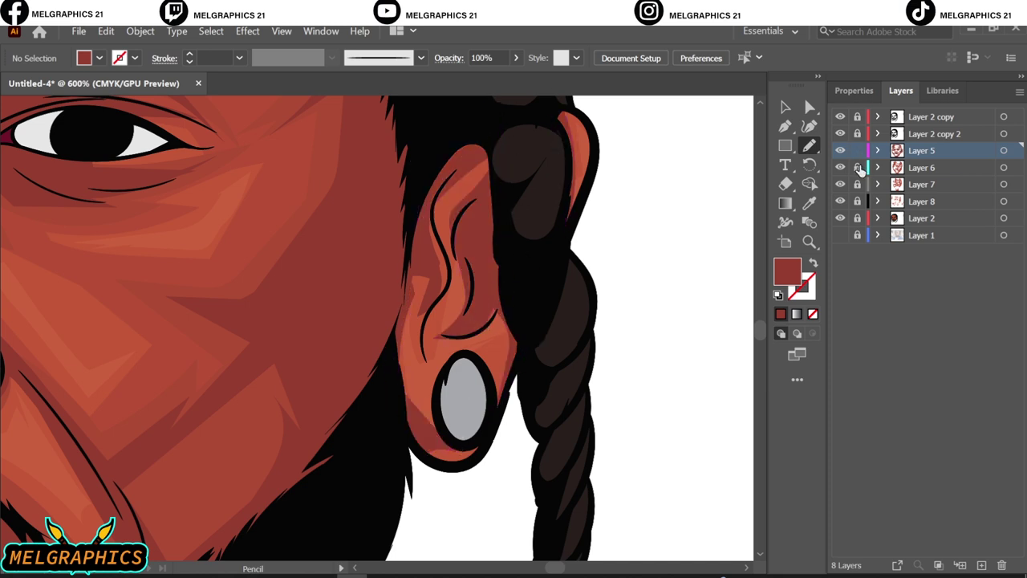
pyautogui.hotkey('ctrl', 'a')
pyautogui.press('Delete')
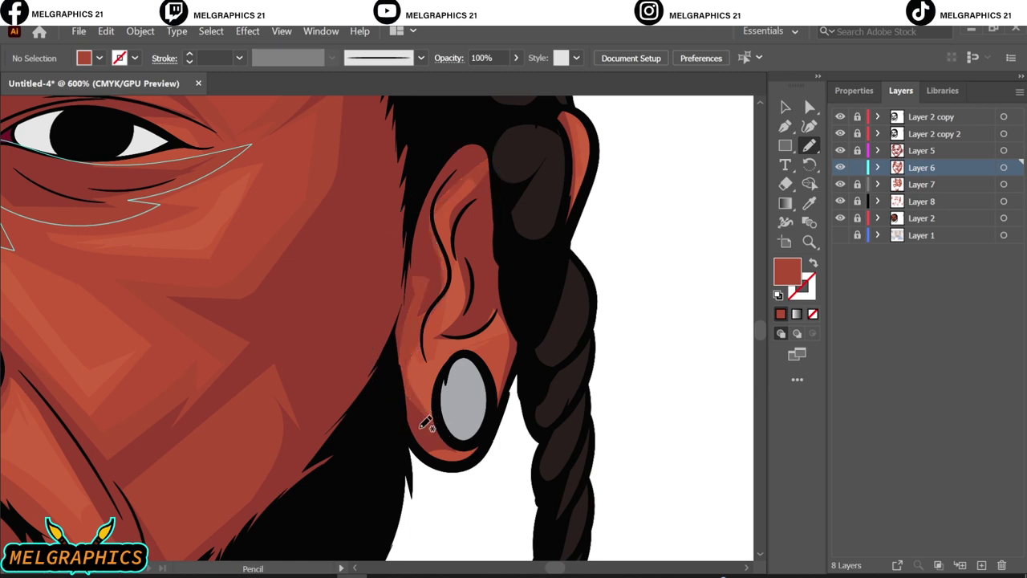
pyautogui.moveTo(474, 191); pyautogui.dragTo(502, 329)
pyautogui.hotkey('ctrl', '0')
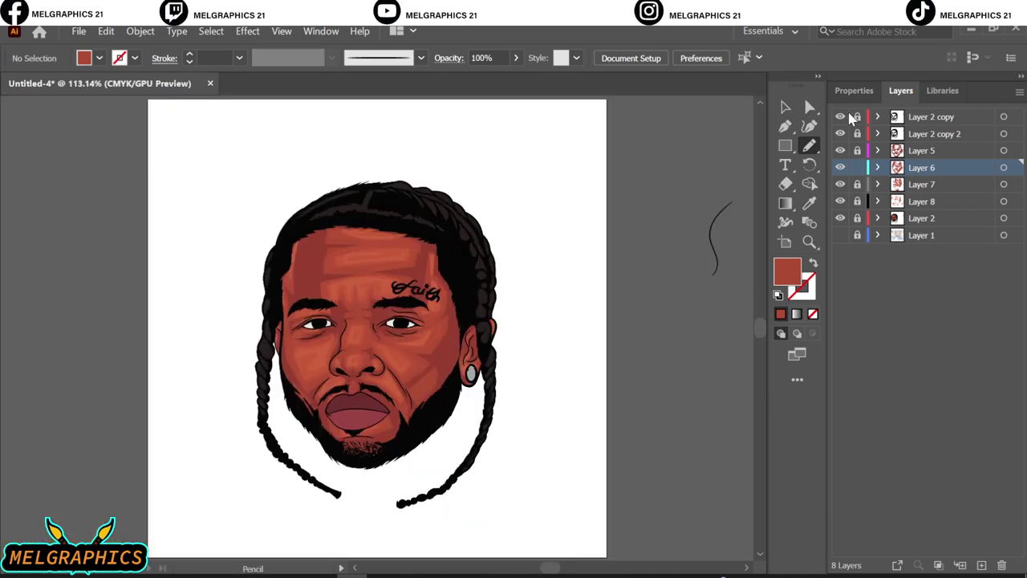
# Set the fill colour to a dark maroon red
pyautogui.press('v')
pyautogui.click(1003, 150)
pyautogui.hotkey('ctrl', 'shift', 'a')
pyautogui.doubleClick(786, 272)
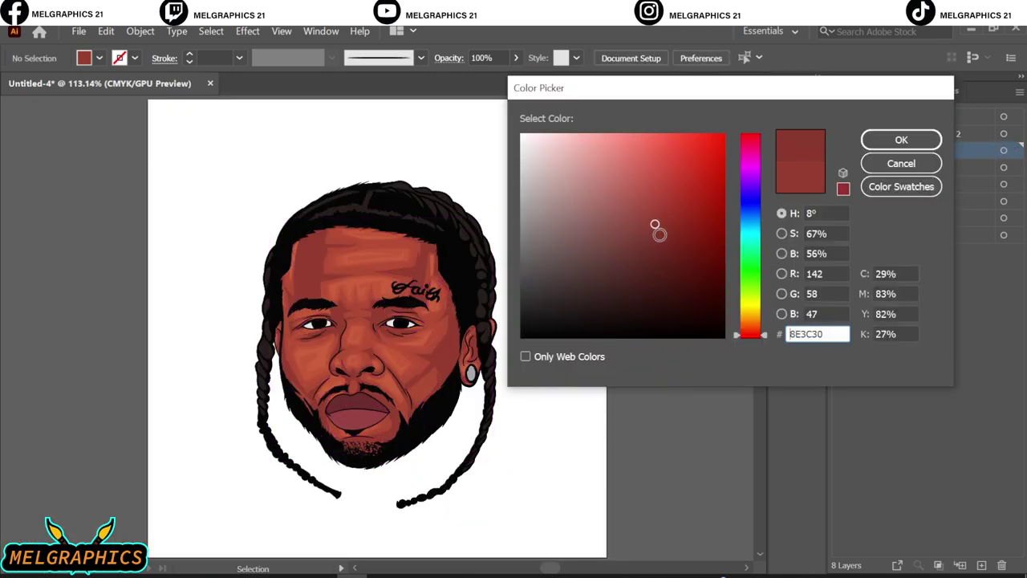
pyautogui.click(657, 258)
pyautogui.press('Return')
# Draw dark shadow shapes beside the eye, at its outer corner, and along the brow
pyautogui.hotkey('ctrl', '+')
pyautogui.hotkey('ctrl', '+')
pyautogui.hotkey('ctrl', '+')
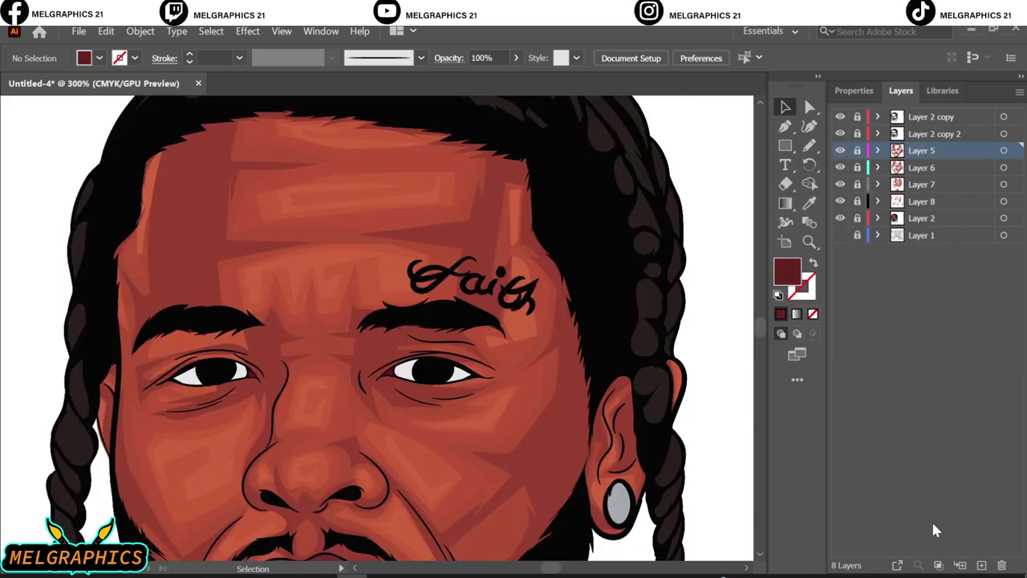
pyautogui.press('n')
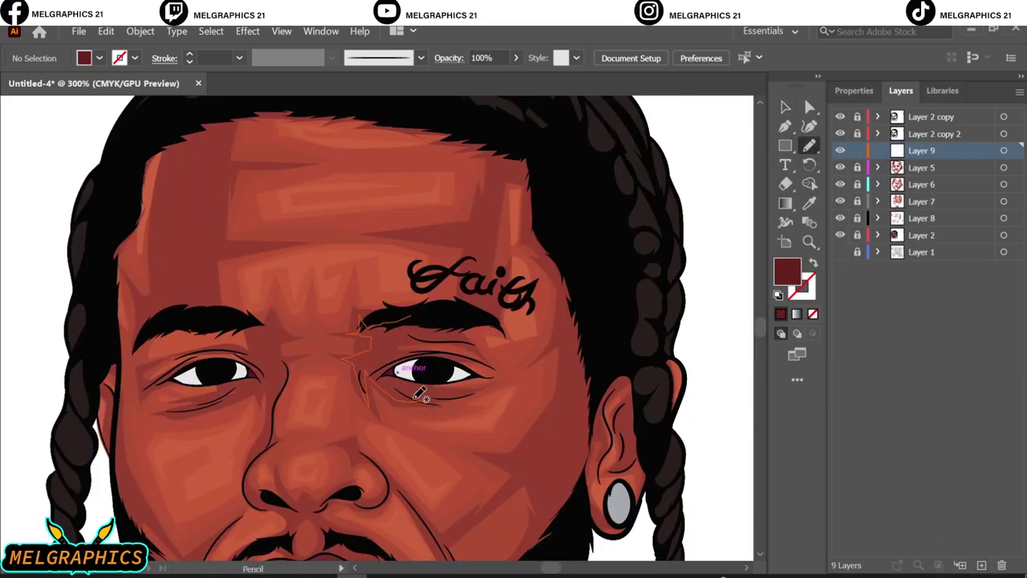
pyautogui.hotkey('ctrl', '-')
pyautogui.moveTo(462, 339); pyautogui.dragTo(551, 288)
pyautogui.hotkey('ctrl', '0')
pyautogui.scroll(6, 360, 391)
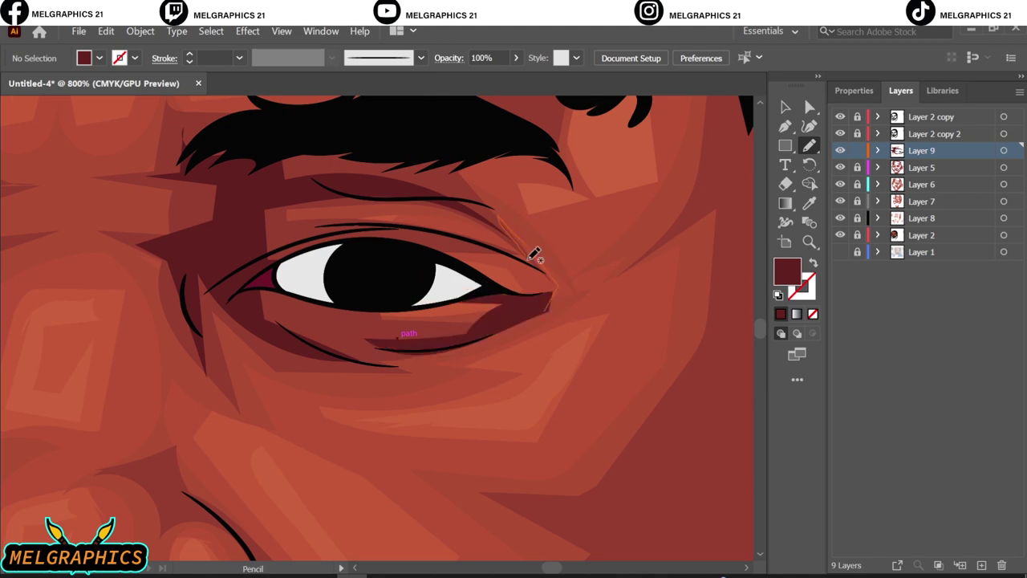
pyautogui.moveTo(488, 289); pyautogui.dragTo(489, 290)
pyautogui.scroll(2, 543, 365)
pyautogui.scroll(-3, 321, 351)
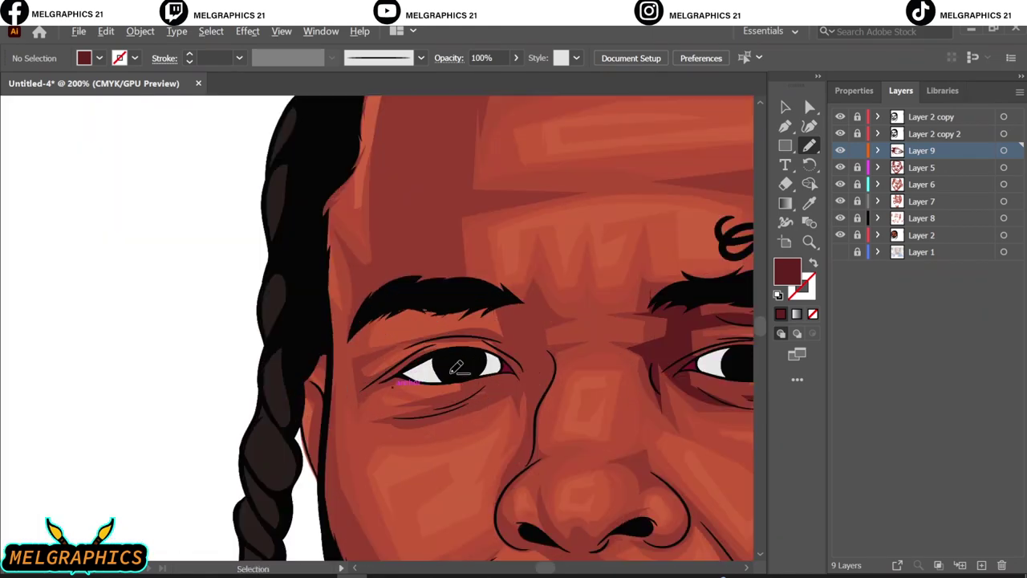
pyautogui.scroll(2, 321, 351)
pyautogui.moveTo(321, 351); pyautogui.dragTo(579, 274)
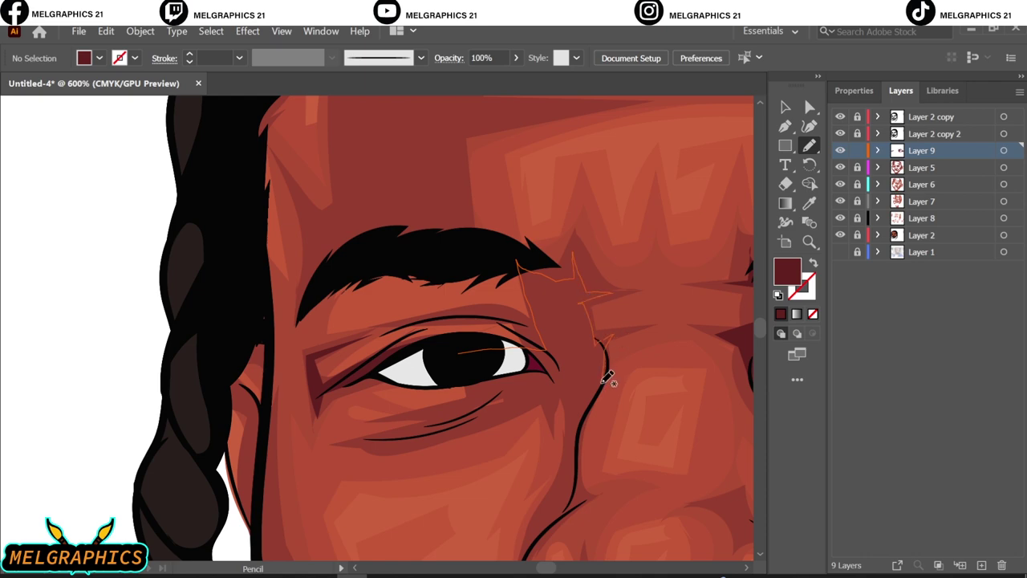
pyautogui.moveTo(440, 433)
pyautogui.mouseDown()
pyautogui.moveTo(507, 374)
pyautogui.moveTo(555, 413)
pyautogui.mouseUp()
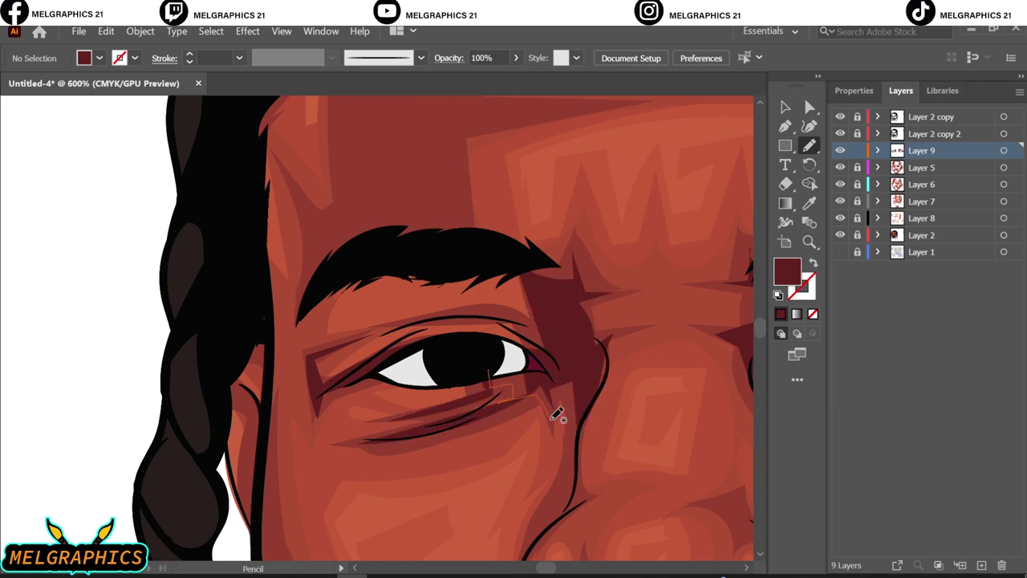
# Add shadow shapes between the brows and near the right brow
pyautogui.scroll(-5, 555, 413)
pyautogui.scroll(2, 473, 276)
pyautogui.scroll(3, 473, 276)
pyautogui.moveTo(289, 357); pyautogui.dragTo(309, 395)
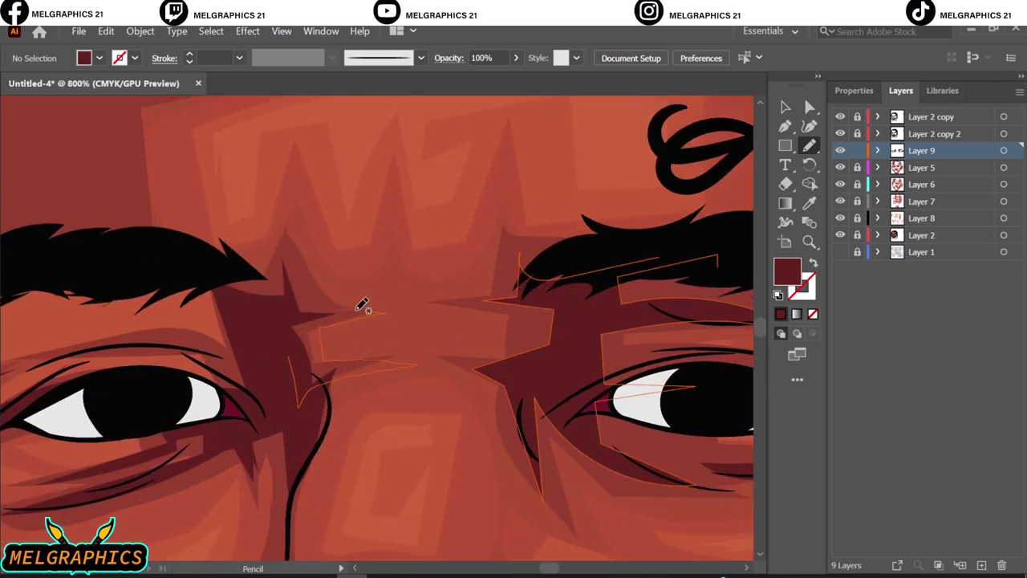
pyautogui.moveTo(356, 312); pyautogui.dragTo(385, 311)
pyautogui.moveTo(507, 230); pyautogui.dragTo(597, 334)
pyautogui.hotkey('ctrl', '0')
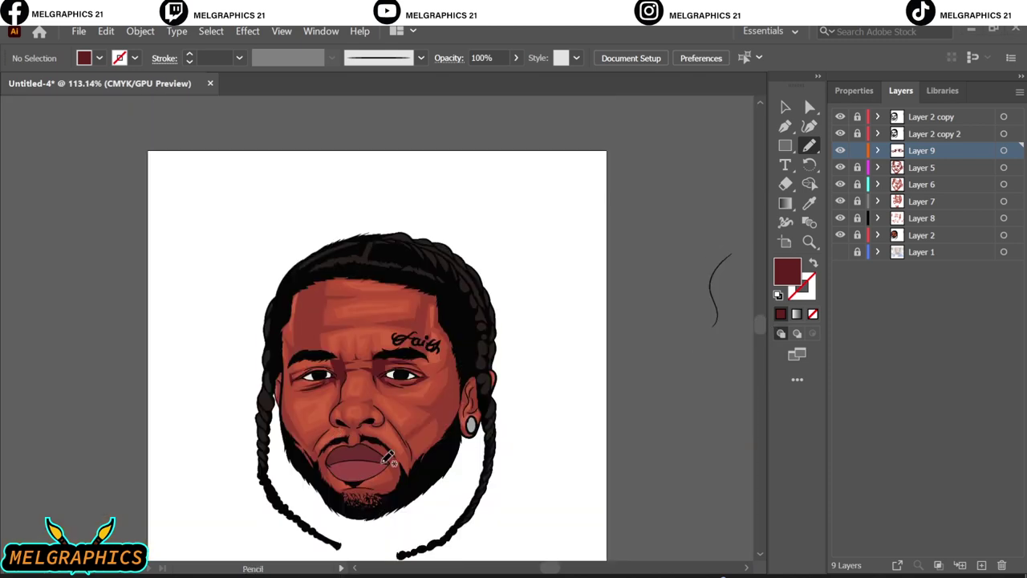
# Draw dark shadow shapes on the right and left sides of the mouth
pyautogui.scroll(4, 394, 380)
pyautogui.scroll(-1, 394, 489)
pyautogui.moveTo(536, 454)
pyautogui.mouseDown()
pyautogui.moveTo(454, 280)
pyautogui.moveTo(475, 498)
pyautogui.mouseUp()
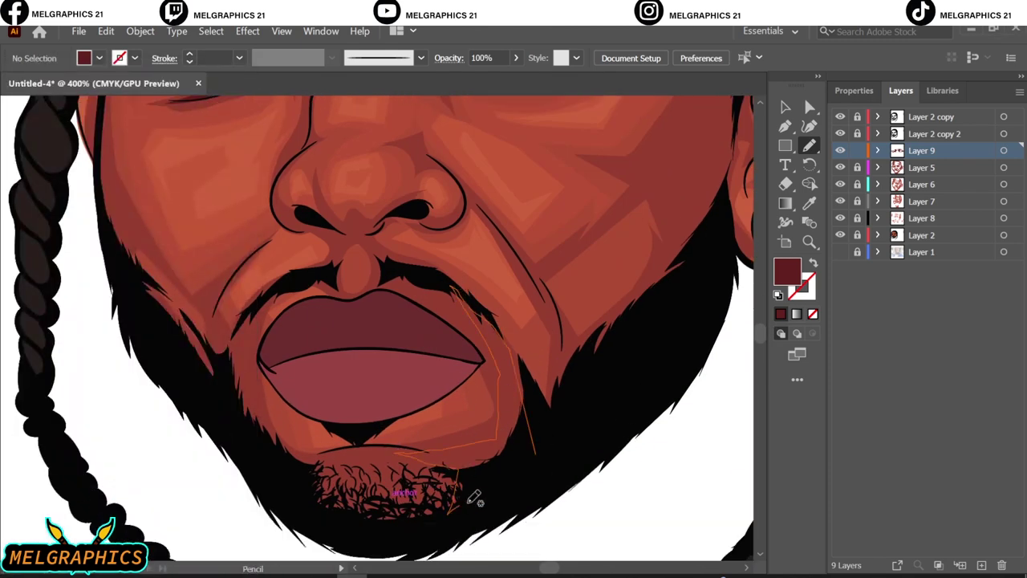
pyautogui.moveTo(377, 442)
pyautogui.mouseDown()
pyautogui.moveTo(257, 352)
pyautogui.moveTo(268, 299)
pyautogui.mouseUp()
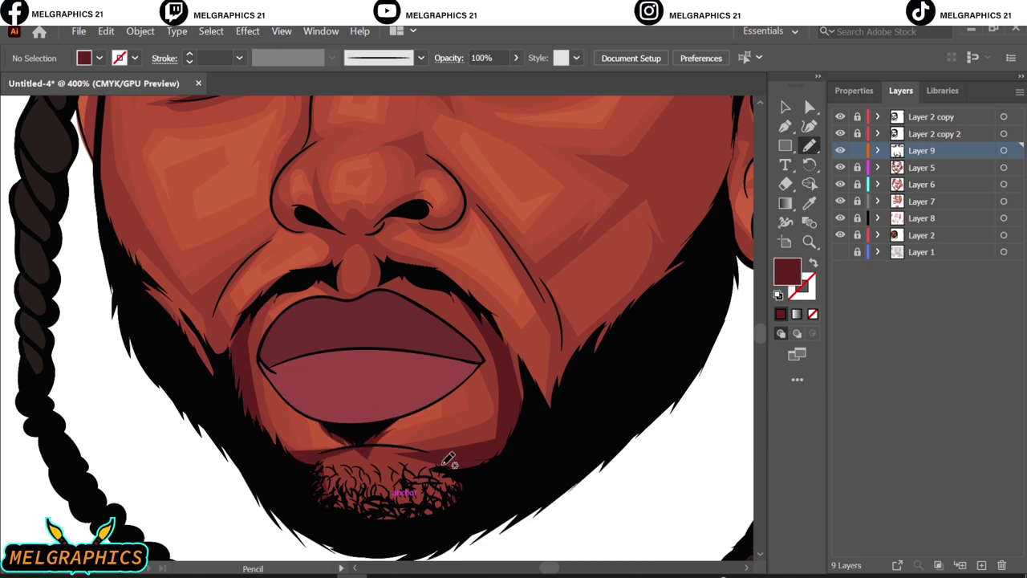
# Draw a dark shadow along the edge of the beard
pyautogui.hotkey('ctrl', '0')
pyautogui.scroll(5, 412, 394)
pyautogui.moveTo(288, 361); pyautogui.dragTo(405, 507)
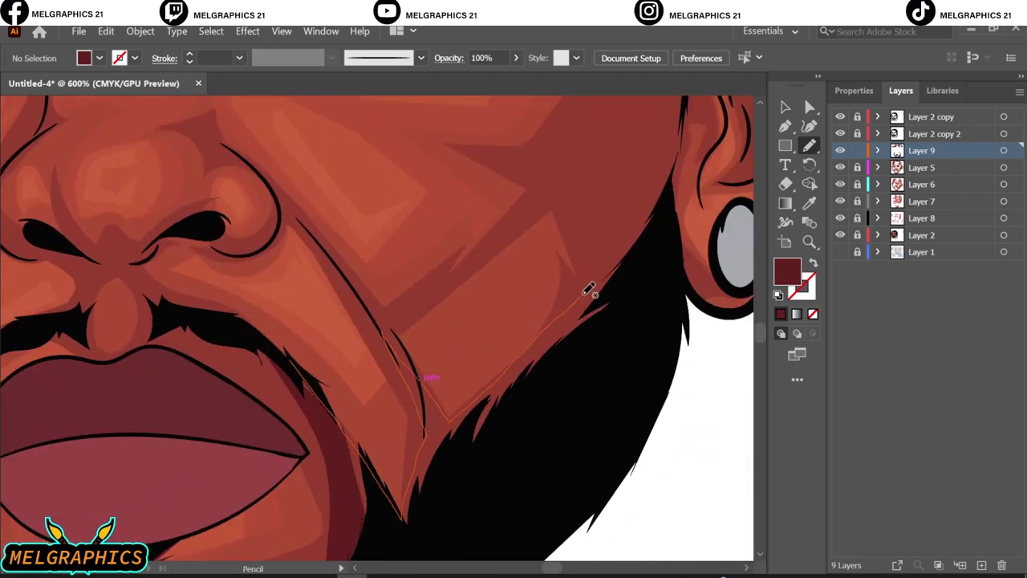
pyautogui.moveTo(651, 284); pyautogui.dragTo(332, 441)
pyautogui.hotkey('ctrl', '0')
# Add shadow along the jaw and hair edge, plus shading strokes around the ear
pyautogui.scroll(3, 498, 399)
pyautogui.scroll(1, 497, 398)
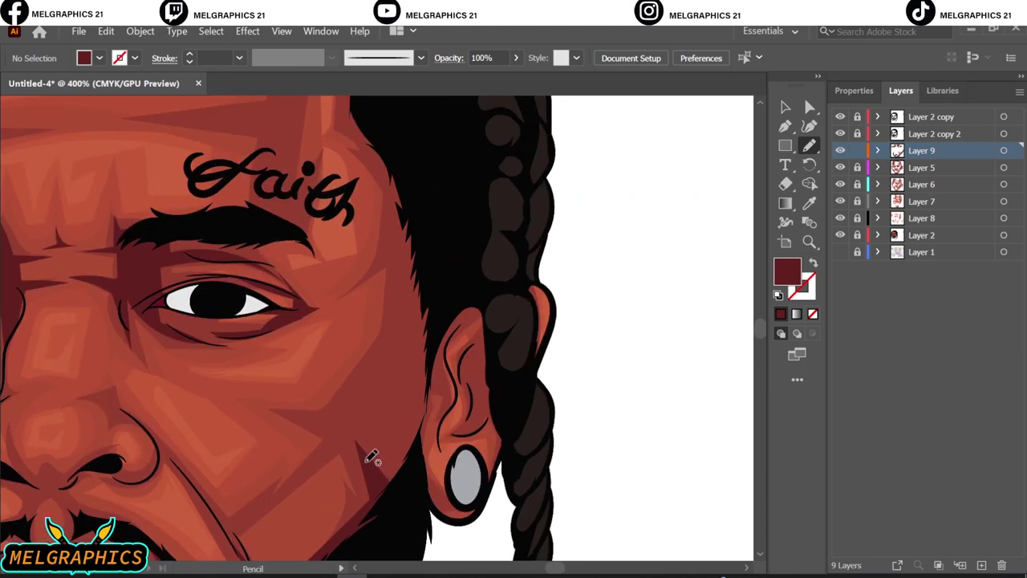
pyautogui.moveTo(425, 343)
pyautogui.mouseDown()
pyautogui.moveTo(430, 417)
pyautogui.moveTo(488, 413)
pyautogui.moveTo(489, 473)
pyautogui.mouseUp()
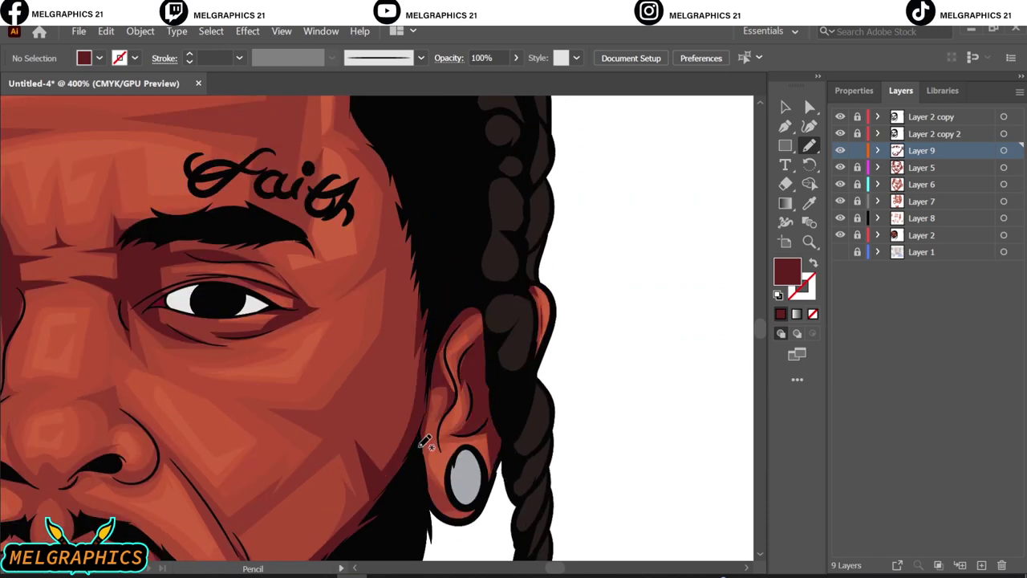
pyautogui.moveTo(426, 436); pyautogui.dragTo(450, 506)
pyautogui.hotkey('ctrl', '0')
# Shade the left jaw edge and left temple, then select the shadow between the brows
pyautogui.scroll(3, 396, 431)
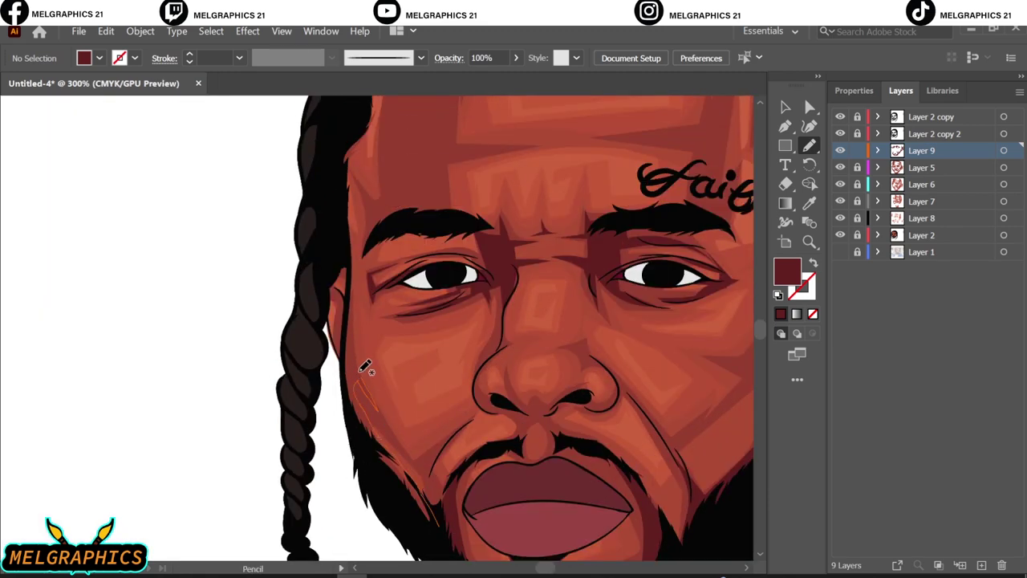
pyautogui.moveTo(363, 369); pyautogui.dragTo(431, 496)
pyautogui.moveTo(355, 361); pyautogui.dragTo(344, 270)
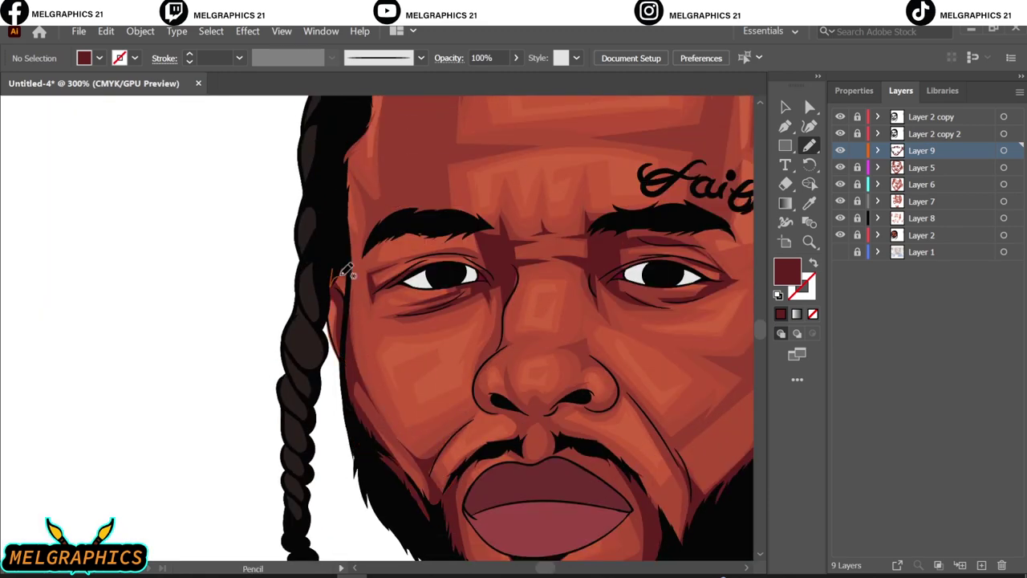
pyautogui.hotkey('ctrl', '0')
pyautogui.press('v')
pyautogui.scroll(4, 325, 333)
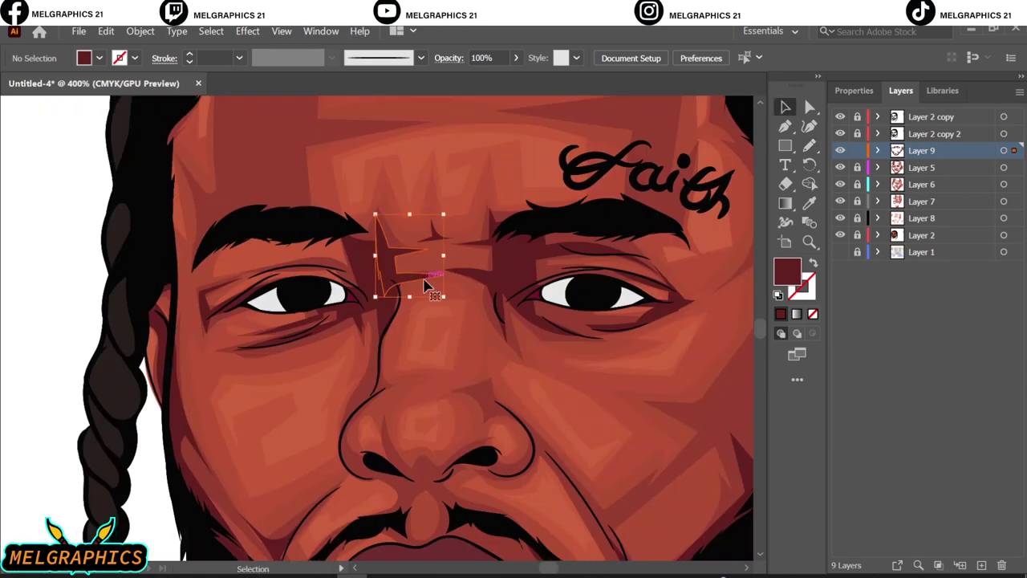
pyautogui.click(426, 284)
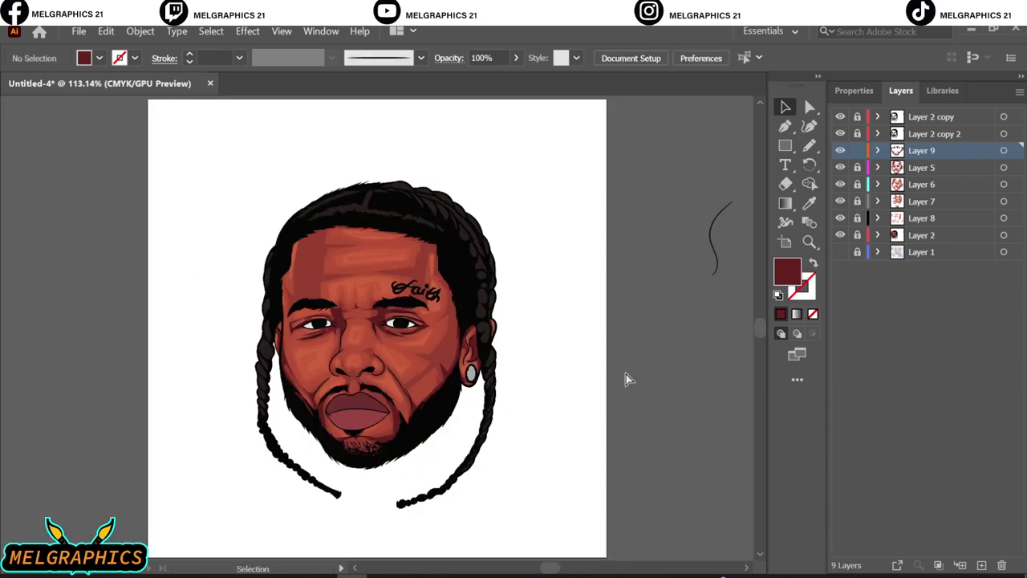
# Draw dark shadow shapes along the forehead hairline with the Pencil
pyautogui.press('n')
pyautogui.scroll(4, 348, 286)
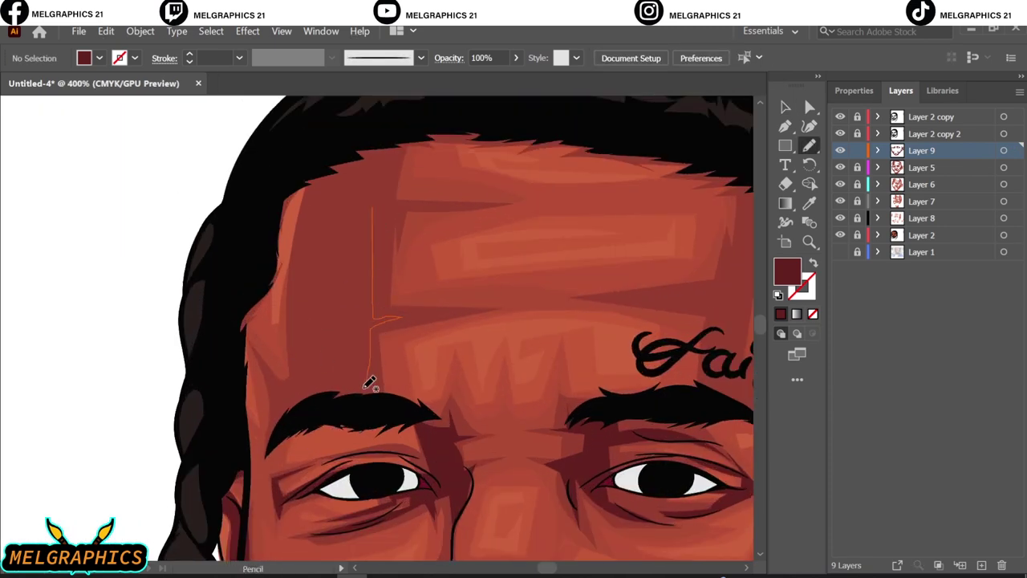
pyautogui.moveTo(365, 198)
pyautogui.mouseDown()
pyautogui.moveTo(388, 204)
pyautogui.moveTo(354, 193)
pyautogui.mouseUp()
pyautogui.moveTo(384, 303); pyautogui.dragTo(402, 321)
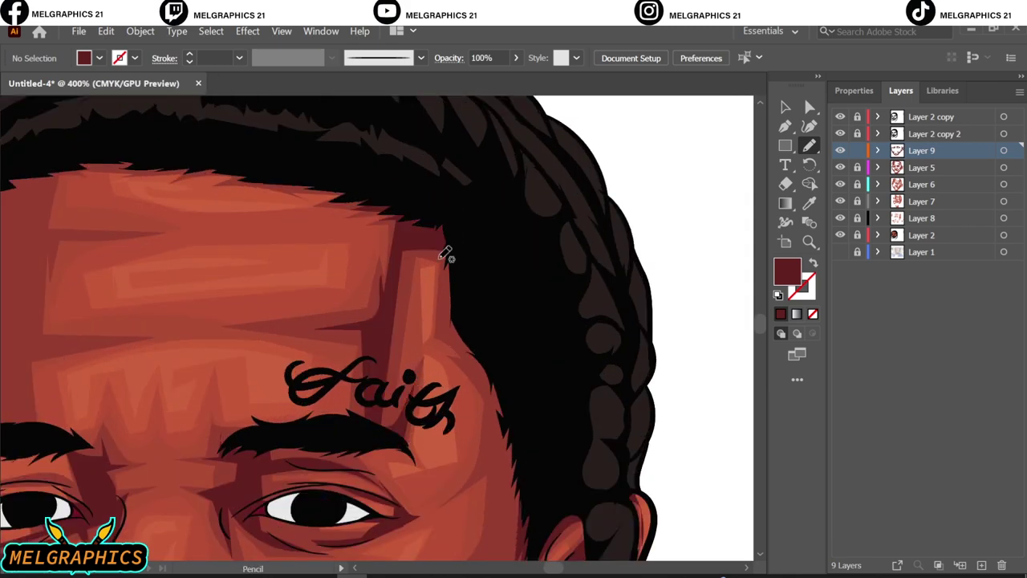
pyautogui.moveTo(447, 251); pyautogui.dragTo(508, 425)
pyautogui.scroll(-3, 475, 331)
pyautogui.hotkey('ctrl', '0')
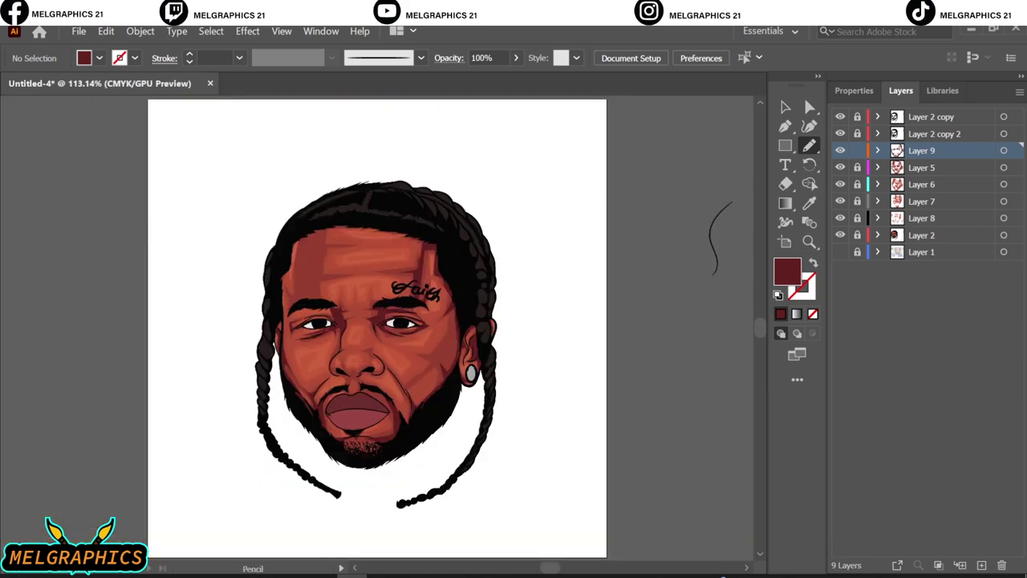
# Shade the left forehead up to the hairline so both temples are darkened
pyautogui.scroll(5, 261, 260)
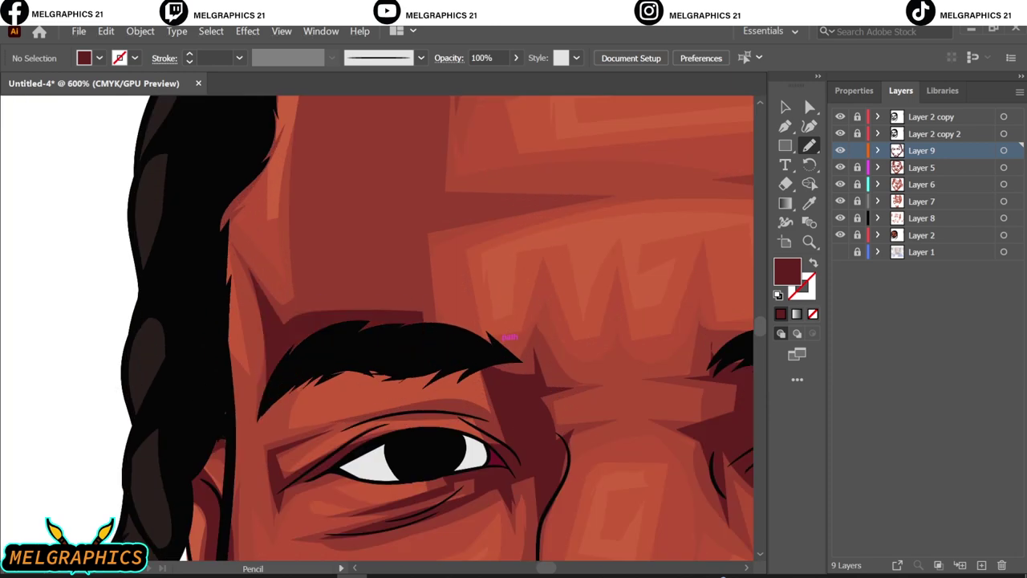
pyautogui.scroll(3, 423, 504)
pyautogui.moveTo(423, 503)
pyautogui.mouseDown()
pyautogui.moveTo(383, 280)
pyautogui.moveTo(318, 300)
pyautogui.moveTo(422, 451)
pyautogui.mouseUp()
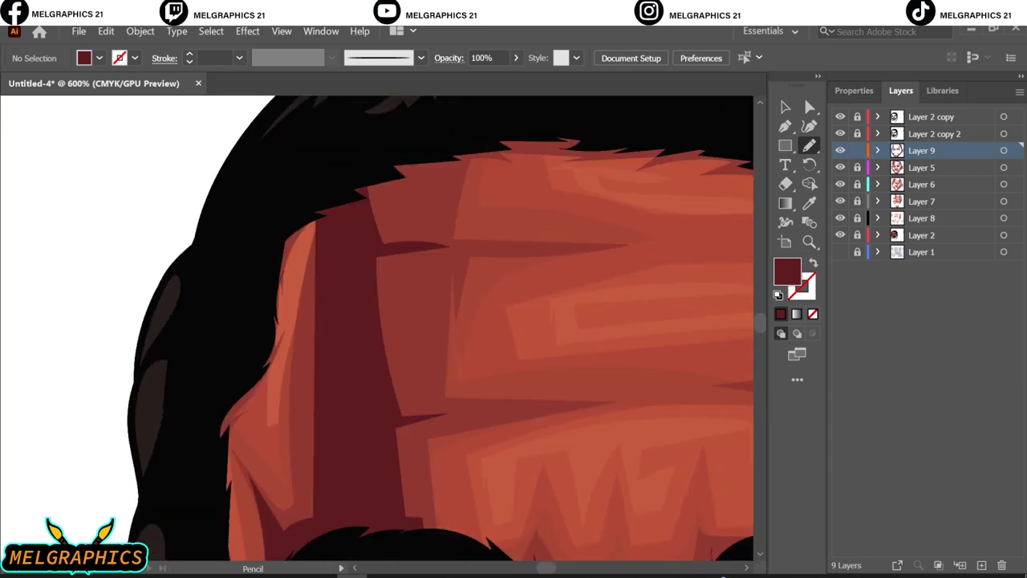
pyautogui.hotkey('ctrl', '0')
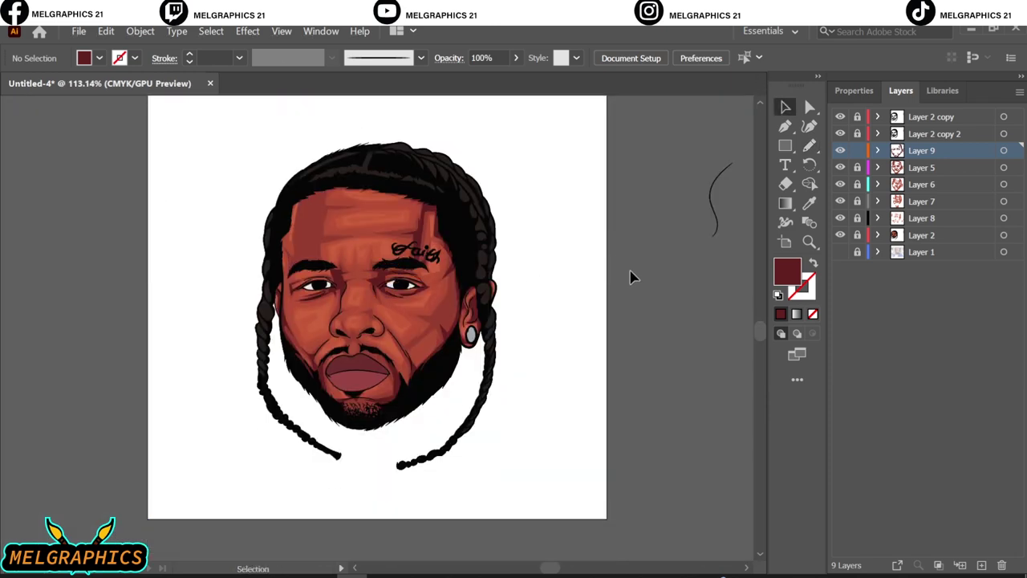
# Add Layer 10 for lip shading and open the fill Color Picker to choose a lip colour
pyautogui.click(931, 134)
pyautogui.hotkey('ctrl', 'l')
pyautogui.press('i')
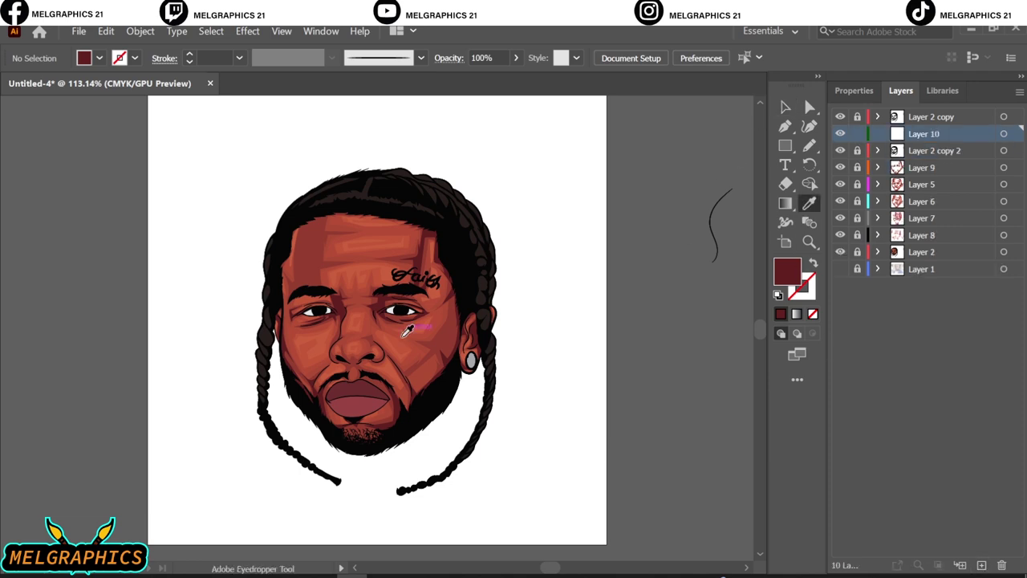
pyautogui.scroll(5, 353, 401)
pyautogui.doubleClick(787, 271)
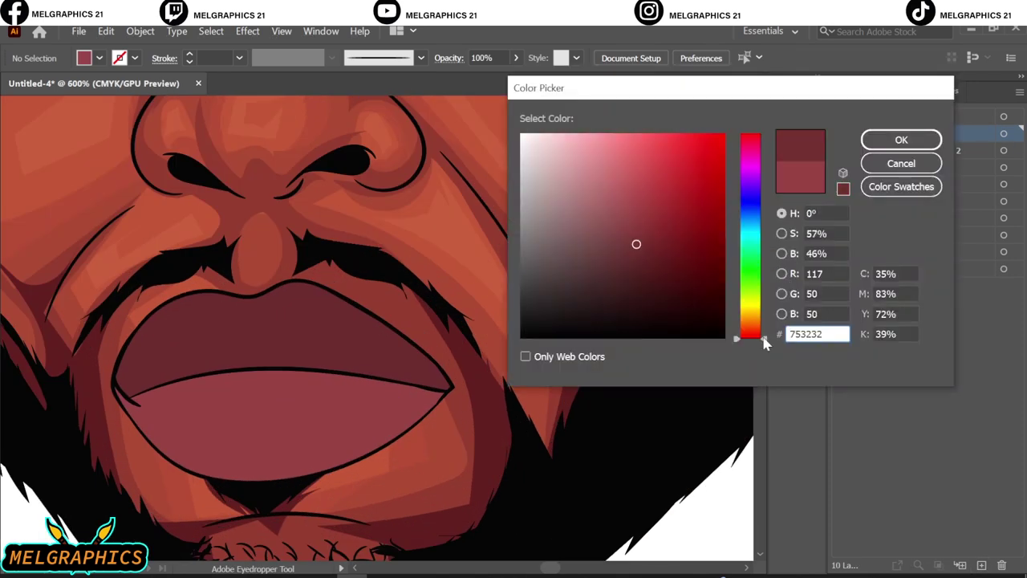
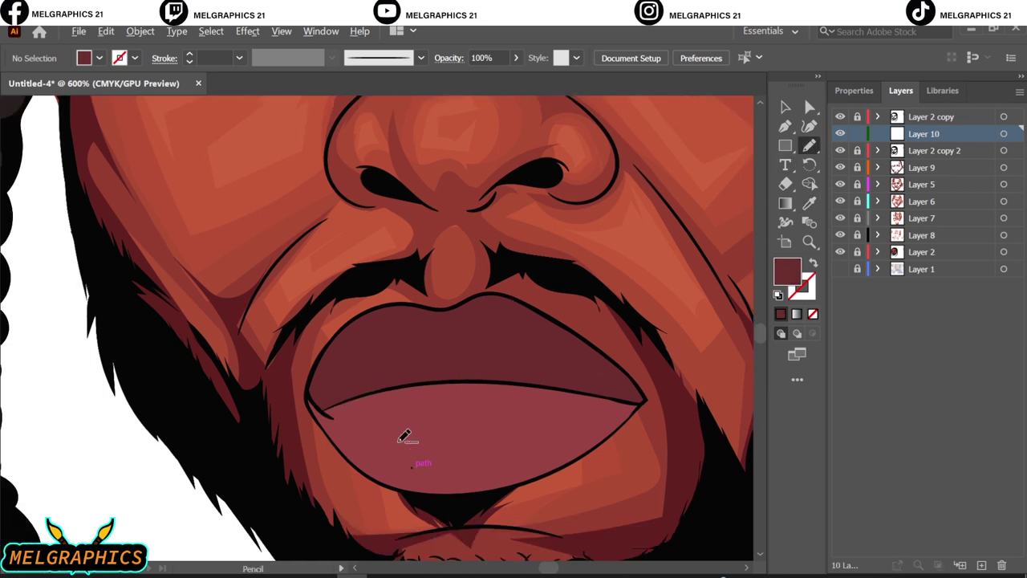
# Pencil dark red shading along the upper lip's lower edge and the right of the lower lip
pyautogui.scroll(2, 407, 433)
pyautogui.moveTo(294, 307); pyautogui.dragTo(441, 336)
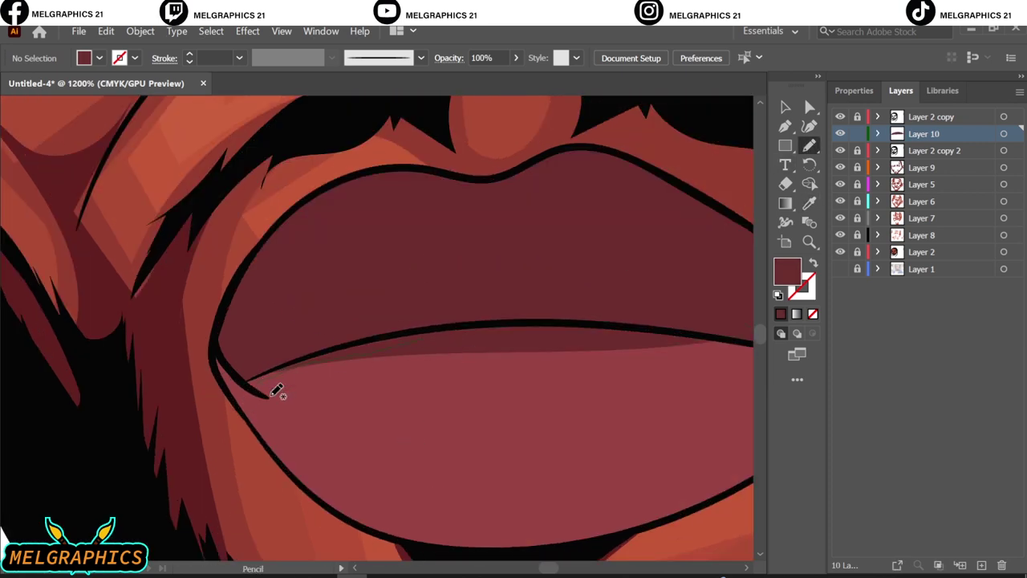
pyautogui.moveTo(372, 514); pyautogui.dragTo(373, 515)
pyautogui.hotkey('ctrl', '0')
pyautogui.scroll(5, 372, 391)
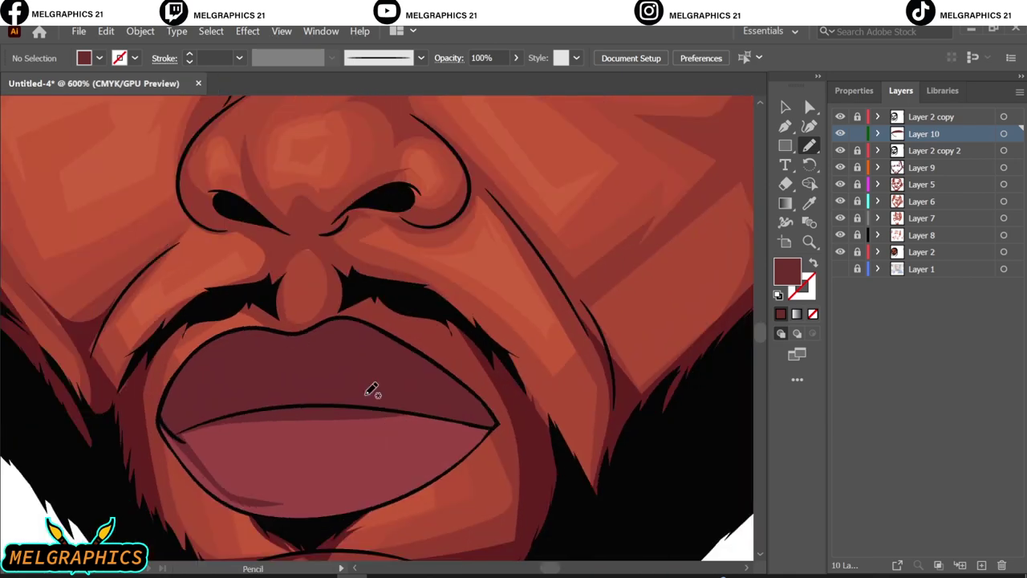
pyautogui.moveTo(417, 464); pyautogui.dragTo(376, 485)
pyautogui.hotkey('ctrl', '0')
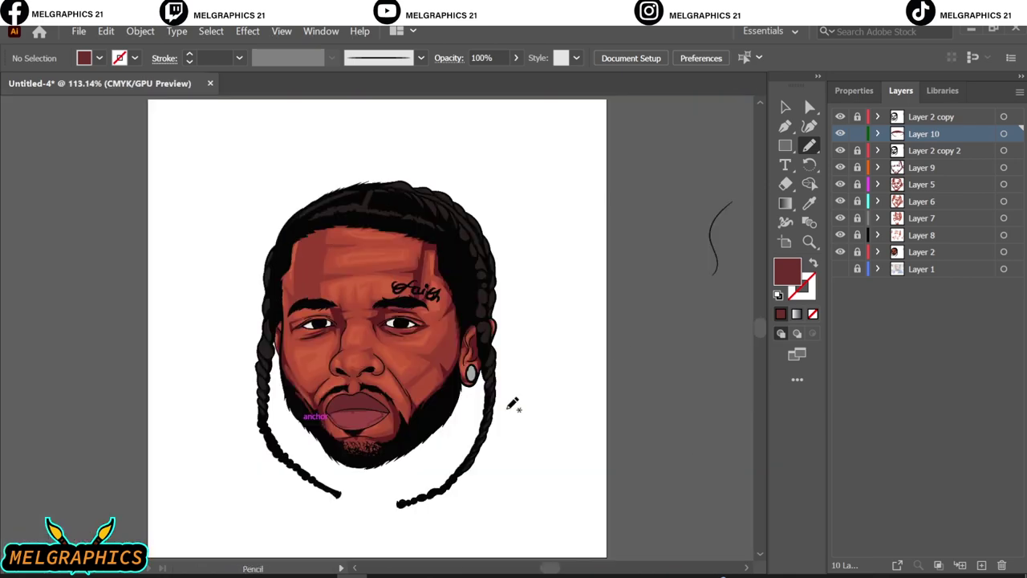
pyautogui.scroll(5, 353, 433)
# Draw dark red shading inside the upper lip, including a V-shaped shadow
pyautogui.doubleClick(786, 271)
pyautogui.click(871, 139)
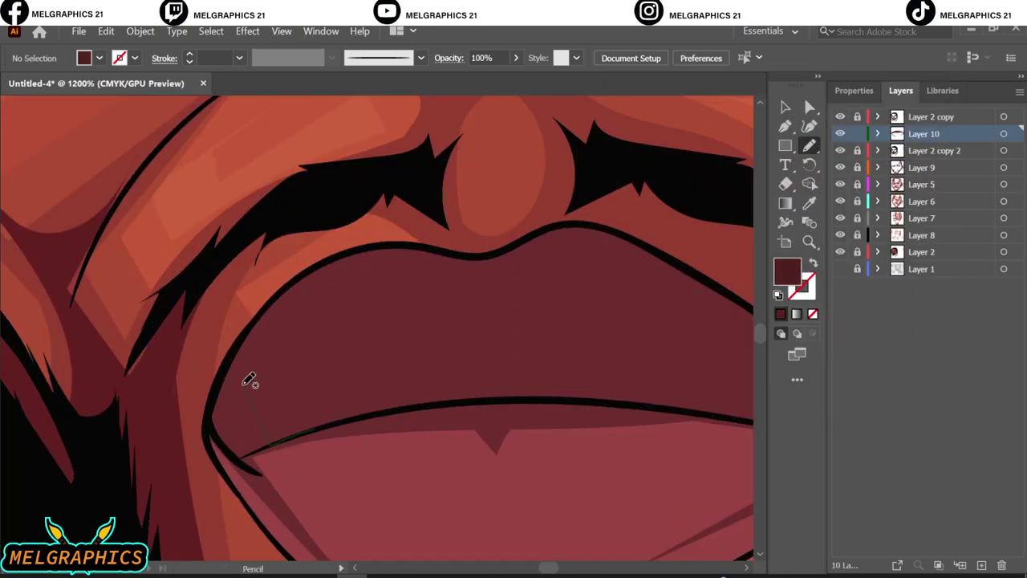
pyautogui.moveTo(265, 443); pyautogui.dragTo(267, 445)
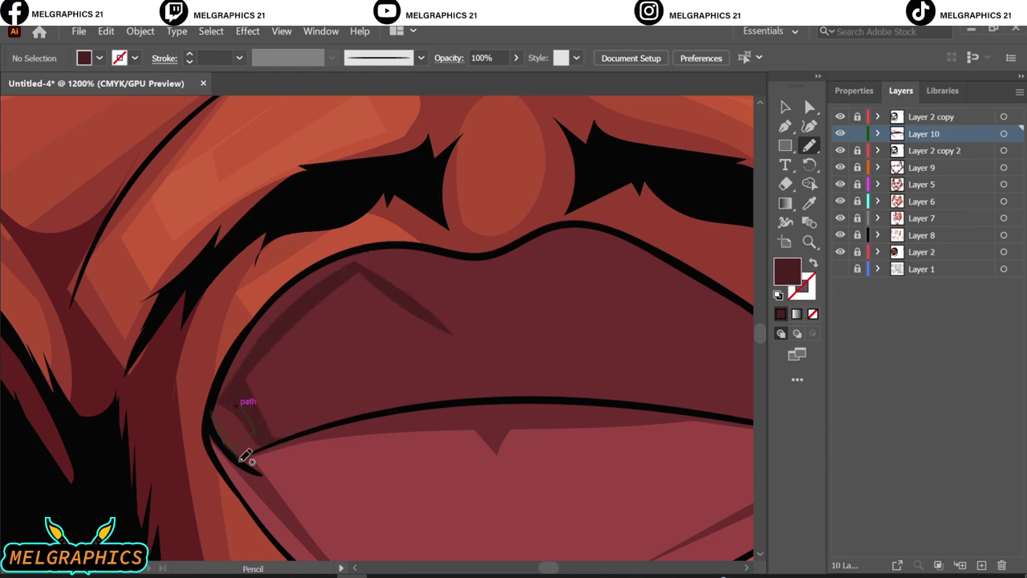
pyautogui.scroll(-3, 211, 371)
pyautogui.scroll(2, 445, 396)
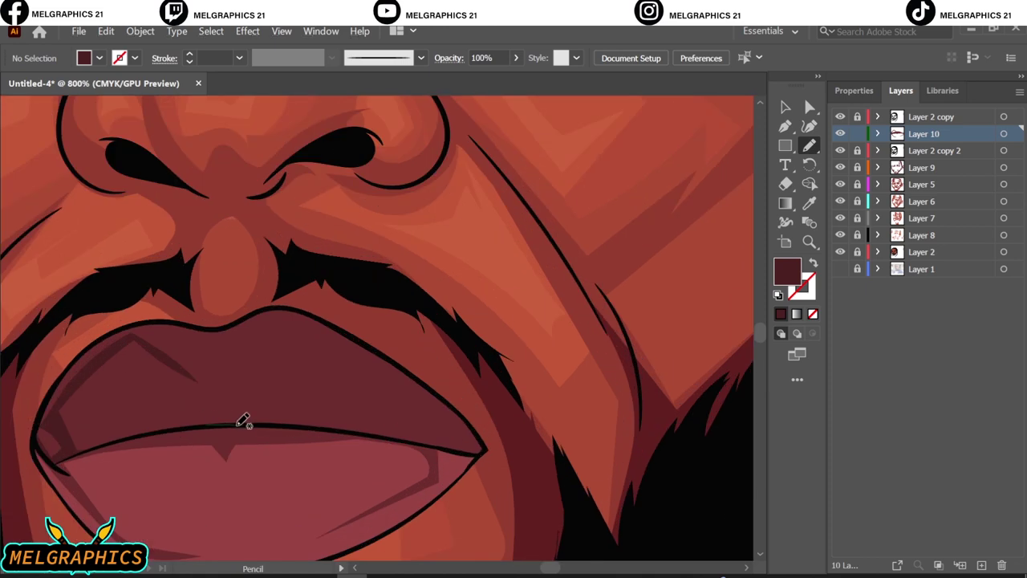
pyautogui.moveTo(208, 389); pyautogui.dragTo(208, 390)
pyautogui.moveTo(309, 329); pyautogui.dragTo(312, 330)
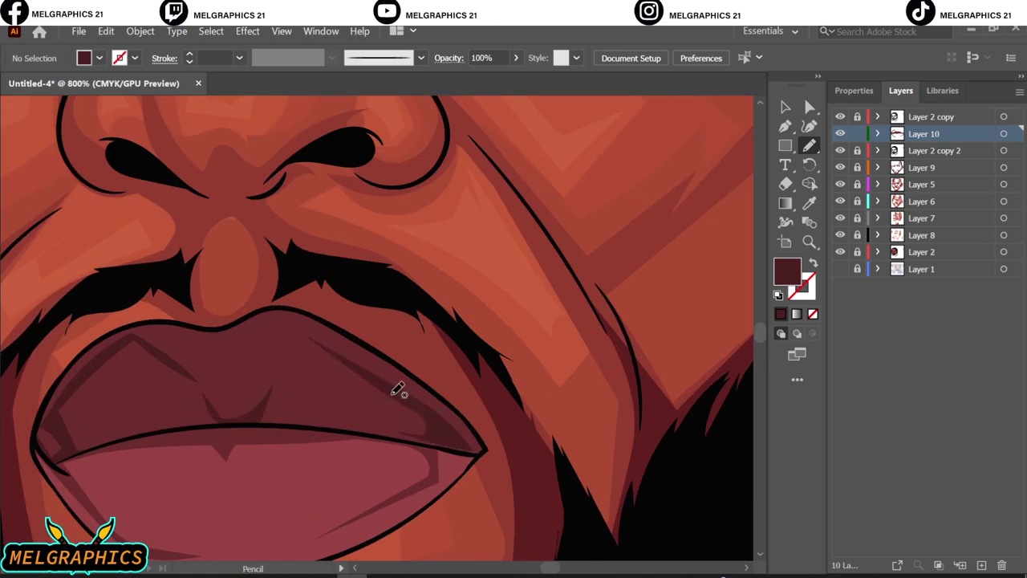
pyautogui.hotkey('ctrl', '0')
# Set the fill to grey 5B5259 and shade the upper part of the eye white
pyautogui.doubleClick(809, 203)
pyautogui.press('Return')
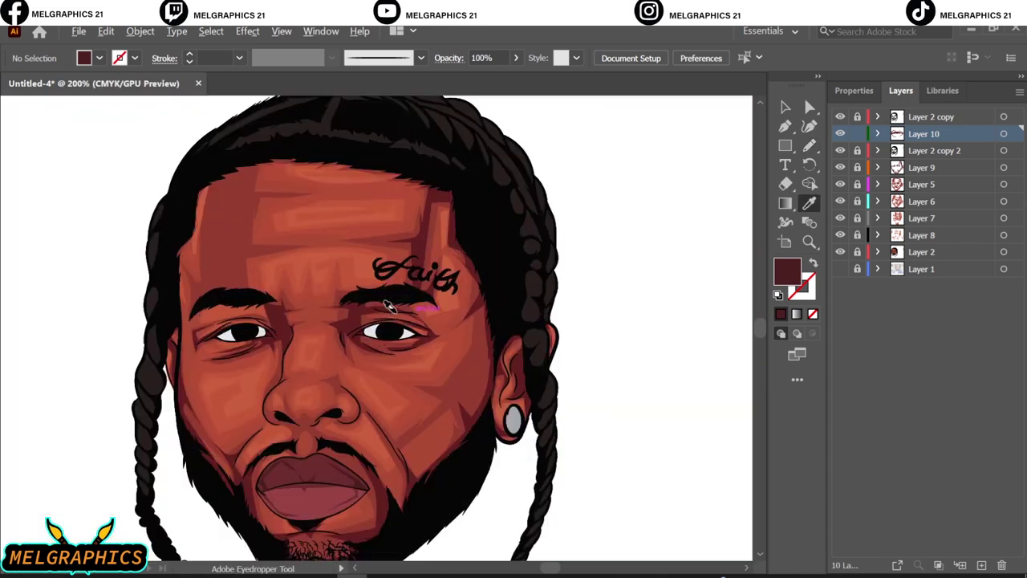
pyautogui.scroll(5, 309, 325)
pyautogui.doubleClick(786, 271)
pyautogui.write('5B5259')
pyautogui.click(901, 140)
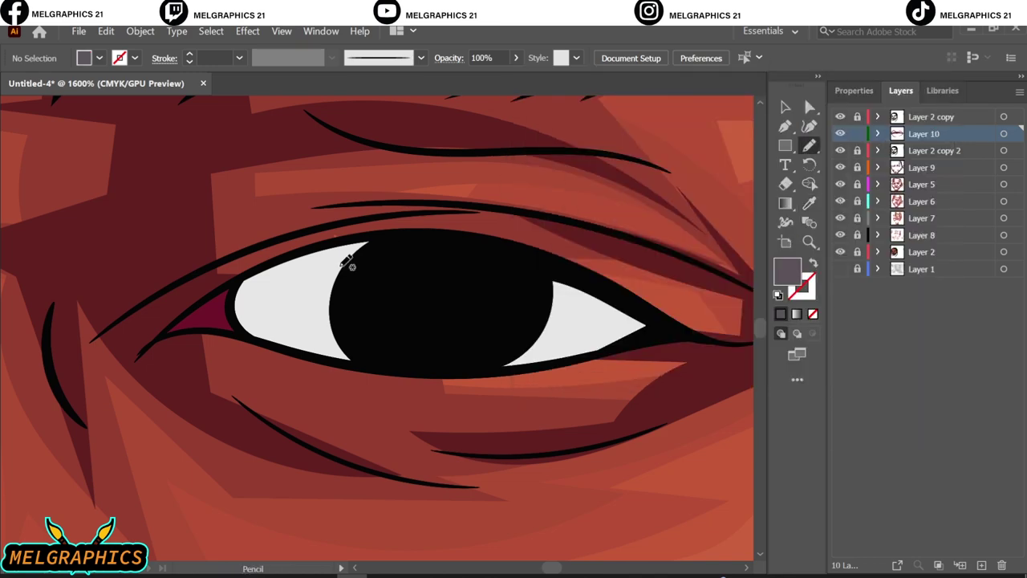
pyautogui.moveTo(348, 264); pyautogui.dragTo(607, 339)
# Add grey shading along the lower-left and top of the eye white and near its corner
pyautogui.scroll(-1, 488, 393)
pyautogui.scroll(-1, 487, 393)
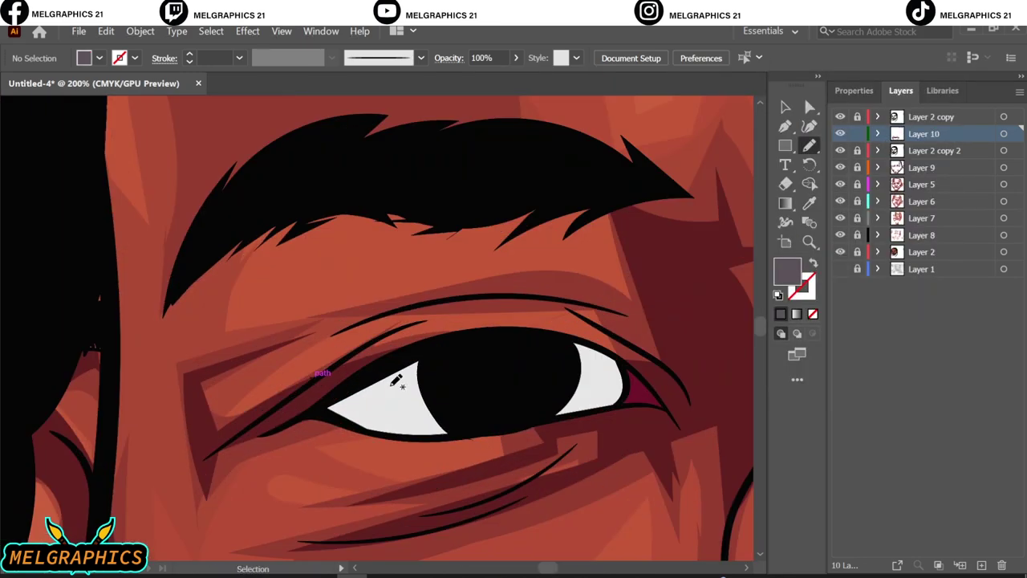
pyautogui.moveTo(467, 422); pyautogui.dragTo(348, 404)
pyautogui.moveTo(566, 341); pyautogui.dragTo(577, 350)
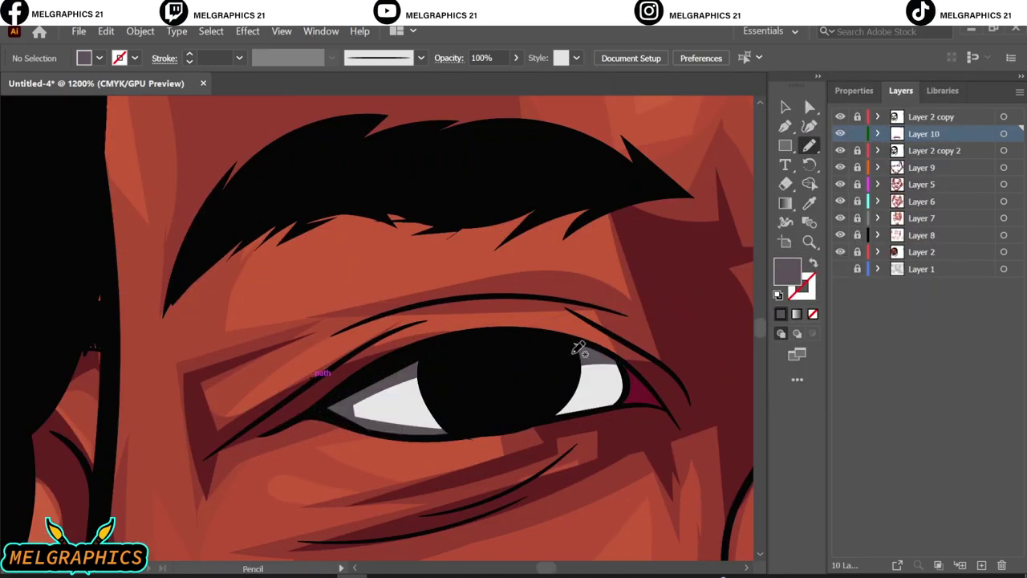
pyautogui.moveTo(552, 418); pyautogui.dragTo(554, 417)
pyautogui.scroll(-3, 552, 419)
pyautogui.scroll(4, 353, 345)
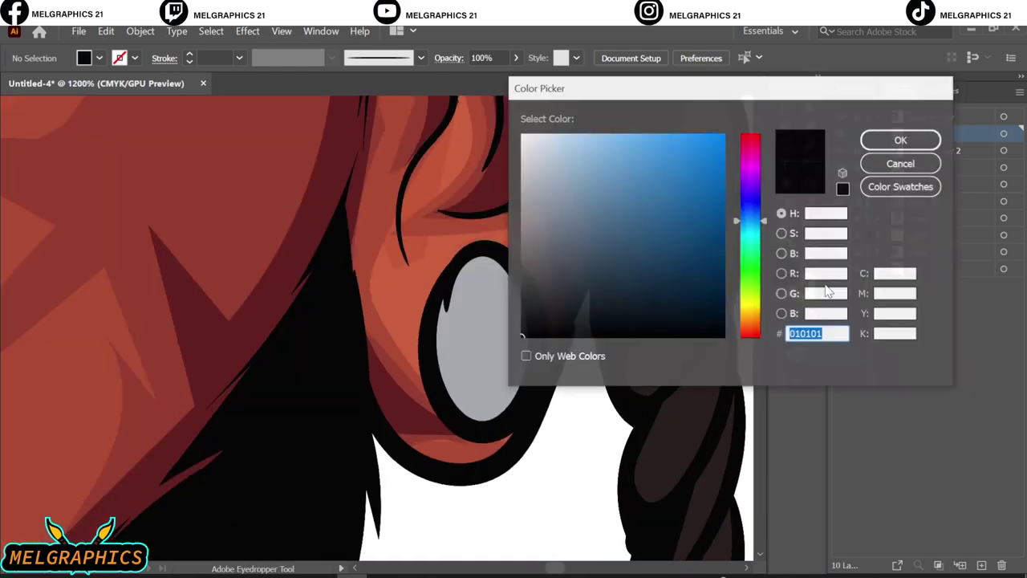
# Draw dark grey shading on the earring
pyautogui.doubleClick(788, 271)
pyautogui.press('Return')
pyautogui.press('n')
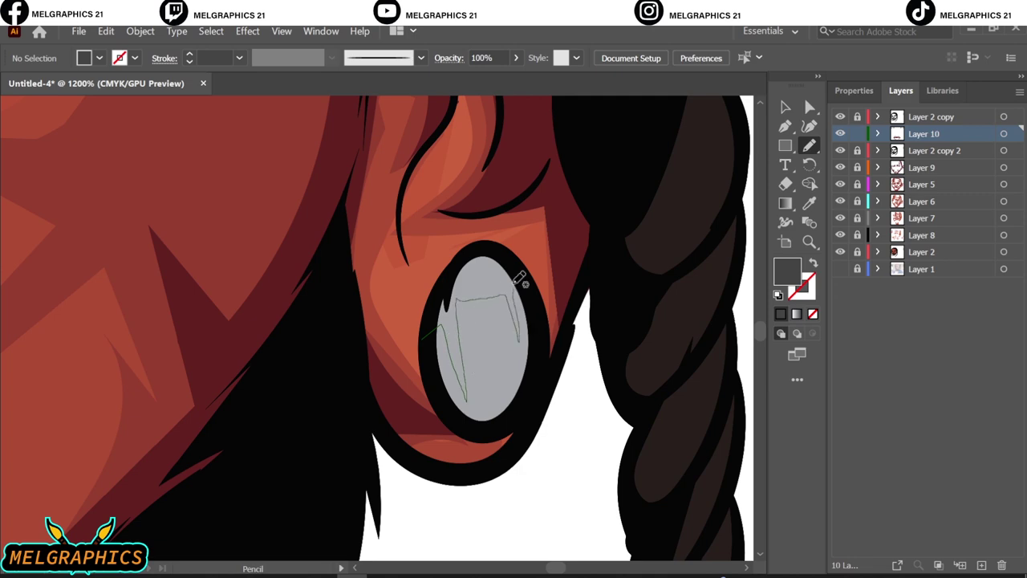
pyautogui.moveTo(517, 277)
pyautogui.mouseDown()
pyautogui.moveTo(466, 405)
pyautogui.moveTo(493, 344)
pyautogui.mouseUp()
pyautogui.hotkey('ctrl', '0')
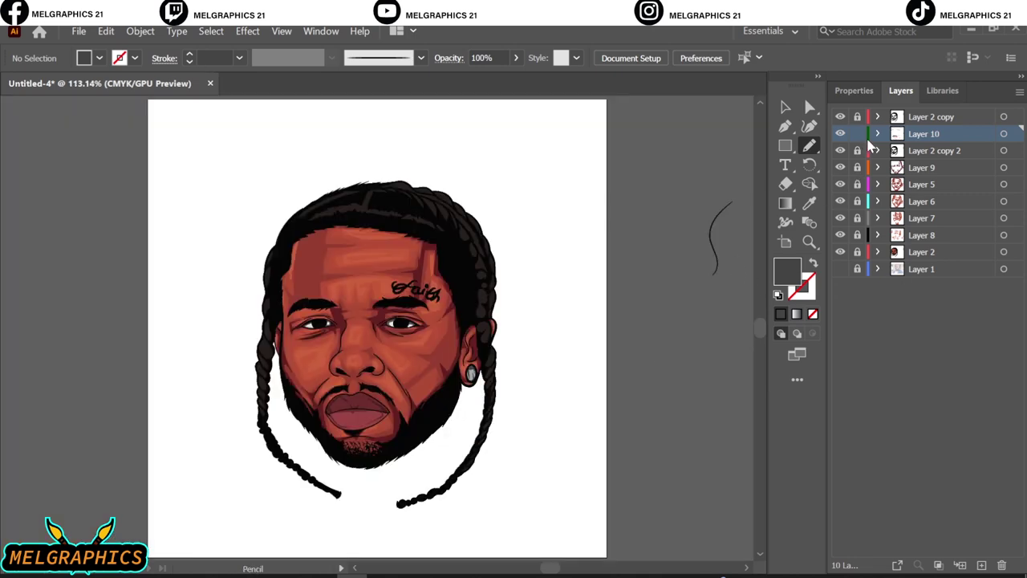
# Add a new layer, sample the lip red and adjust it in the Color Picker
pyautogui.click(980, 564)
pyautogui.press('i')
pyautogui.click(337, 402)
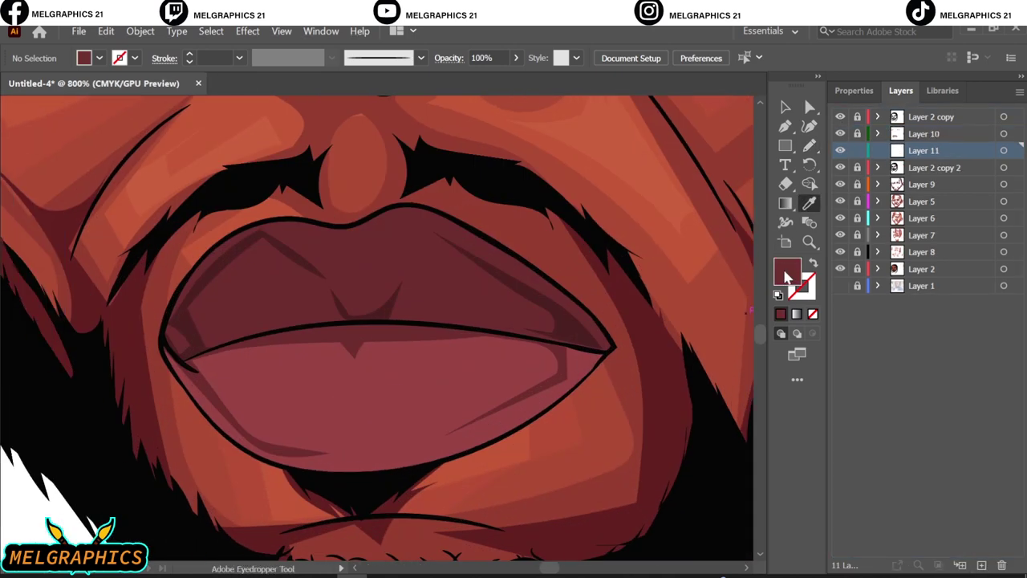
pyautogui.doubleClick(787, 271)
pyautogui.click(637, 235)
pyautogui.press('Return')
pyautogui.press('n')
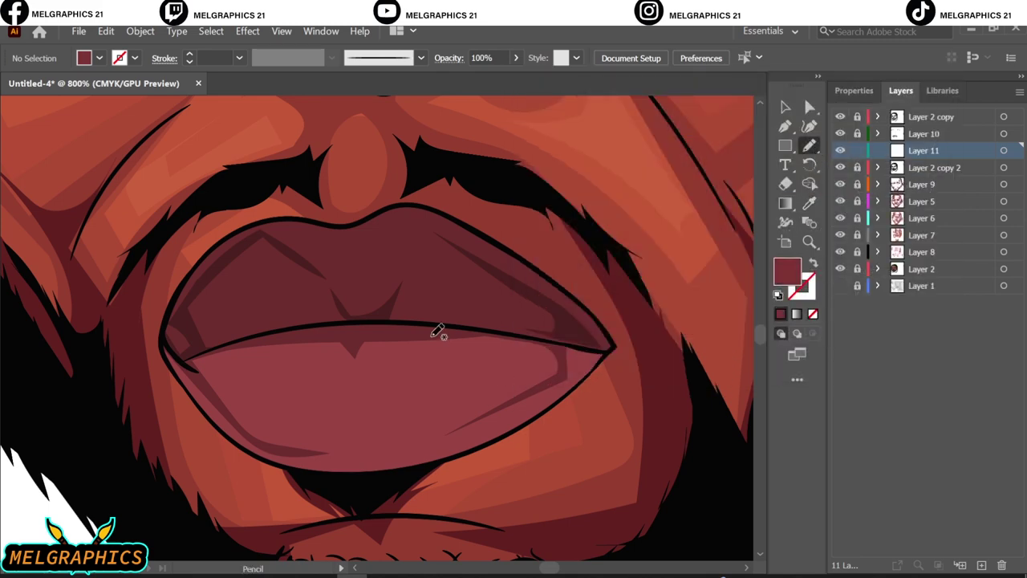
# Draw lighter-red highlights on the lower lip and a darker-red V shape on the lip
pyautogui.moveTo(314, 335); pyautogui.dragTo(418, 444)
pyautogui.moveTo(232, 342); pyautogui.dragTo(234, 342)
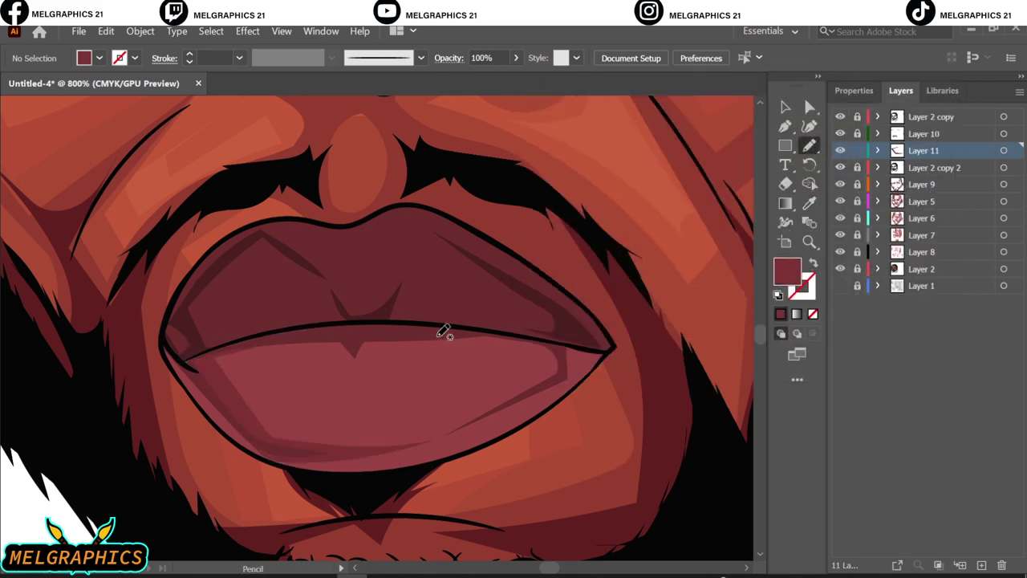
pyautogui.moveTo(361, 334); pyautogui.dragTo(319, 338)
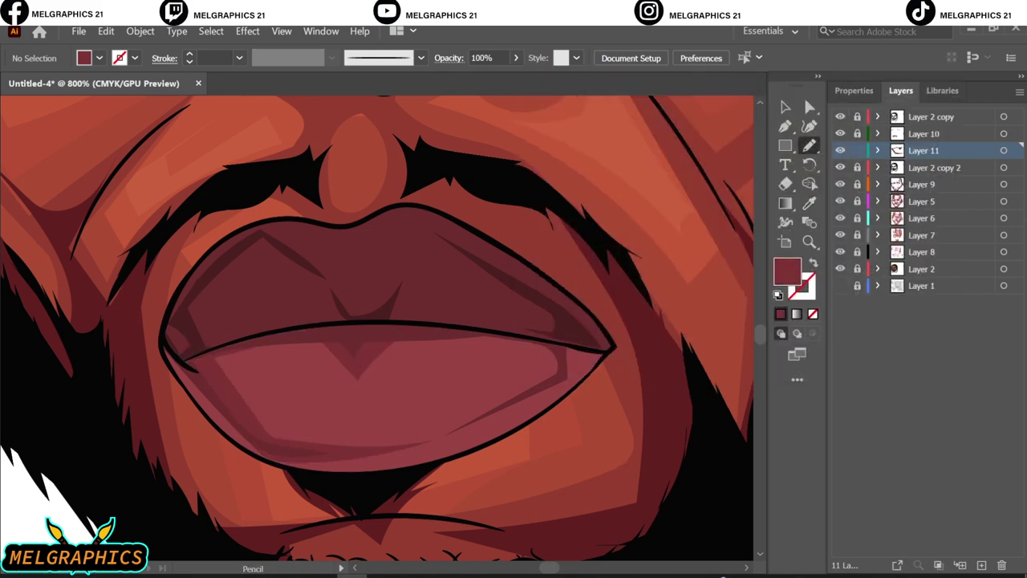
pyautogui.moveTo(576, 367)
pyautogui.mouseDown()
pyautogui.moveTo(553, 350)
pyautogui.moveTo(550, 408)
pyautogui.mouseUp()
pyautogui.hotkey('ctrl', '0')
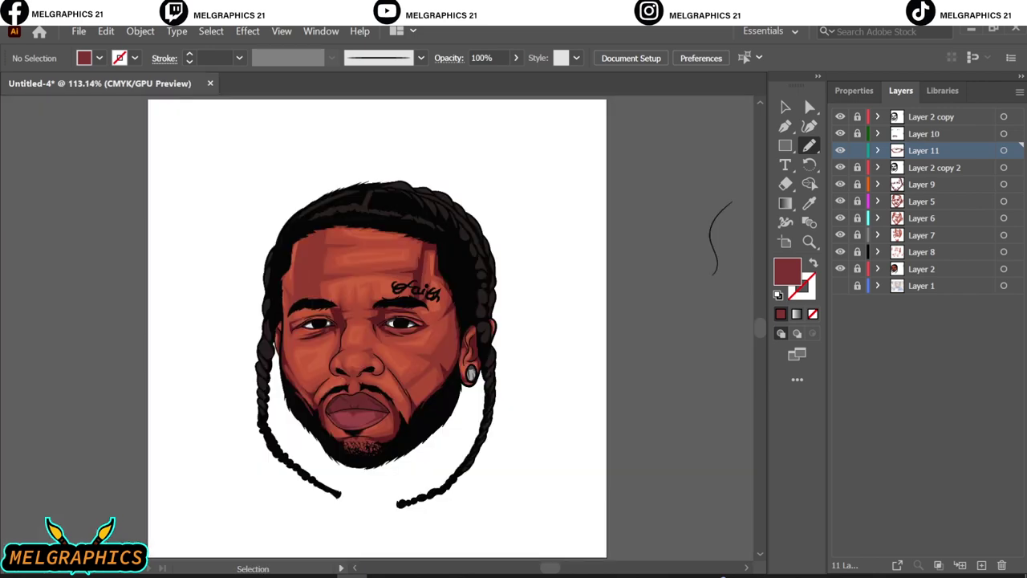
pyautogui.scroll(5, 367, 401)
# Set a new fill colour and draw a shading shape on the left of the upper lip
pyautogui.doubleClick(786, 270)
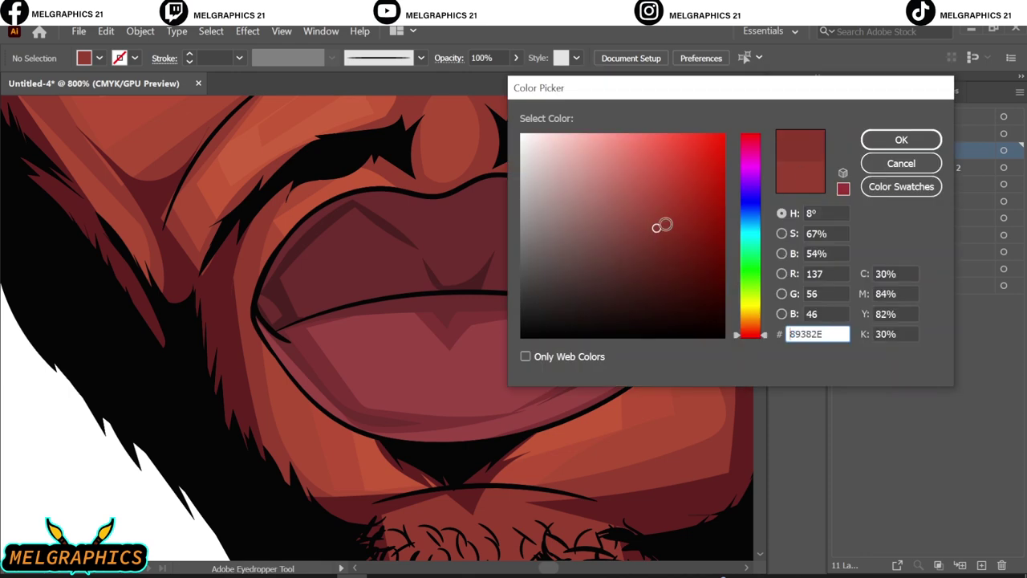
pyautogui.click(885, 138)
pyautogui.press('i')
pyautogui.press('n')
pyautogui.moveTo(278, 409); pyautogui.dragTo(319, 375)
pyautogui.moveTo(391, 318); pyautogui.dragTo(361, 310)
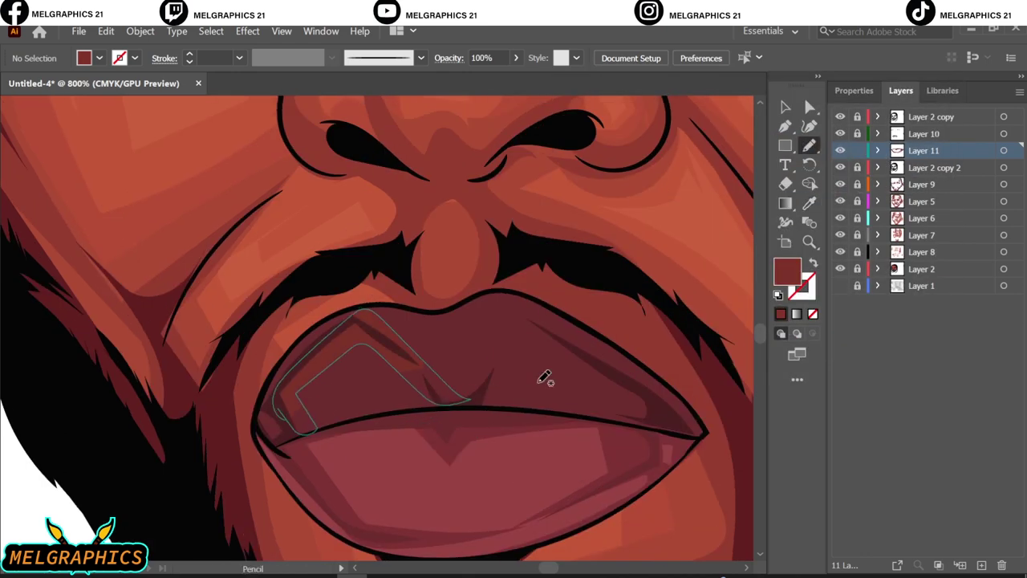
pyautogui.keyDown('ctrl'); pyautogui.click(447, 394); pyautogui.keyUp('ctrl')
# Give the upper-lip shape a darker red fill and draw more darker shading on the upper lip
pyautogui.press('i')
pyautogui.doubleClick(786, 271)
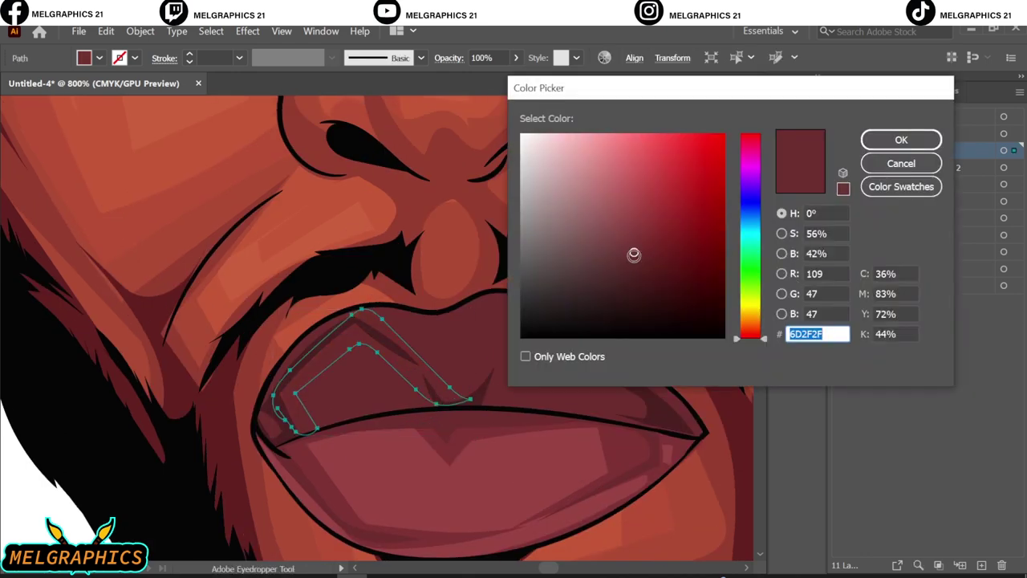
pyautogui.click(835, 140)
pyautogui.press('n')
pyautogui.hotkey('ctrl', 'shift', 'a')
pyautogui.hscroll(3, 359, 386)
pyautogui.moveTo(359, 386)
pyautogui.mouseDown()
pyautogui.moveTo(412, 355)
pyautogui.moveTo(446, 353)
pyautogui.mouseUp()
pyautogui.hotkey('ctrl', '0')
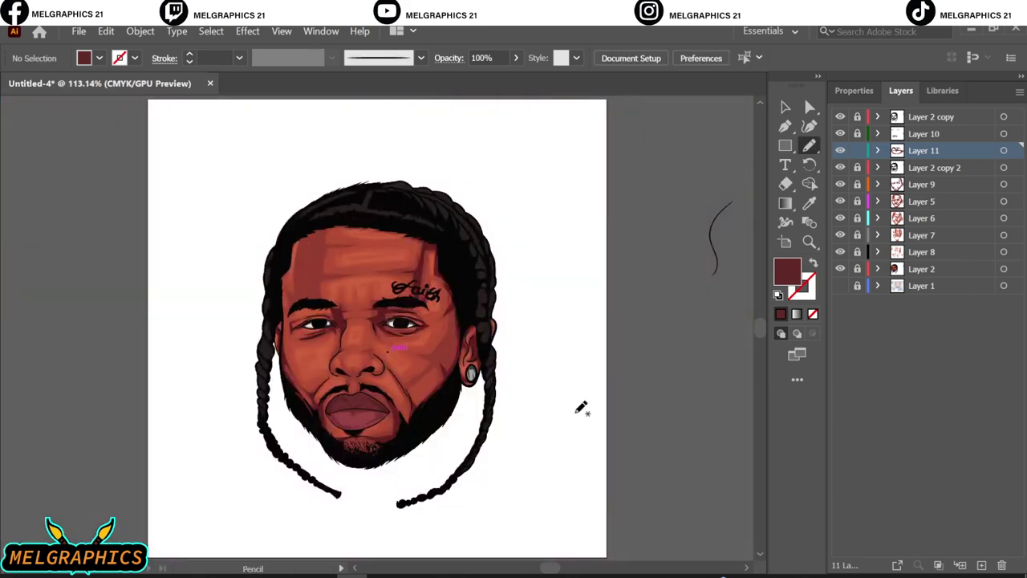
# Set a new fill colour and draw shading in the inner corner of the eye
pyautogui.scroll(10, 436, 257)
pyautogui.doubleClick(787, 271)
pyautogui.click(898, 140)
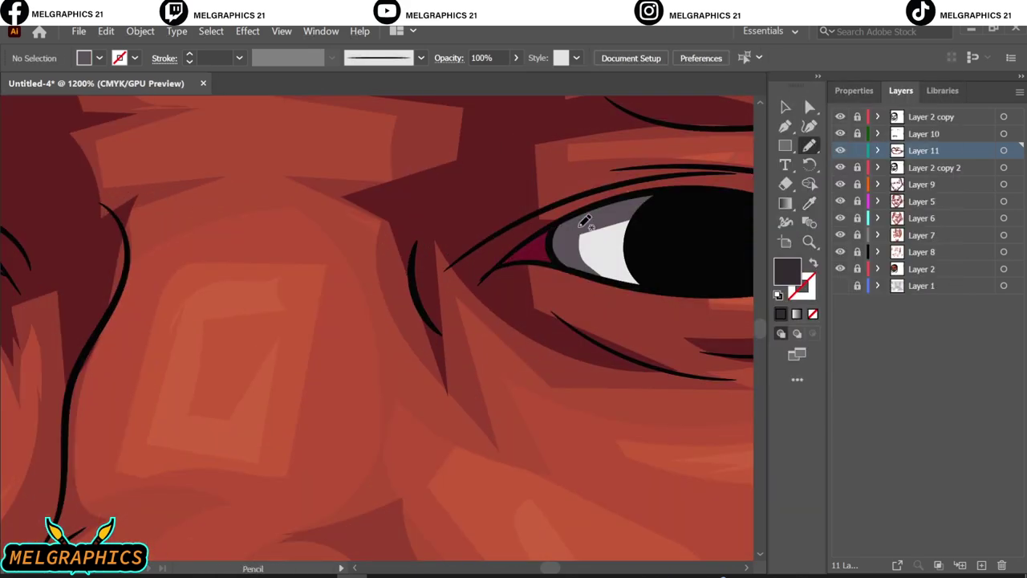
pyautogui.moveTo(548, 231); pyautogui.dragTo(668, 190)
pyautogui.scroll(-3, 551, 230)
pyautogui.scroll(-2, 447, 407)
pyautogui.scroll(-3, 390, 498)
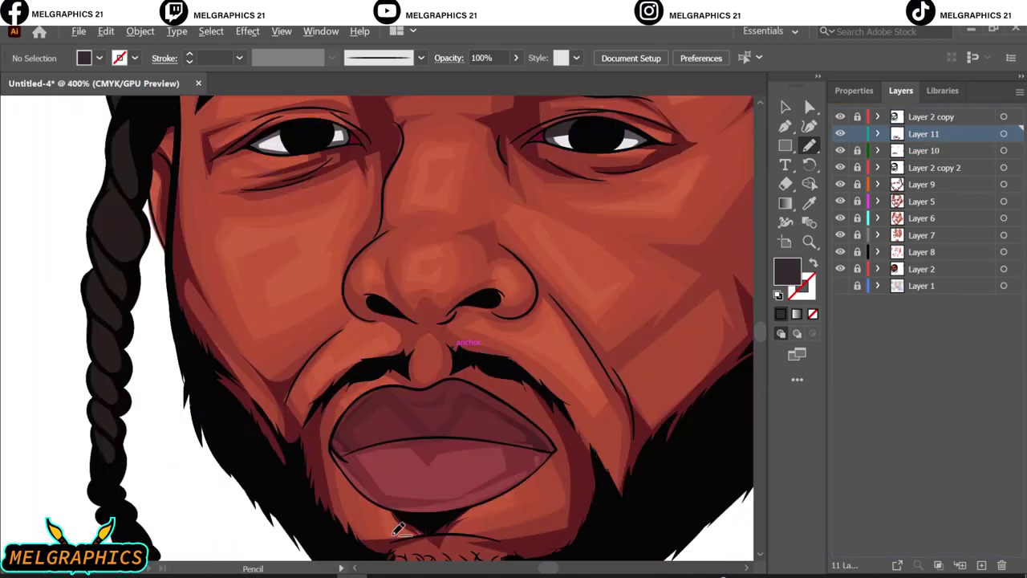
pyautogui.scroll(4, 470, 452)
# Draw a highlight shape on the lower lip and select the lip shapes
pyautogui.moveTo(470, 452); pyautogui.dragTo(471, 450)
pyautogui.click(784, 107)
pyautogui.click(509, 415)
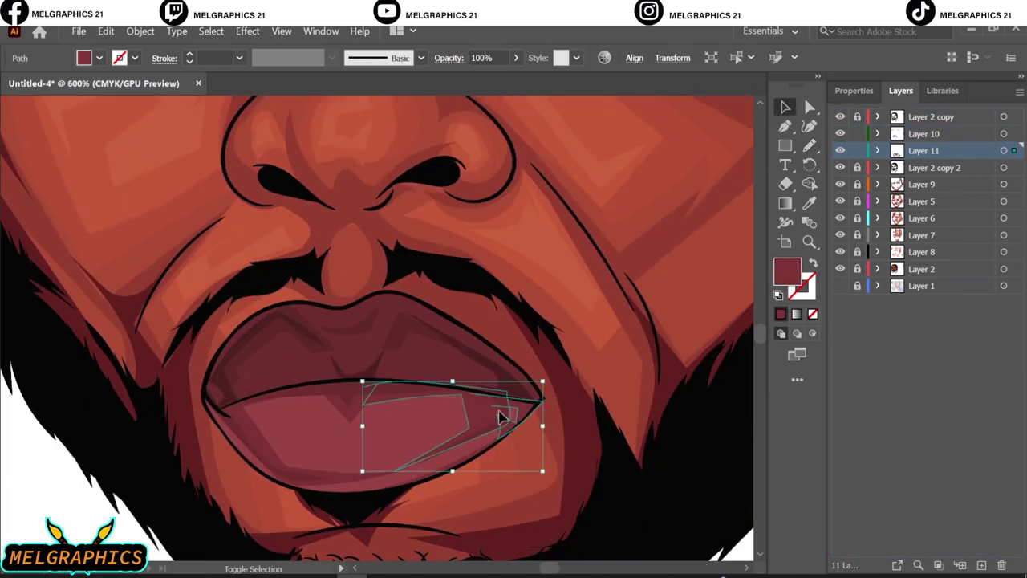
pyautogui.hotkey('ctrl', 'shift', 'a')
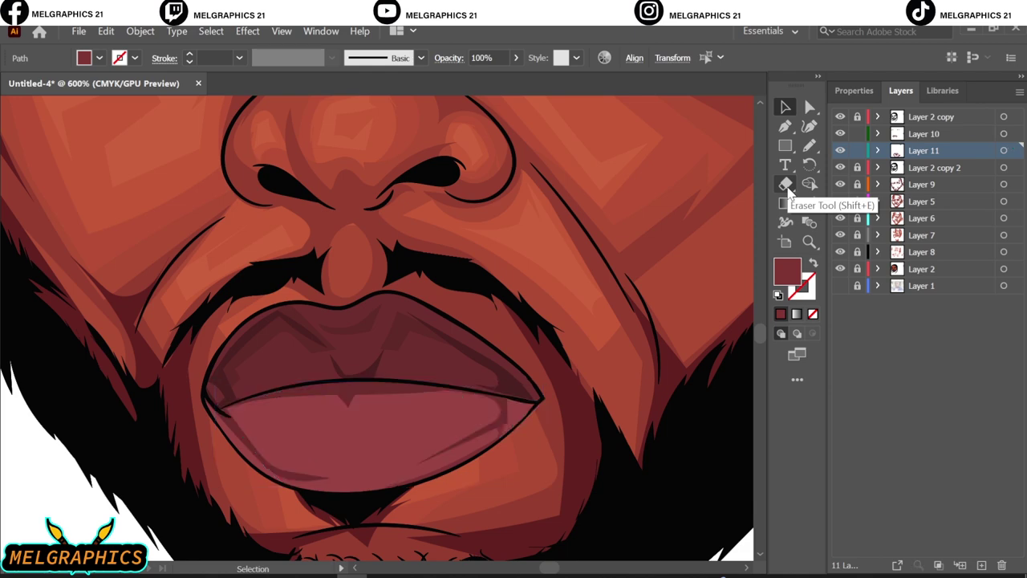
pyautogui.click(924, 133)
pyautogui.click(432, 477)
# Clear the selection, make Layer 10 the active layer and switch to the Pencil
pyautogui.hotkey('ctrl', 'shift', 'a')
pyautogui.click(923, 150)
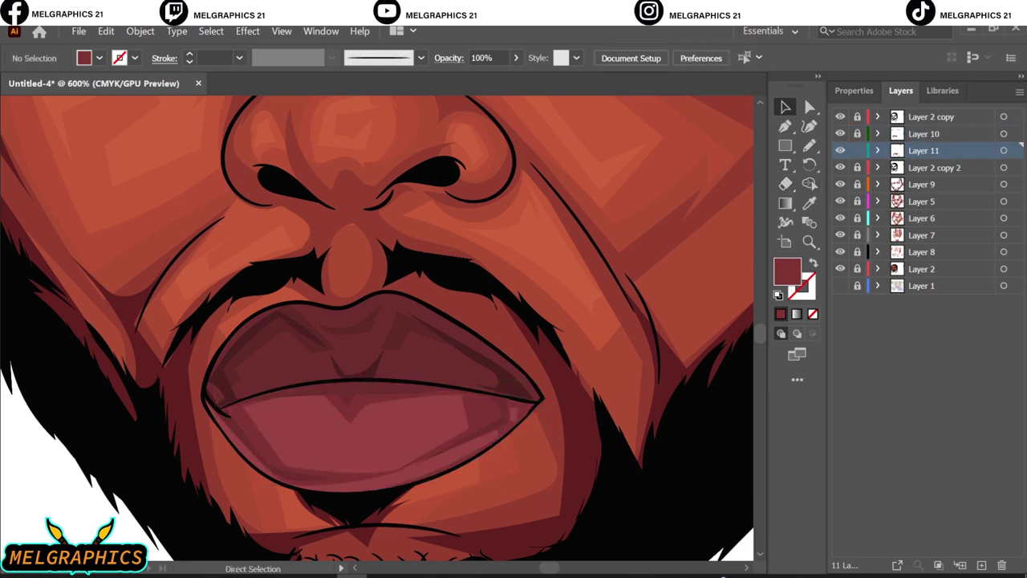
pyautogui.scroll(10, 539, 268)
pyautogui.click(923, 133)
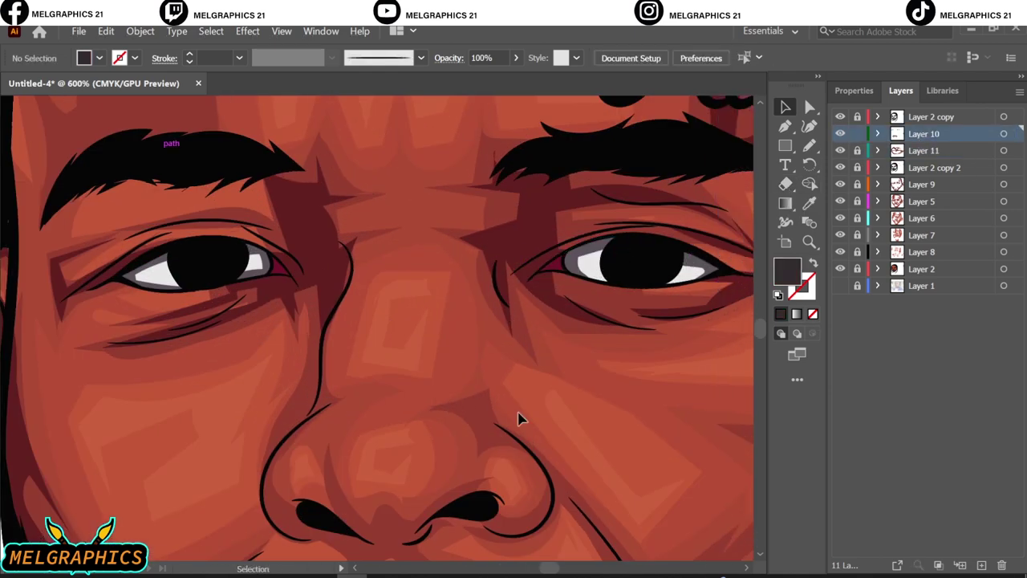
pyautogui.press('n')
pyautogui.scroll(1, 516, 413)
pyautogui.scroll(2, 301, 343)
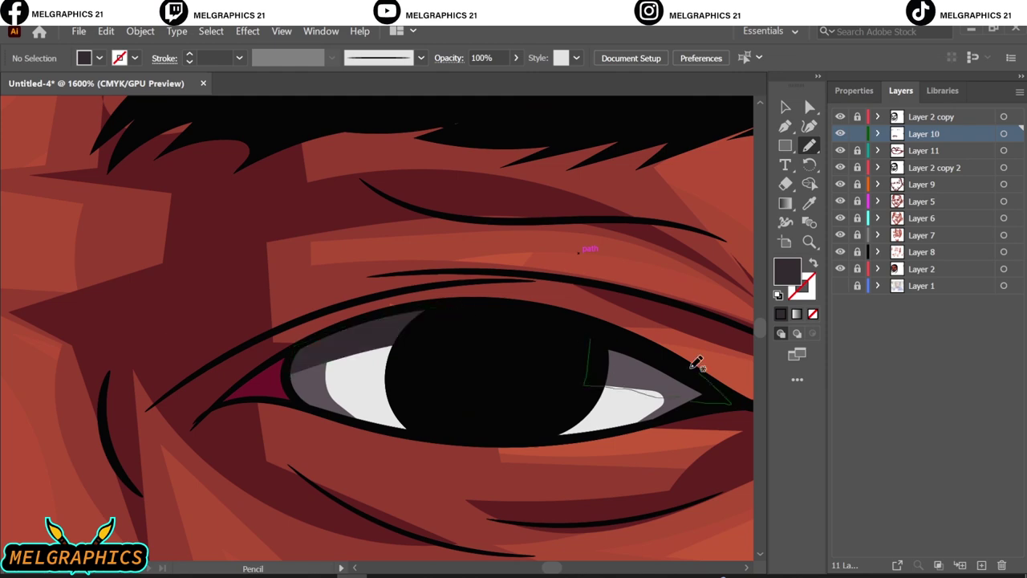
pyautogui.scroll(-5, 402, 385)
pyautogui.scroll(4, 355, 367)
pyautogui.scroll(-4, 516, 356)
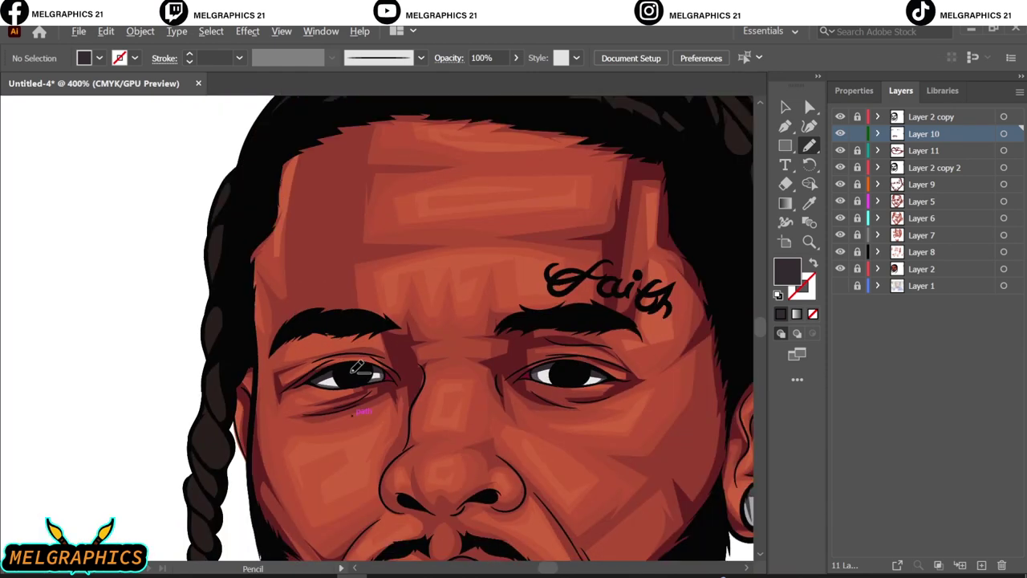
pyautogui.scroll(4, 695, 431)
# Shade the earring in a darker neutral gray sampled from it, then add a new layer
pyautogui.press('i')
pyautogui.click(481, 385)
pyautogui.doubleClick(786, 270)
pyautogui.click(522, 240)
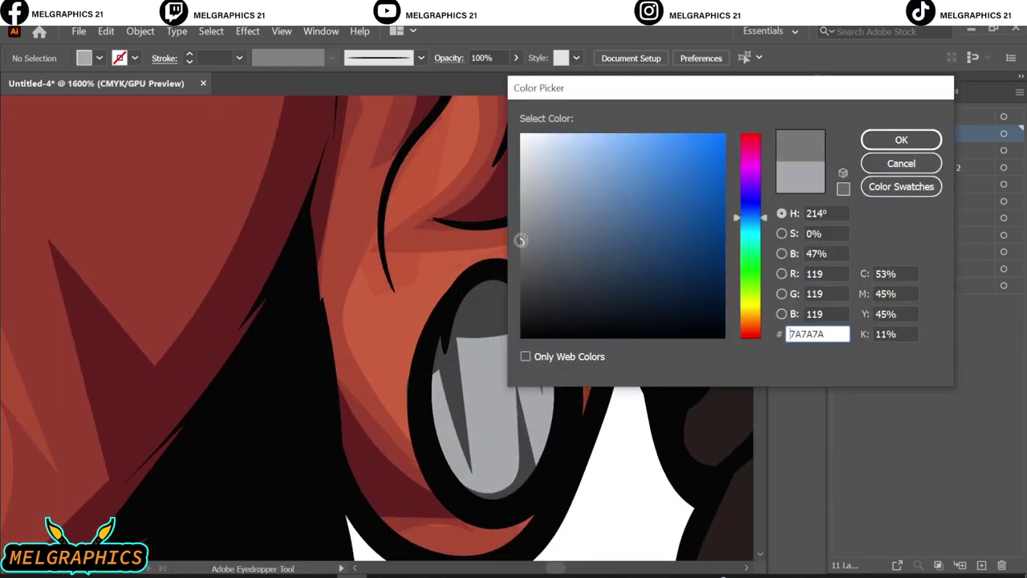
pyautogui.click(901, 140)
pyautogui.moveTo(428, 393); pyautogui.dragTo(447, 428)
pyautogui.moveTo(470, 305); pyautogui.dragTo(470, 304)
pyautogui.hotkey('ctrl', '0')
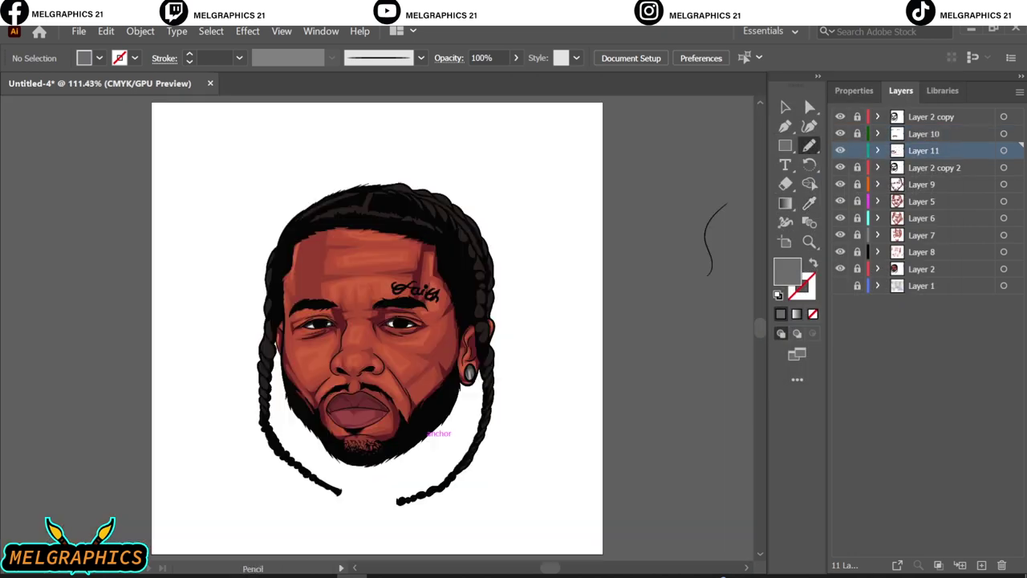
pyautogui.hotkey('ctrl', 'l')
# Sample the lip red and pencil a highlight shape on the lower lip
pyautogui.press('i')
pyautogui.scroll(5, 534, 394)
pyautogui.click(321, 256)
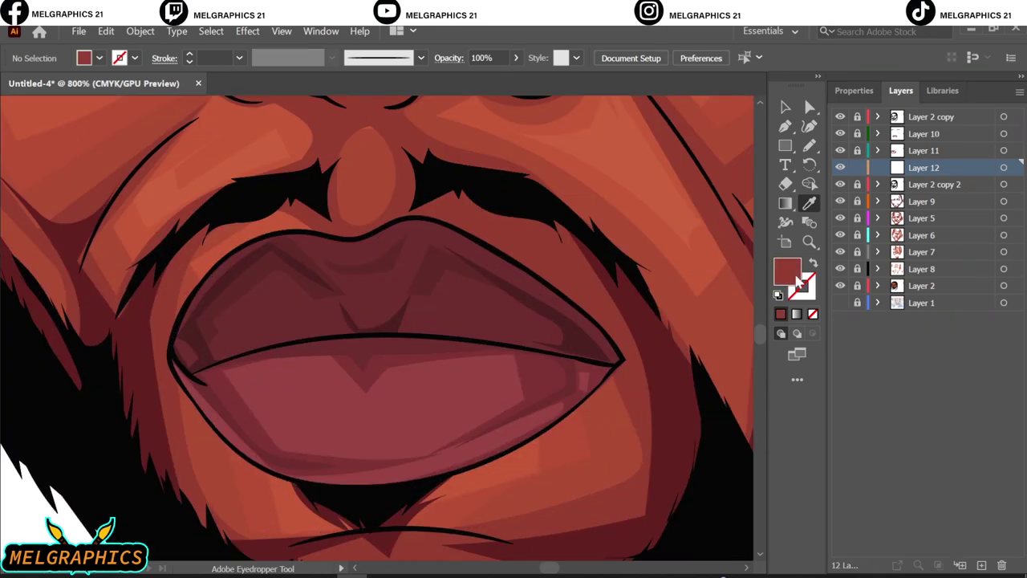
pyautogui.doubleClick(786, 271)
pyautogui.click(901, 139)
pyautogui.press('n')
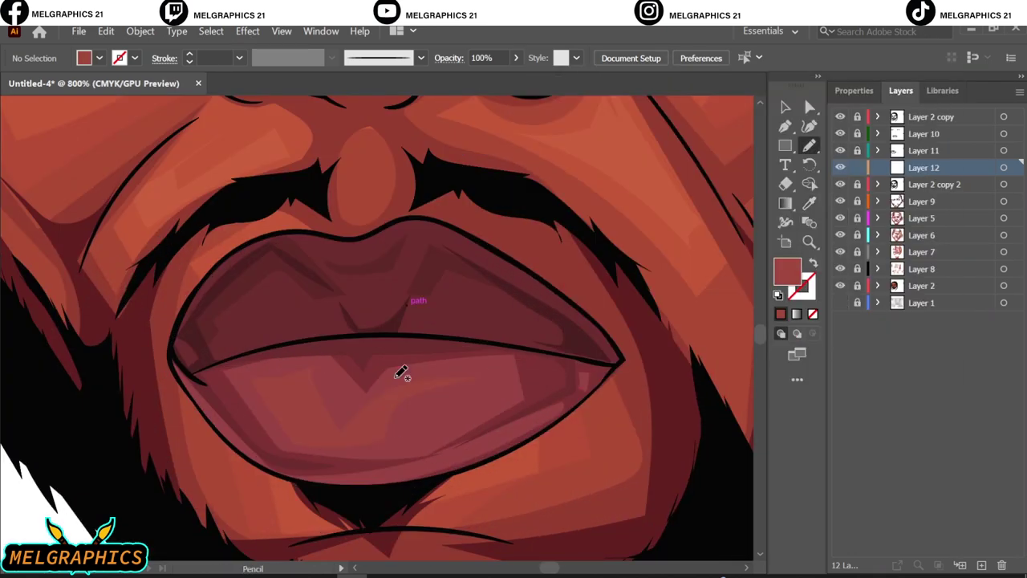
pyautogui.moveTo(401, 373); pyautogui.dragTo(490, 377)
# Lighten the lower-lip highlight with Recolor Artwork
pyautogui.click(106, 30)
pyautogui.click(417, 321)
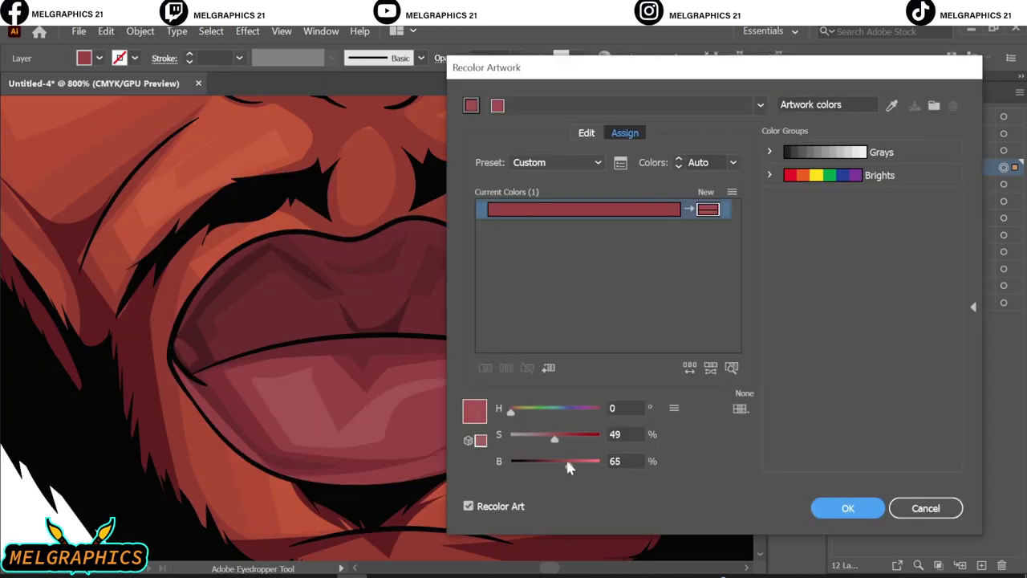
pyautogui.click(859, 506)
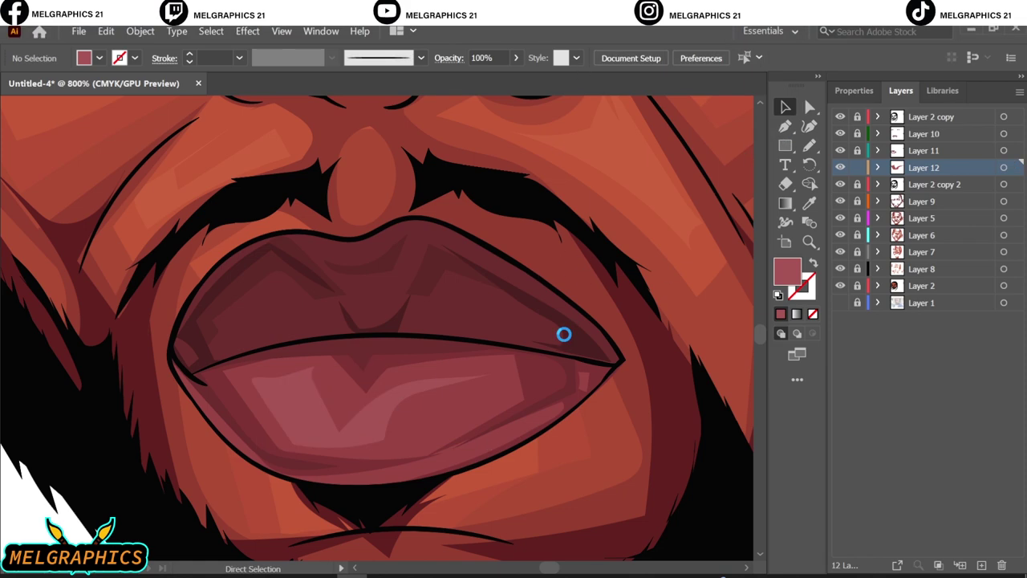
pyautogui.hotkey('ctrl', 'o')
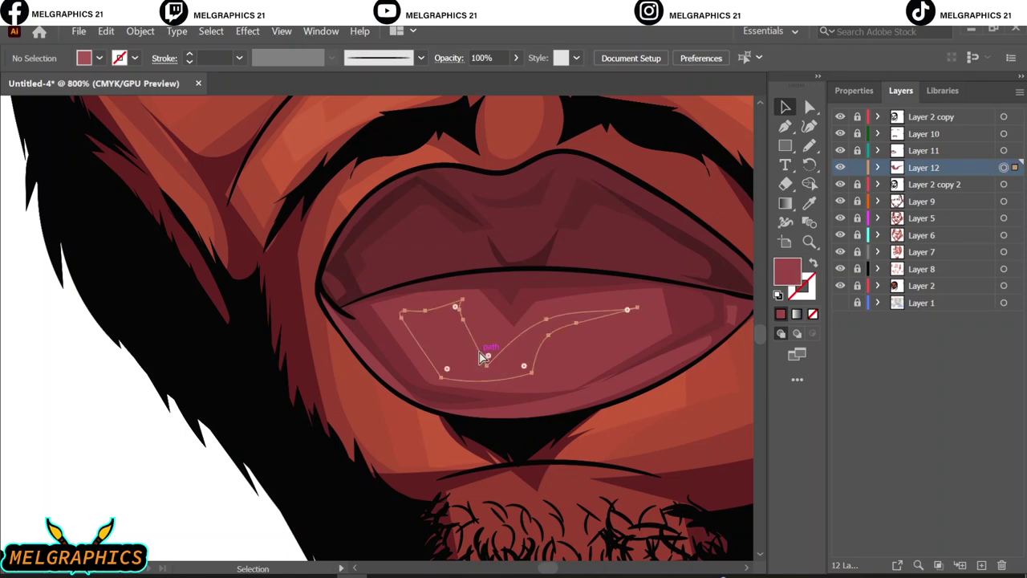
pyautogui.click(482, 357)
# Draw an upper-lip shading shape and darken it with Recolor Artwork
pyautogui.press('n')
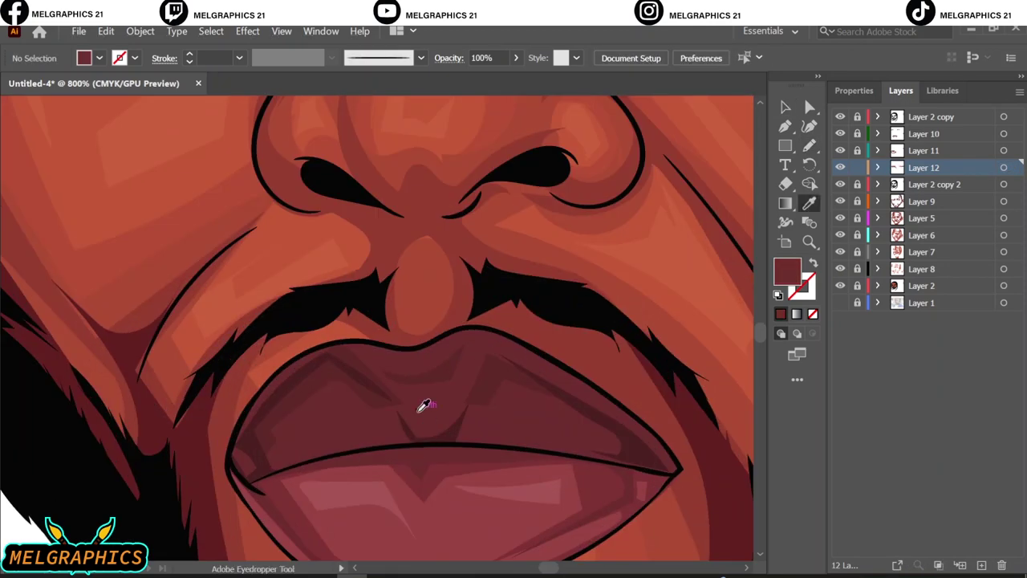
pyautogui.press('n')
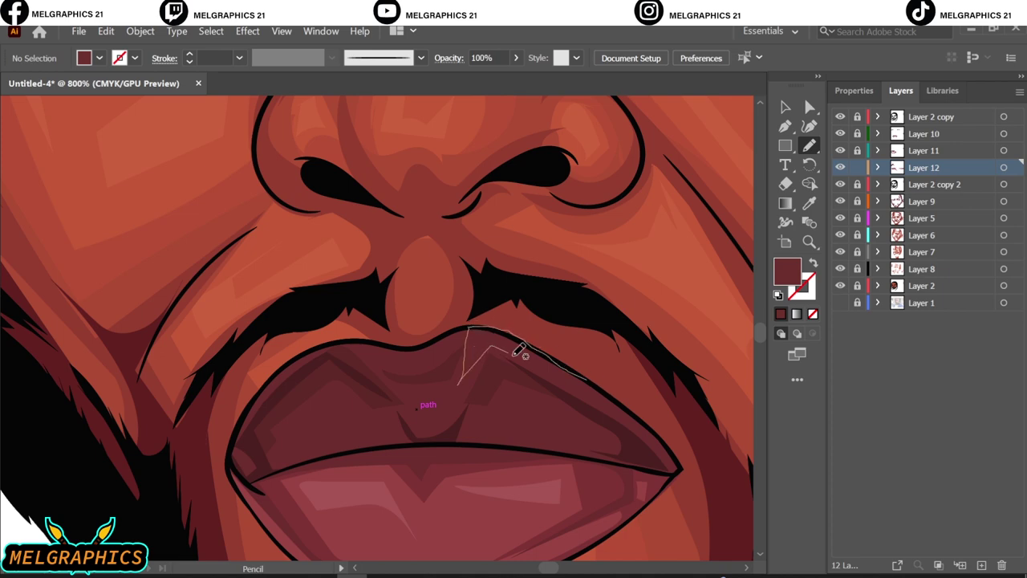
pyautogui.press('v')
pyautogui.click(416, 407)
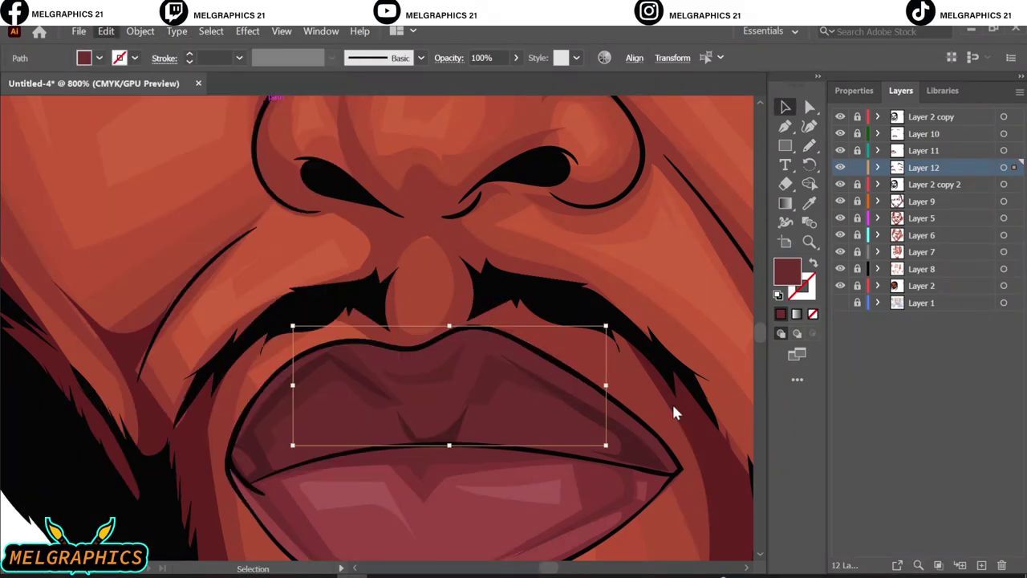
pyautogui.click(851, 510)
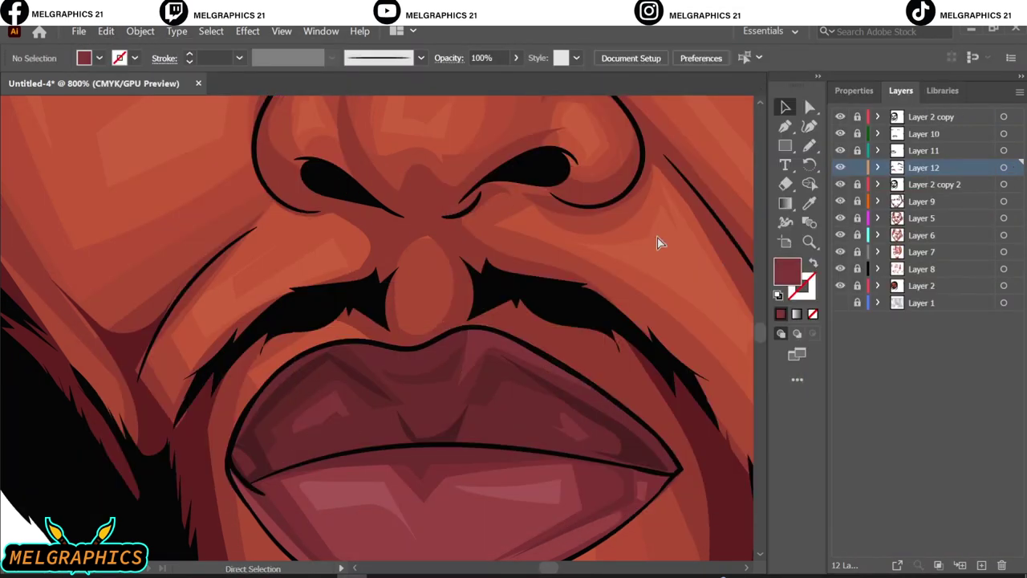
pyautogui.hotkey('ctrl', '0')
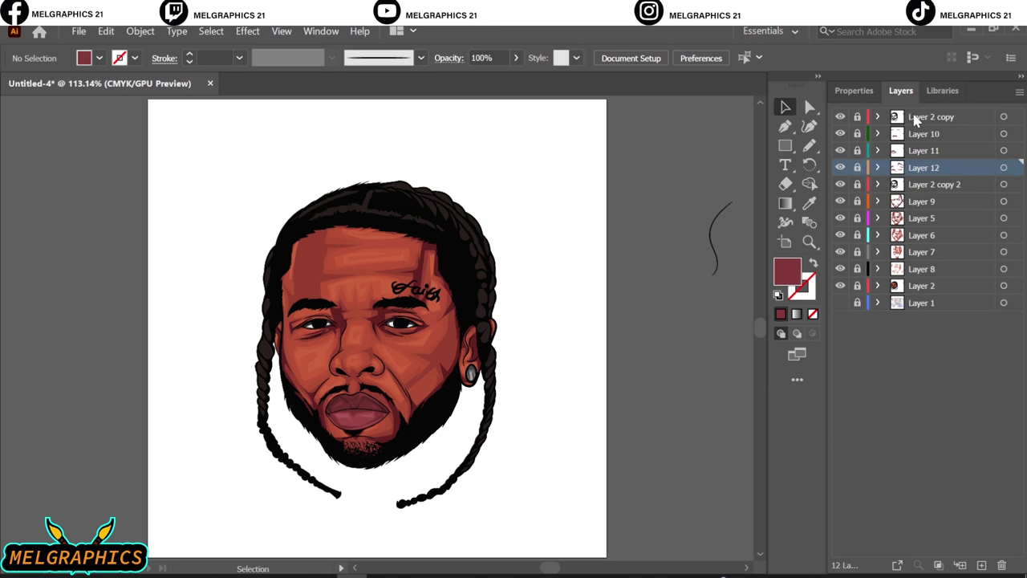
# Add a new layer, set the fill to dark gray #333333 and zoom in on the eye
pyautogui.click(914, 119)
pyautogui.hotkey('ctrl', 'l')
pyautogui.press('i')
pyautogui.hotkey('ctrl', '=')
pyautogui.hotkey('ctrl', '=')
pyautogui.hotkey('ctrl', '=')
pyautogui.doubleClick(786, 271)
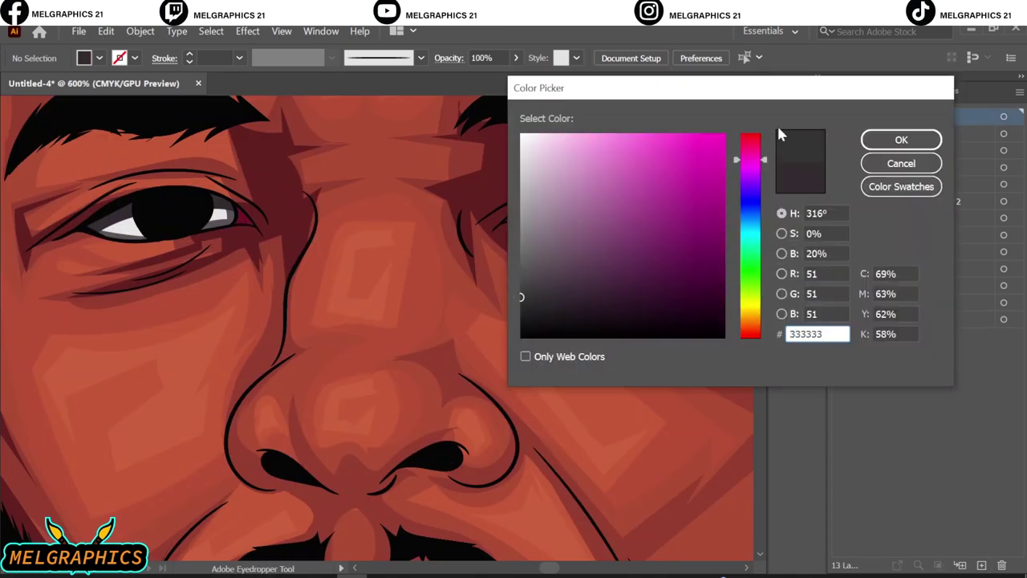
pyautogui.click(837, 140)
pyautogui.press('n')
pyautogui.hotkey('ctrl', '=')
pyautogui.hotkey('ctrl', '=')
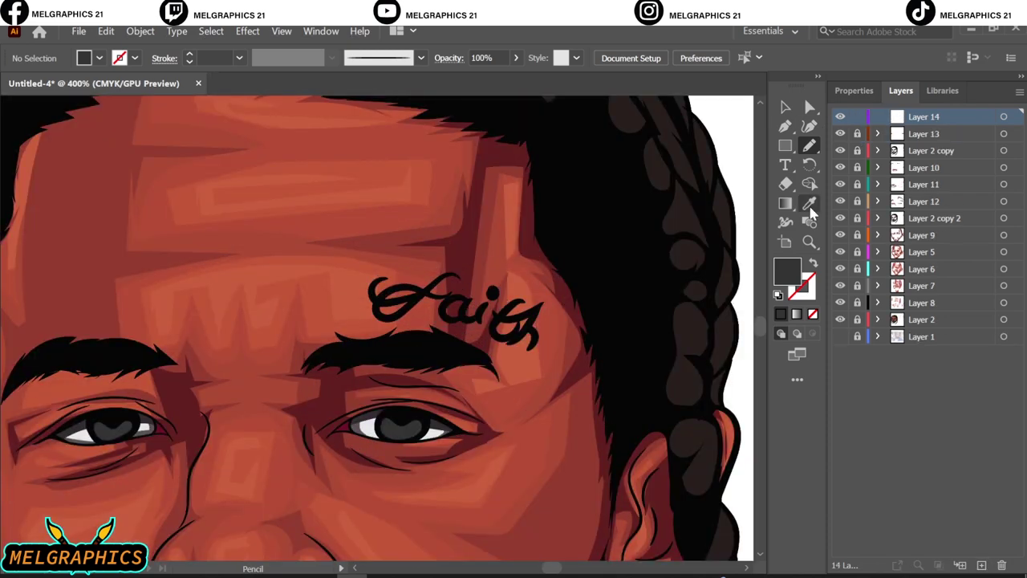
# Add another layer and pencil the iris shading and catchlight shapes
pyautogui.hotkey('ctrl', 'l')
pyautogui.doubleClick(786, 271)
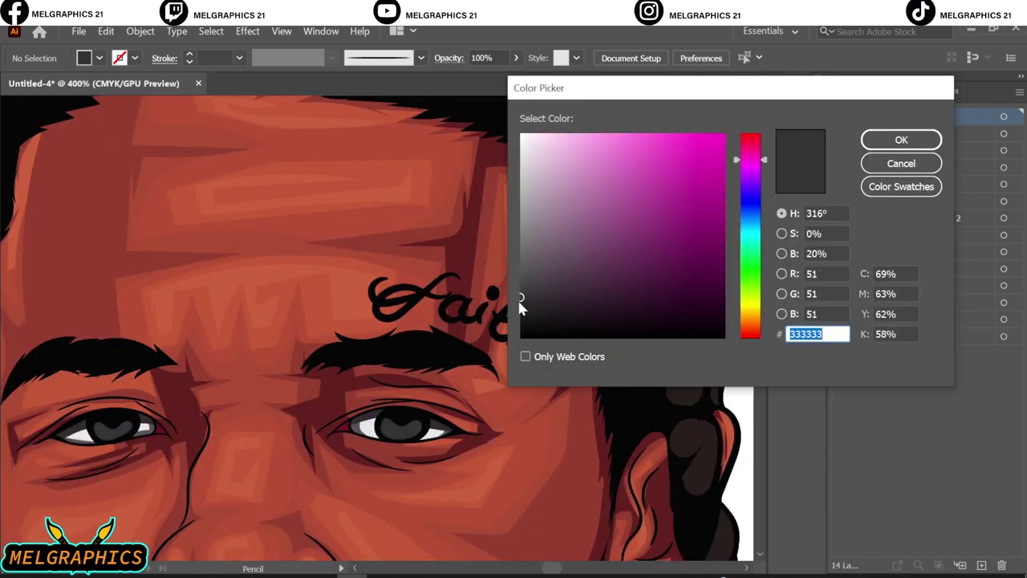
pyautogui.press('Return')
pyautogui.hotkey('ctrl', '=')
pyautogui.hotkey('ctrl', '=')
pyautogui.hotkey('ctrl', '=')
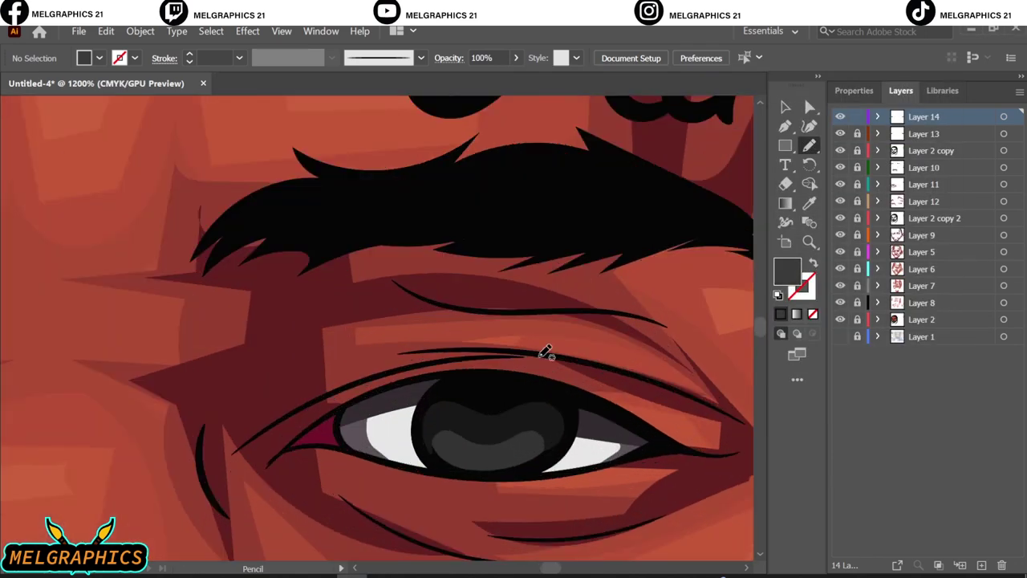
pyautogui.hscroll(5, 479, 421)
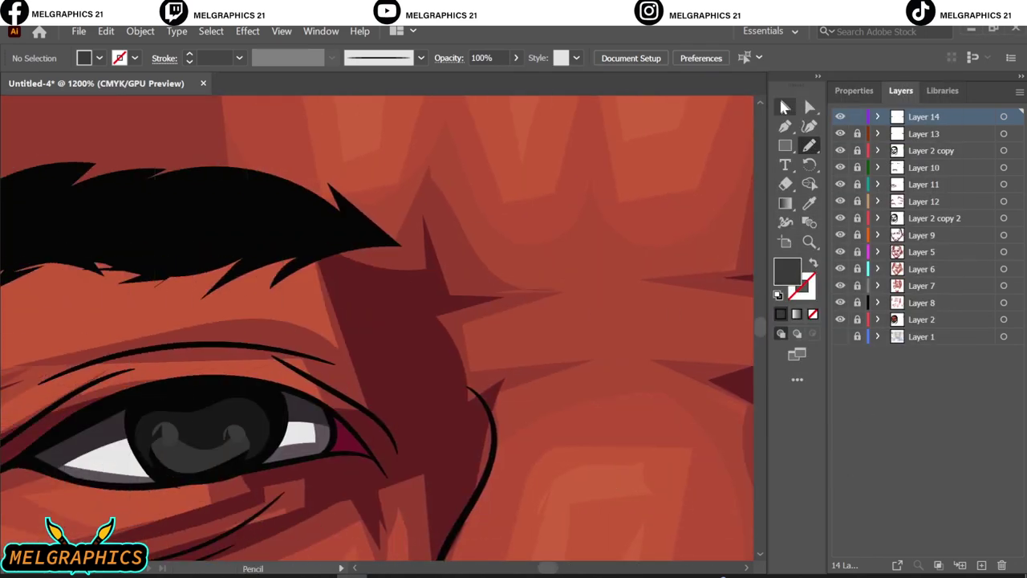
pyautogui.hscroll(-5, 177, 465)
# Make both iris highlight shapes light grey from the swatches
pyautogui.keyDown('shift'); pyautogui.click(518, 437); pyautogui.keyUp('shift')
pyautogui.click(99, 58)
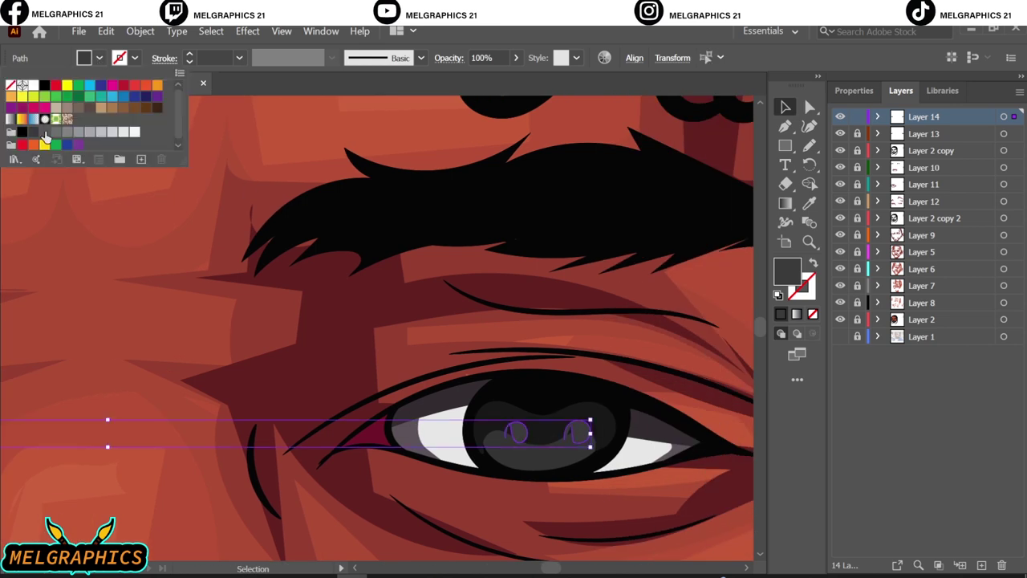
pyautogui.click(78, 132)
pyautogui.hotkey('ctrl', 'shift', 'a')
pyautogui.hotkey('ctrl', '0')
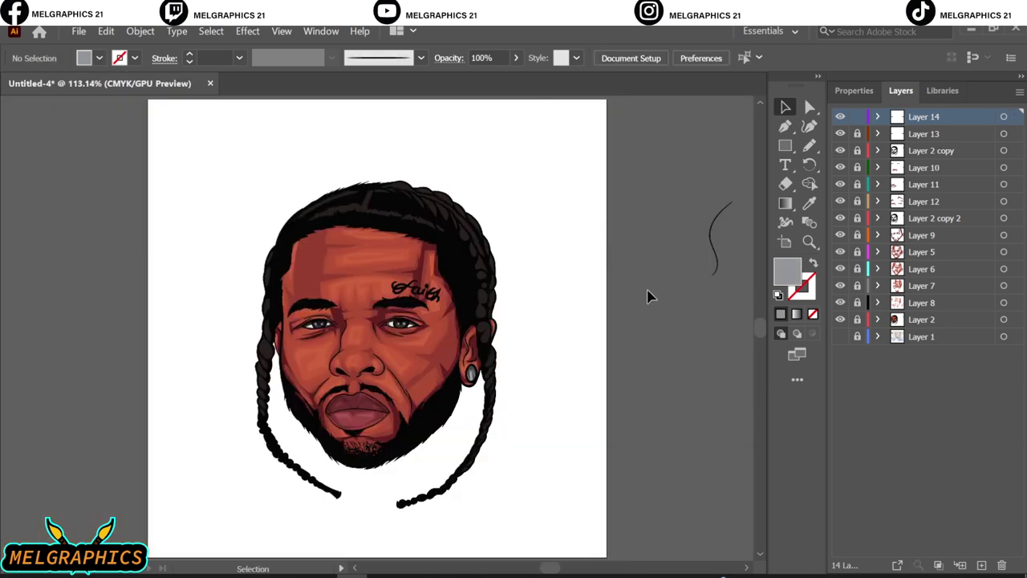
# Create a small ellipse over the earring and fill it white
pyautogui.rightClick(785, 146)
pyautogui.click(848, 163)
pyautogui.click(553, 345)
pyautogui.click(473, 332)
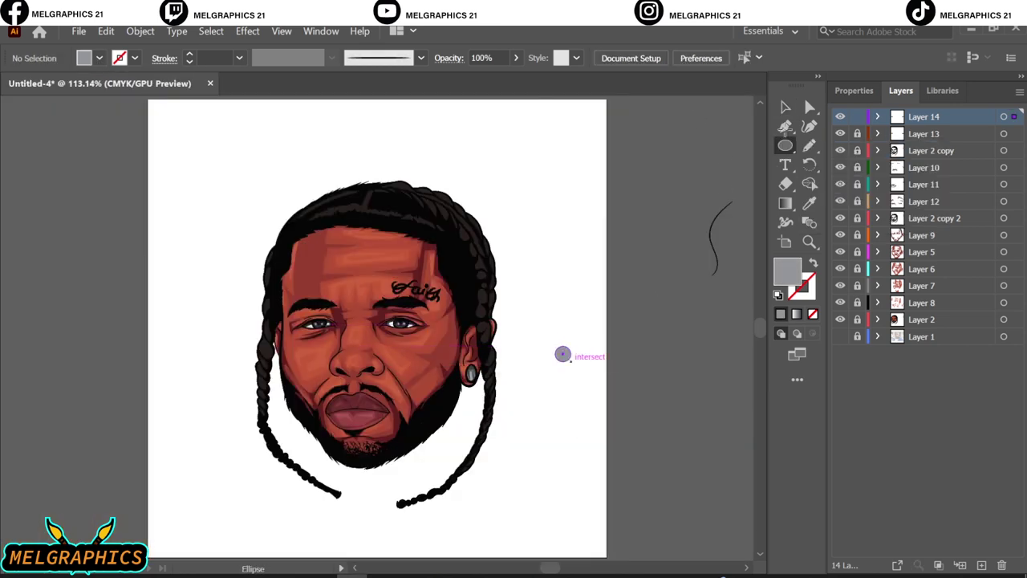
pyautogui.scroll(5, 471, 372)
pyautogui.moveTo(562, 353); pyautogui.dragTo(451, 378)
pyautogui.press('i')
pyautogui.click(642, 321)
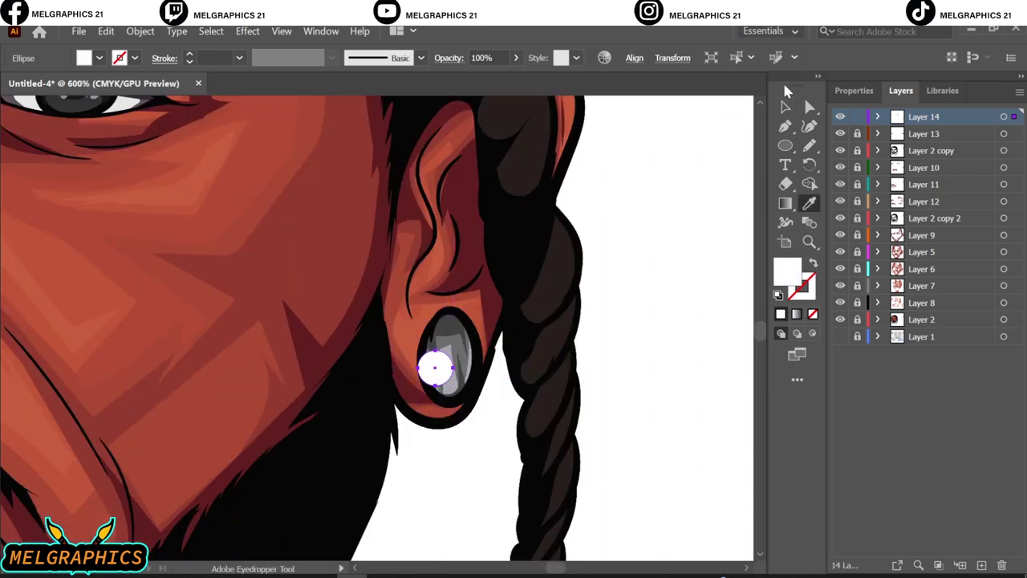
# Soften the white ellipse with a low-radius Gaussian Blur
pyautogui.click(247, 30)
pyautogui.click(449, 390)
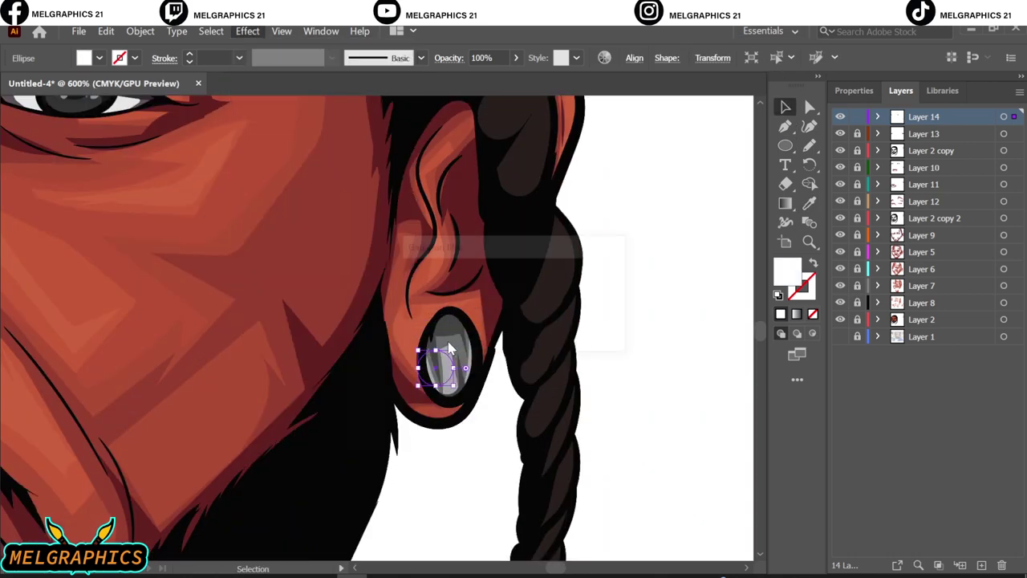
pyautogui.moveTo(473, 283)
pyautogui.mouseDown()
pyautogui.moveTo(489, 283)
pyautogui.moveTo(470, 283)
pyautogui.mouseUp()
pyautogui.click(503, 321)
# Draw a white star sparkle beside the ear and resize it
pyautogui.rightClick(785, 145)
pyautogui.click(848, 197)
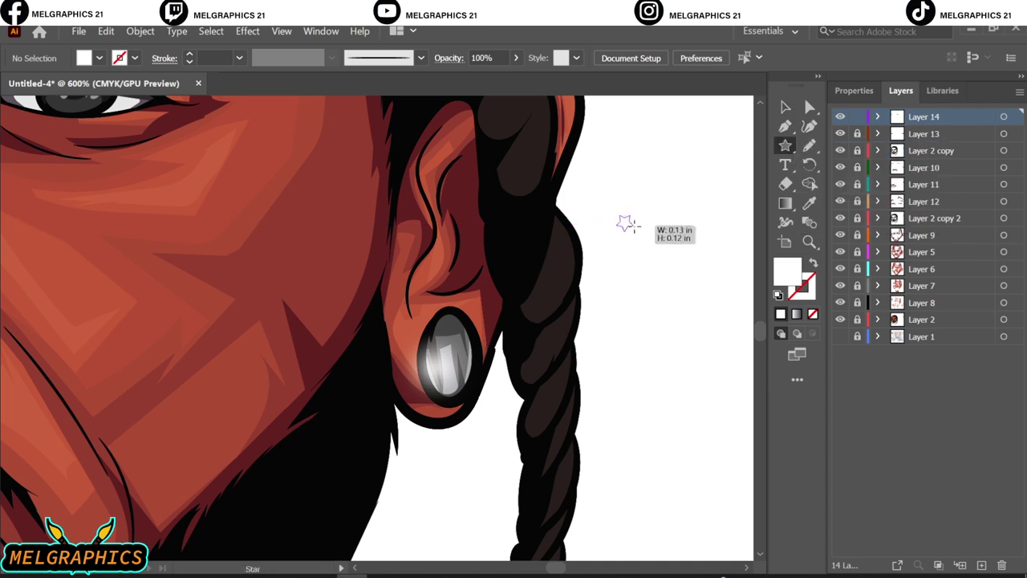
pyautogui.moveTo(625, 222)
pyautogui.mouseDown()
pyautogui.moveTo(687, 323)
pyautogui.moveTo(598, 241)
pyautogui.mouseUp()
pyautogui.press('v')
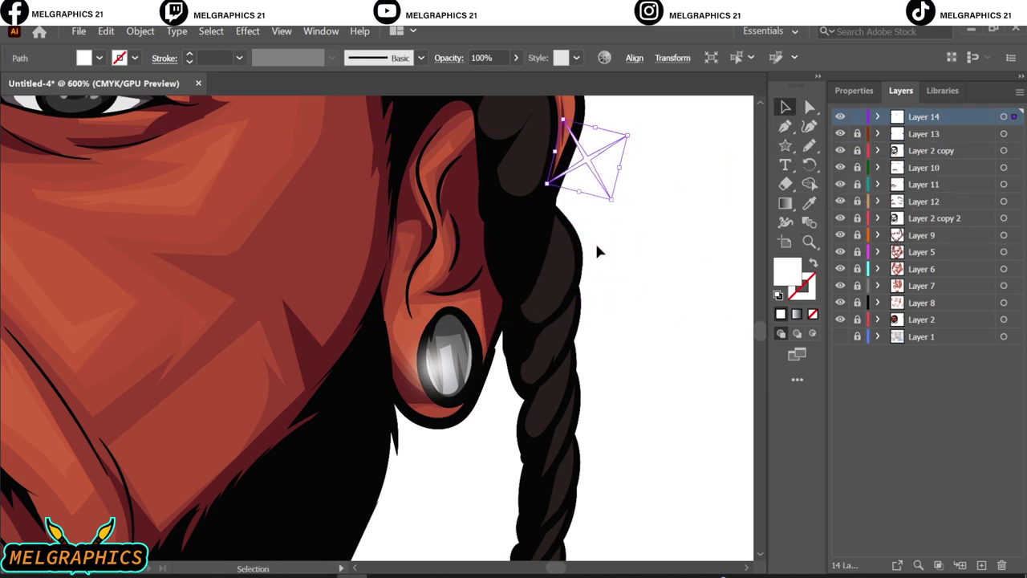